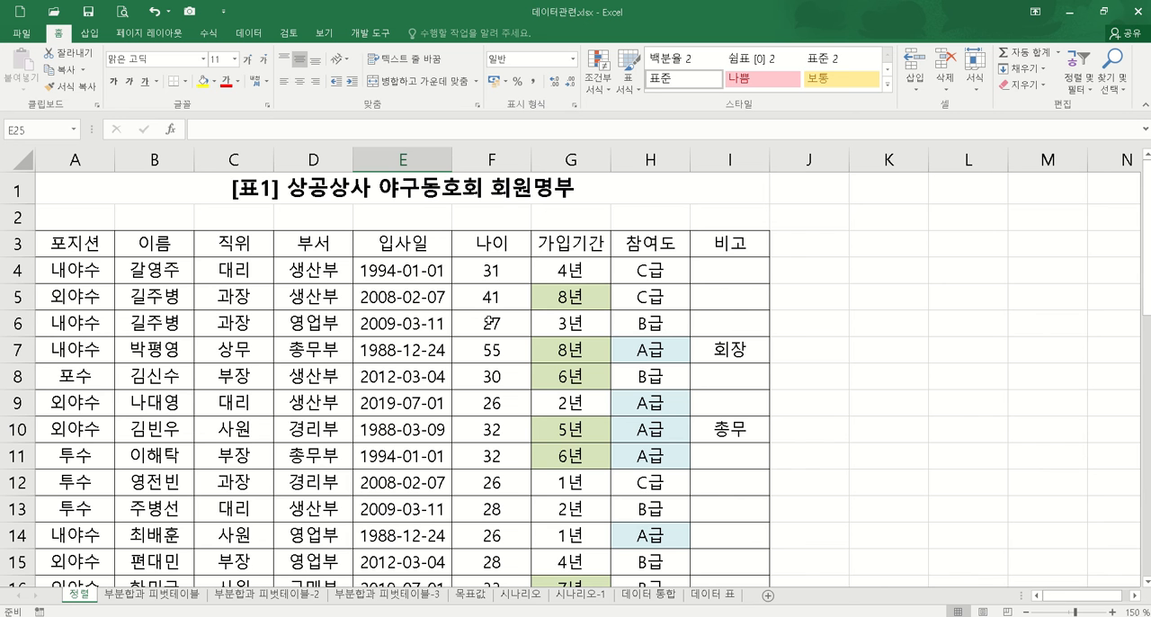
Step: Copy the 나이 header from F3 to A19 and clear the stray entry in I22
scroll(506, 329, "down", 2)
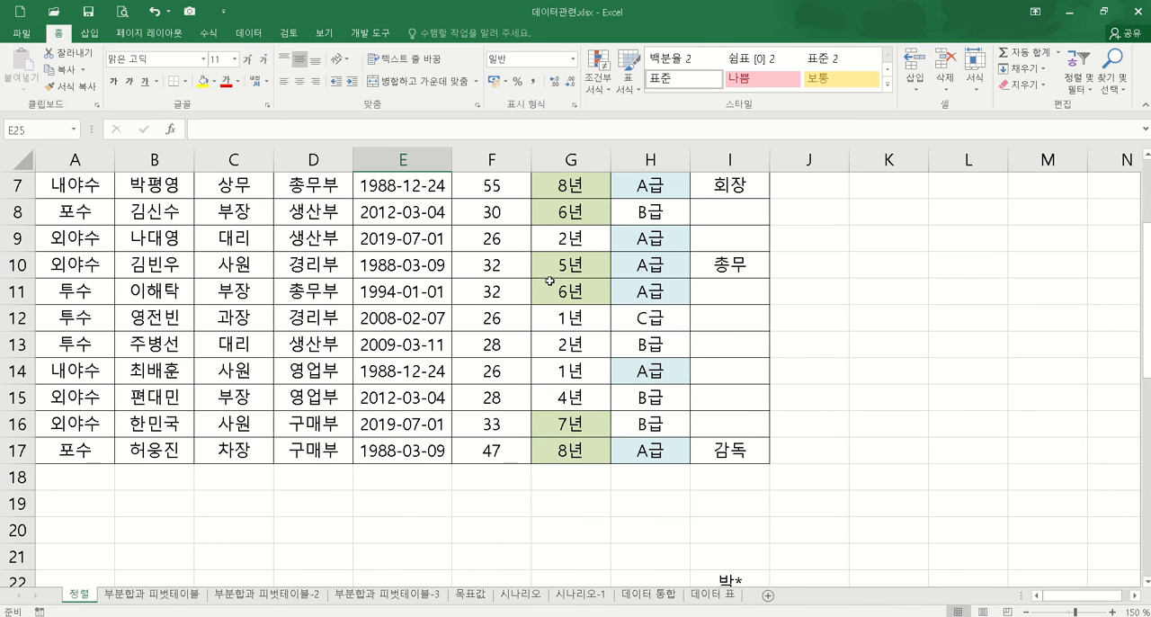
scroll(546, 288, "up", 2)
left_click(501, 243)
key("ctrl+c")
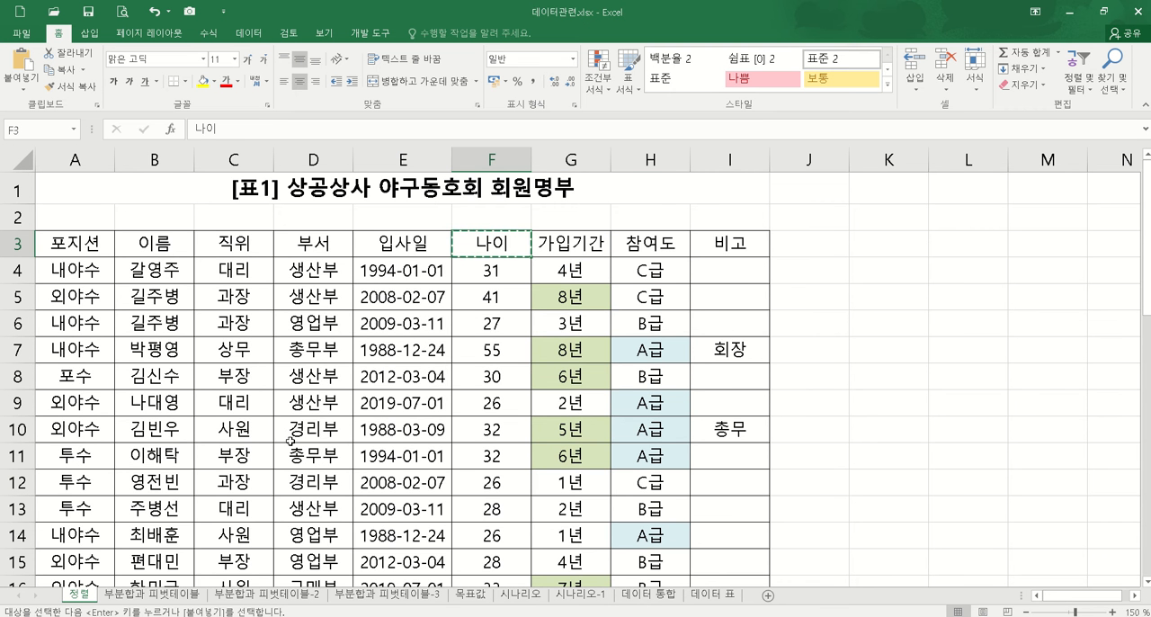
scroll(165, 453, "down", 4)
left_click(85, 347)
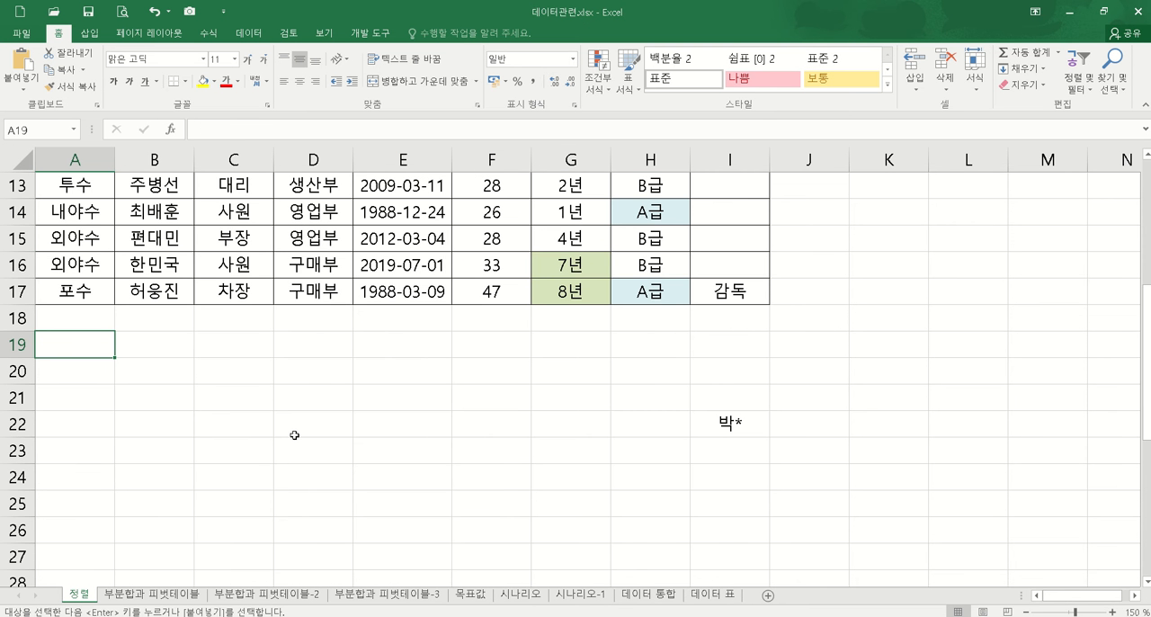
key("ctrl+v")
left_click(733, 423)
key("Delete")
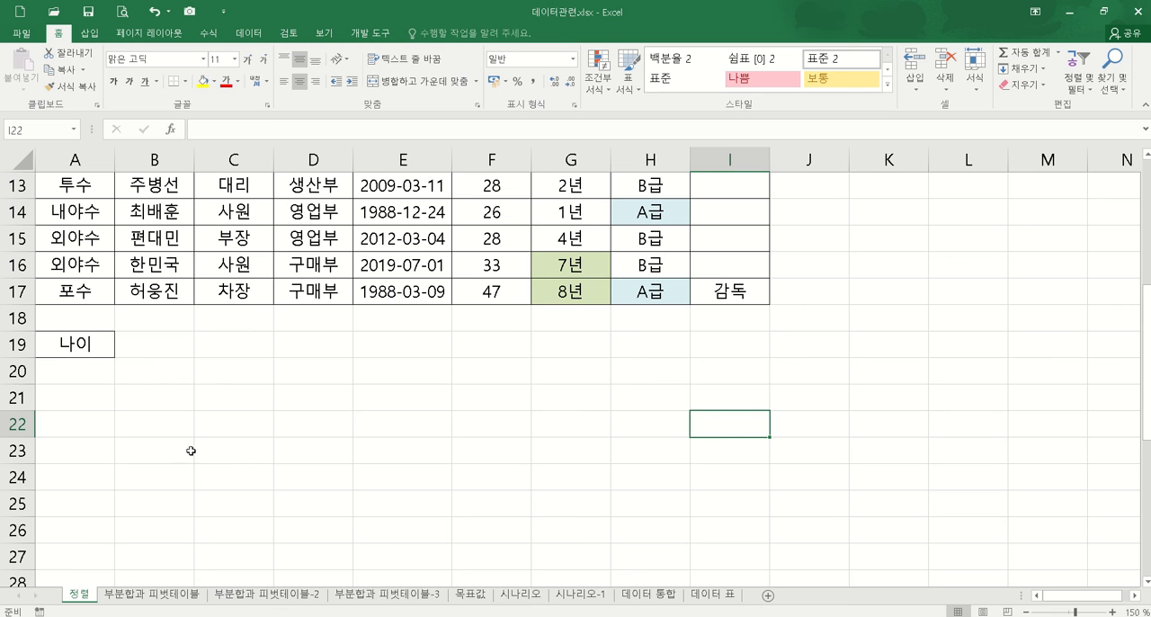
Step: Enter the criterion >=30 in A20 under the copied 나이 header
left_click(103, 372)
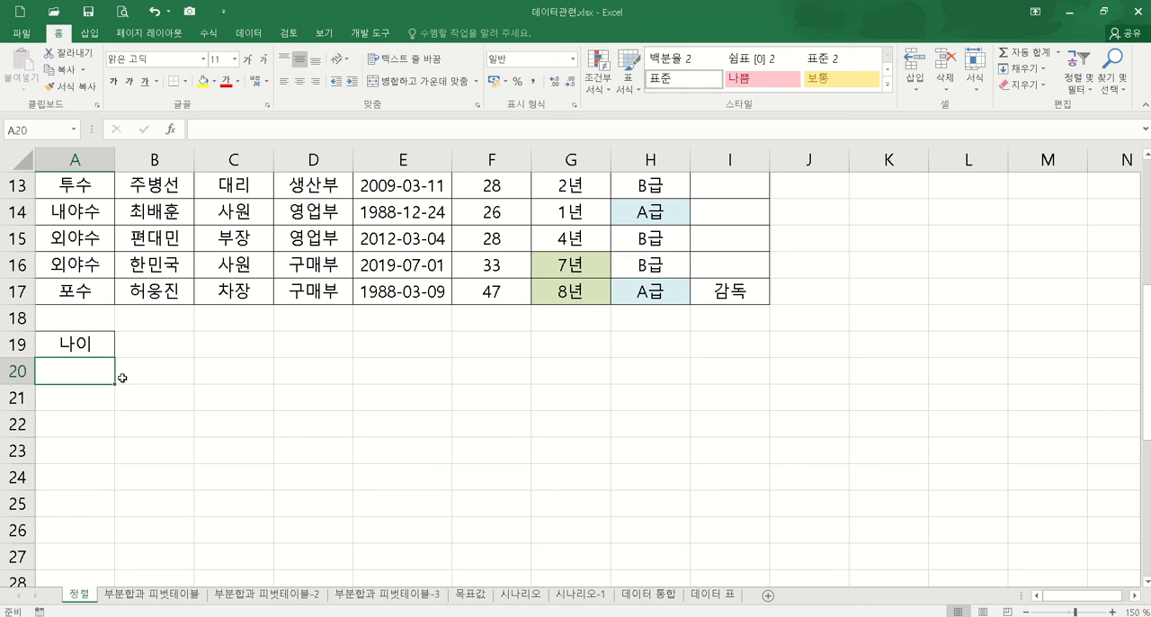
type(">=")
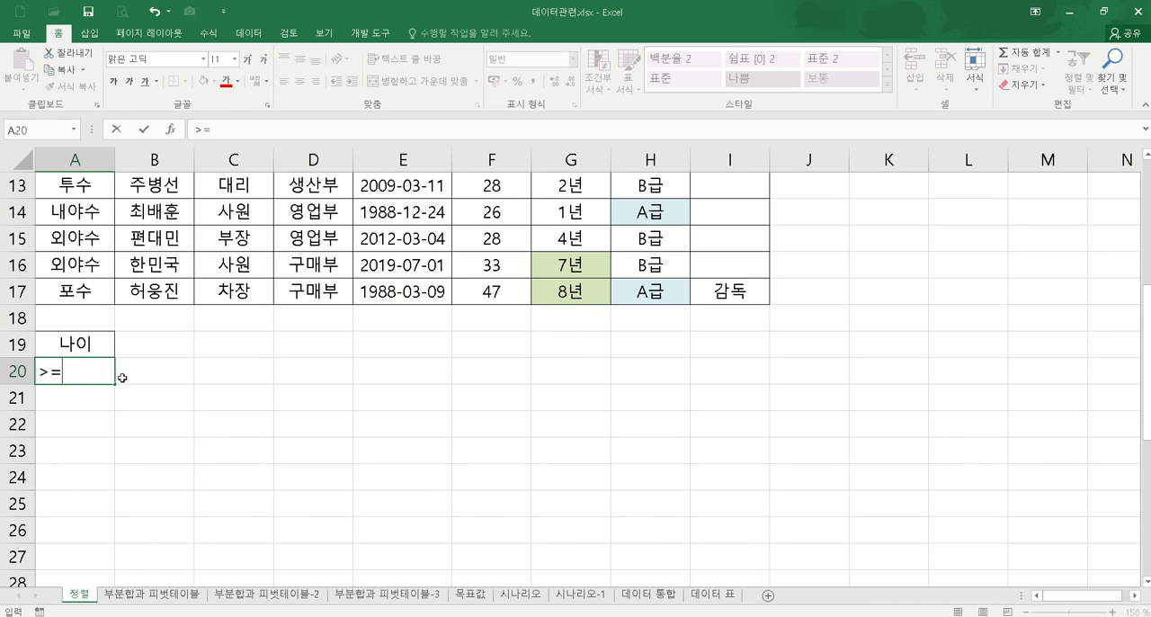
type("30")
key("Return")
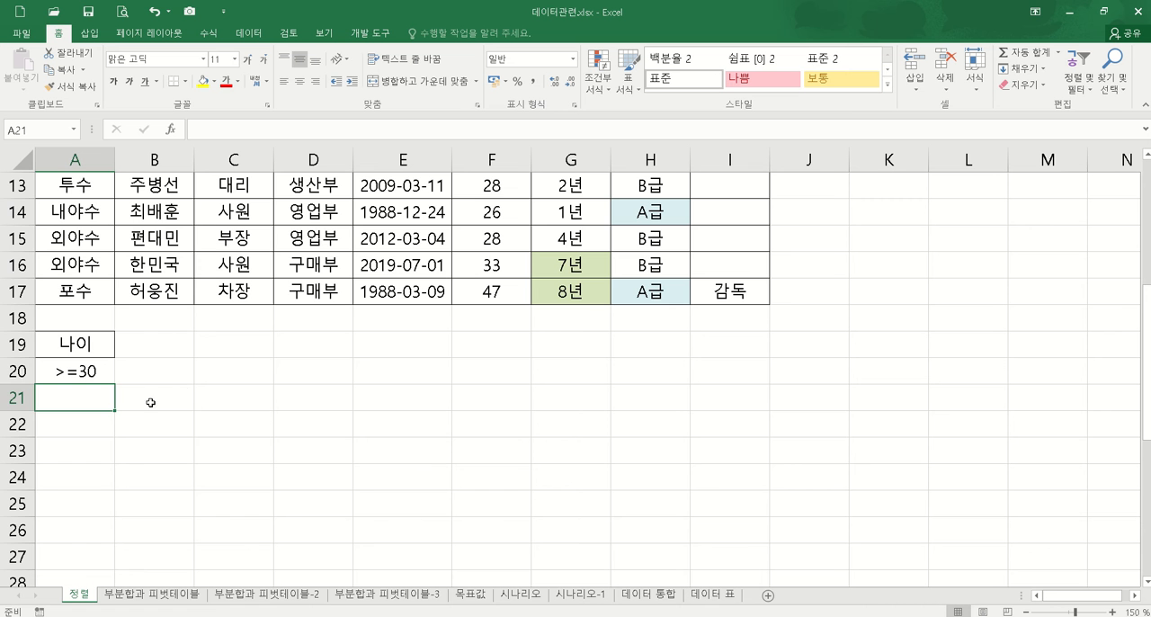
Step: Copy the criteria block A19:A20 to the cells starting at C19, E19, G19 and I19
left_click(87, 348)
left_click_drag(87, 348, 110, 378)
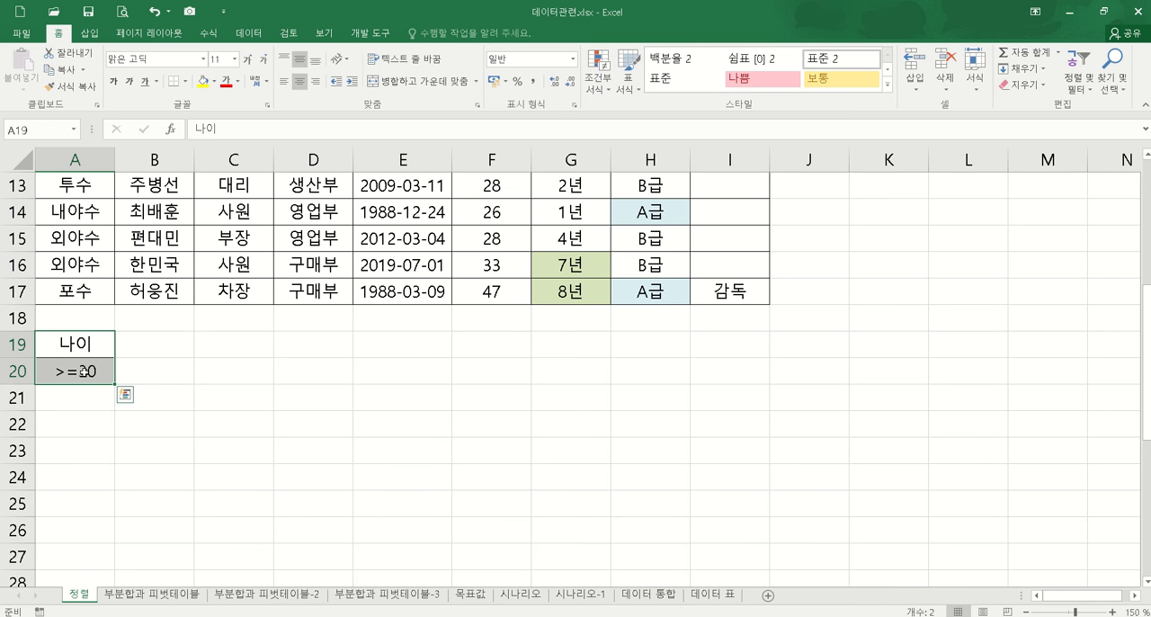
key("ctrl+c")
left_click(226, 345)
key("ctrl+v")
left_click(406, 346)
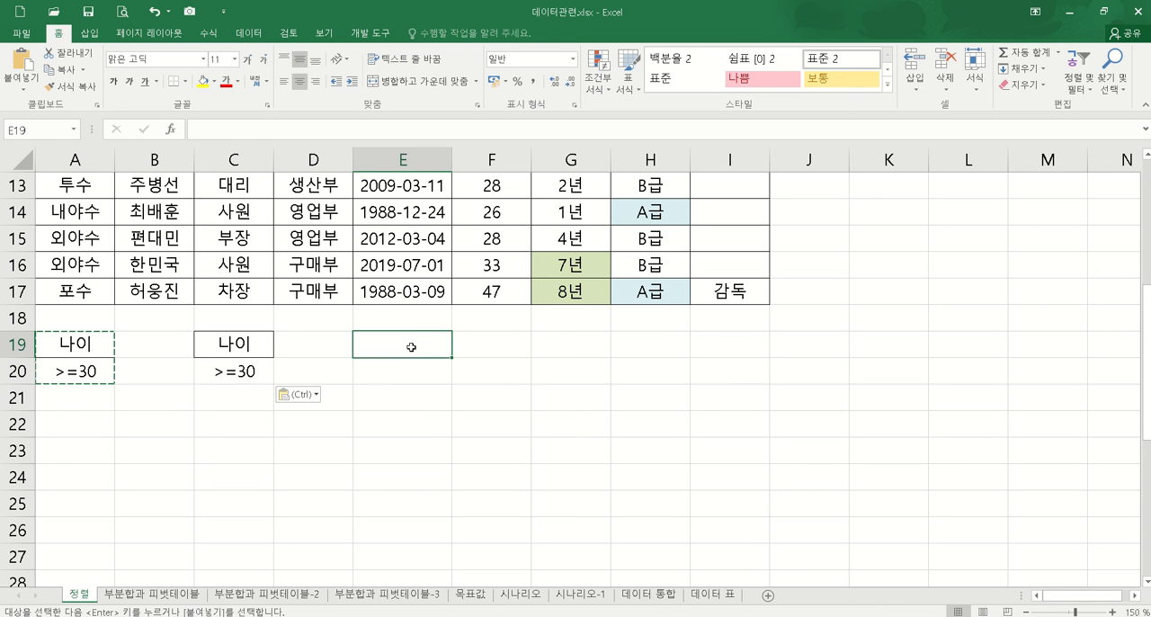
key("ctrl+v")
left_click(576, 340)
key("ctrl+v")
left_click(740, 341)
key("ctrl+v")
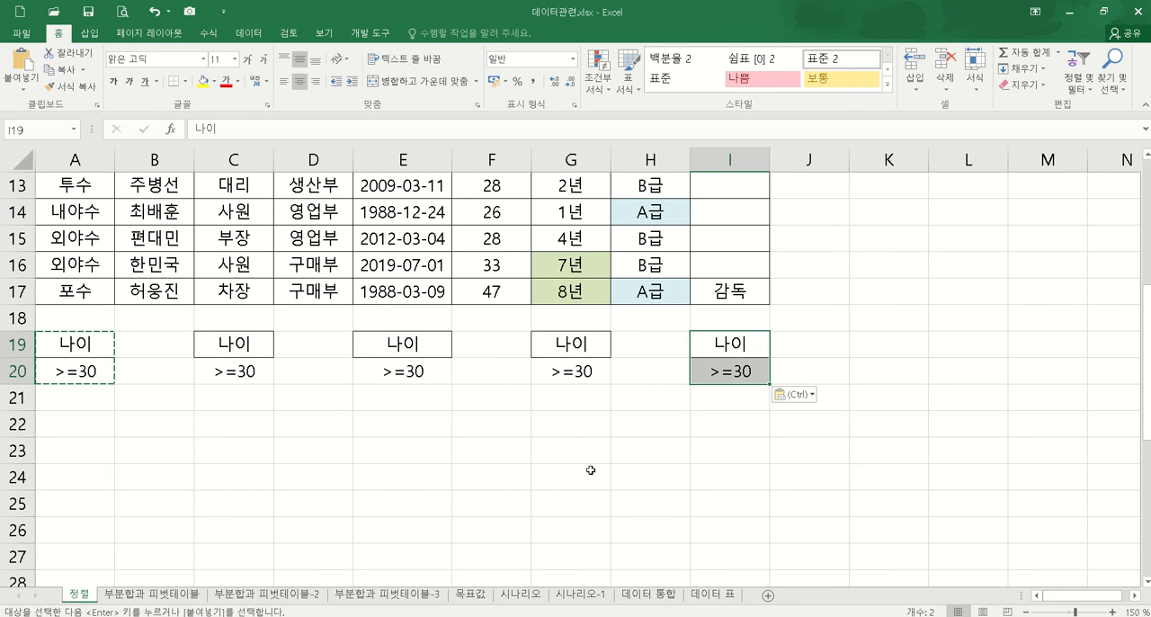
left_click(347, 458)
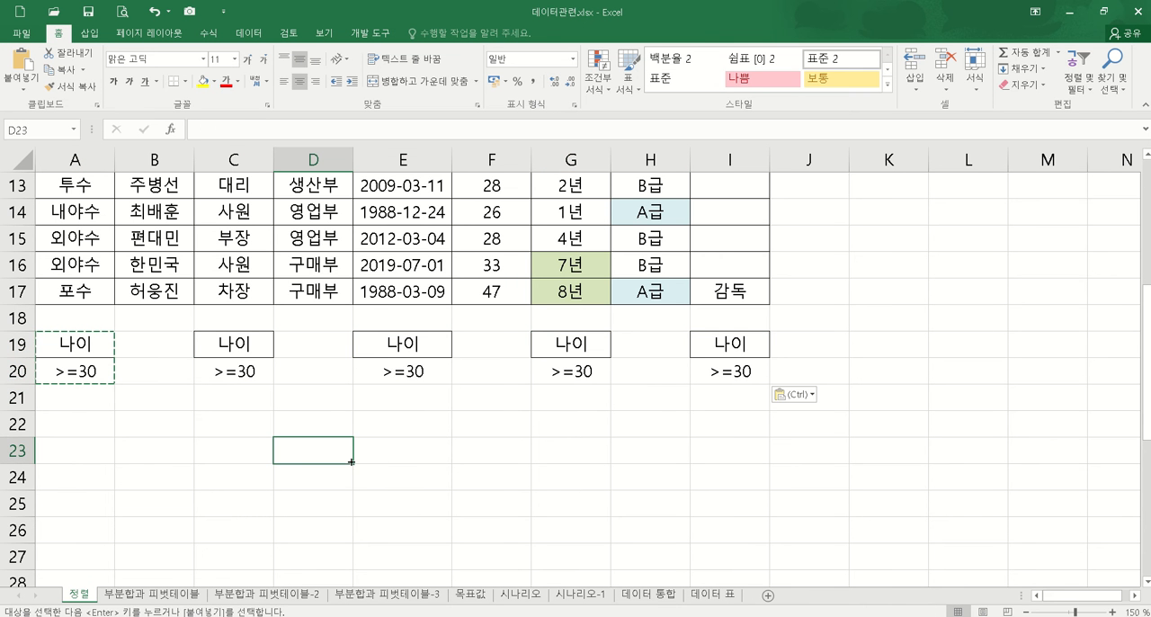
Step: Change the age criterion in C20 to <30
left_click(227, 376)
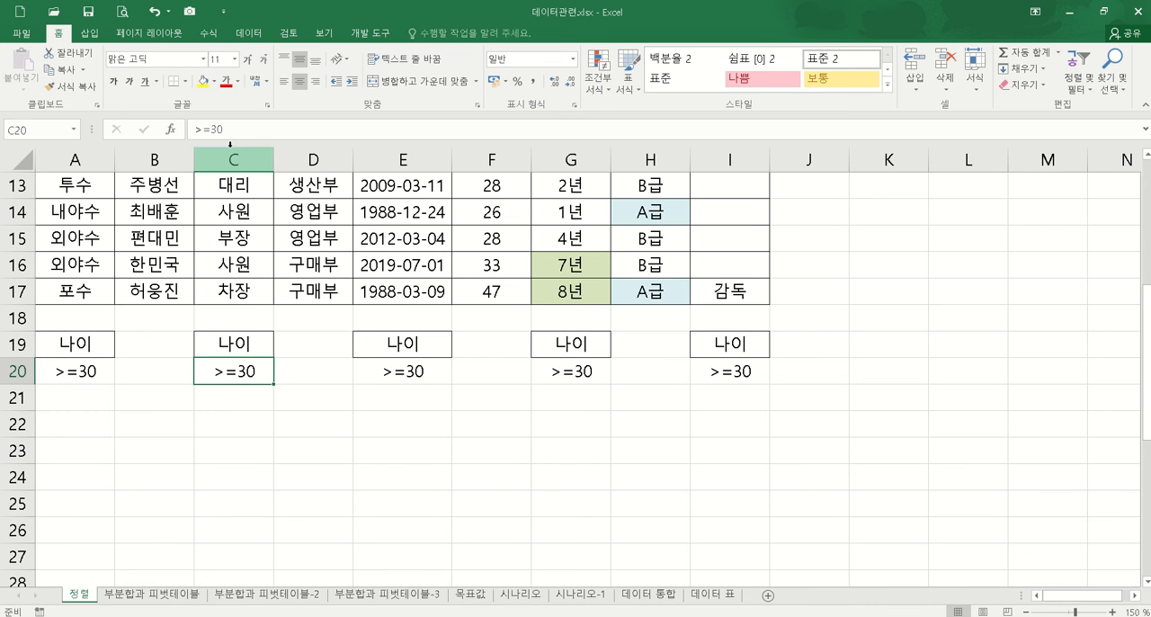
left_click_drag(192, 128, 225, 129)
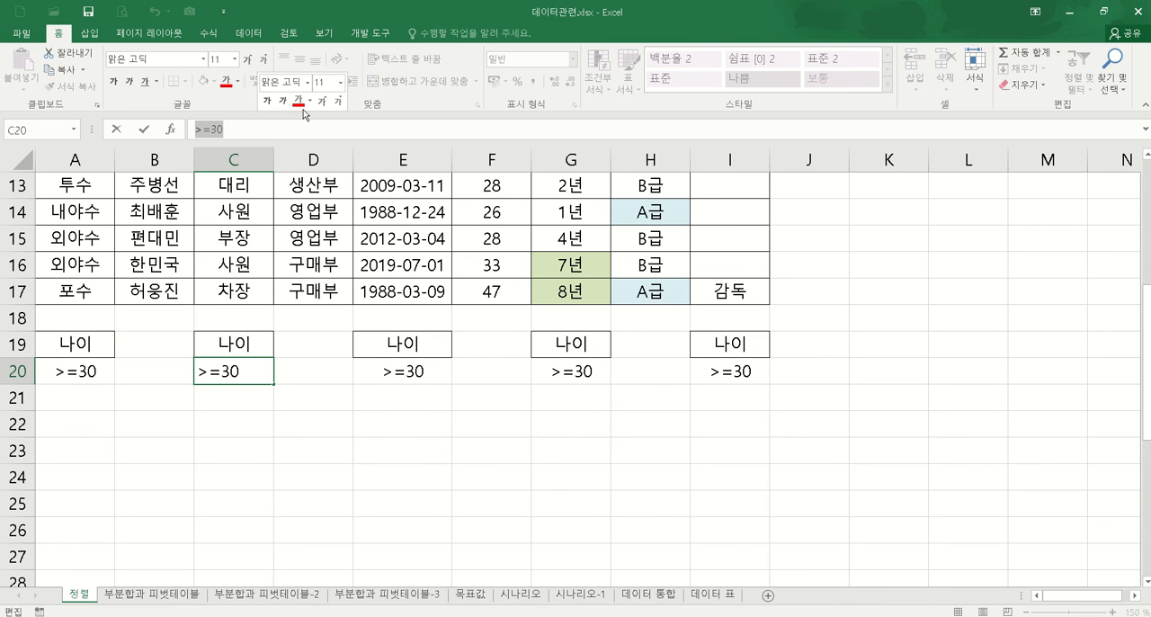
type("<")
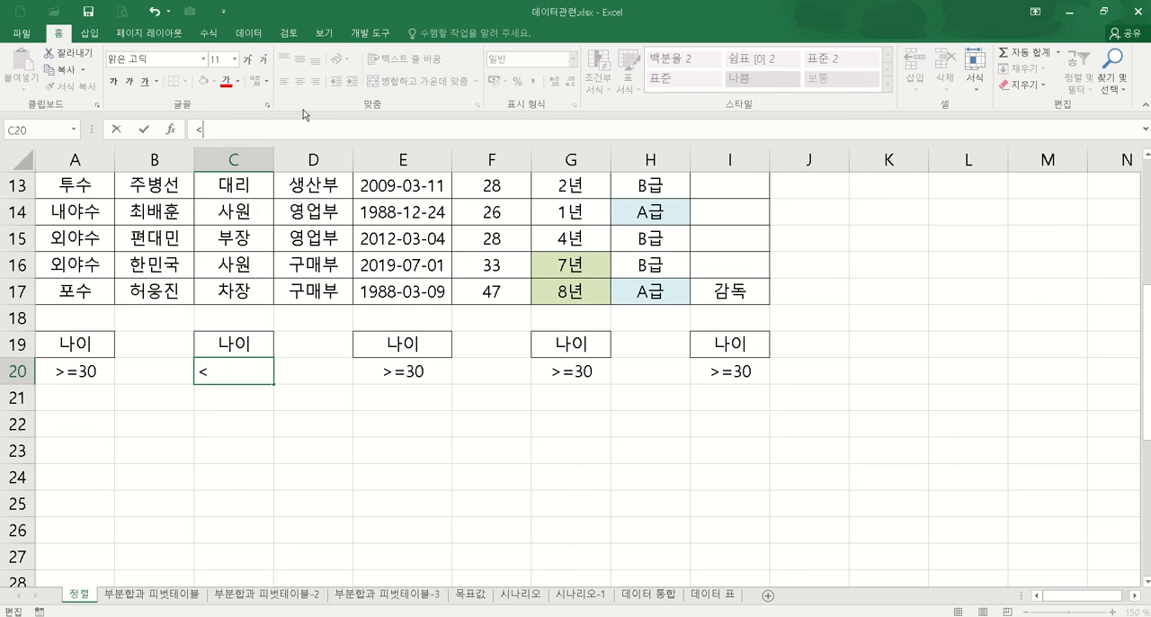
type("30")
key("Return")
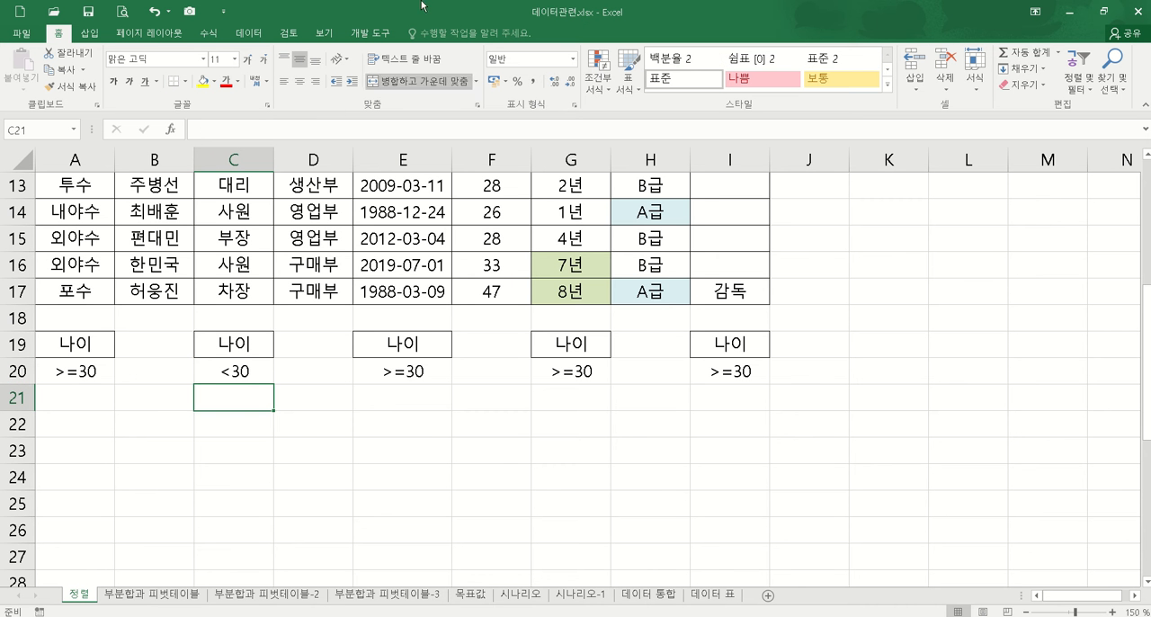
Step: Clear both contents and formatting from the range G19:I21
left_click(428, 372)
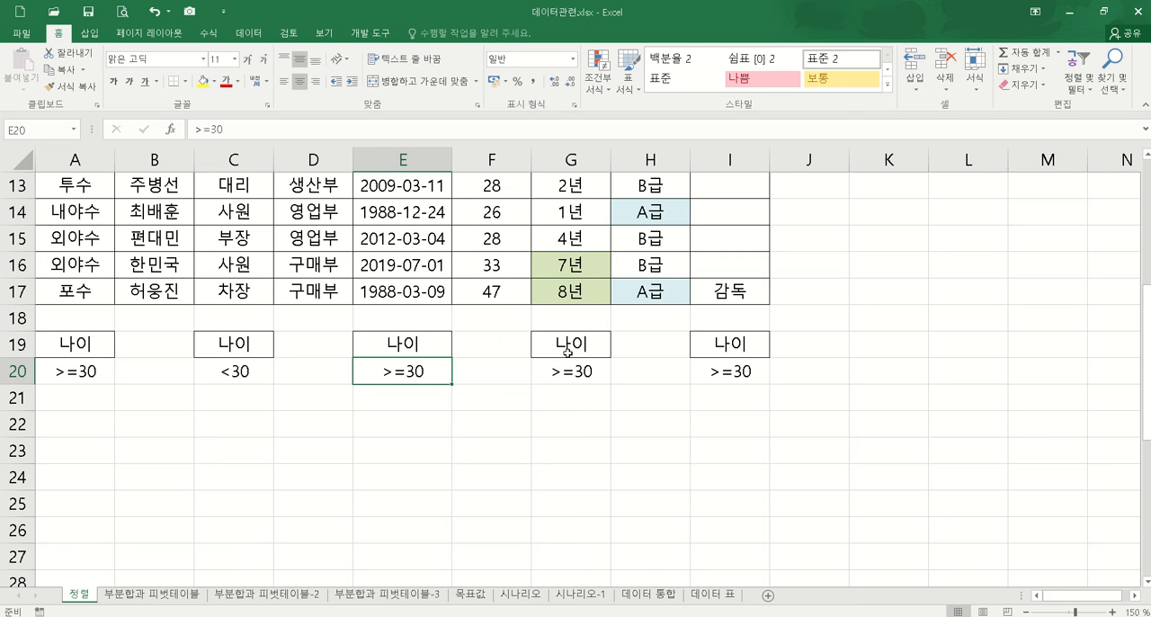
left_click_drag(579, 340, 719, 393)
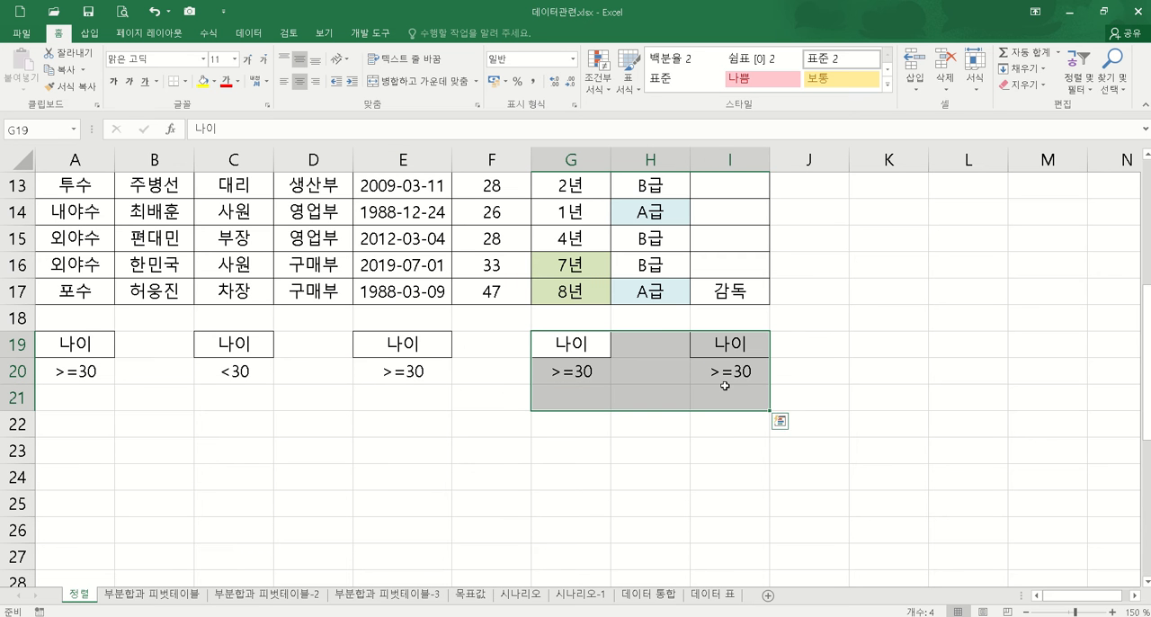
left_click(1025, 84)
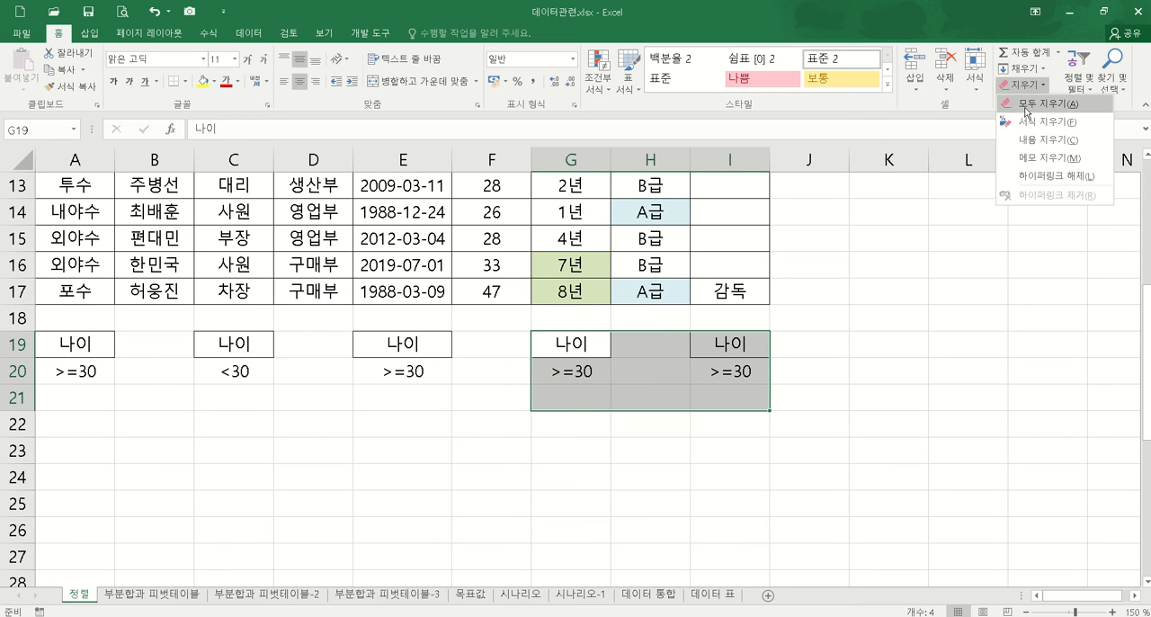
left_click(1029, 112)
left_click(488, 476)
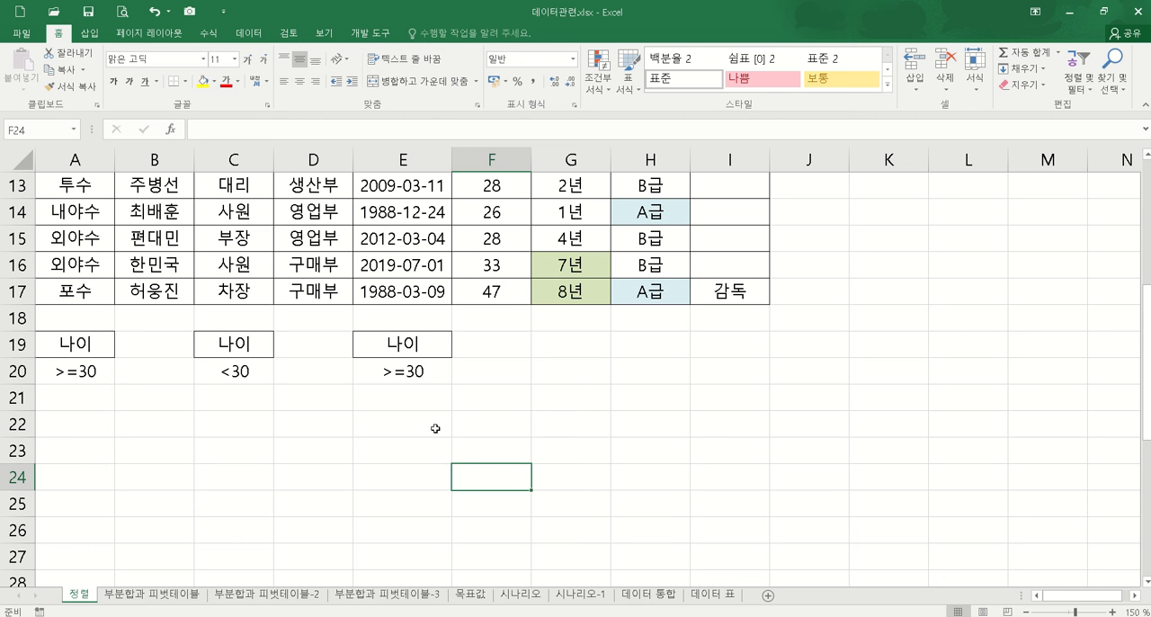
Step: Fill the 나이 header from E19 into F19 and enter the criterion <40 in F20
left_click(439, 351)
left_click_drag(453, 358, 500, 361)
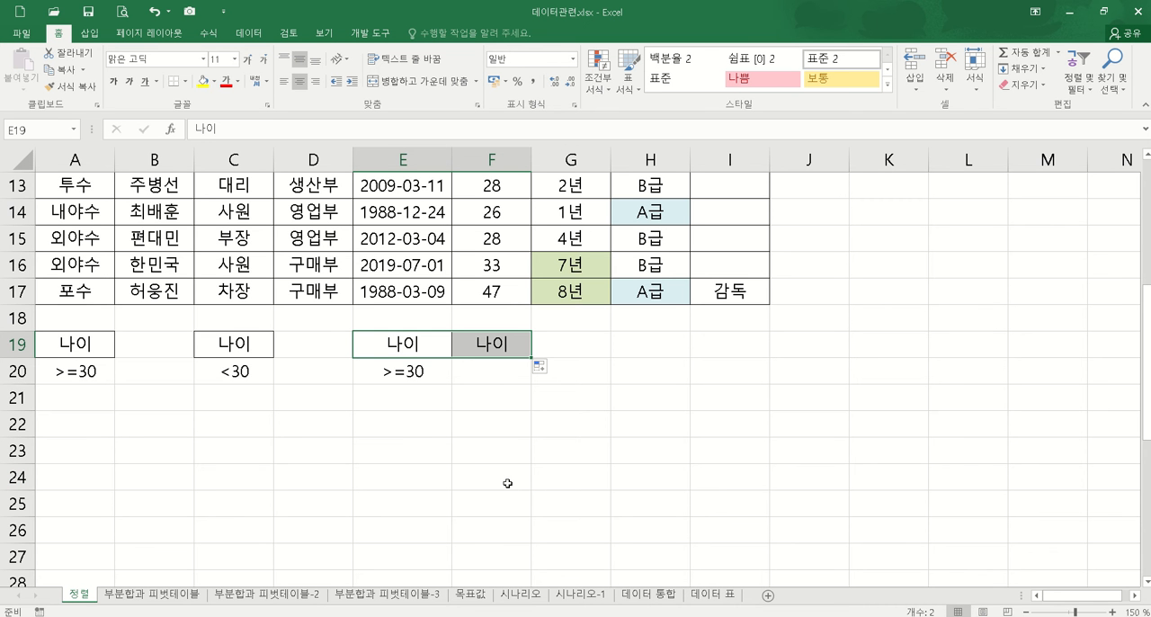
left_click(429, 378)
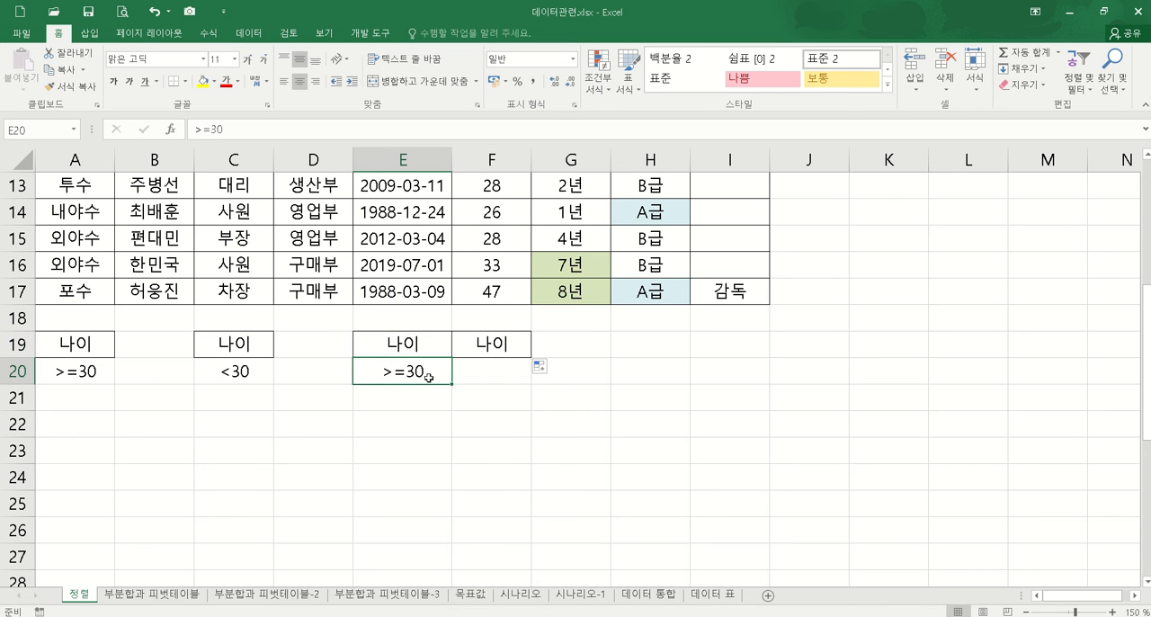
left_click(503, 367)
type("<40")
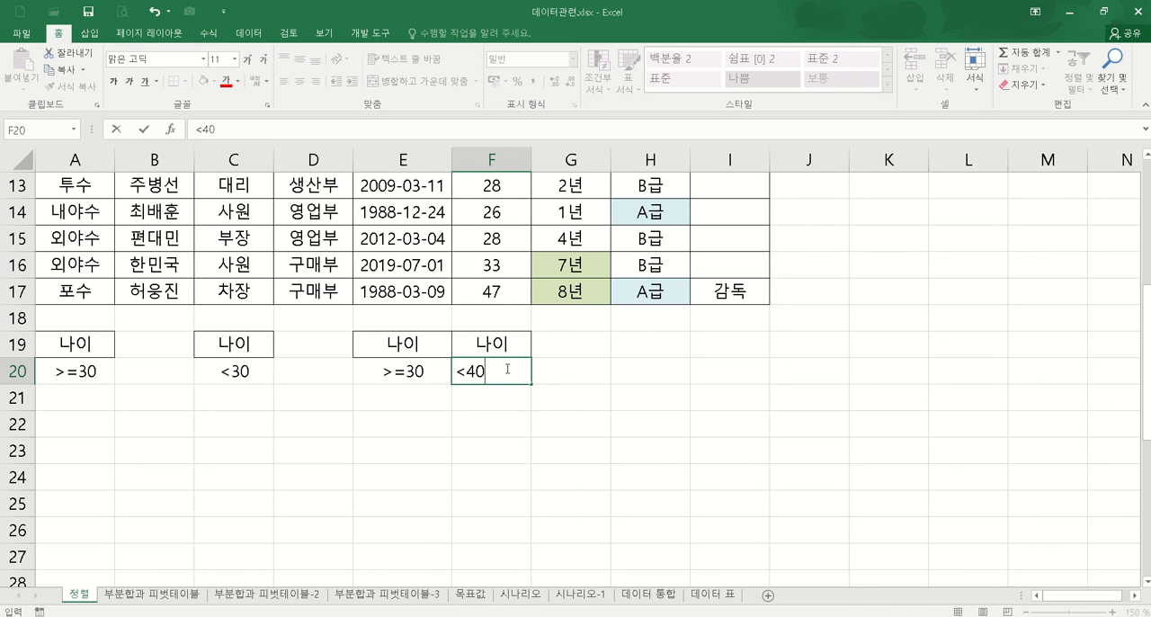
key("Return")
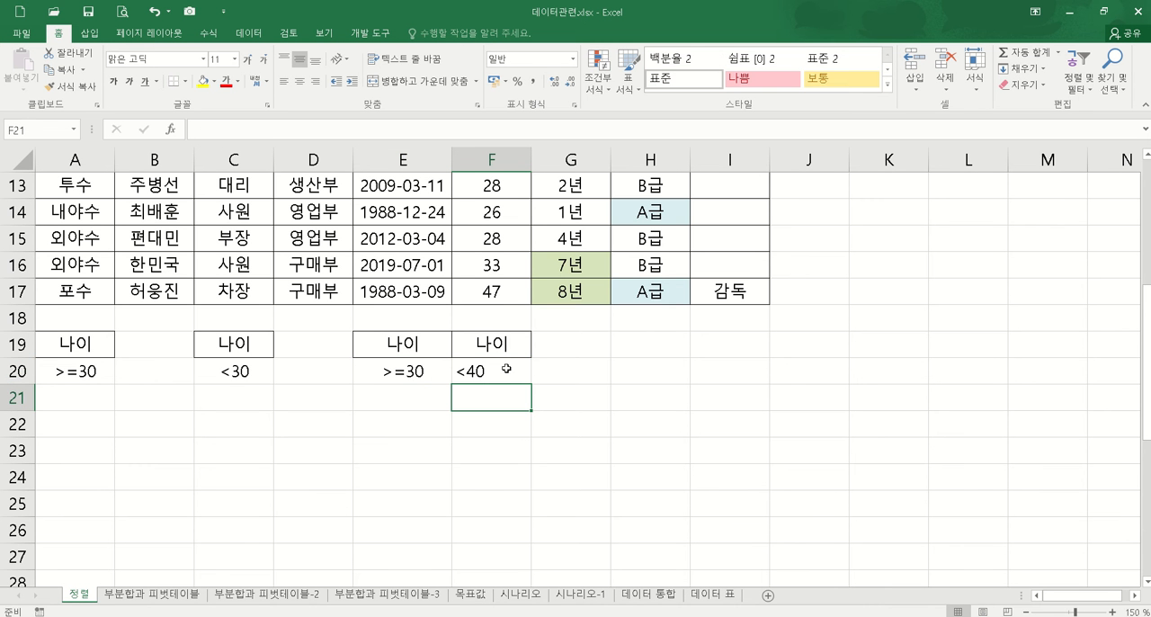
left_click_drag(419, 345, 491, 344)
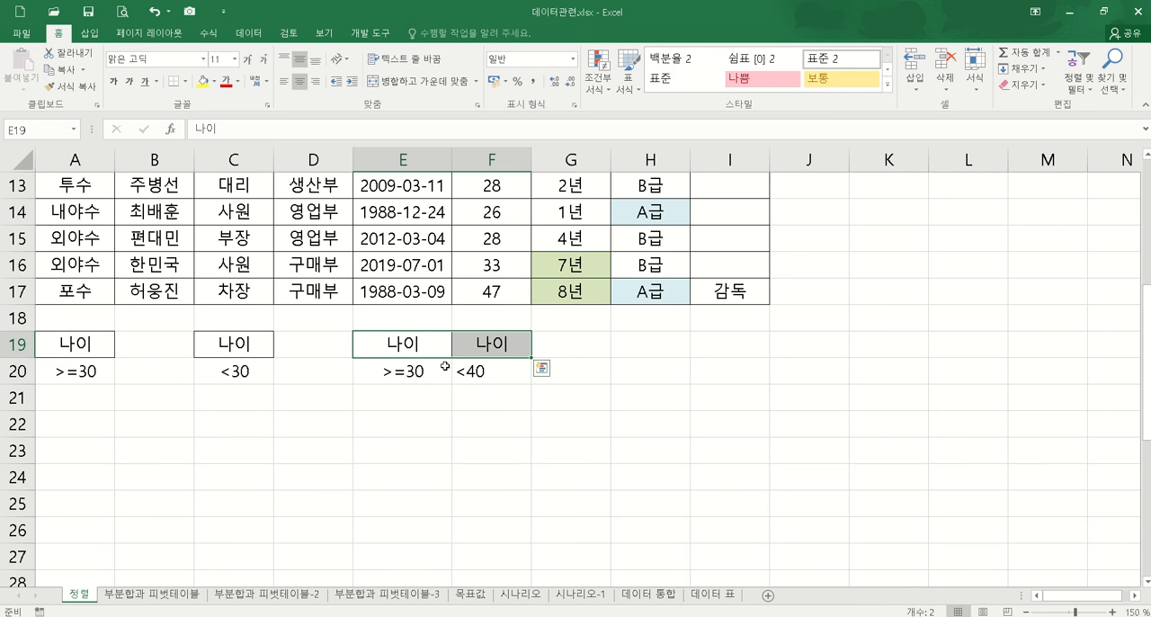
left_click_drag(430, 371, 475, 370)
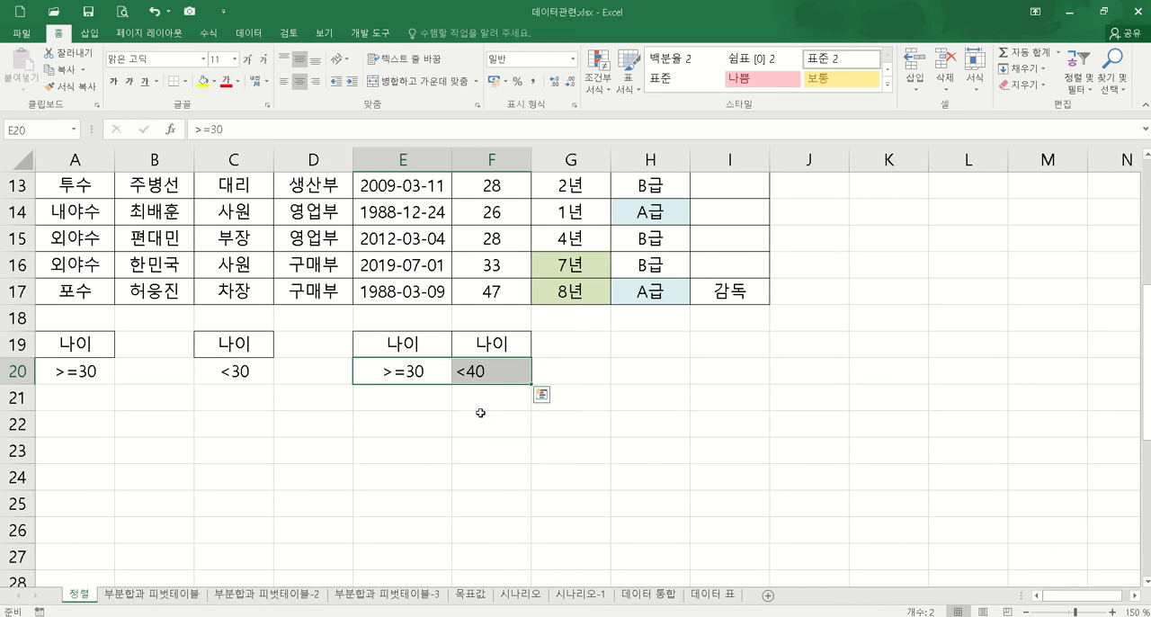
left_click(480, 413)
Step: Copy the 나이 header from C19 to H19 and end the copy mode
left_click(670, 348)
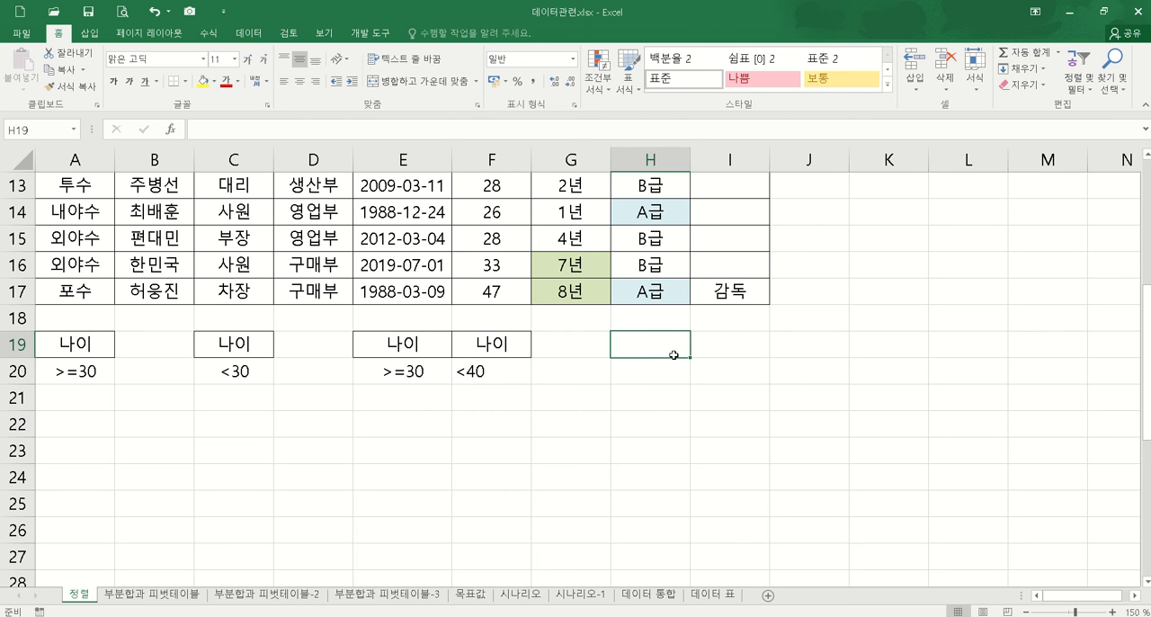
left_click(266, 351)
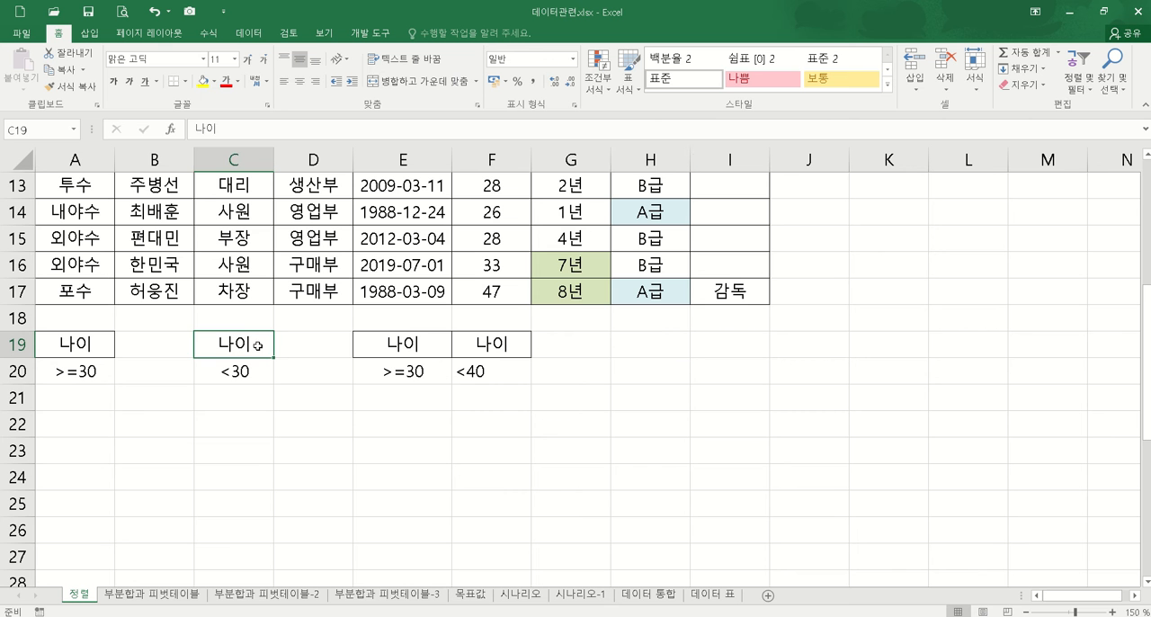
key("ctrl+c")
left_click(652, 344)
key("ctrl+v")
left_click(664, 377)
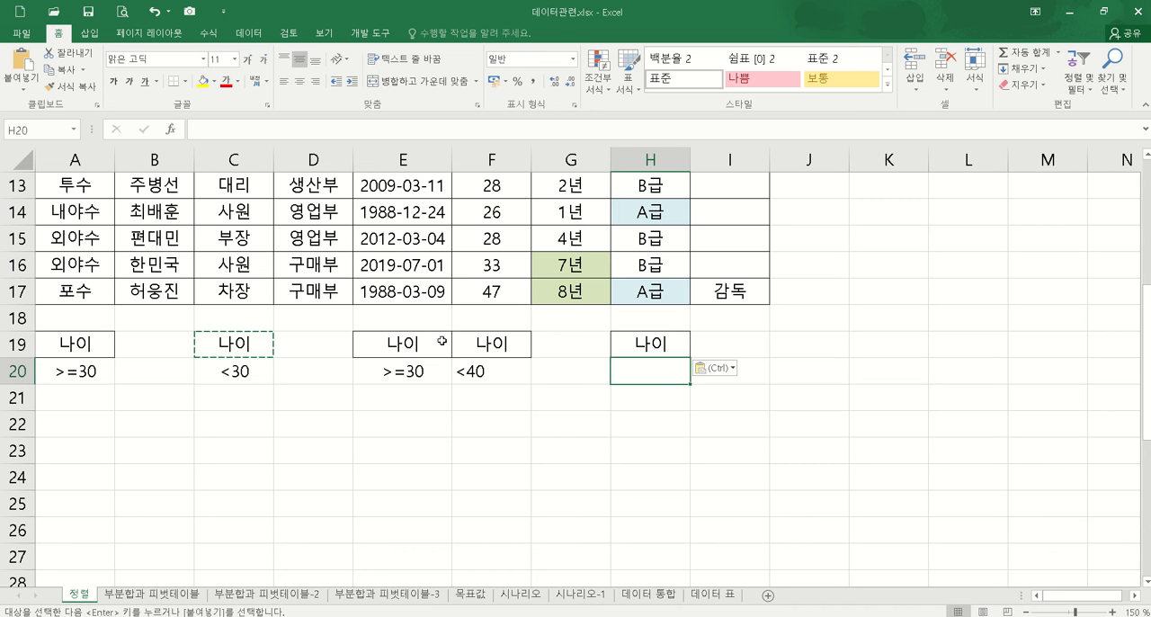
key("Escape")
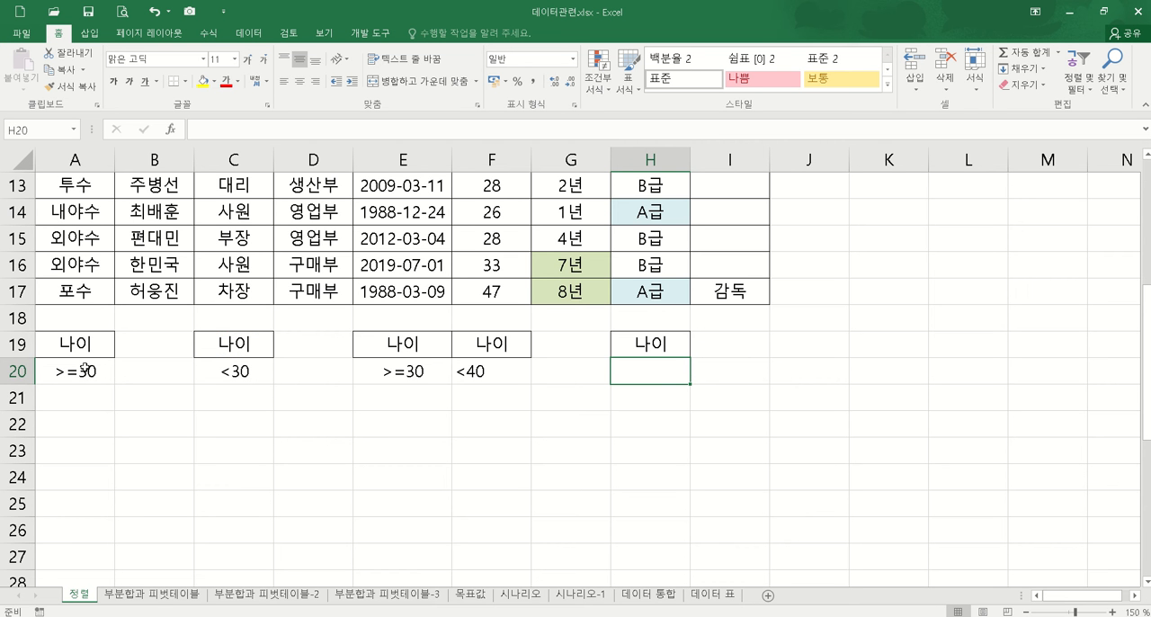
Step: Start an Advanced Filter on the member table and set its criteria range to A19:A20
left_click(407, 225)
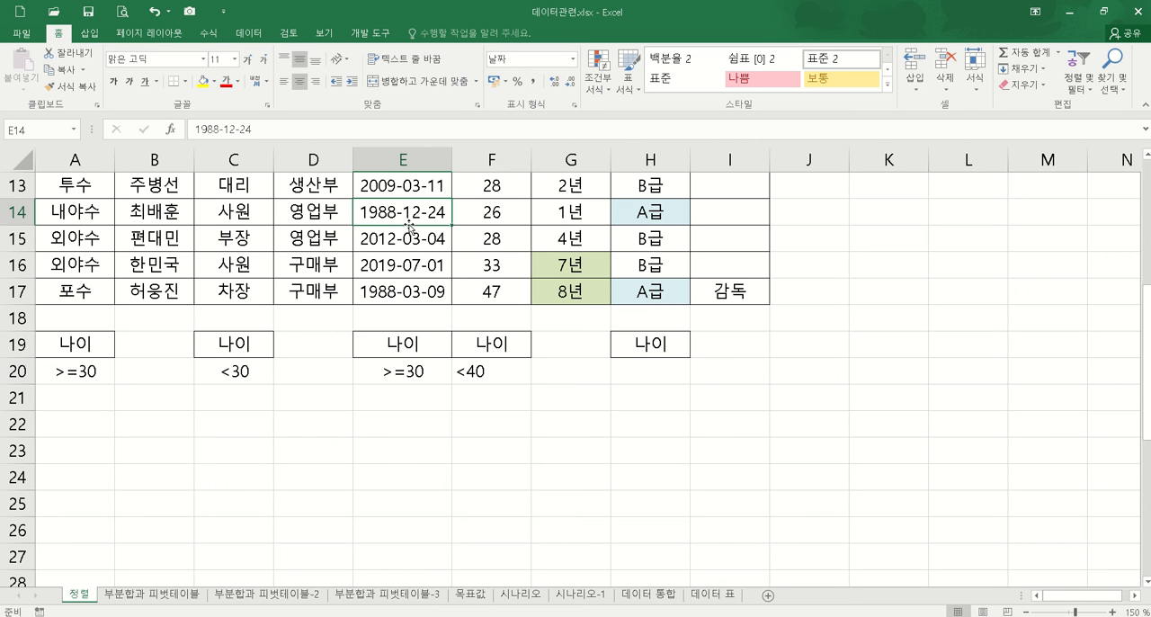
left_click(249, 33)
left_click(523, 87)
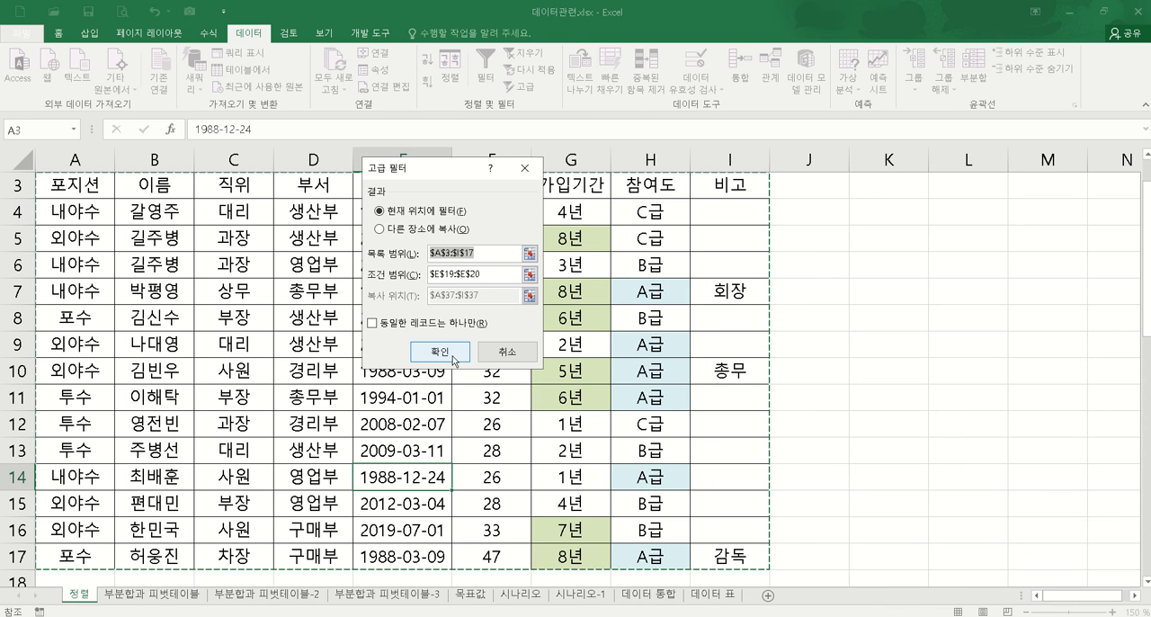
left_click(529, 276)
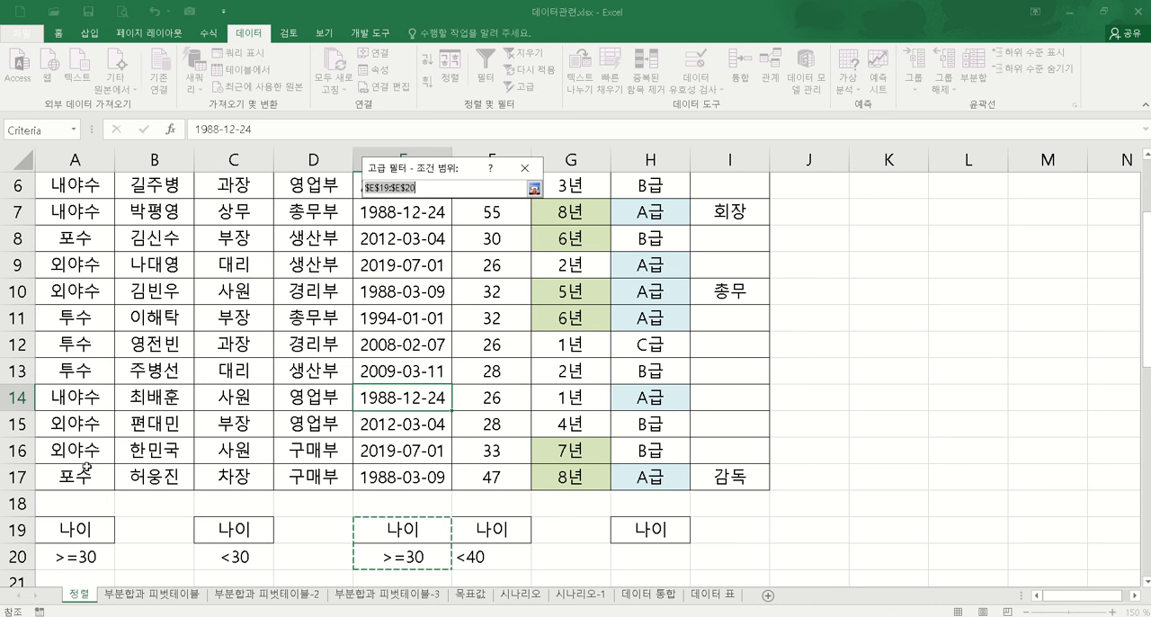
left_click_drag(79, 524, 86, 552)
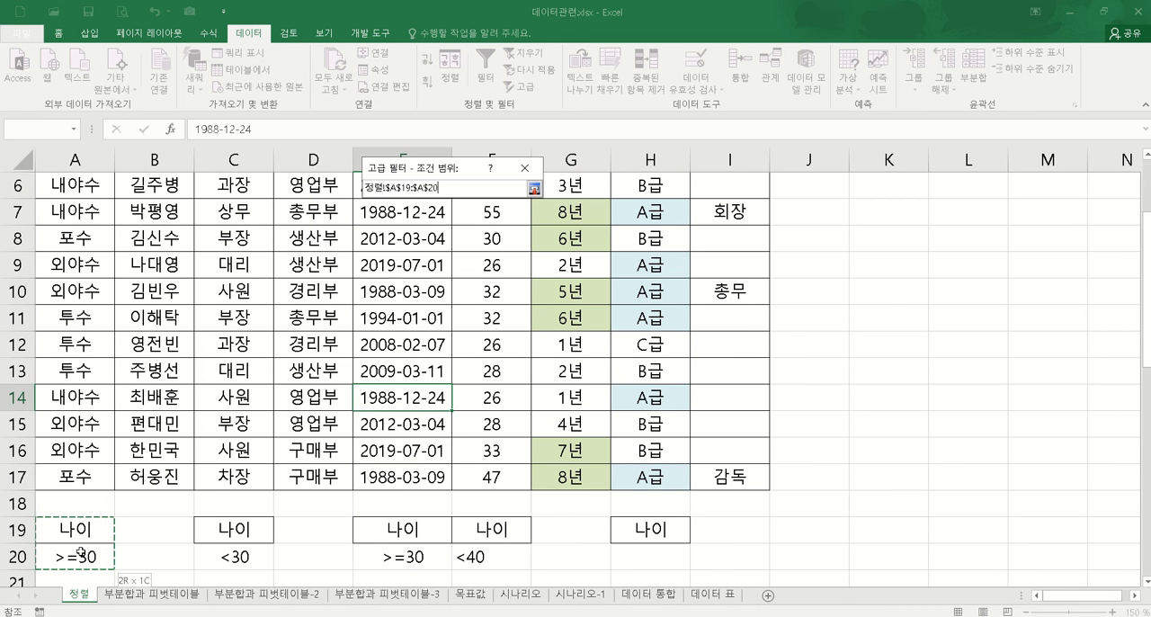
left_click(533, 188)
Step: Set the Advanced Filter to copy its results to another location, starting at A23
left_click(419, 229)
left_click(529, 295)
scroll(96, 337, "up", 3)
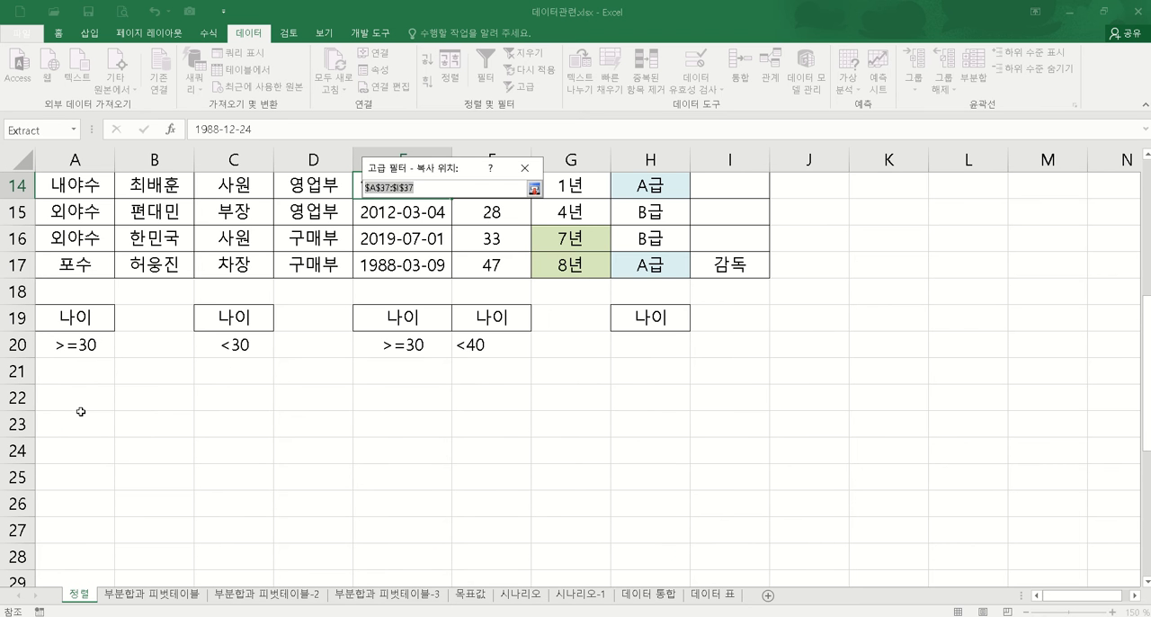
left_click(81, 421)
left_click(533, 189)
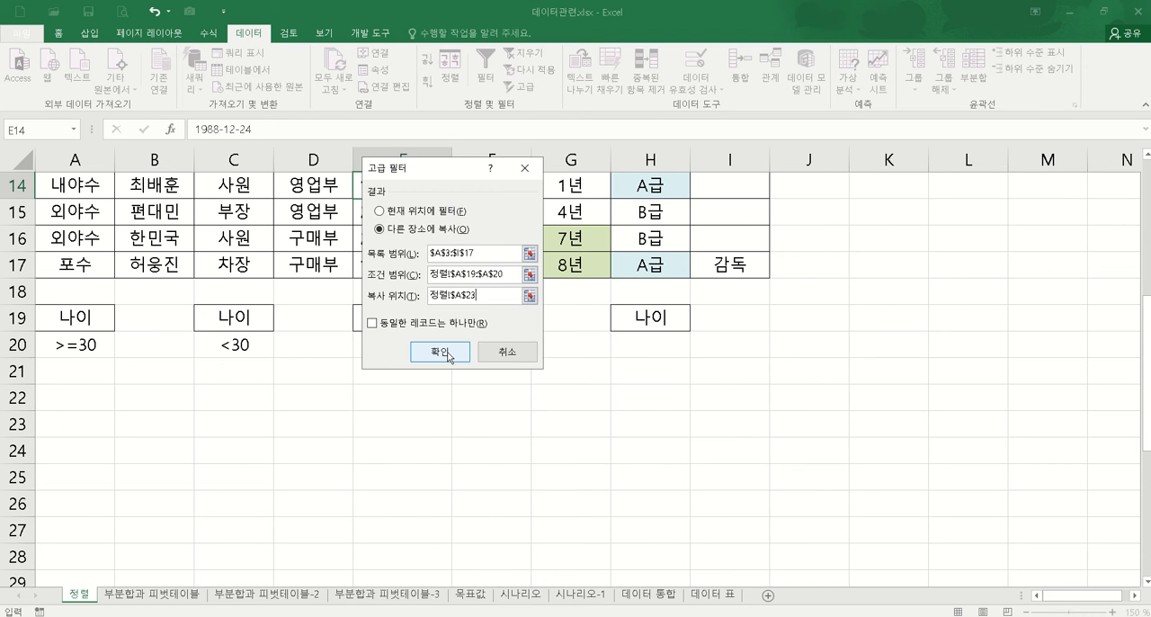
Step: Run the Advanced Filter to extract the members matching A19:A20 to the area starting at A23
left_click(454, 358)
scroll(458, 440, "down", 1)
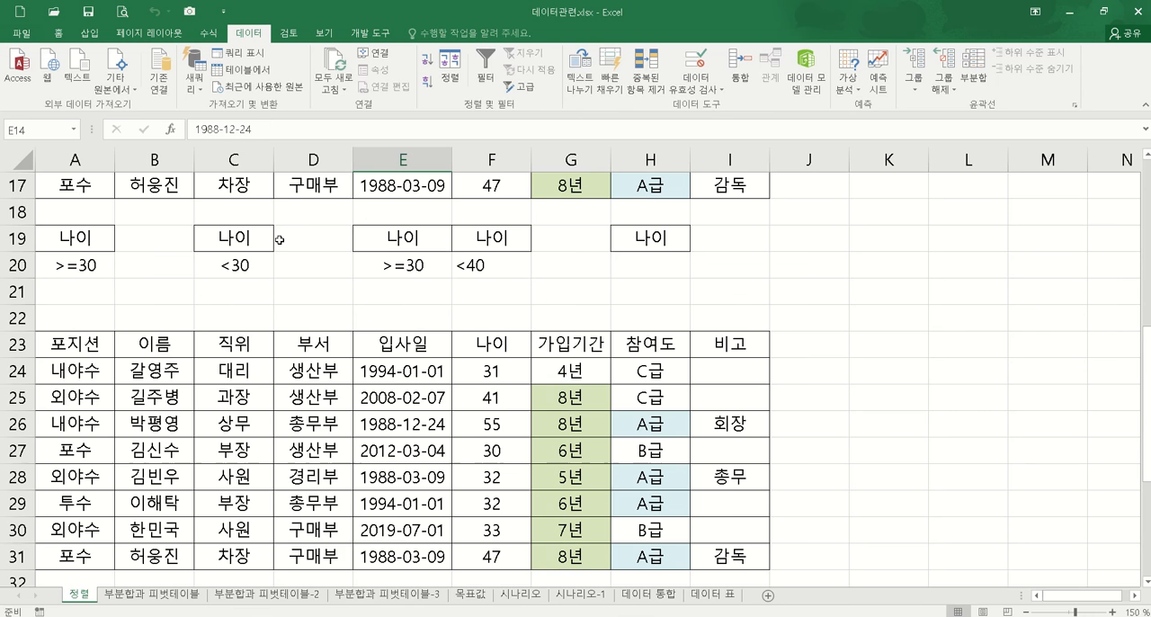
Step: Start another Advanced Filter on the member table and set its criteria range to C19:C20
scroll(281, 241, "up", 1)
left_click(404, 214)
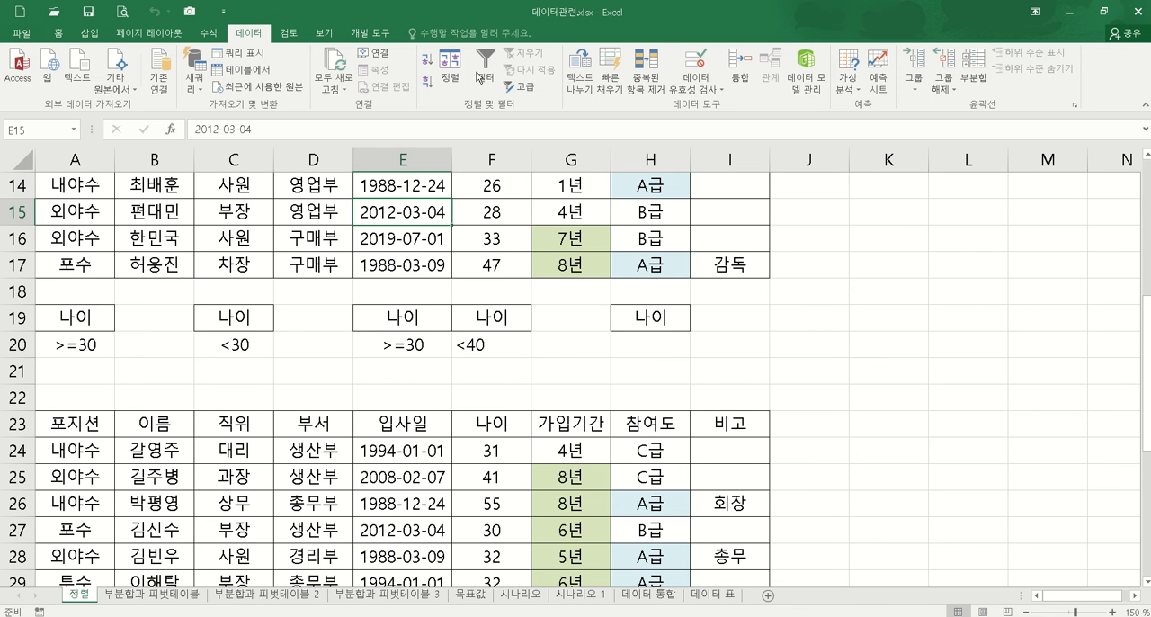
left_click(522, 88)
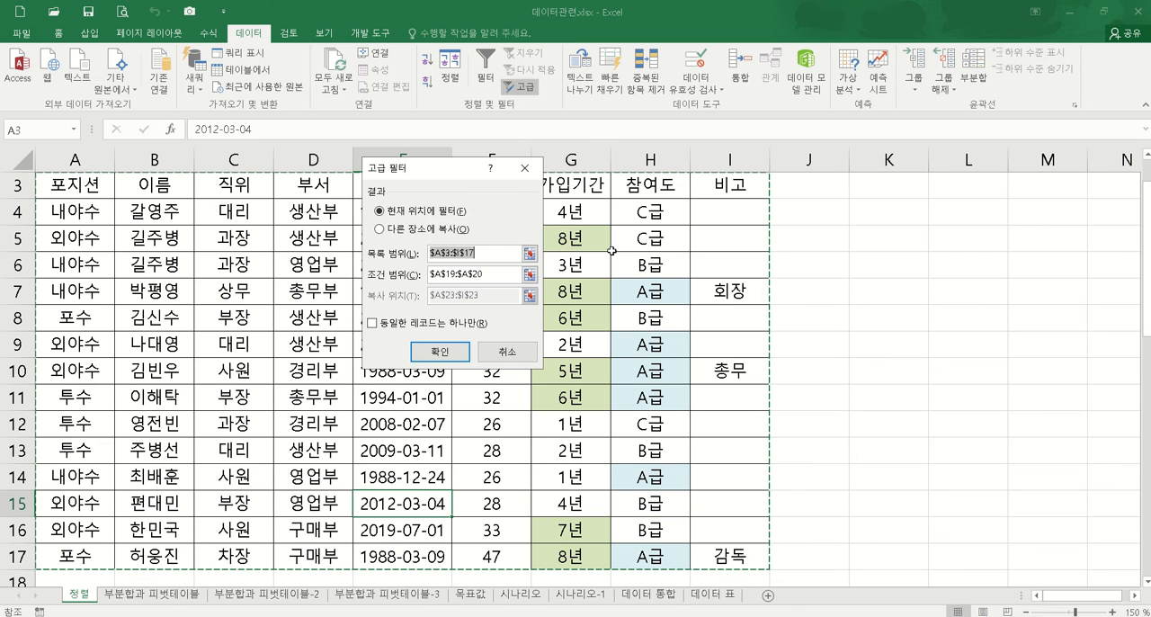
left_click(530, 275)
scroll(289, 394, "down", 4)
left_click_drag(228, 278, 234, 315)
left_click(534, 188)
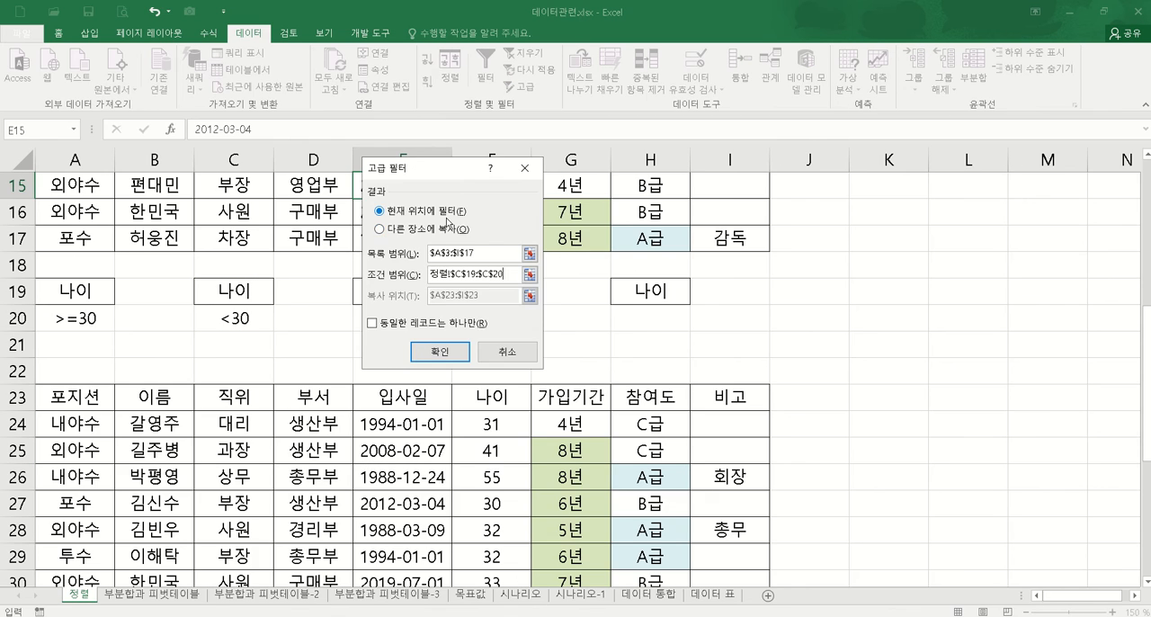
Step: Copy the Advanced Filter results to another location starting at A33 and check the extracted rows
left_click(427, 230)
left_click(530, 295)
scroll(90, 428, "down", 3)
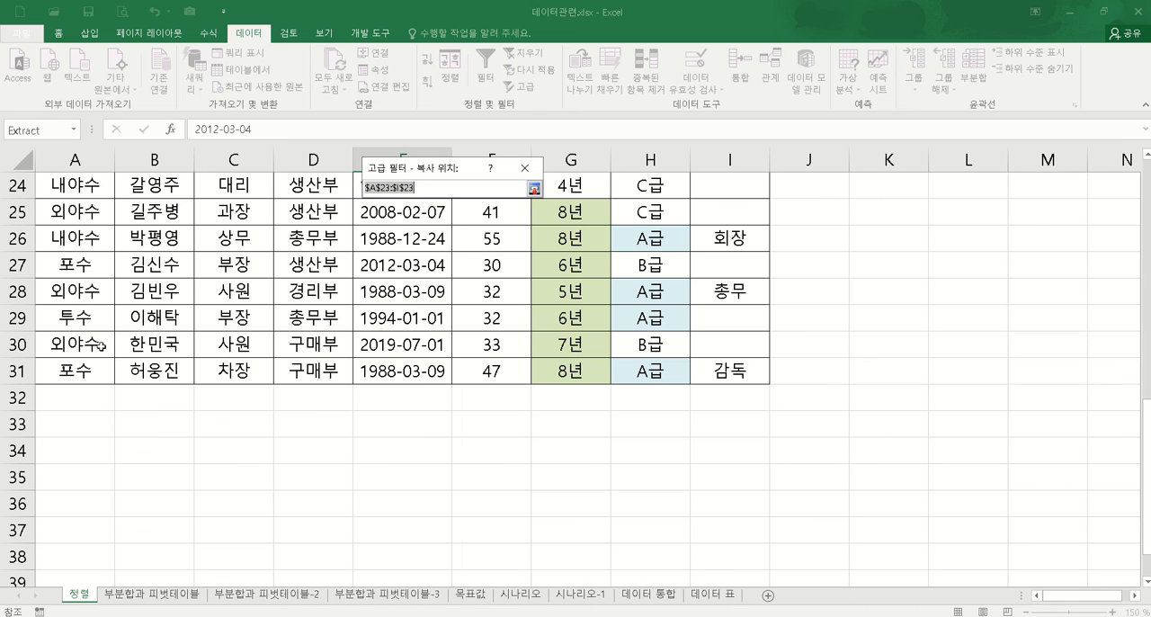
left_click(61, 430)
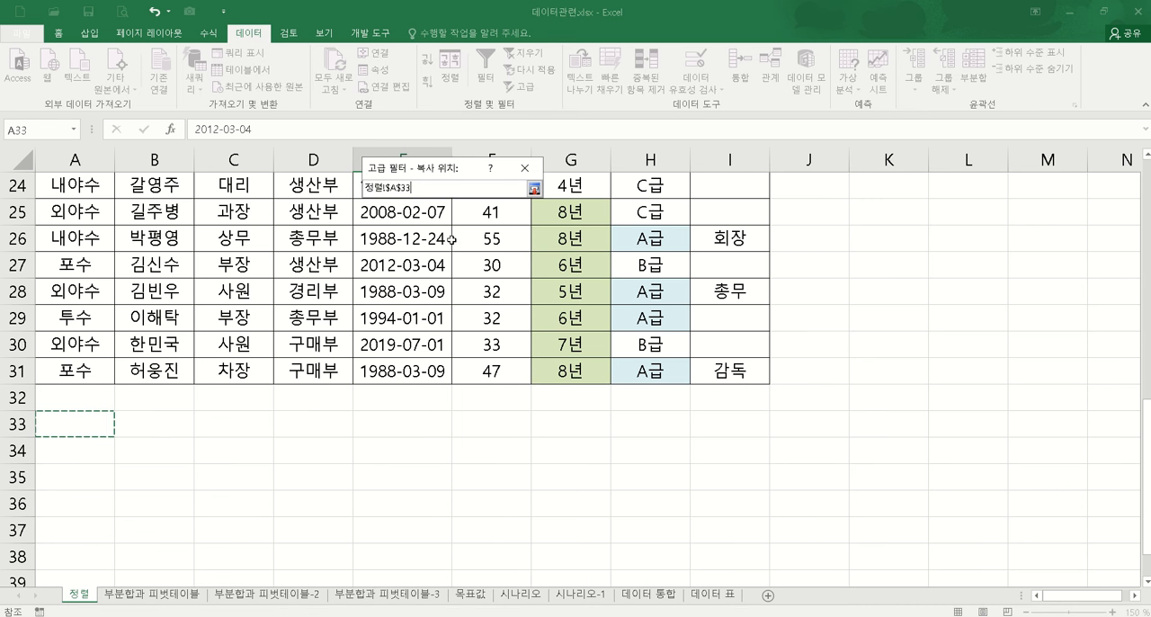
left_click(533, 188)
left_click(441, 356)
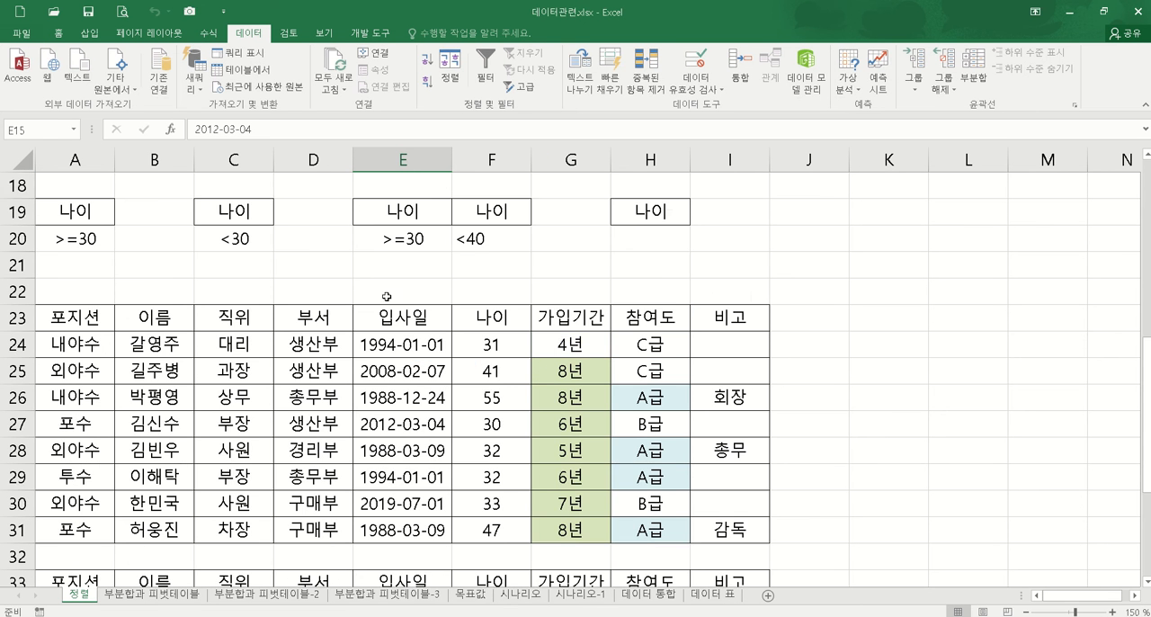
scroll(403, 290, "down", 1)
scroll(541, 314, "down", 3)
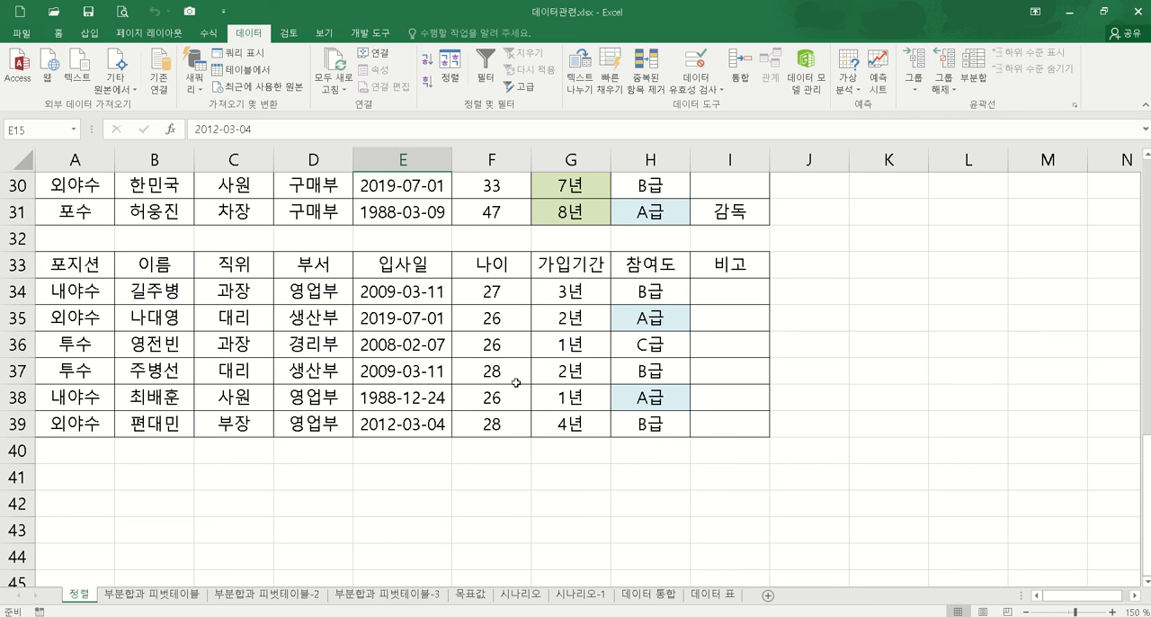
Step: Clear all contents and formatting from rows 23 to 41 and select a cell inside the member table
scroll(359, 332, "up", 4)
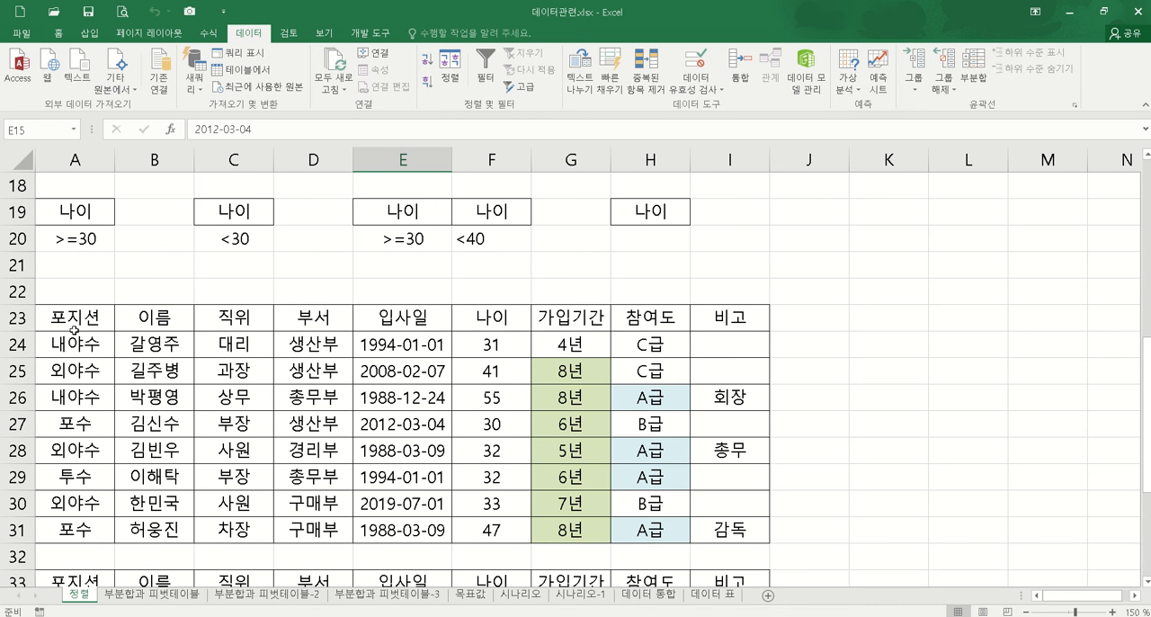
left_click_drag(18, 316, 85, 533)
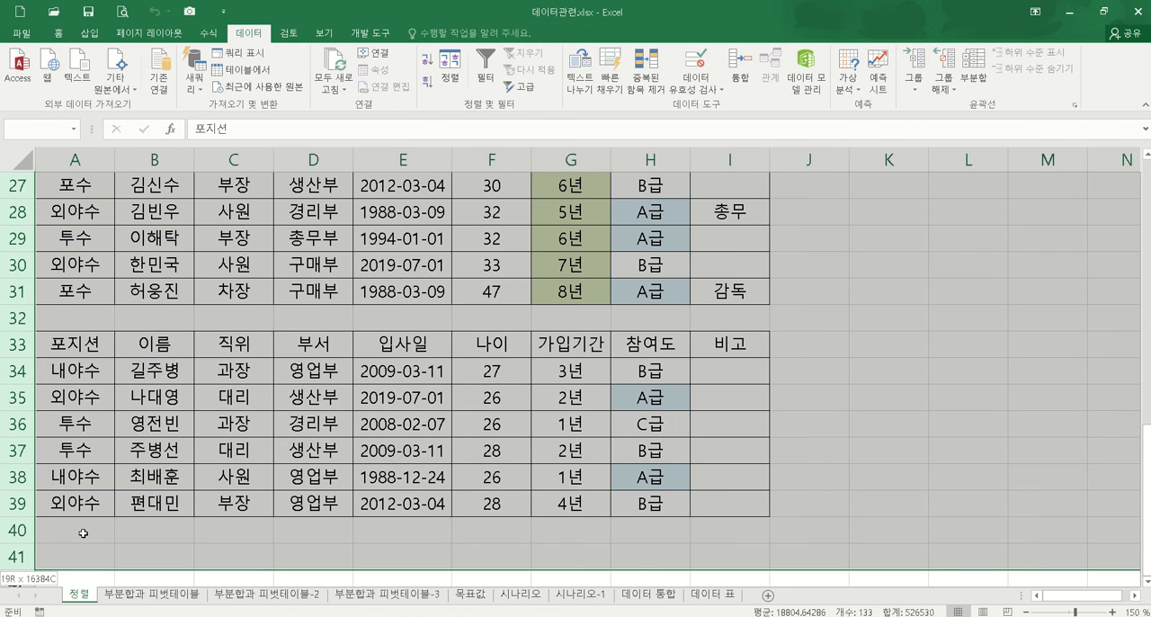
left_click(58, 33)
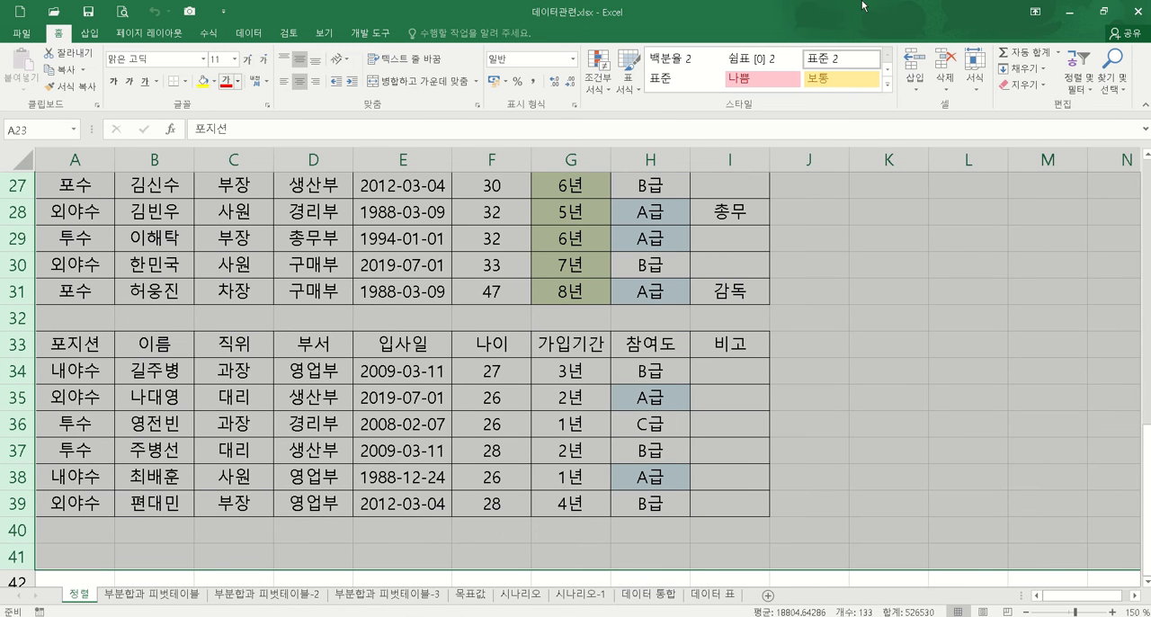
left_click(1022, 84)
left_click(1031, 103)
scroll(990, 315, "up", 4)
left_click(989, 319)
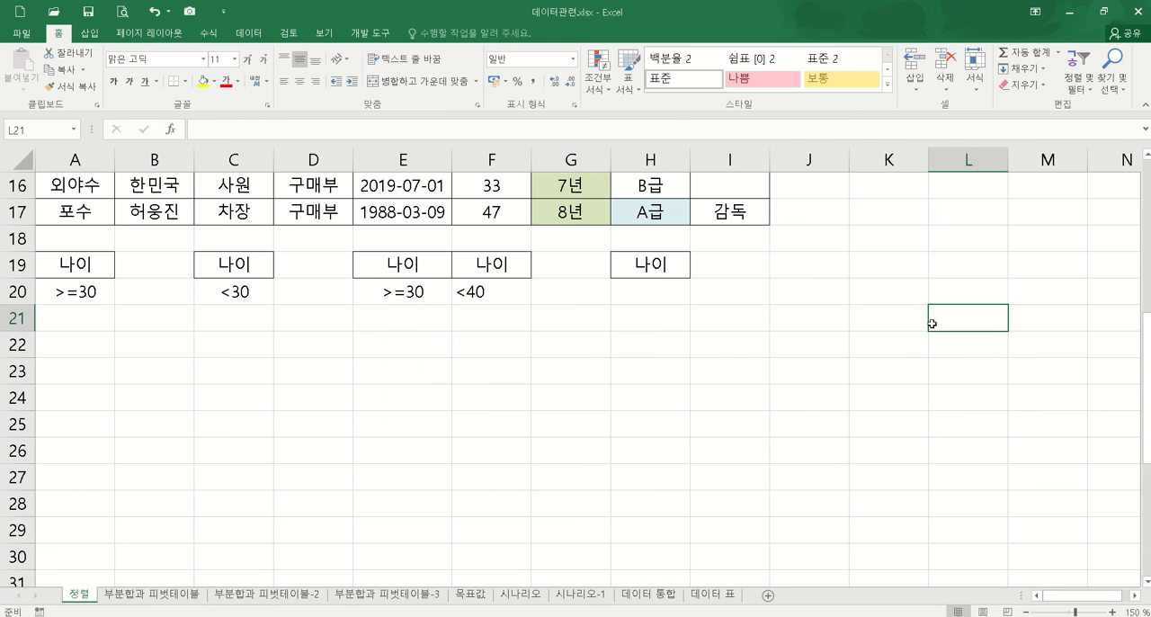
scroll(855, 306, "up", 2)
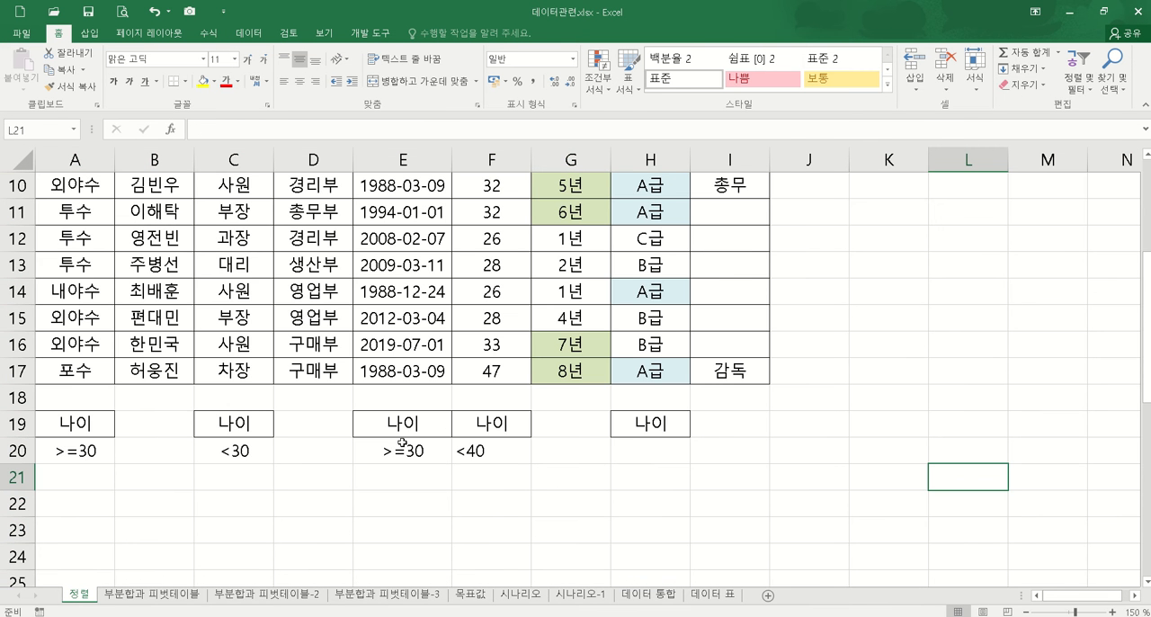
left_click(424, 255)
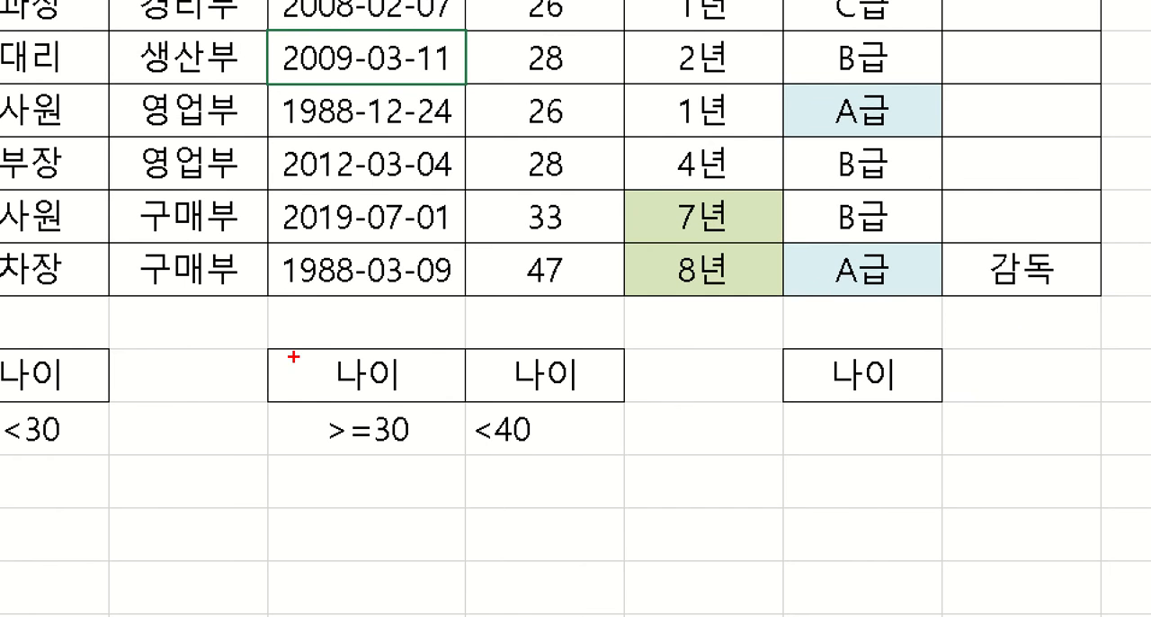
mouse_move(251, 318)
left_mouse_down()
mouse_move(399, 358)
mouse_move(713, 498)
left_mouse_up()
mouse_move(268, 340)
left_mouse_down()
mouse_move(429, 383)
mouse_move(637, 406)
left_mouse_up()
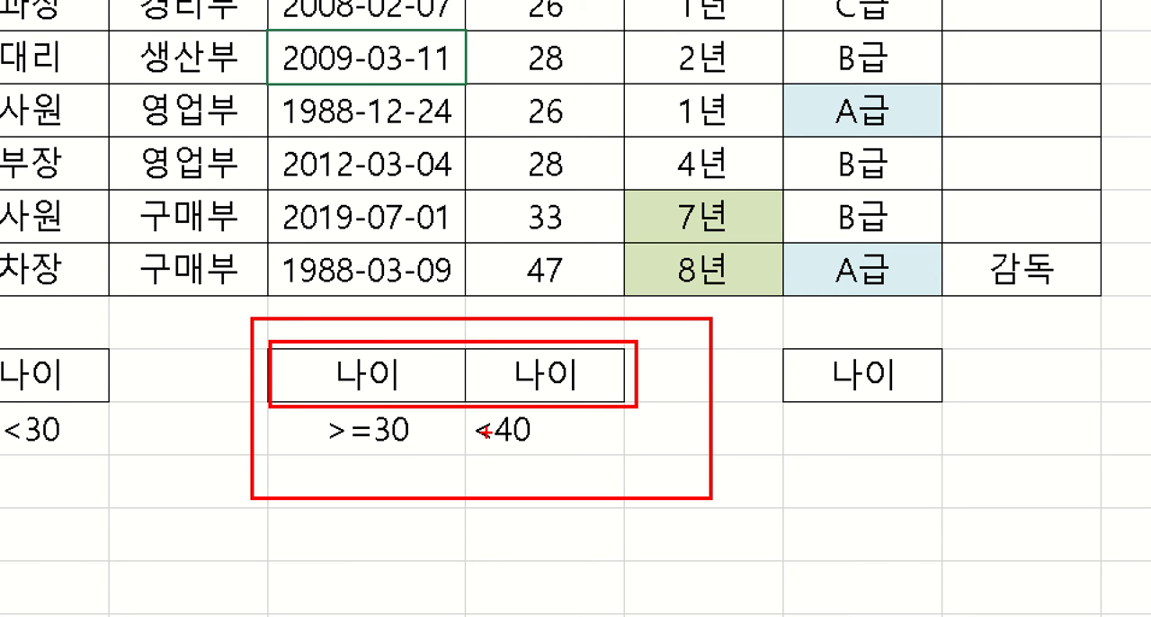
mouse_move(261, 406)
left_mouse_down()
mouse_move(483, 468)
mouse_move(657, 465)
left_mouse_up()
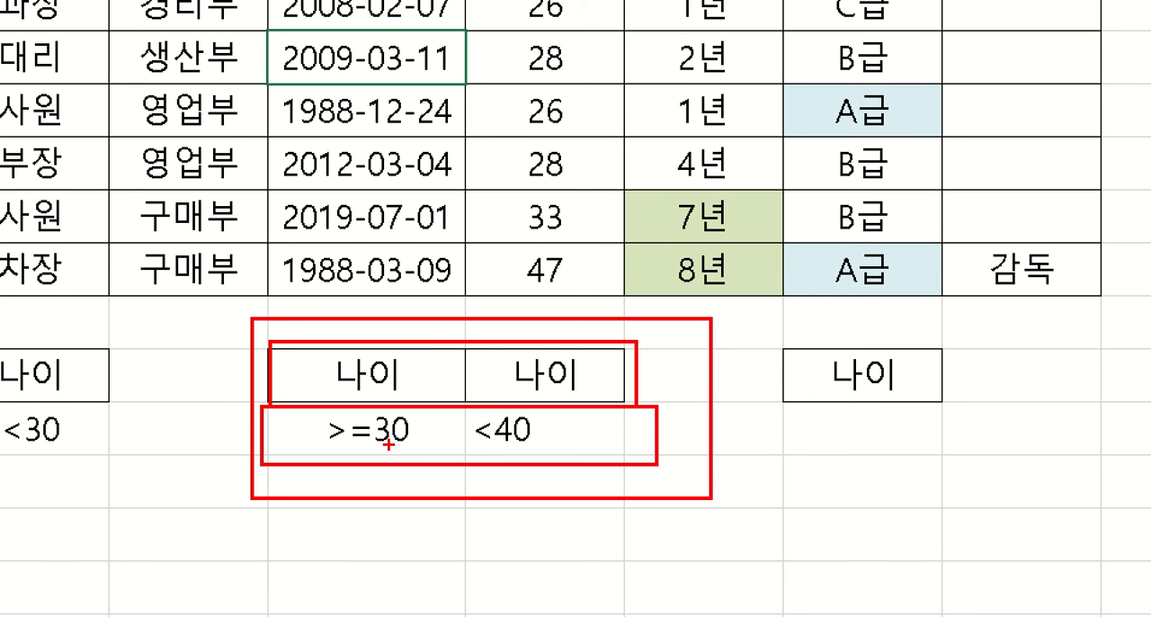
mouse_move(402, 456)
left_mouse_down()
mouse_move(404, 412)
mouse_move(412, 428)
mouse_move(313, 410)
mouse_move(410, 455)
left_mouse_up()
mouse_move(566, 458)
left_mouse_down()
mouse_move(557, 463)
mouse_move(501, 396)
mouse_move(561, 472)
left_mouse_up()
key("Escape")
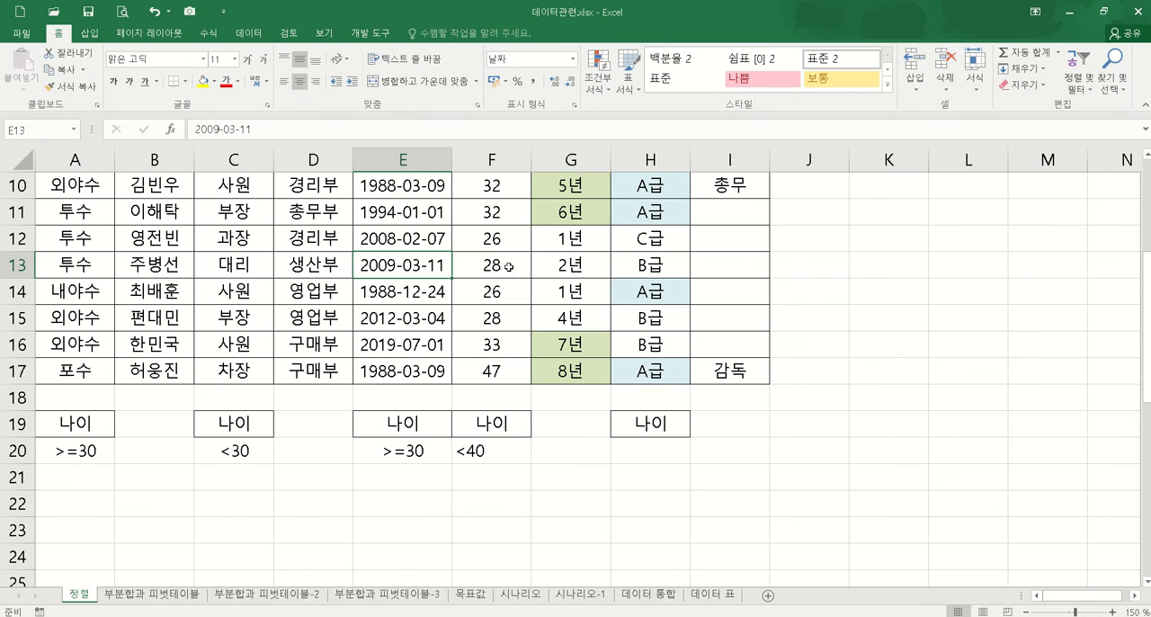
Step: Start an Advanced Filter on the member table with the two-column criteria range E19:F20
left_click(253, 36)
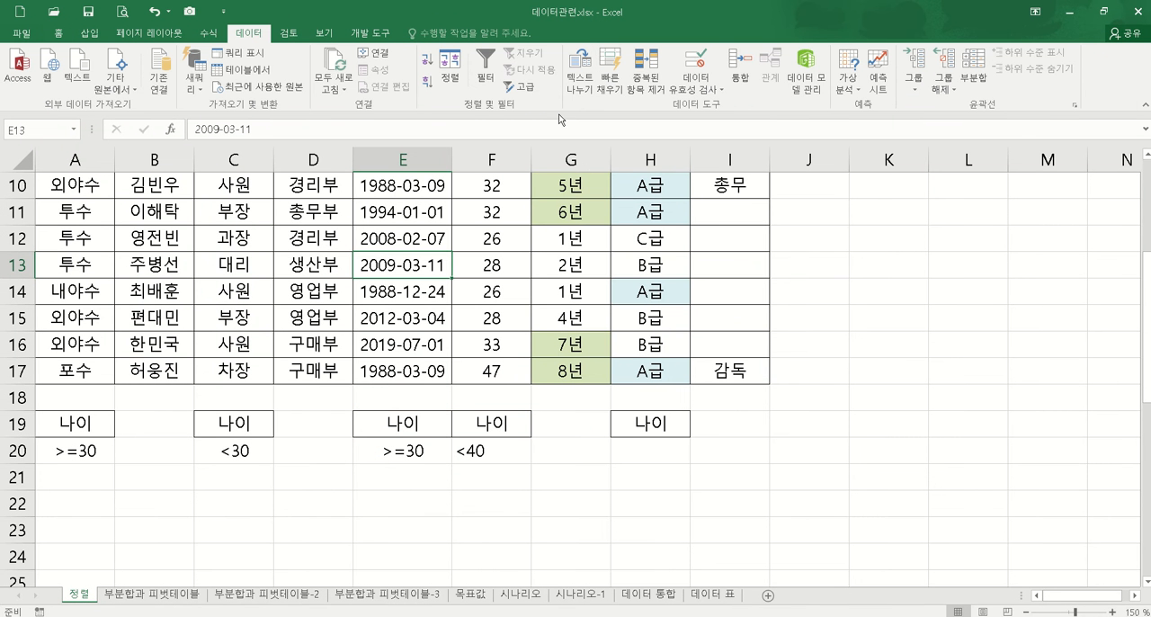
left_click(531, 93)
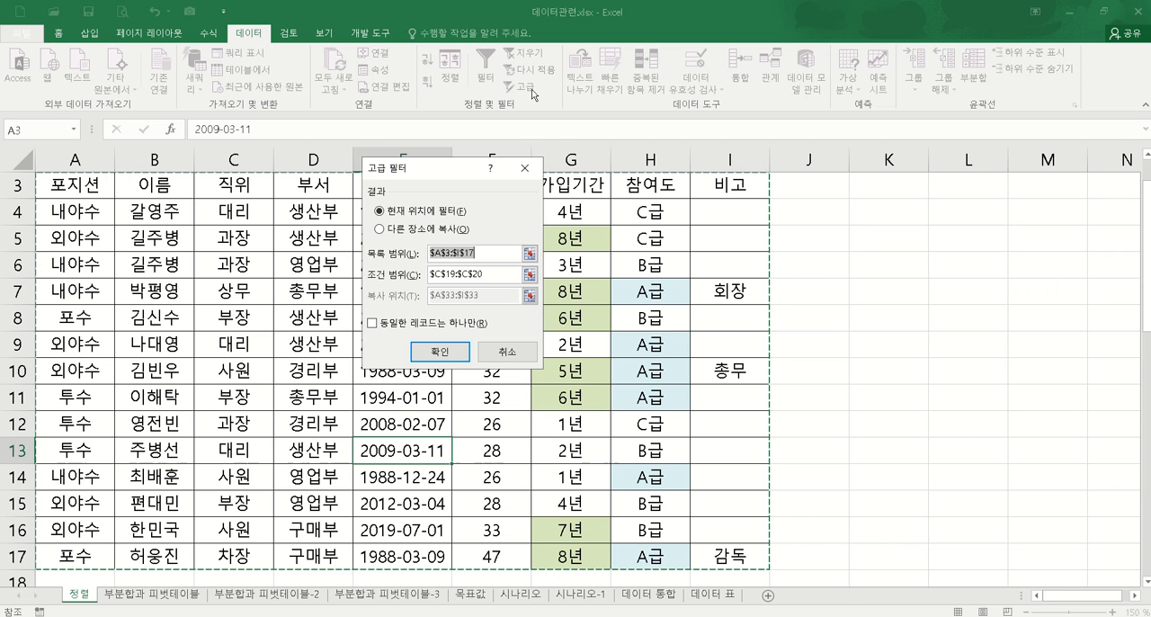
left_click(530, 277)
scroll(450, 360, "down", 3)
left_click_drag(402, 371, 504, 400)
left_click(535, 188)
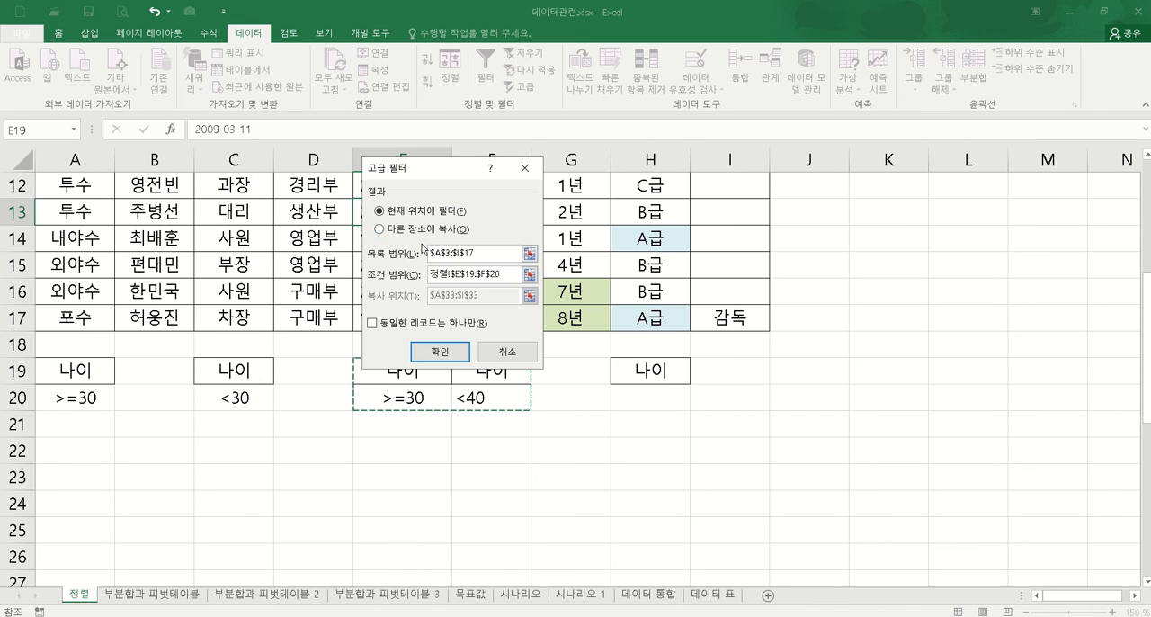
Step: Output the members matching E19:F20 to another location starting at A23 and review the extracted rows
left_click(414, 230)
left_click(531, 295)
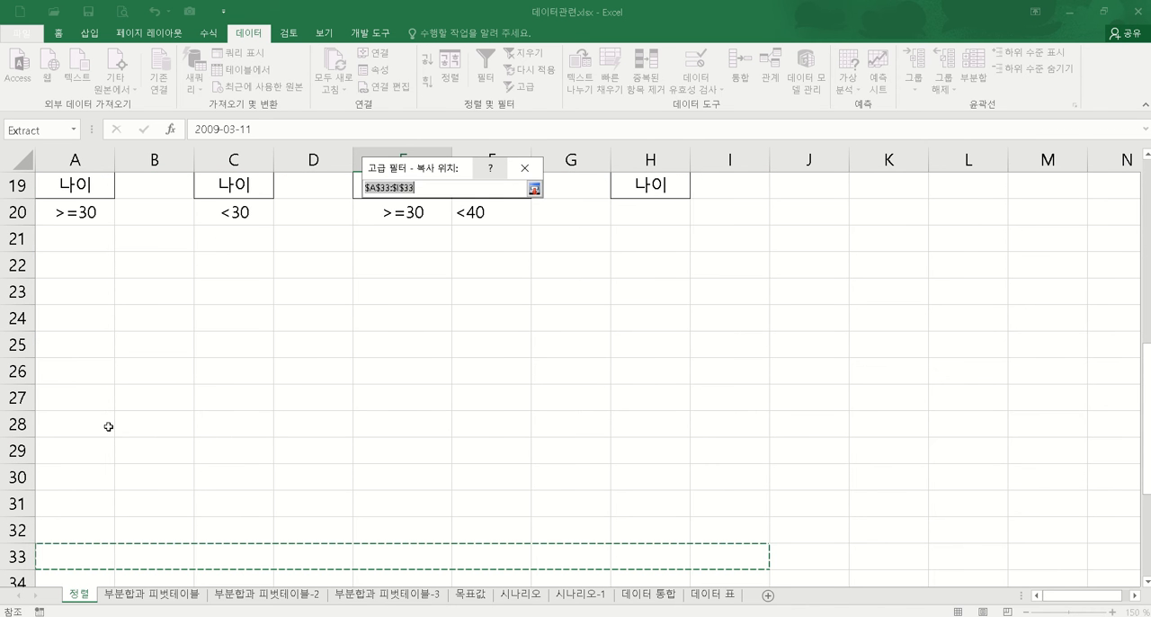
left_click(86, 300)
left_click(534, 188)
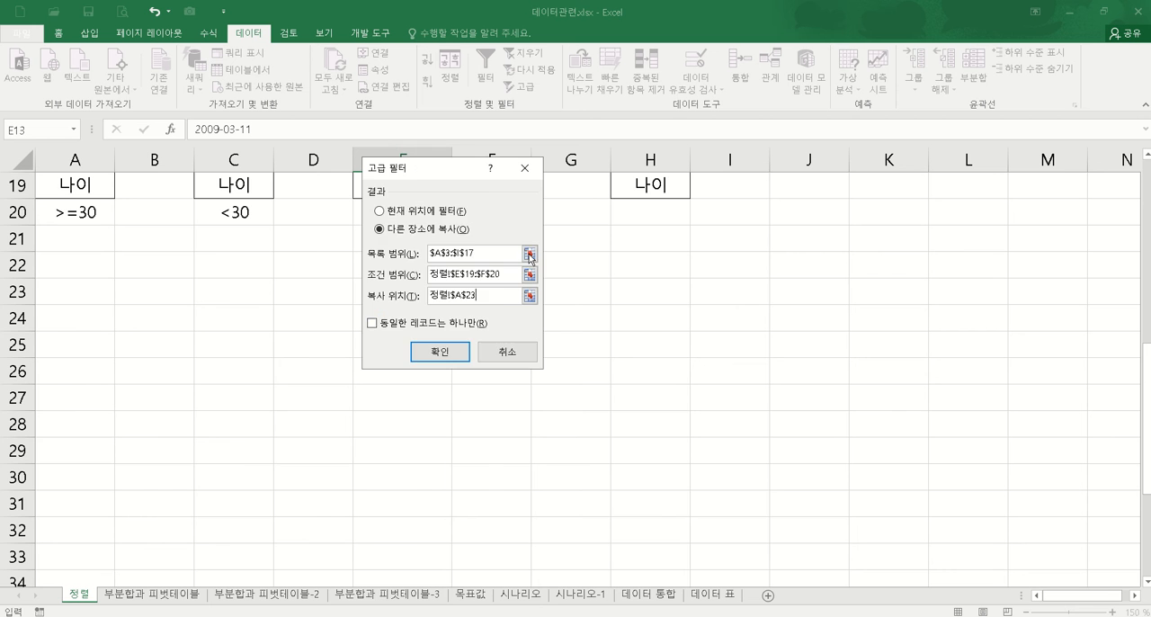
left_click(455, 353)
scroll(498, 412, "down", 3)
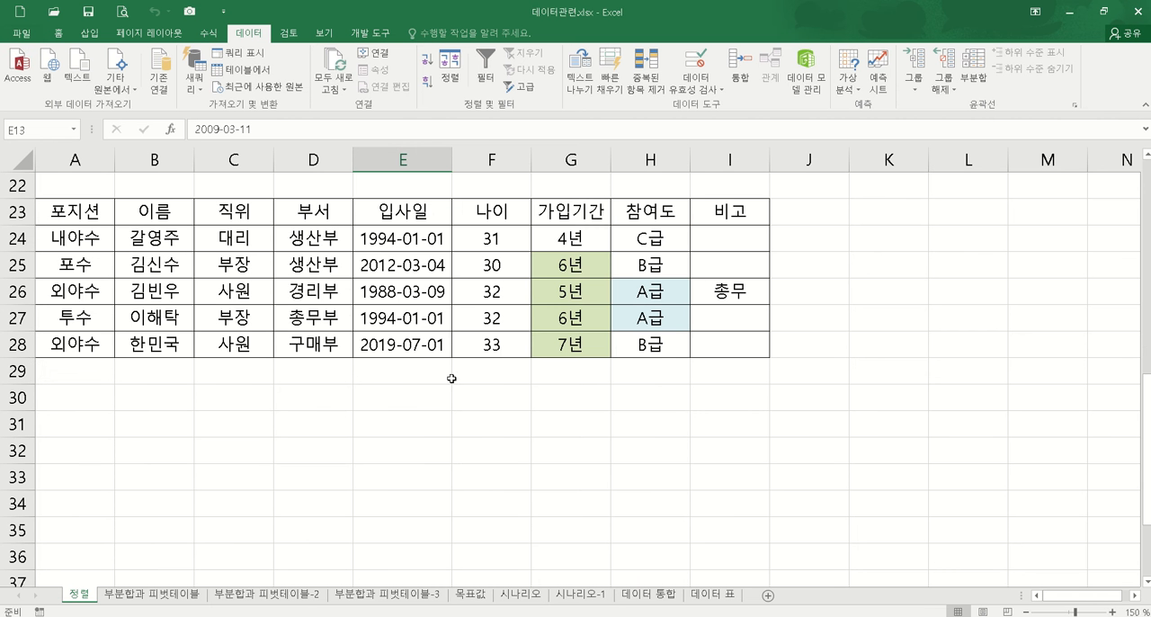
left_click(245, 448)
scroll(403, 390, "up", 4)
scroll(404, 390, "down", 1)
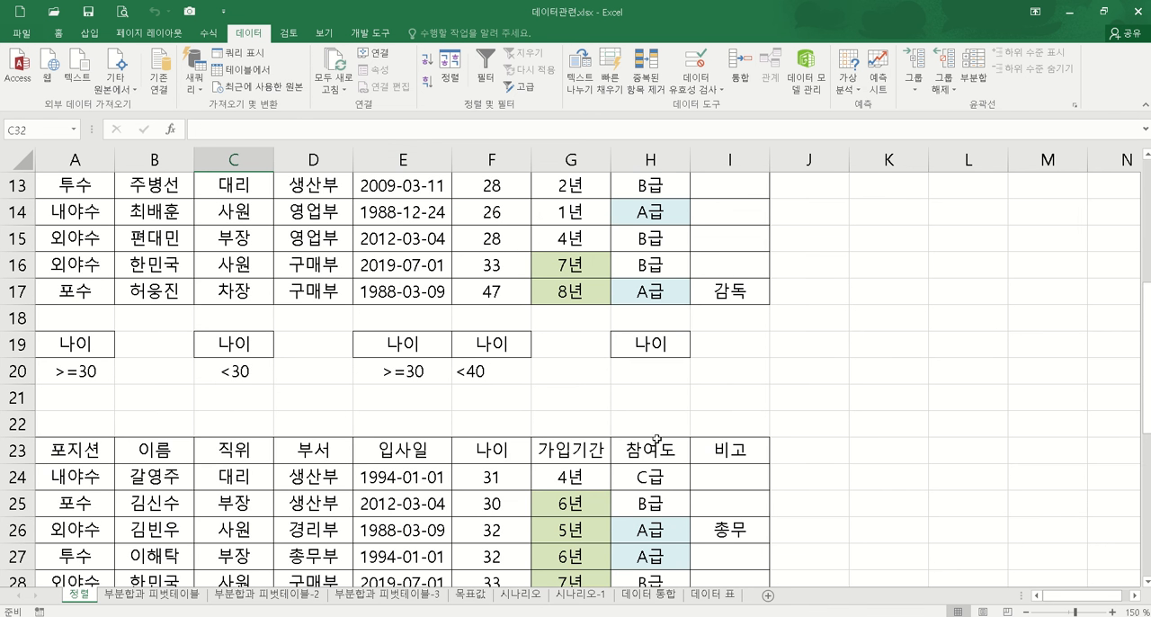
Step: Clear all contents and formatting from the extracted results in rows 23 to 29
left_click(656, 369)
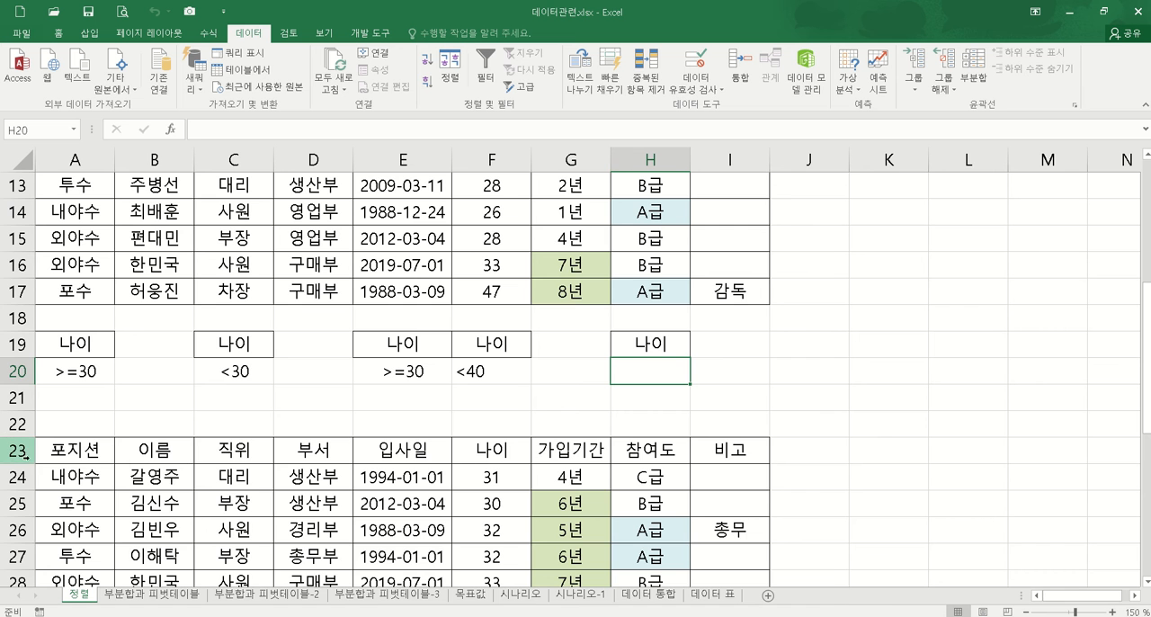
left_click_drag(25, 450, 18, 540)
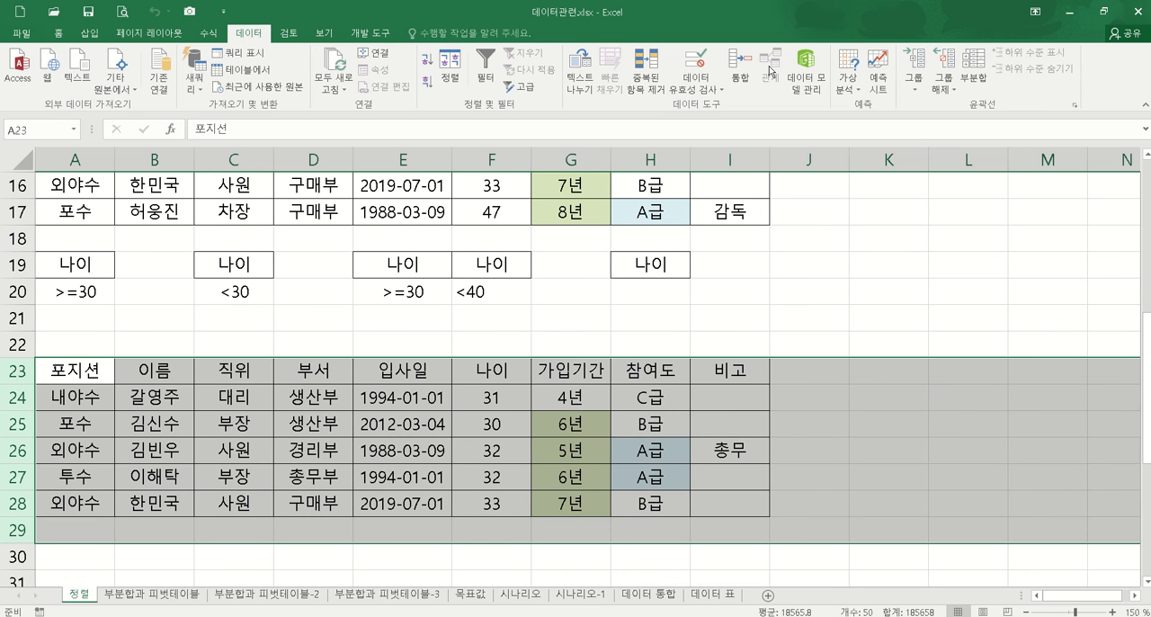
left_click(60, 33)
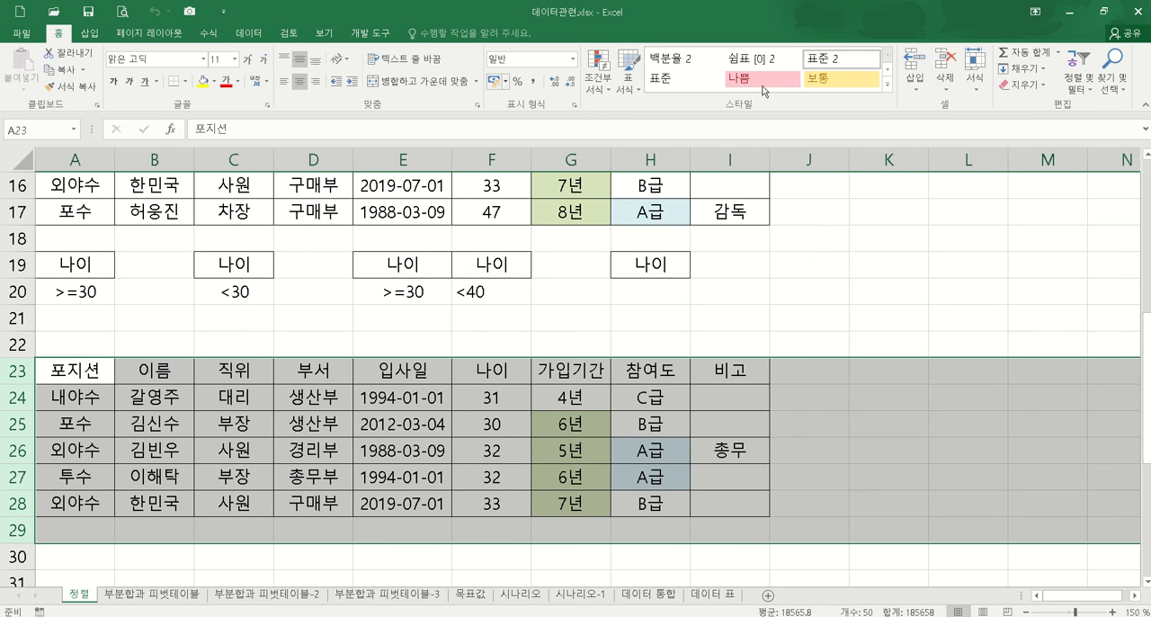
left_click(1022, 83)
left_click(1039, 104)
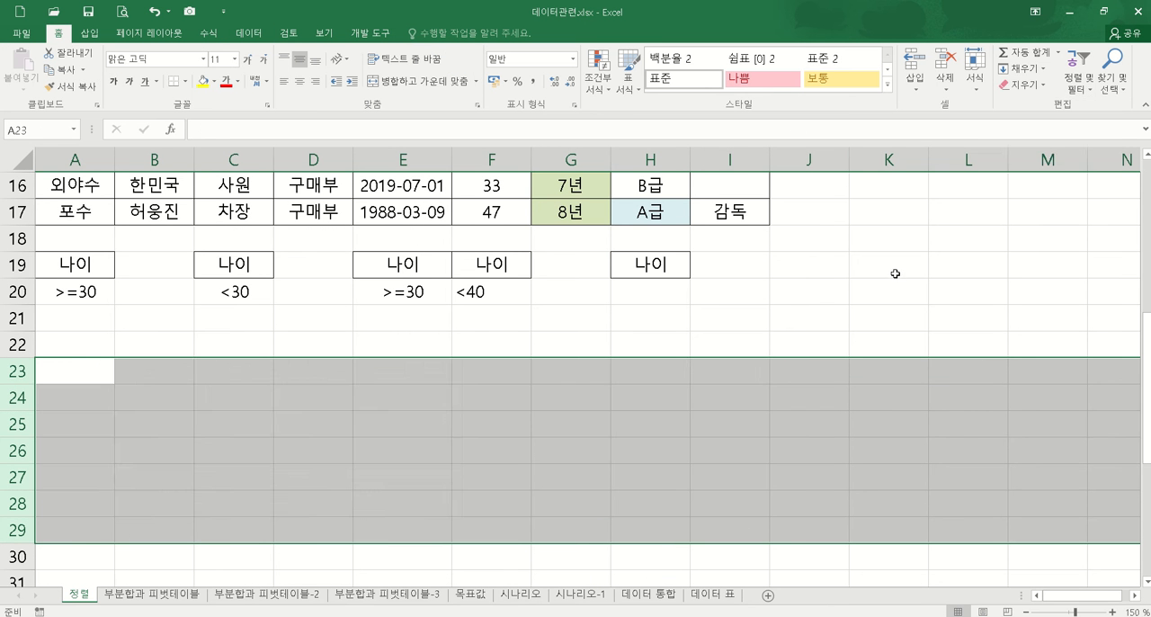
left_click(879, 273)
left_click(646, 303)
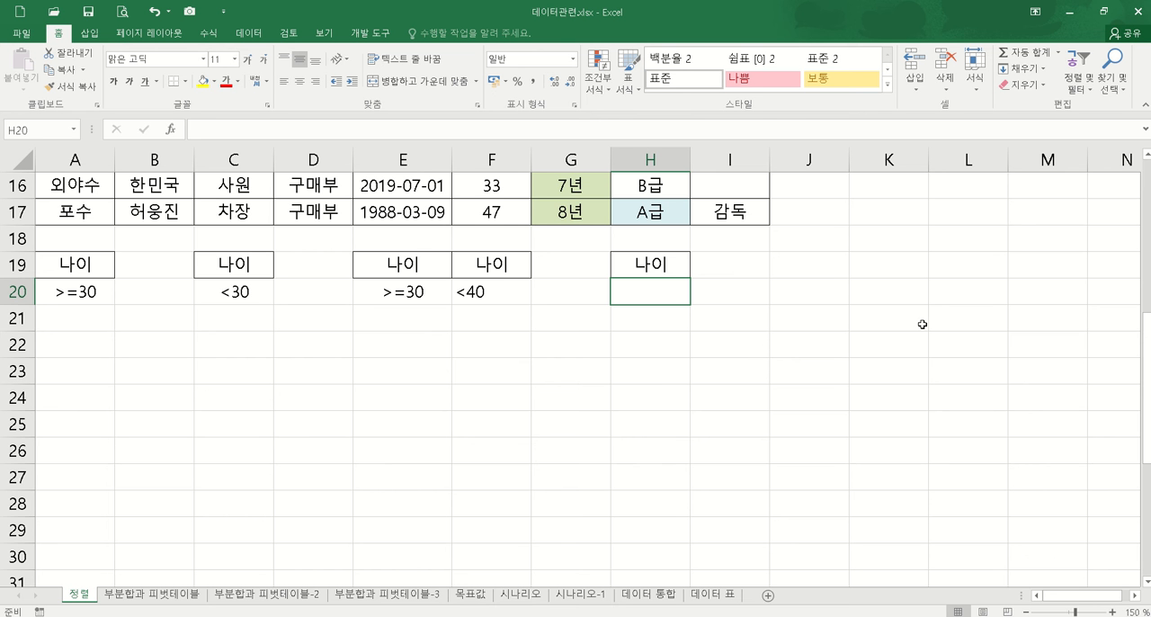
type("=average(")
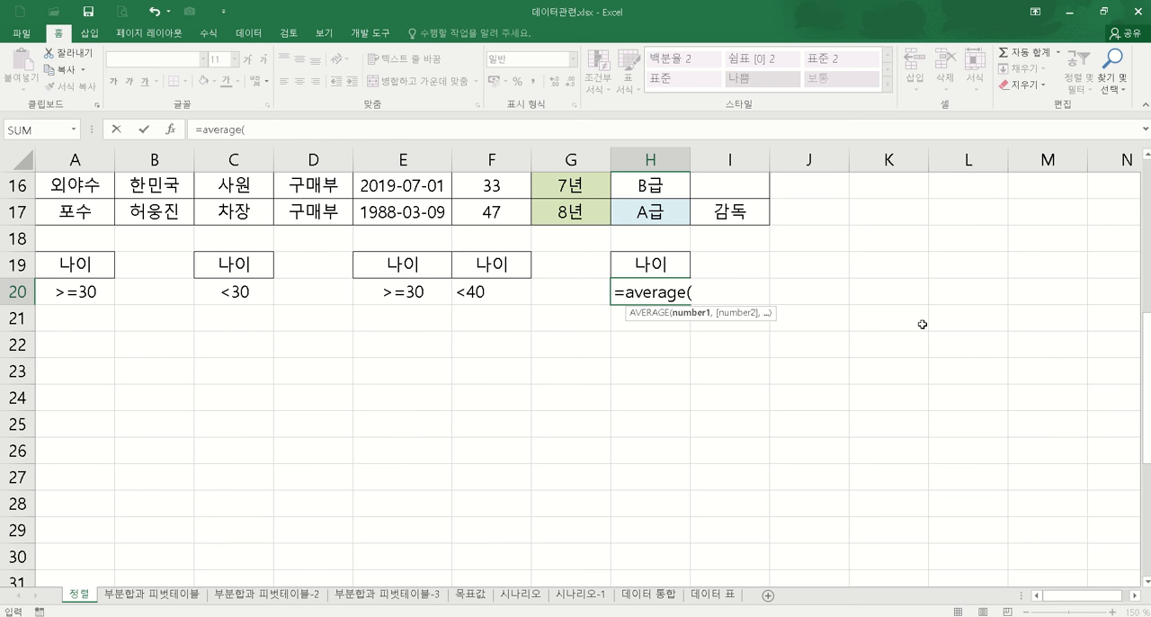
scroll(923, 324, "up", 5)
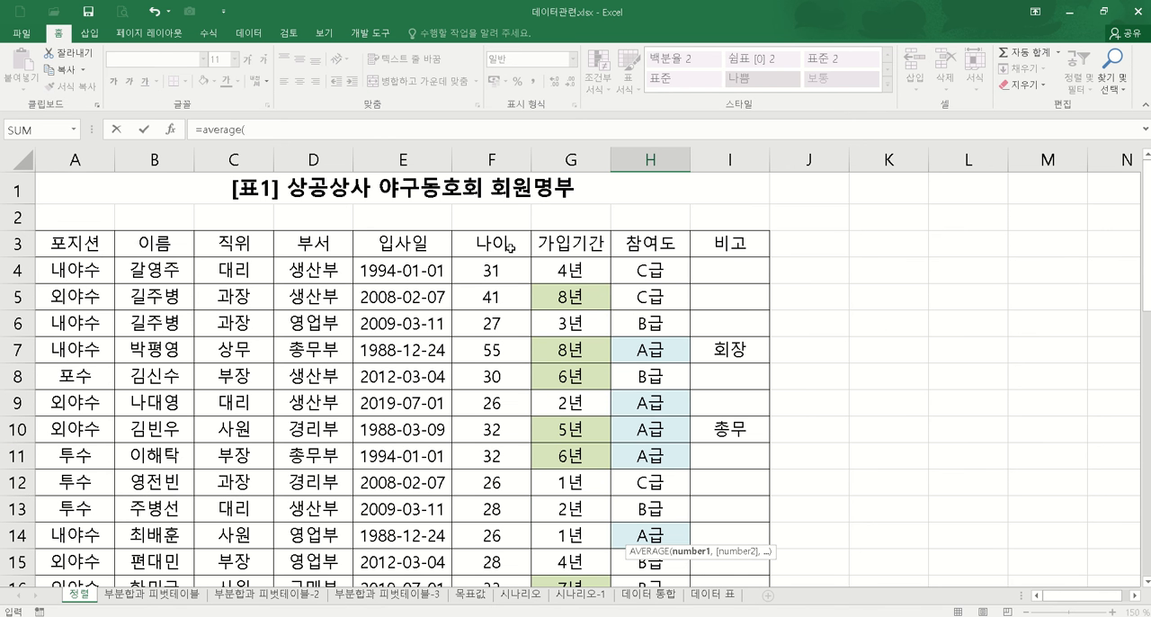
left_click(485, 270)
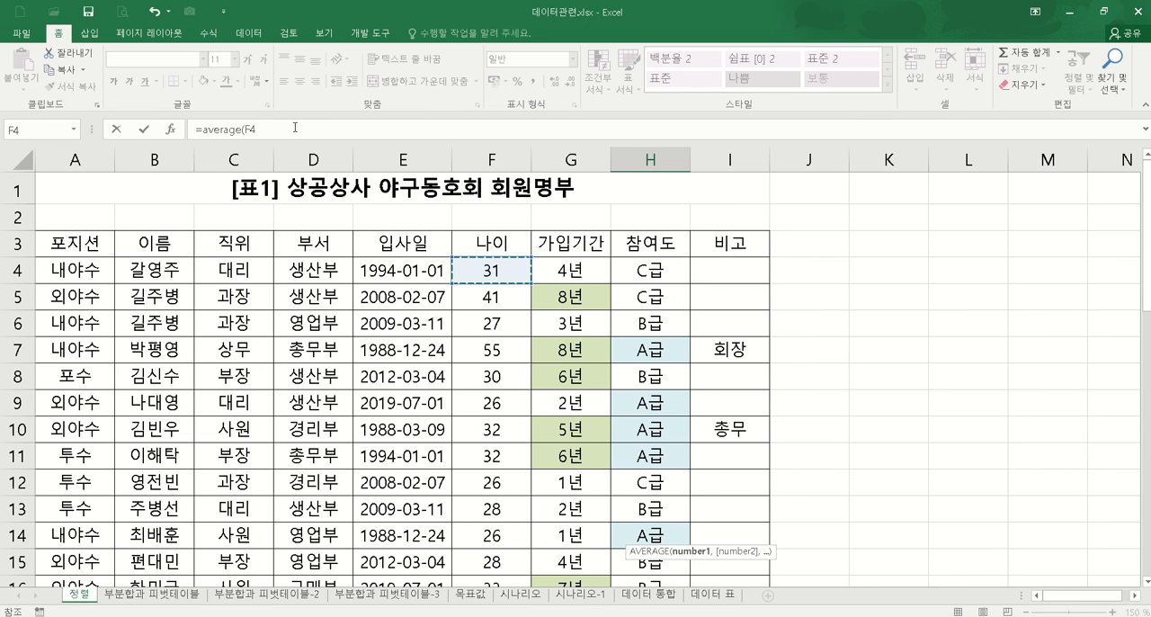
key("Escape")
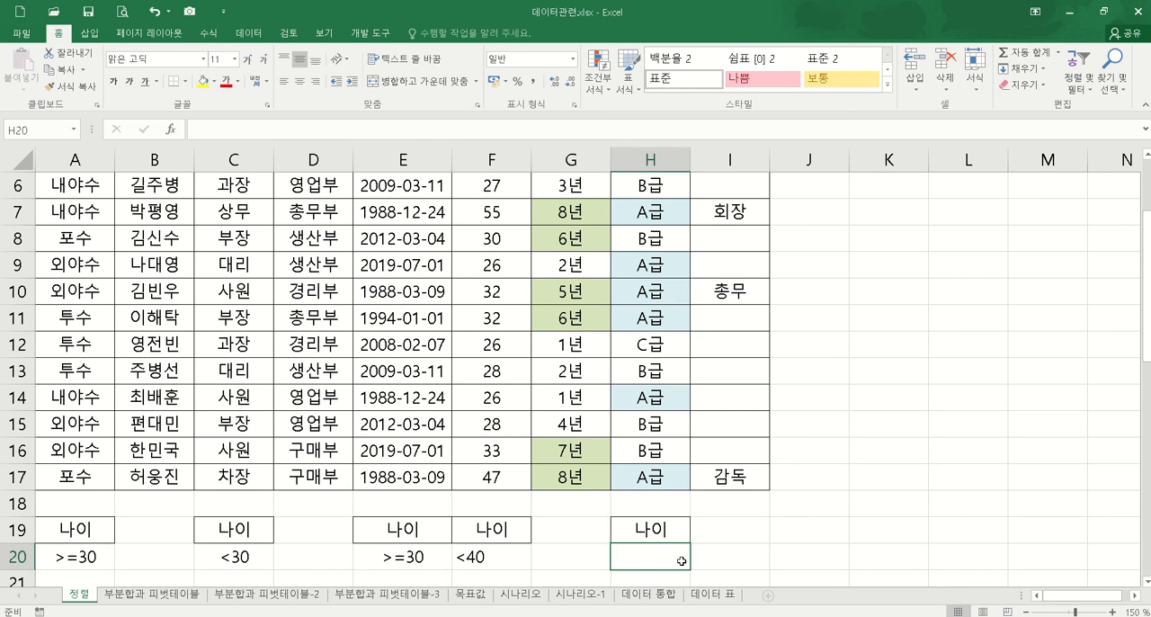
Step: Enter the criteria formula =F4>=AVERAGE($F$4:$F$17) in H20
type("=")
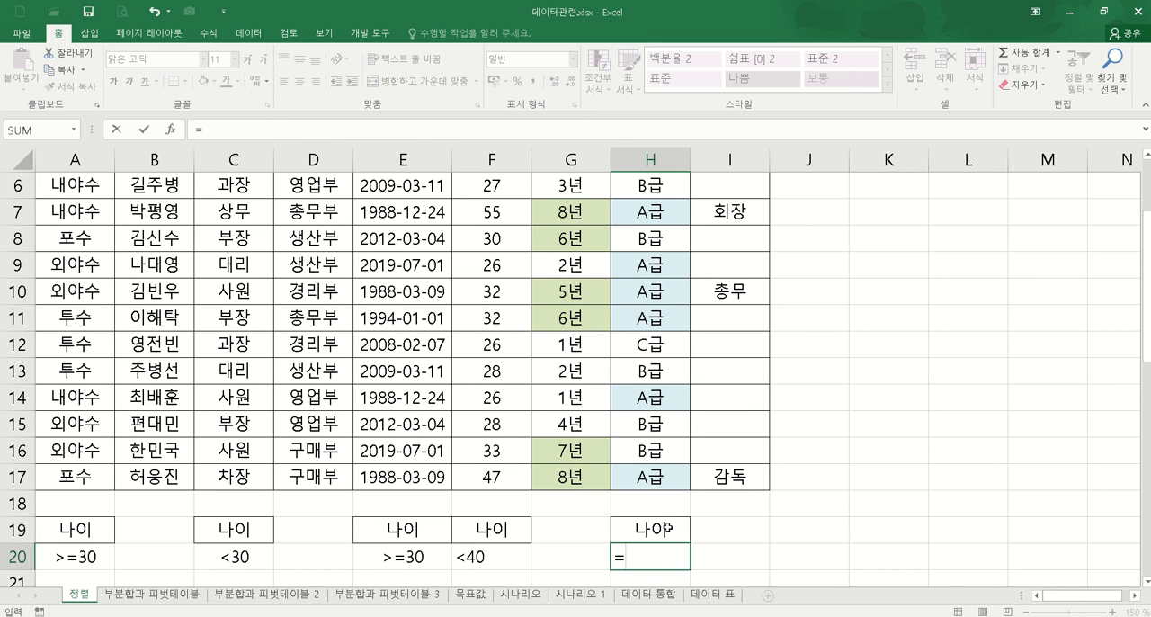
scroll(626, 320, "up", 2)
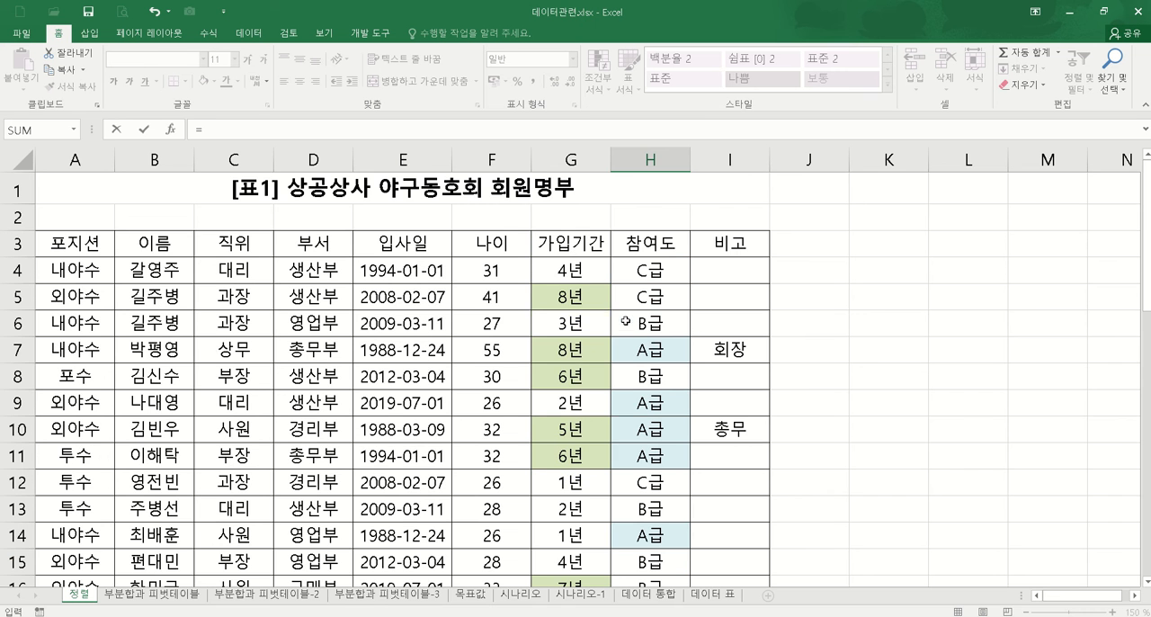
left_click(492, 273)
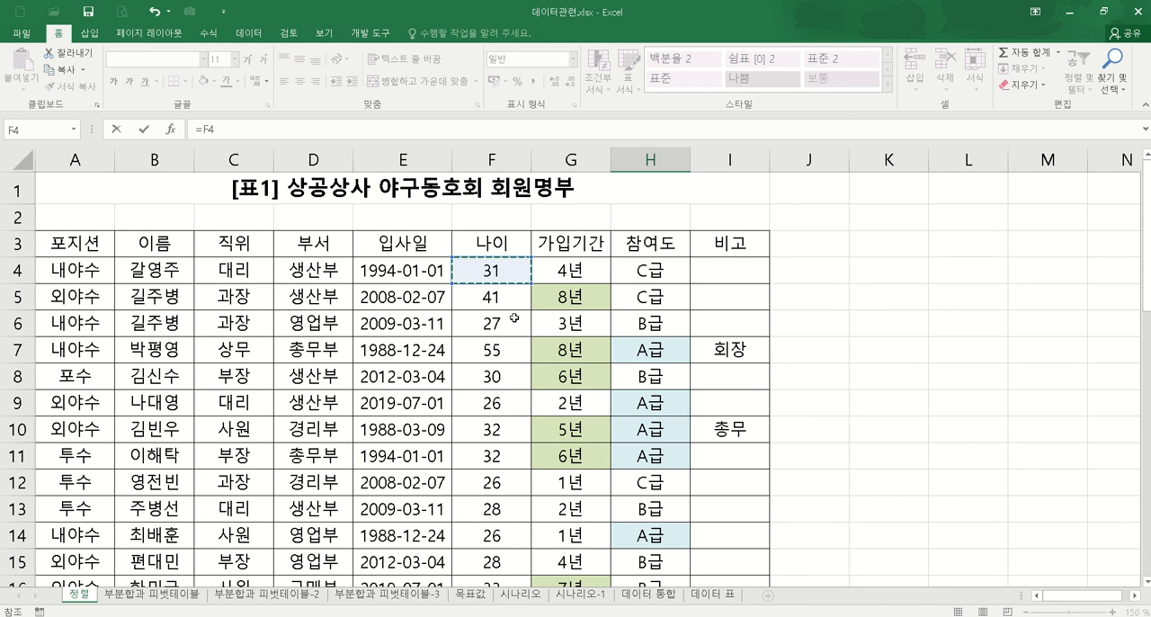
type("> =average(")
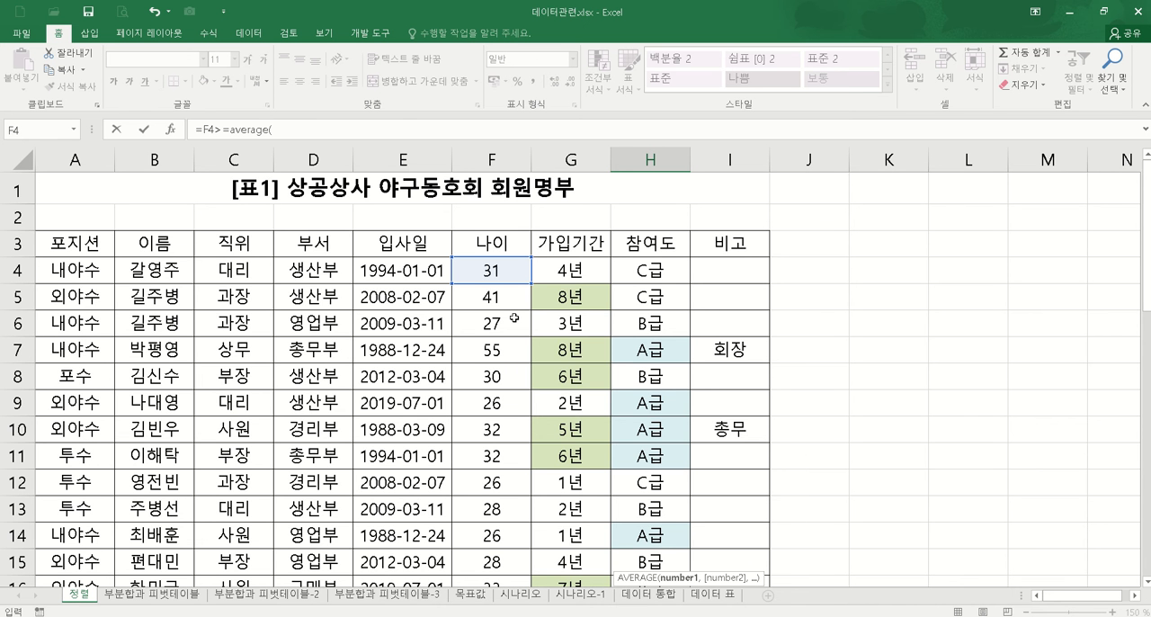
left_click_drag(500, 273, 495, 532)
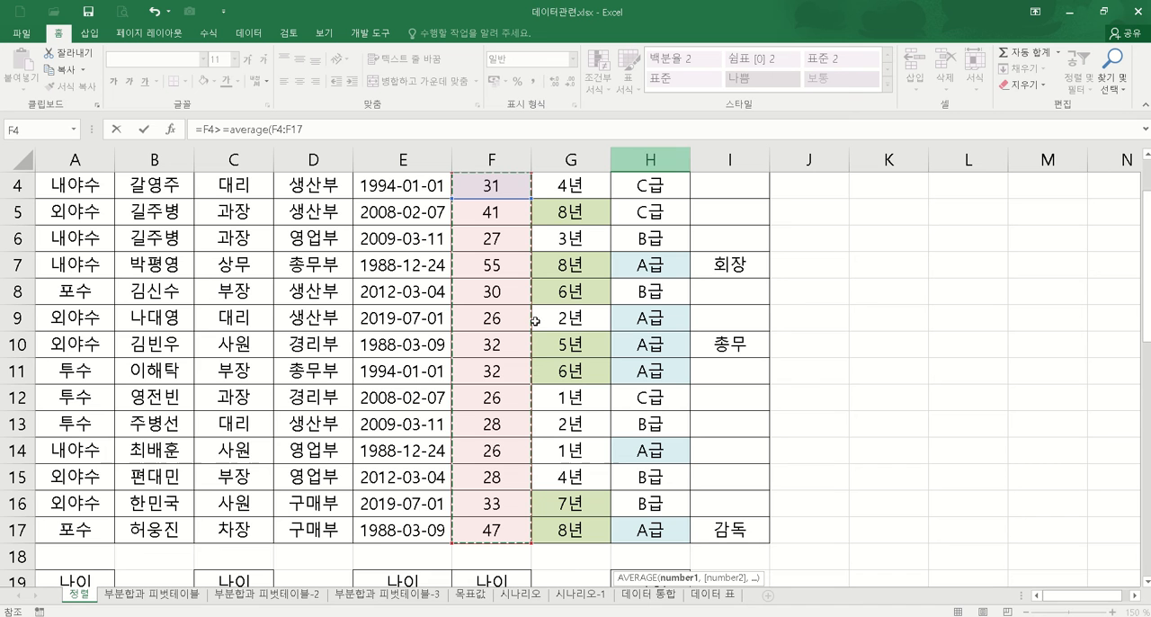
key("F4")
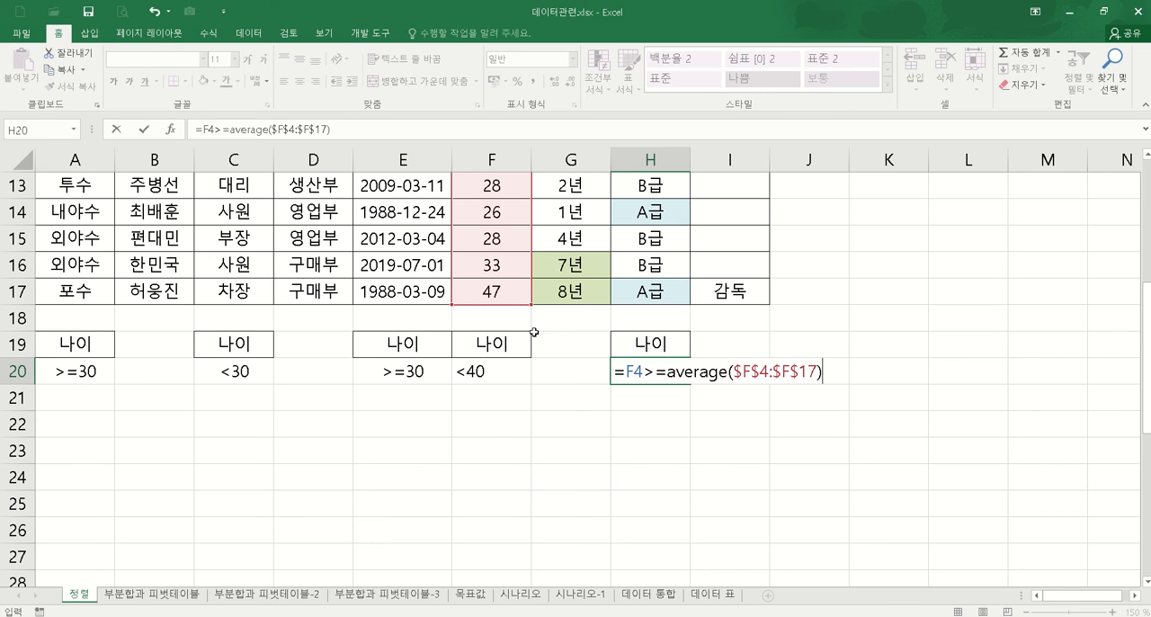
key("Return")
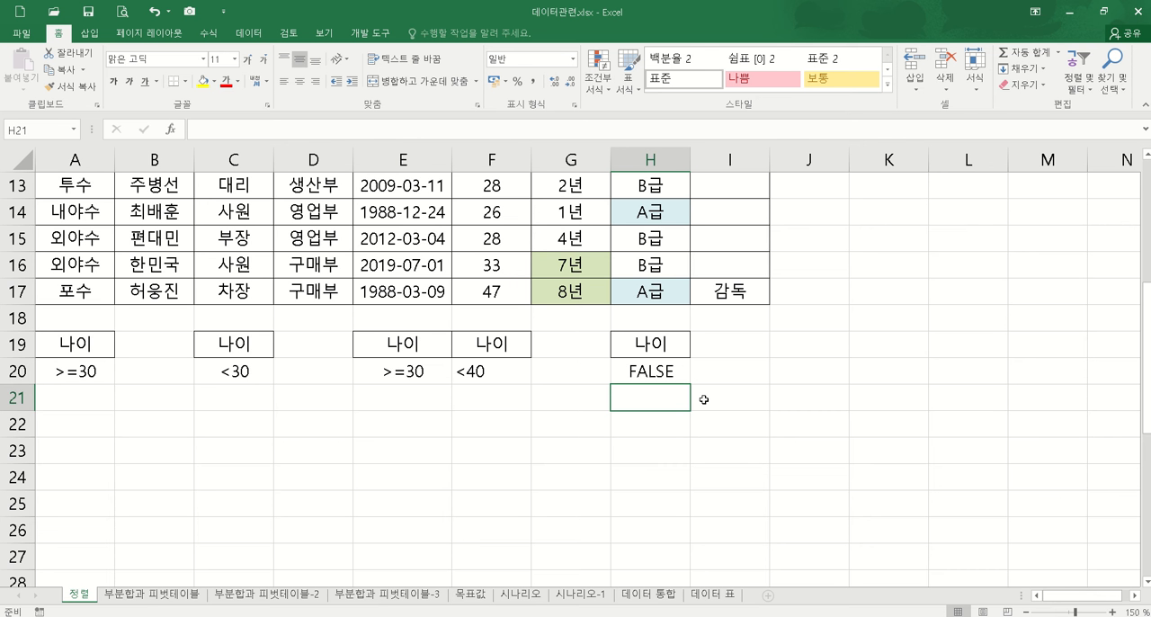
left_click(672, 379)
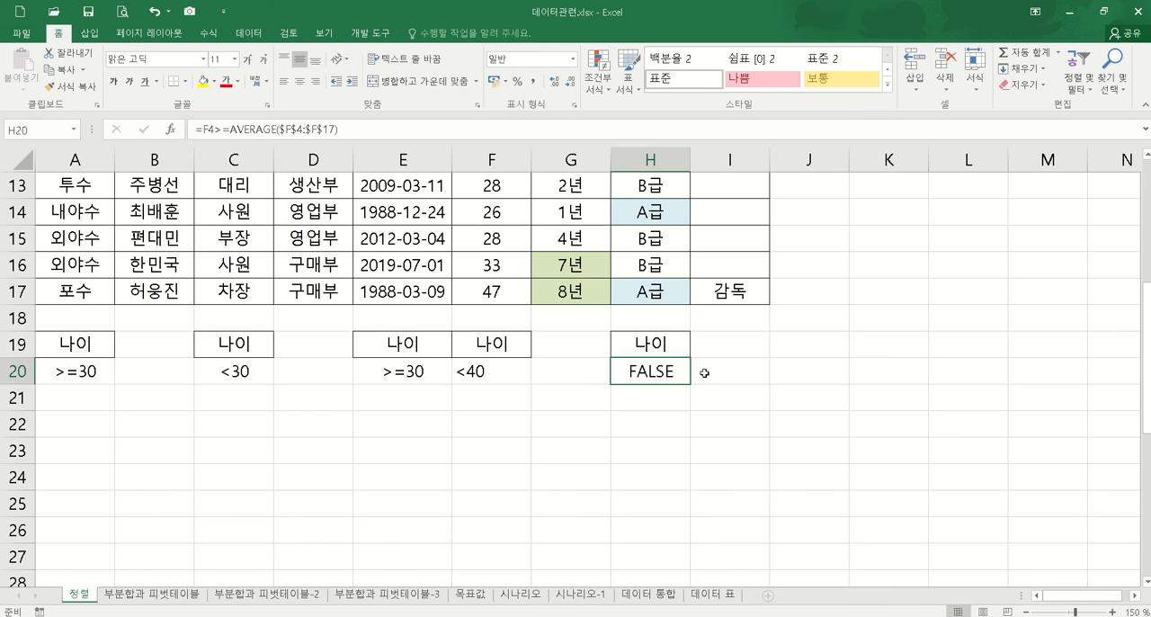
Step: Calculate the average age in helper cell J4 with =AVERAGE(F4:F17) and compare it with the first member's age in F4
scroll(790, 316, "up", 3)
scroll(791, 316, "up", 1)
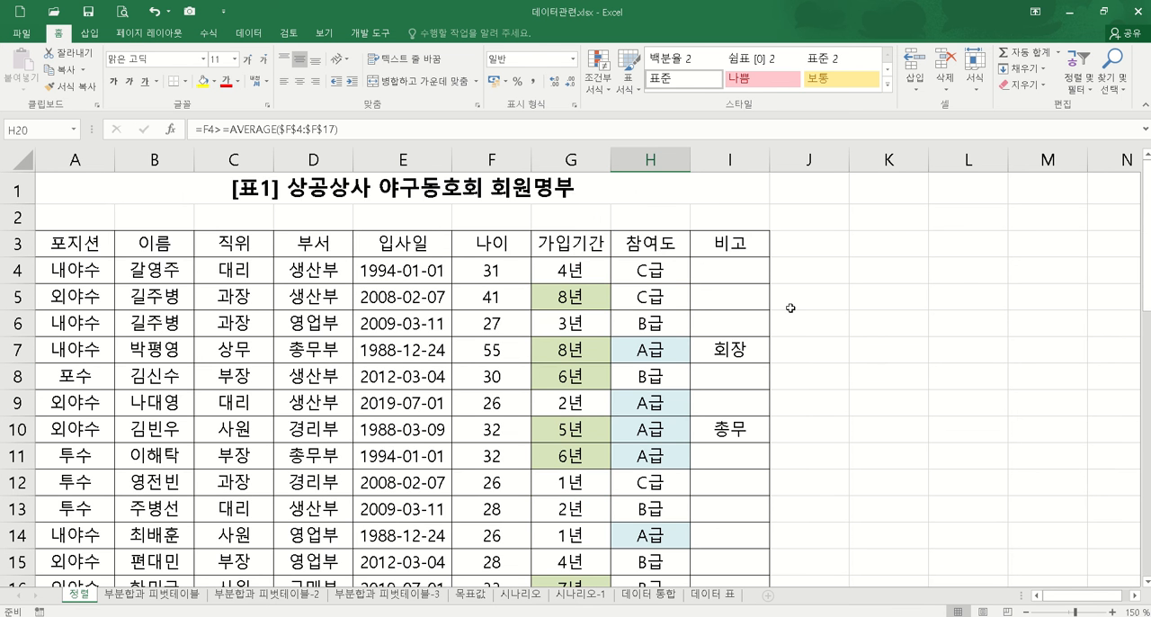
scroll(791, 309, "down", 3)
scroll(828, 326, "up", 3)
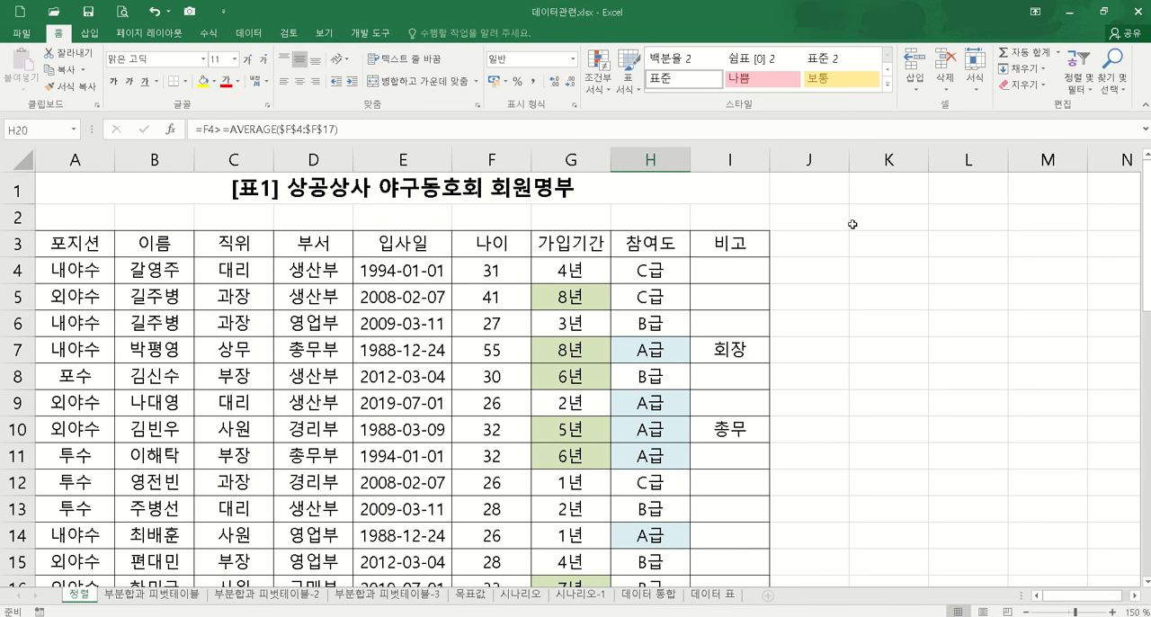
left_click(820, 260)
type("=")
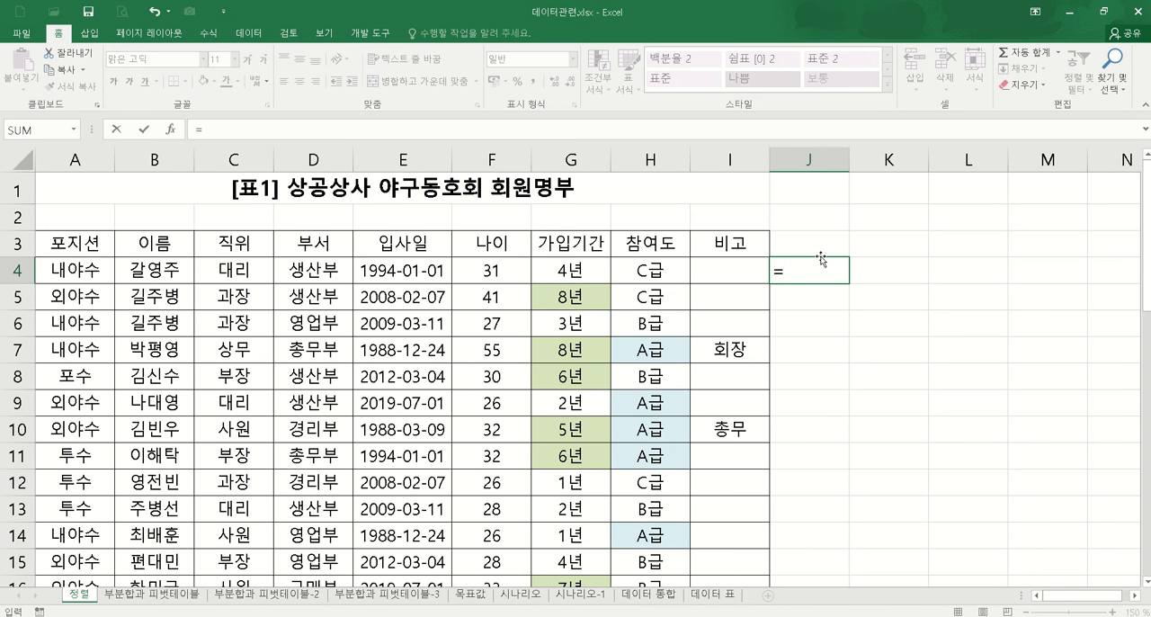
type("average(")
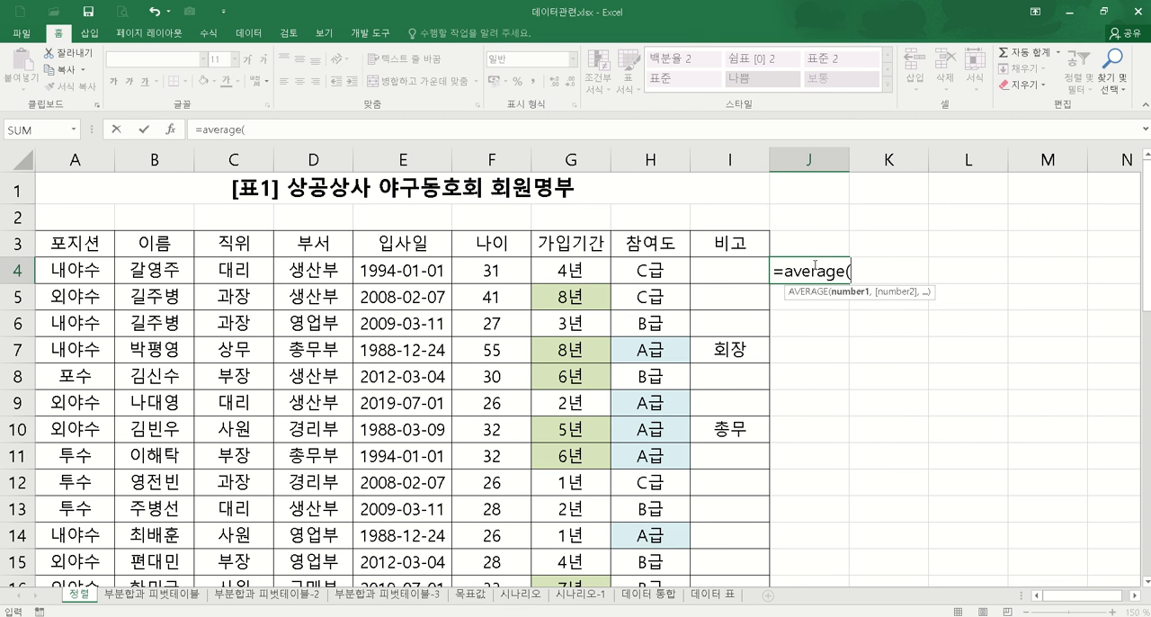
left_click_drag(500, 275, 500, 538)
key("Return")
scroll(933, 334, "up", 1)
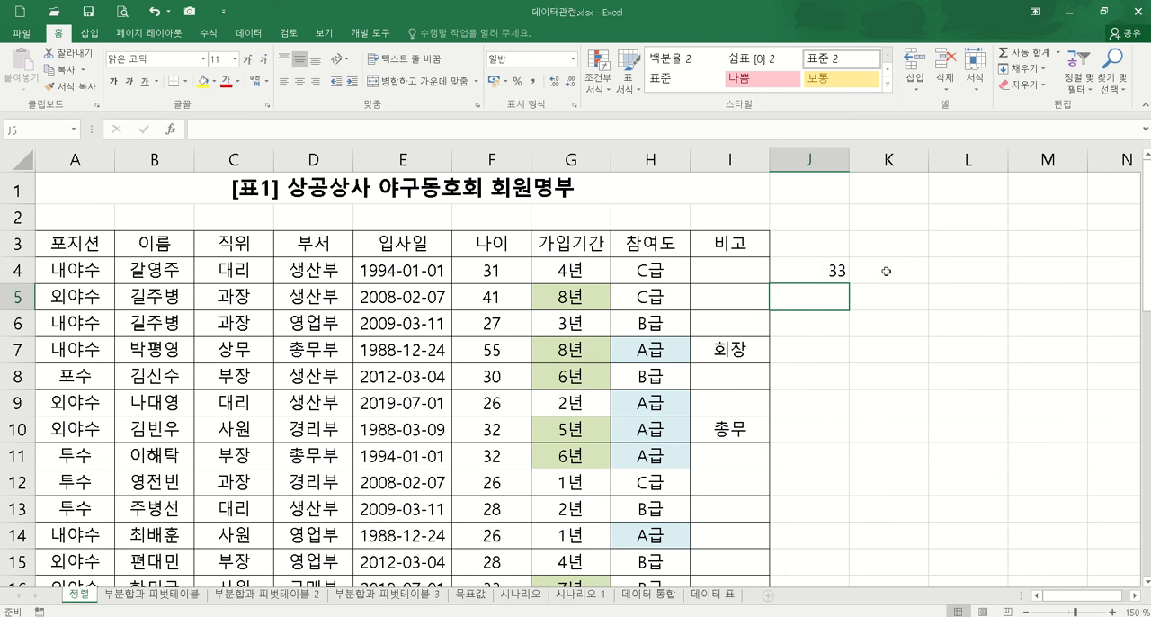
left_click(835, 270)
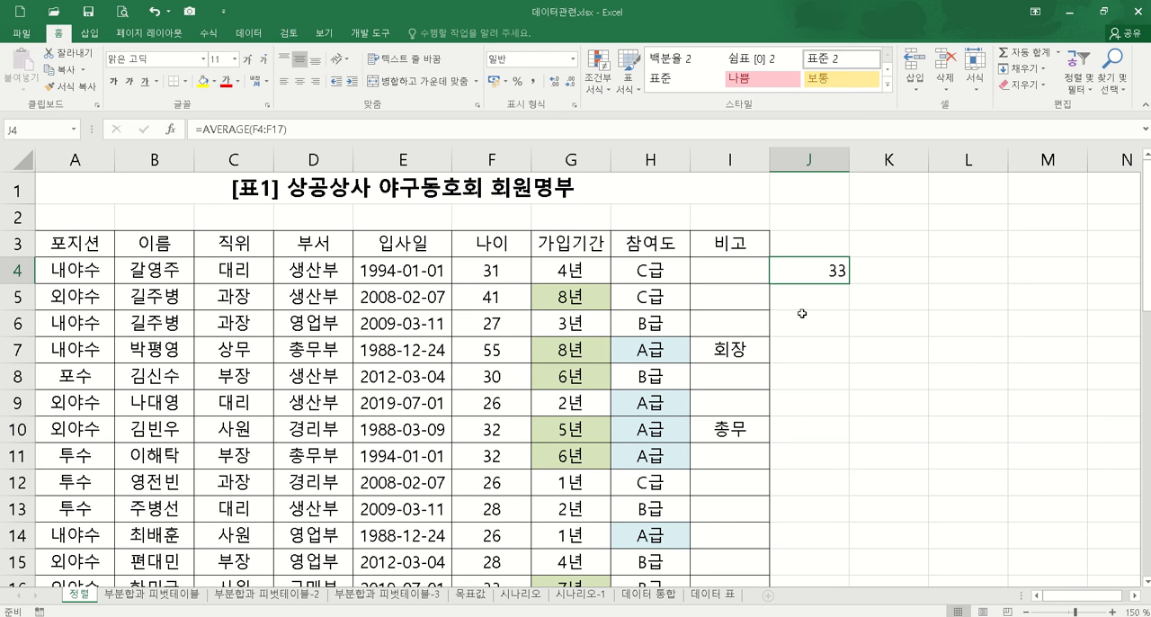
left_click(511, 272)
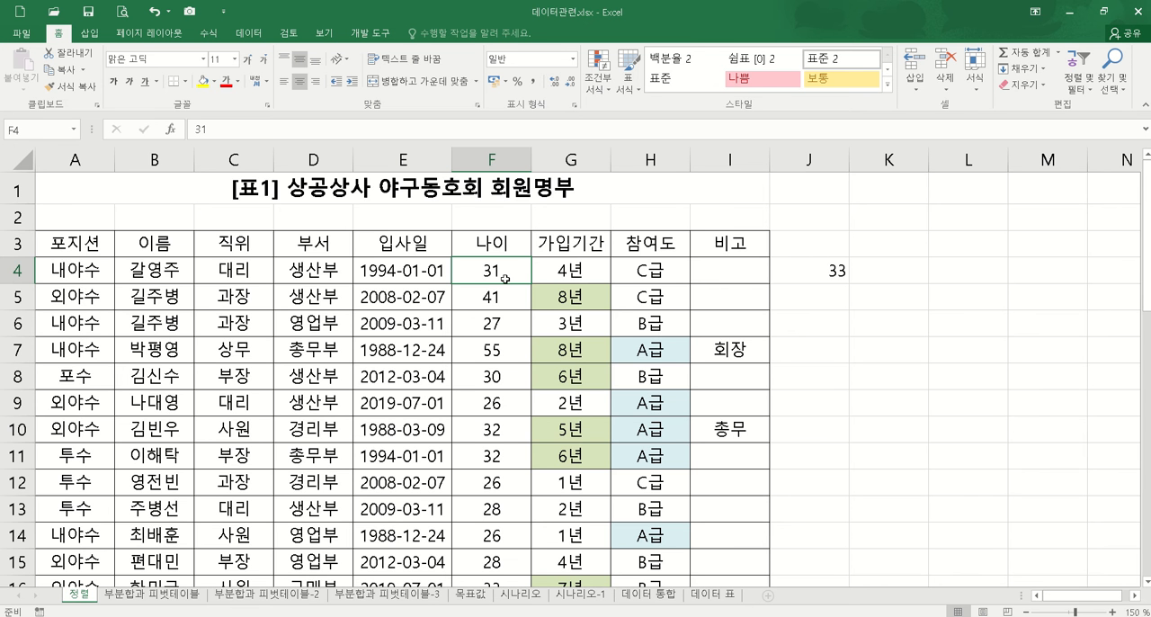
Step: Delete the helper average from J4 and select the criteria formula in H20
left_click(836, 273)
key("Delete")
scroll(740, 414, "down", 3)
left_click(667, 451)
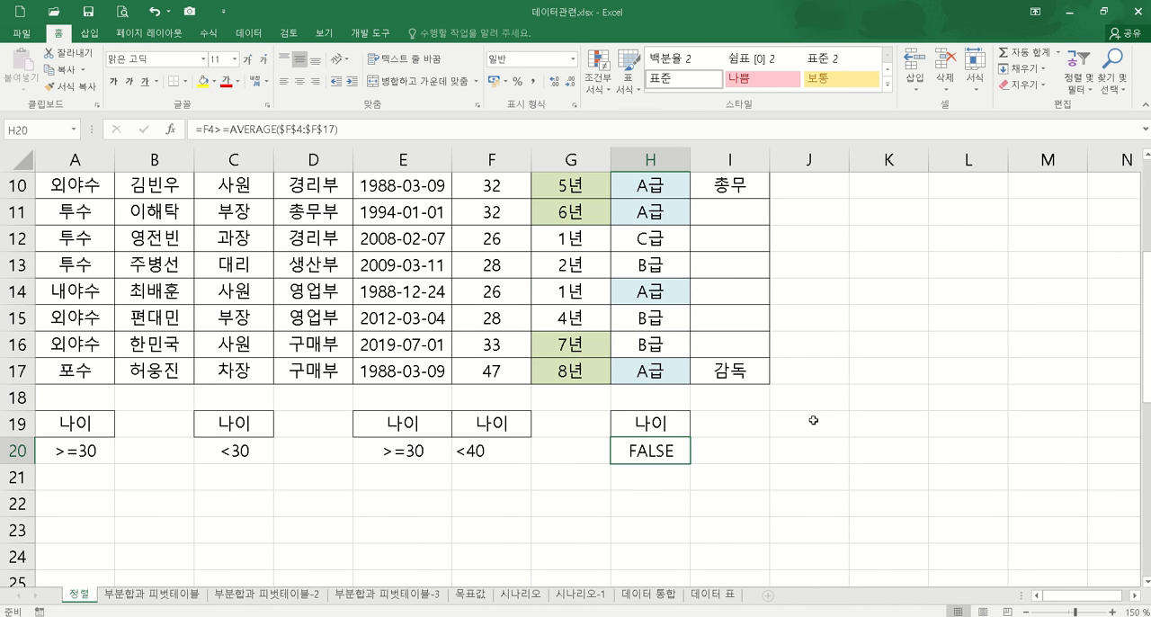
Step: Change the first member's age in F4 to 34 and check the criteria formula's result in H20
scroll(791, 360, "up", 3)
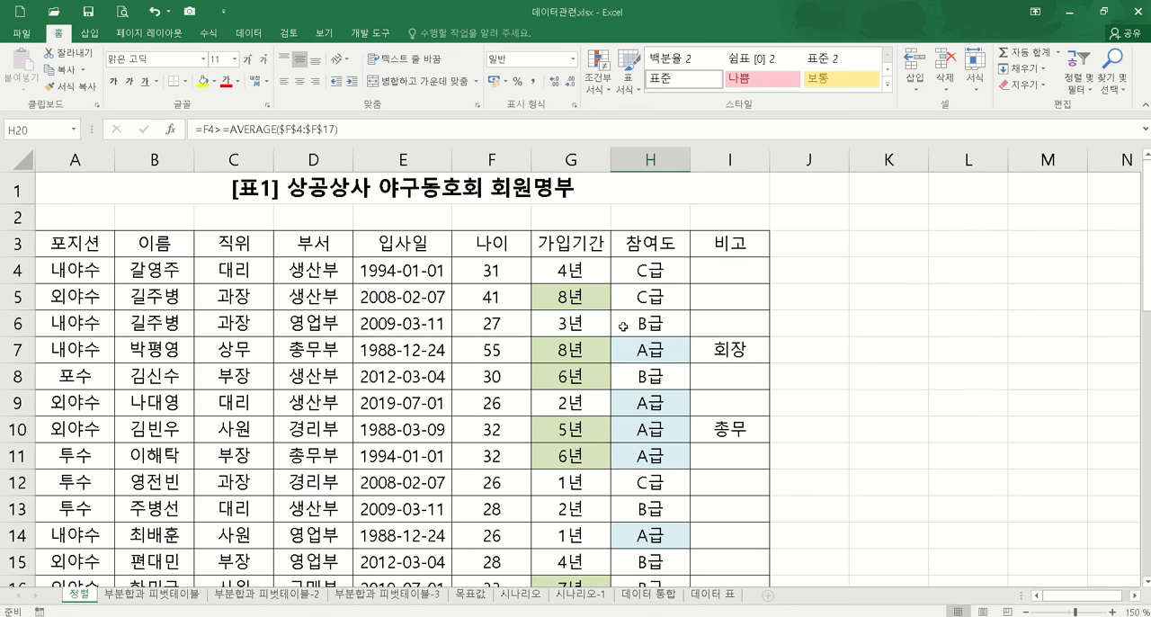
left_click(491, 270)
type("34")
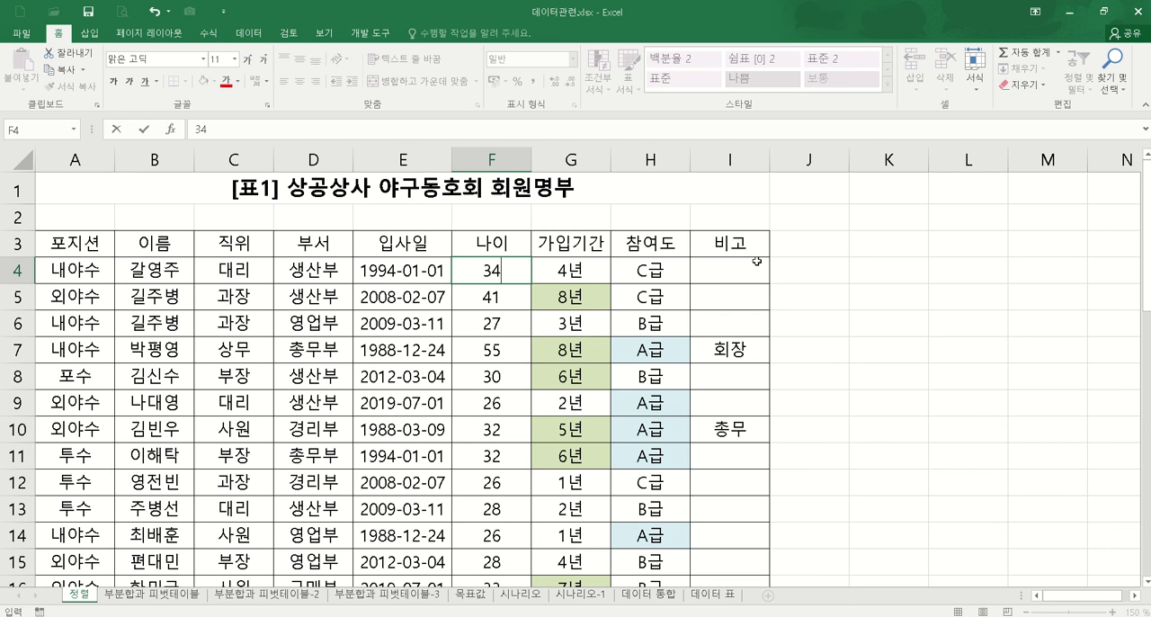
key("Return")
scroll(855, 533, "down", 3)
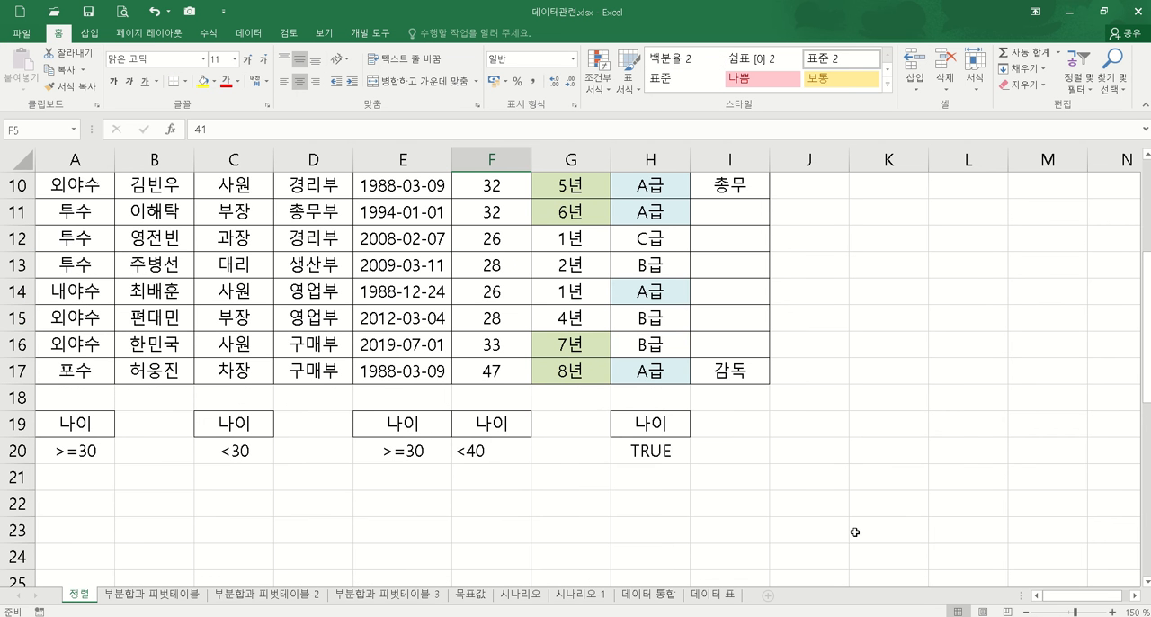
Step: Set the first member's age in F4 back to 31 and recheck the criteria result in H20
scroll(809, 473, "up", 3)
left_click(512, 265)
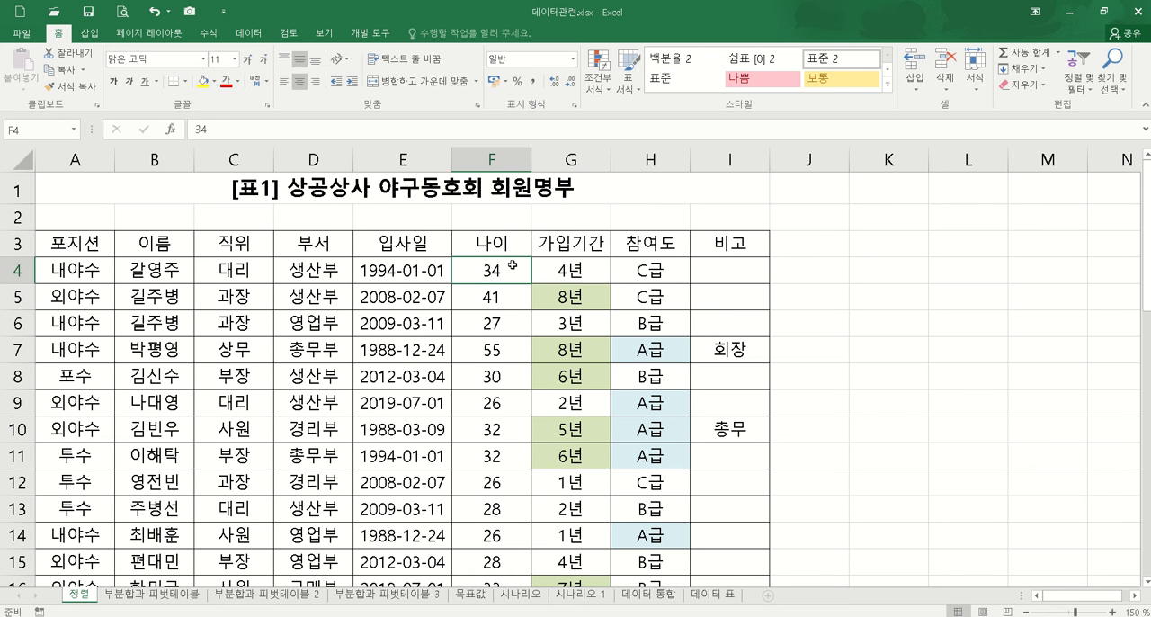
type("31")
key("Return")
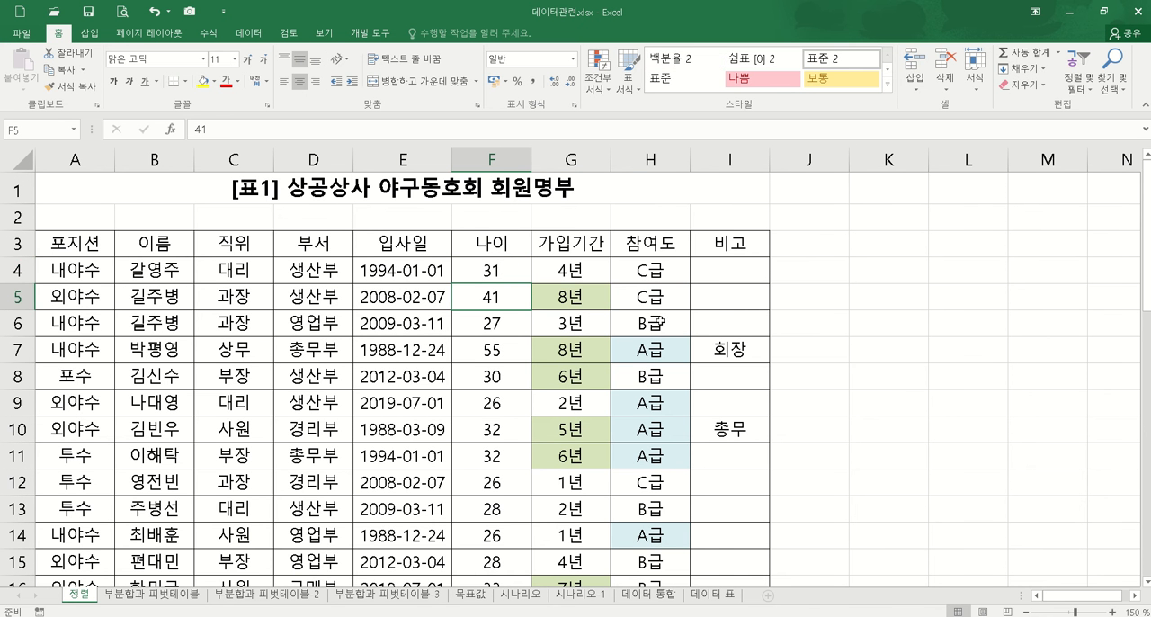
scroll(685, 326, "down", 2)
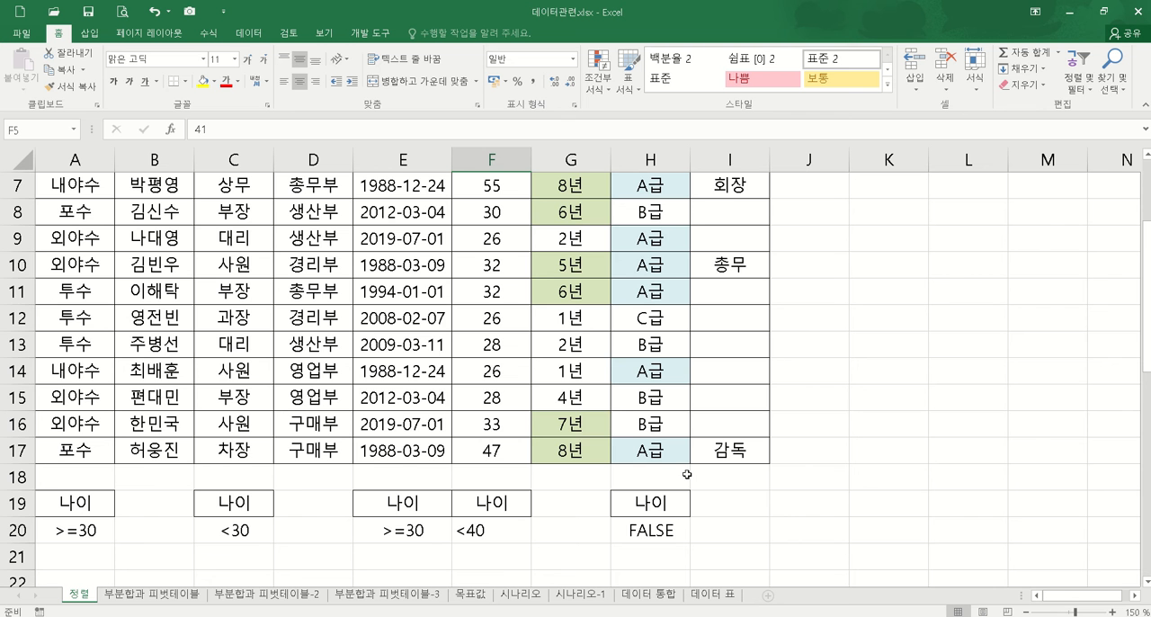
scroll(633, 356, "up", 1)
scroll(594, 297, "up", 1)
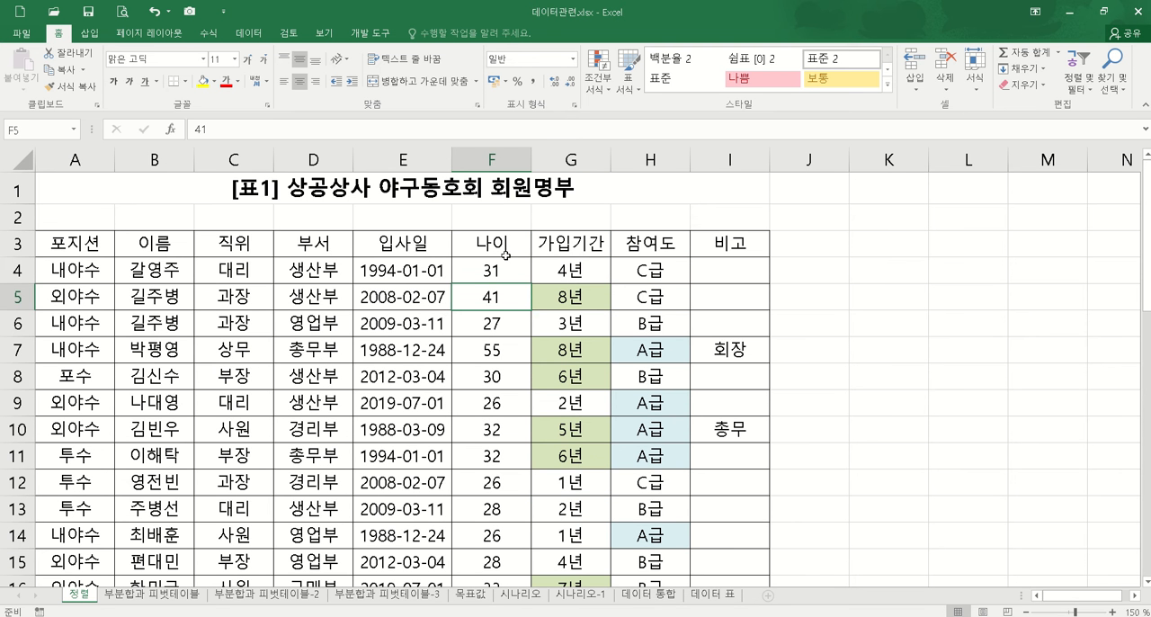
left_click(504, 260)
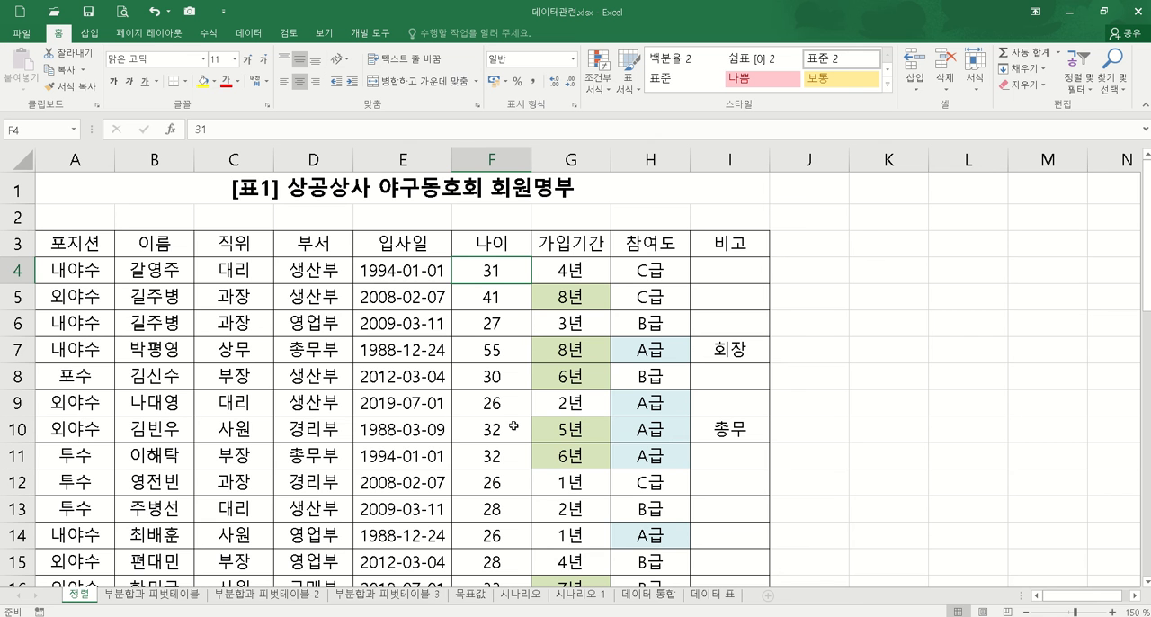
Step: Change the criteria heading in H19 to 나이평균 so it differs from the table's field names
scroll(854, 456, "down", 3)
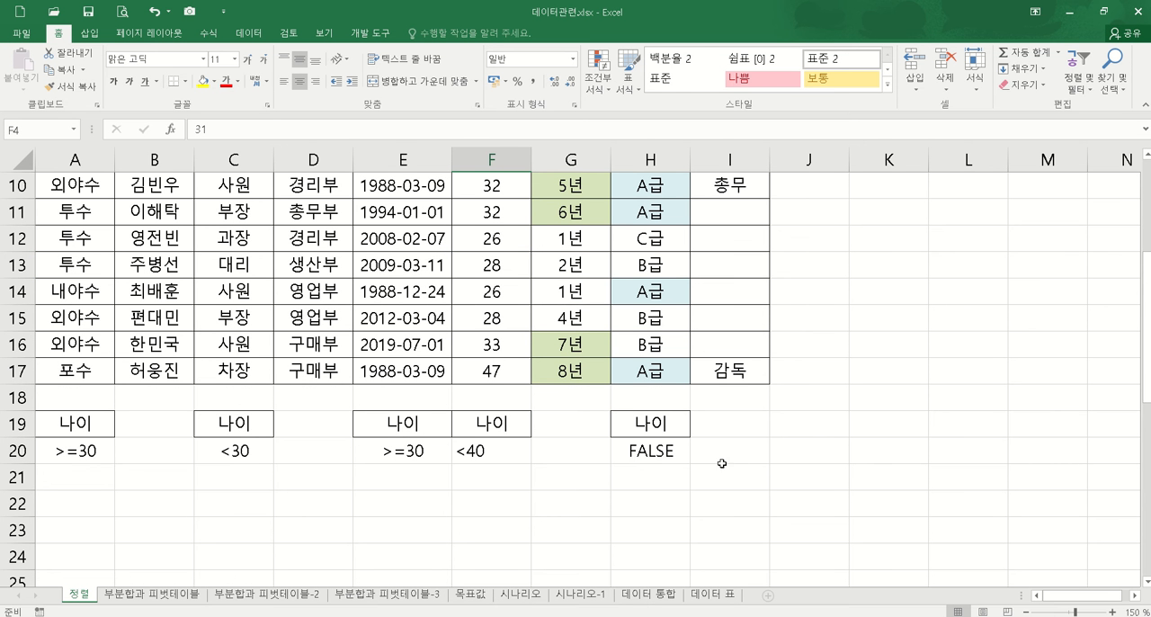
left_click(670, 423)
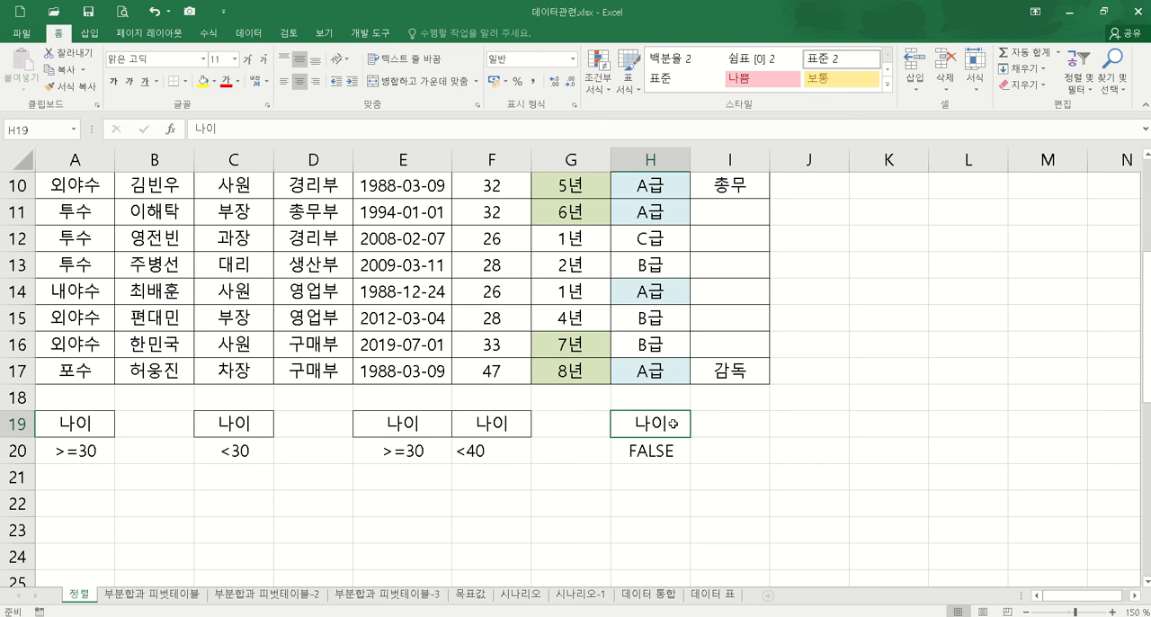
left_click(232, 129)
type("평균")
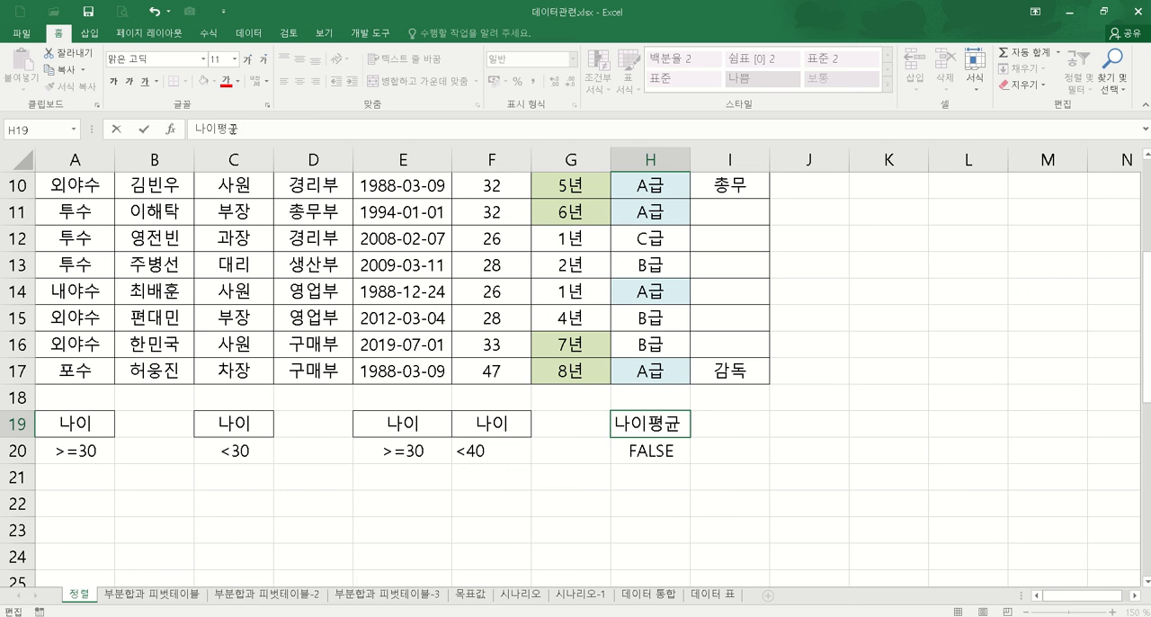
key("Return")
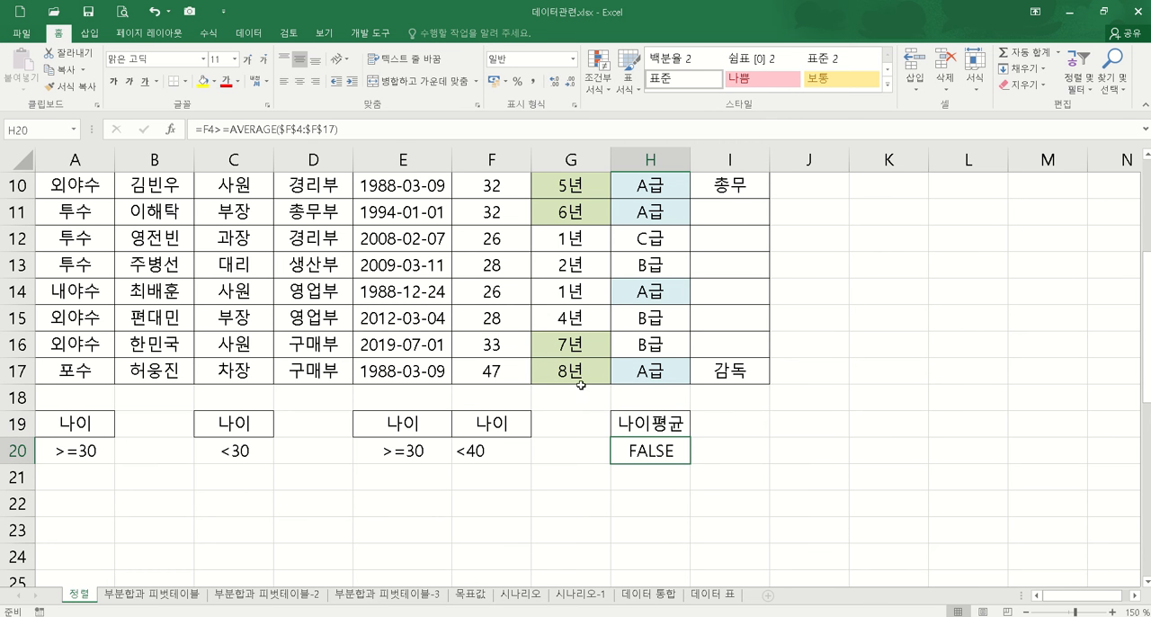
Step: Start an Advanced Filter on the member table A3:I17 with the formula criteria range H19:H20
left_click(419, 303)
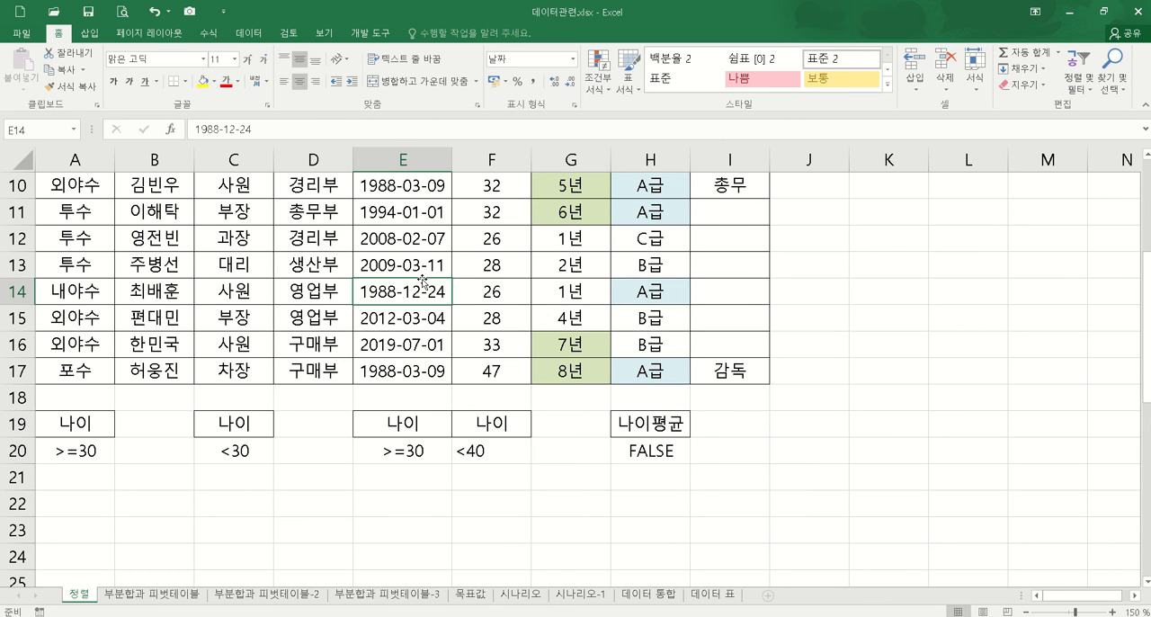
left_click(250, 34)
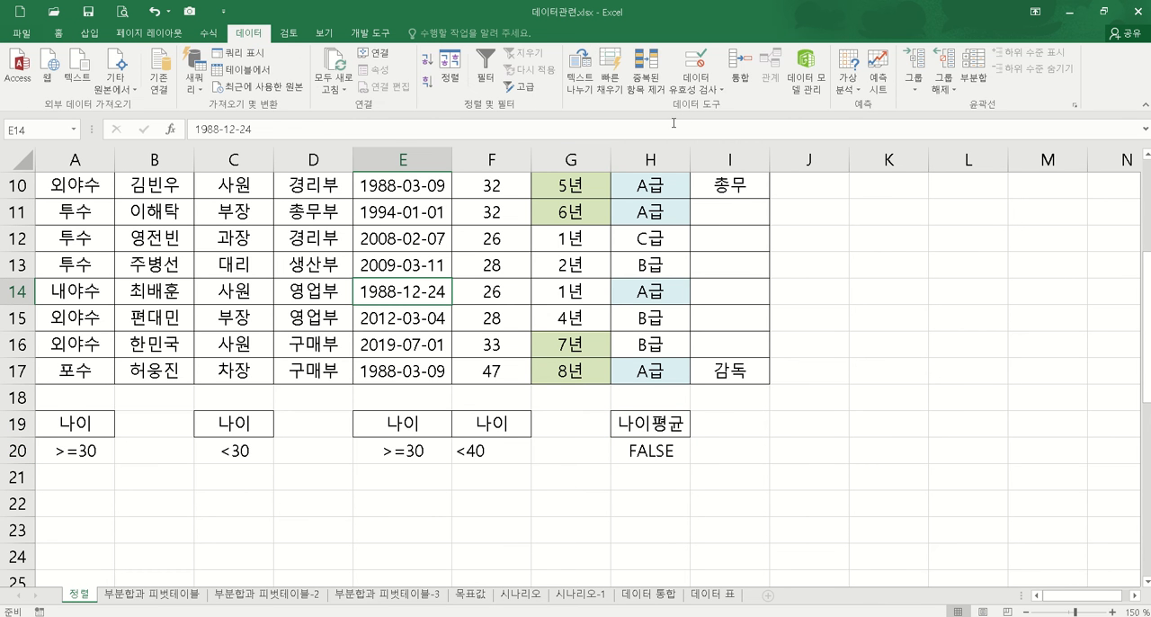
left_click(527, 90)
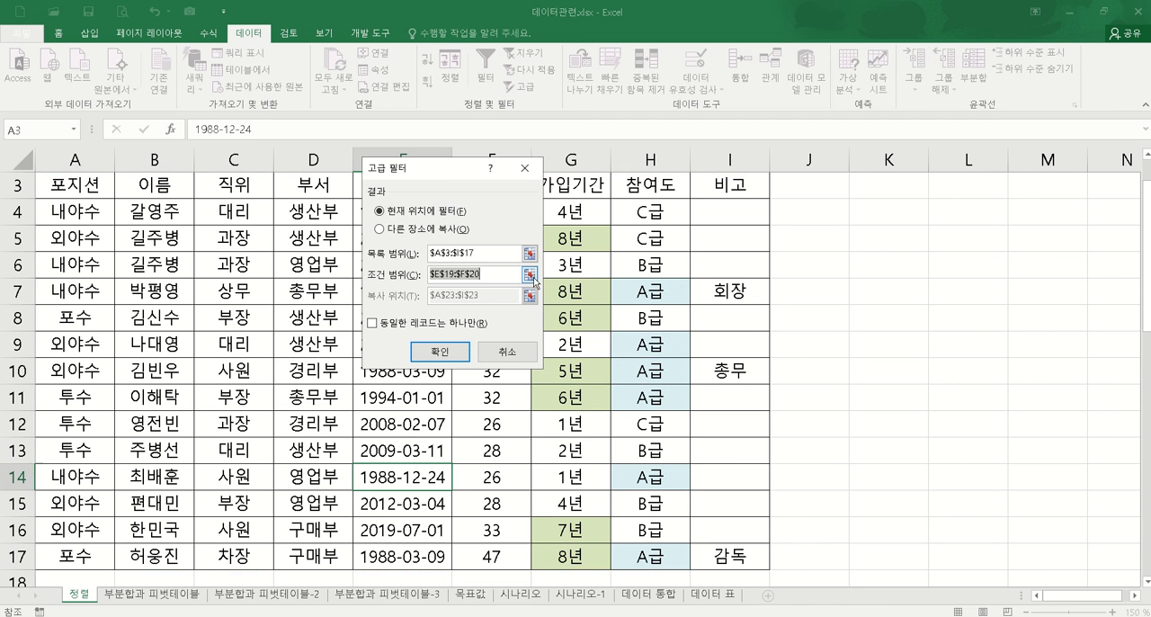
left_click(530, 274)
scroll(644, 415, "down", 2)
left_click_drag(663, 367, 657, 400)
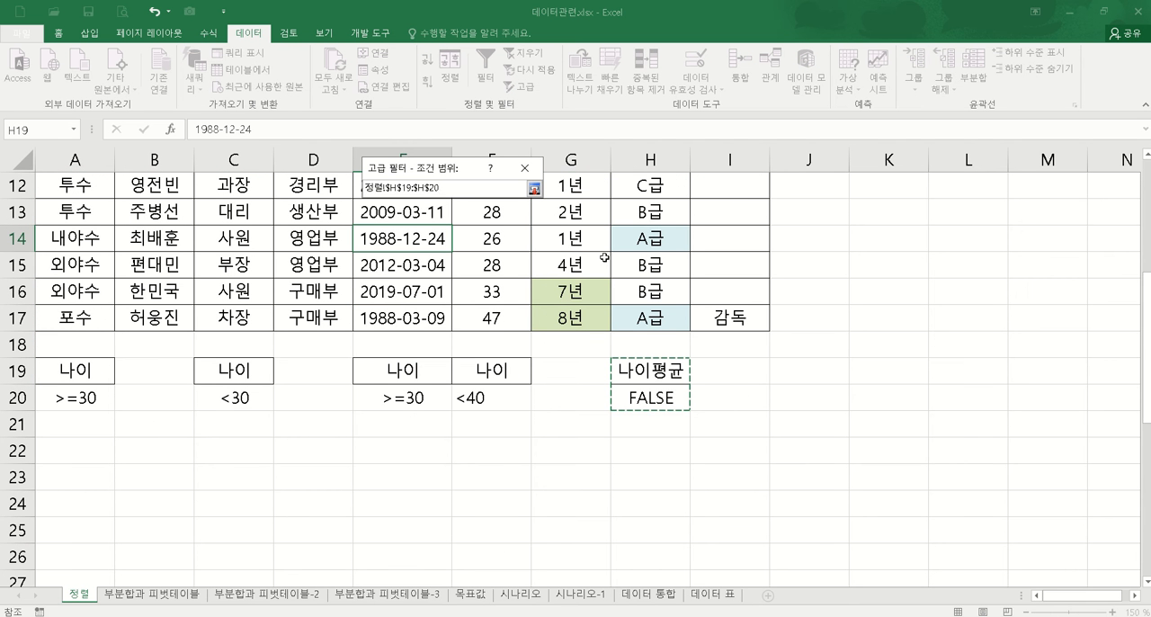
left_click(535, 190)
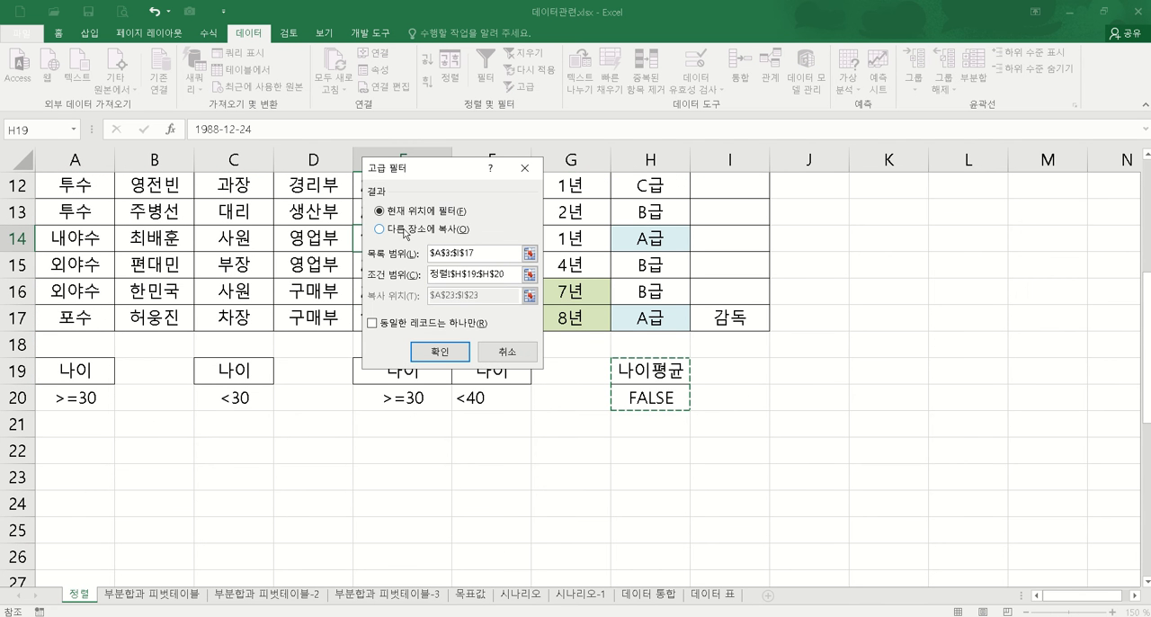
Step: Copy the members matching H19:H20 to another location starting at A23 and review the extracted rows
left_click(407, 231)
left_click(530, 295)
left_click(90, 474)
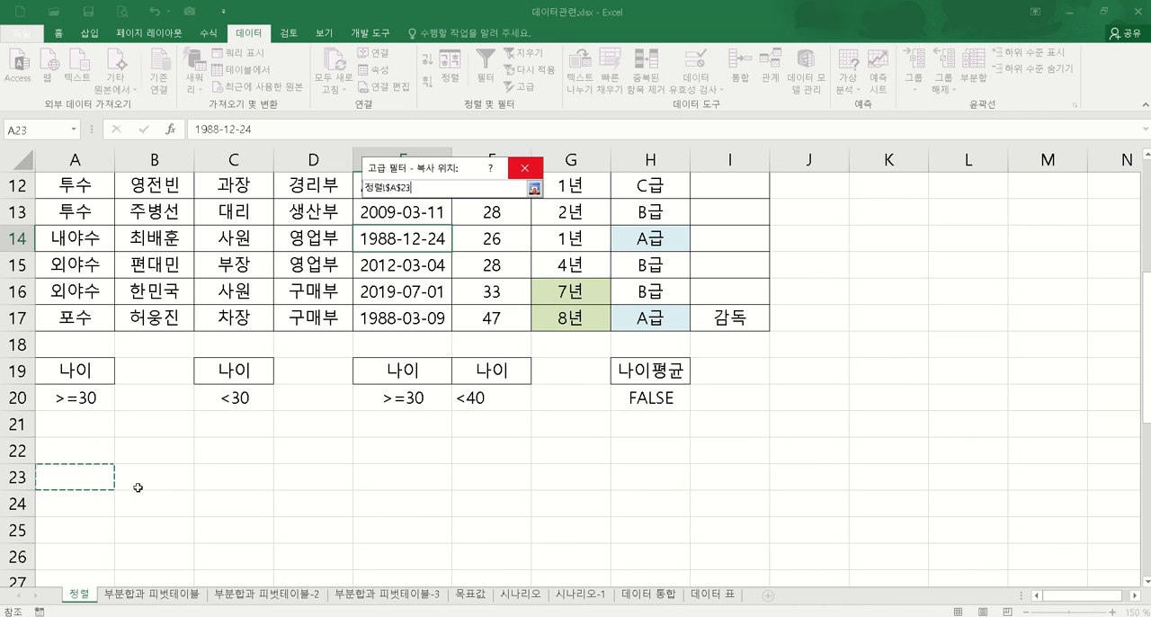
left_click(526, 173)
left_click(441, 352)
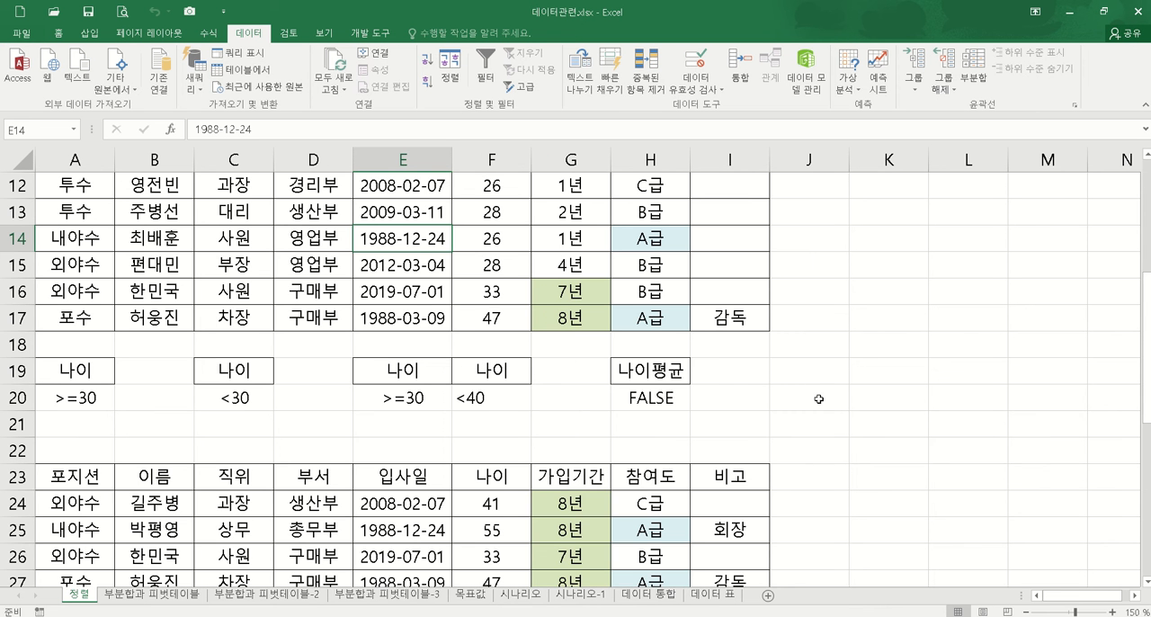
scroll(820, 399, "down", 2)
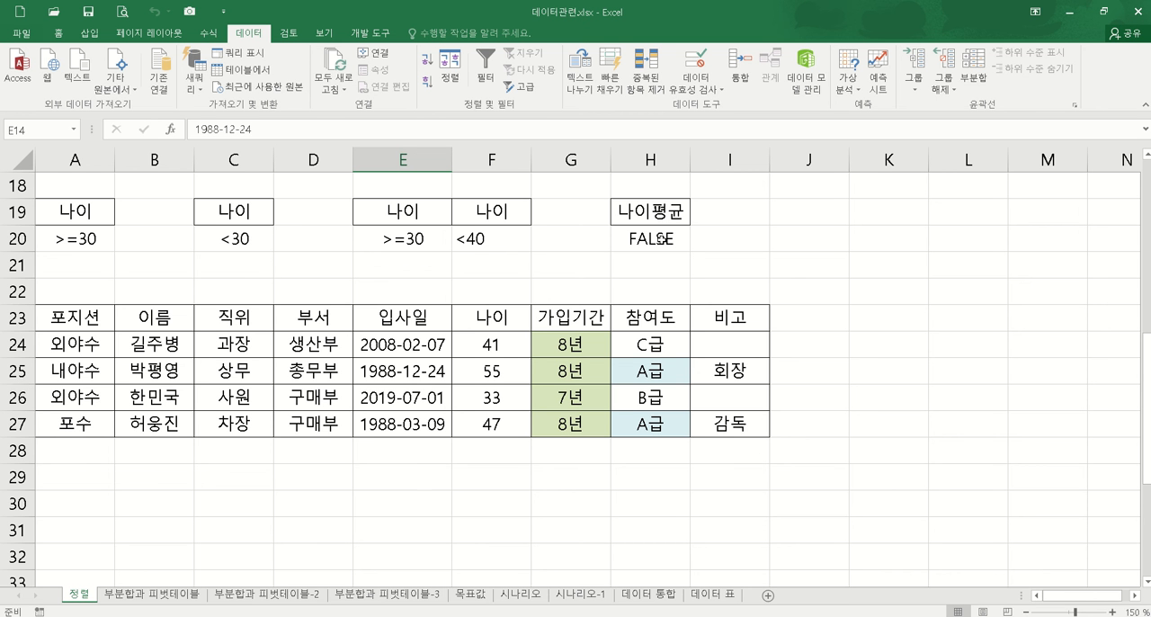
Step: Examine the average-age criteria formula in H20 together with its heading in H19
left_click(672, 239)
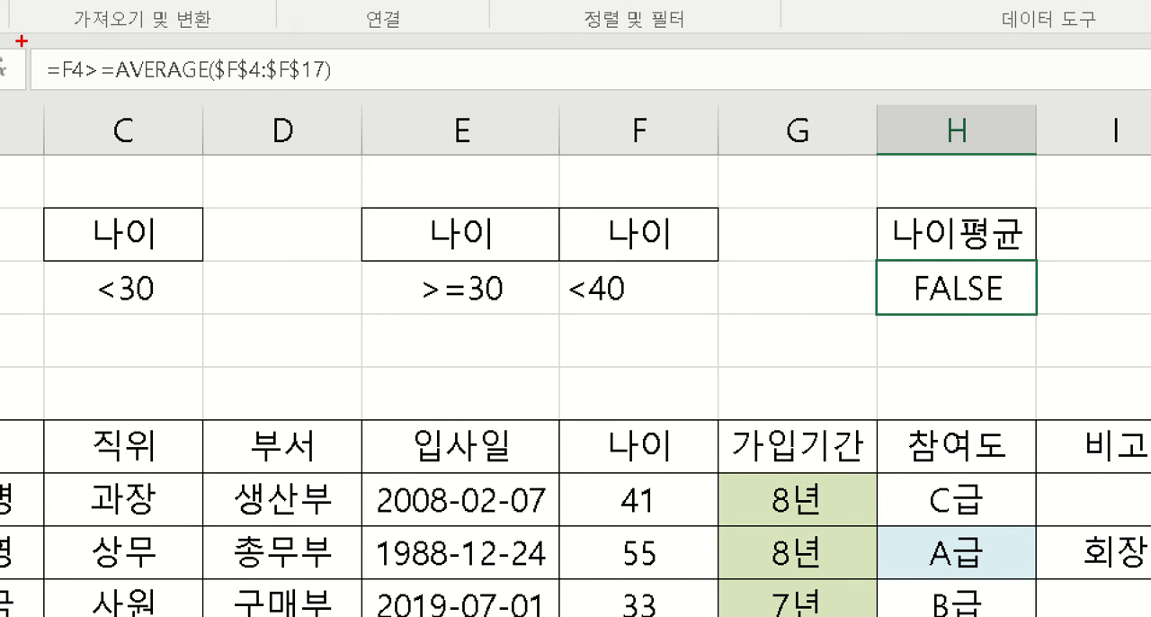
mouse_move(82, 99)
left_mouse_down()
mouse_move(55, 81)
mouse_move(67, 42)
mouse_move(84, 77)
mouse_move(72, 105)
left_mouse_up()
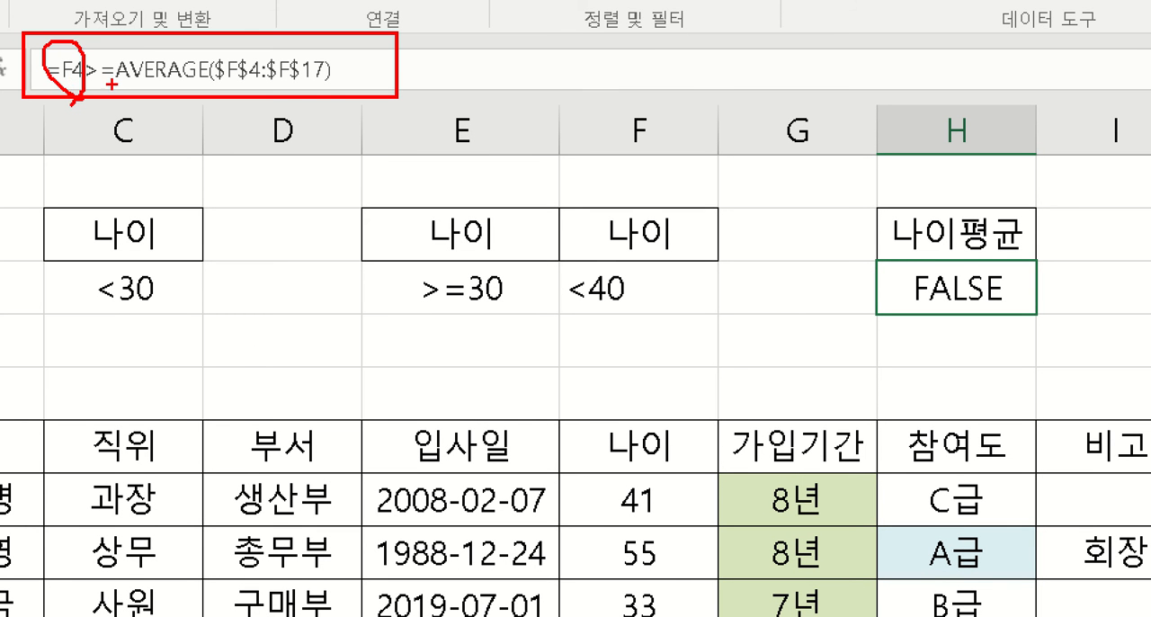
mouse_move(101, 90)
left_mouse_down()
mouse_move(76, 58)
mouse_move(104, 61)
mouse_move(108, 92)
left_mouse_up()
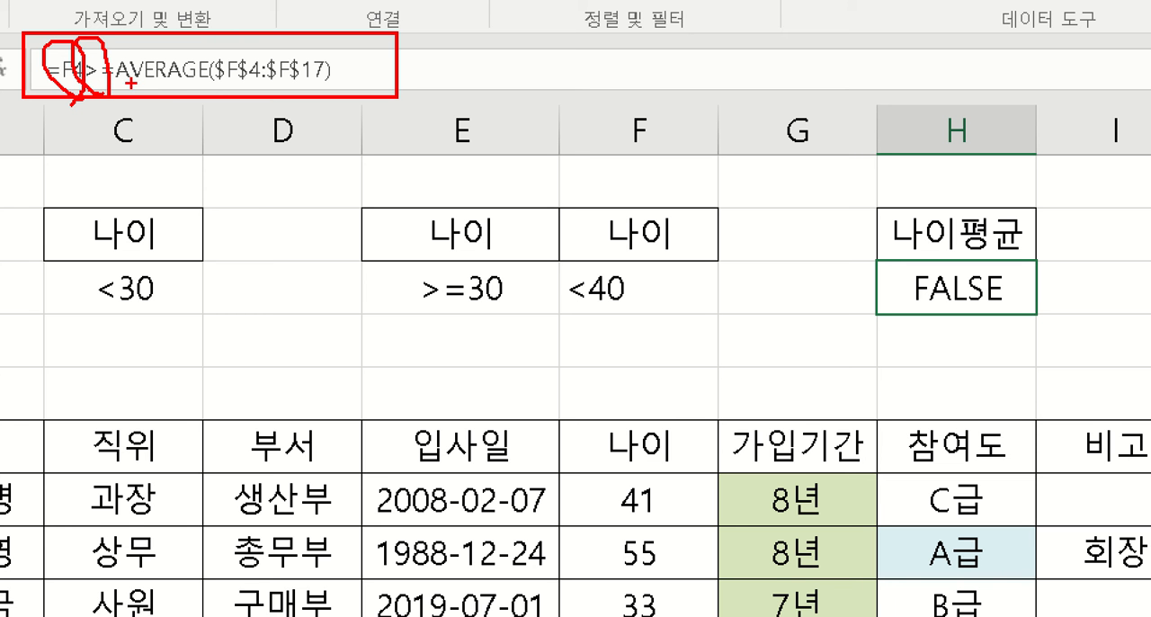
mouse_move(121, 85)
left_mouse_down()
mouse_move(225, 103)
mouse_move(364, 100)
left_mouse_up()
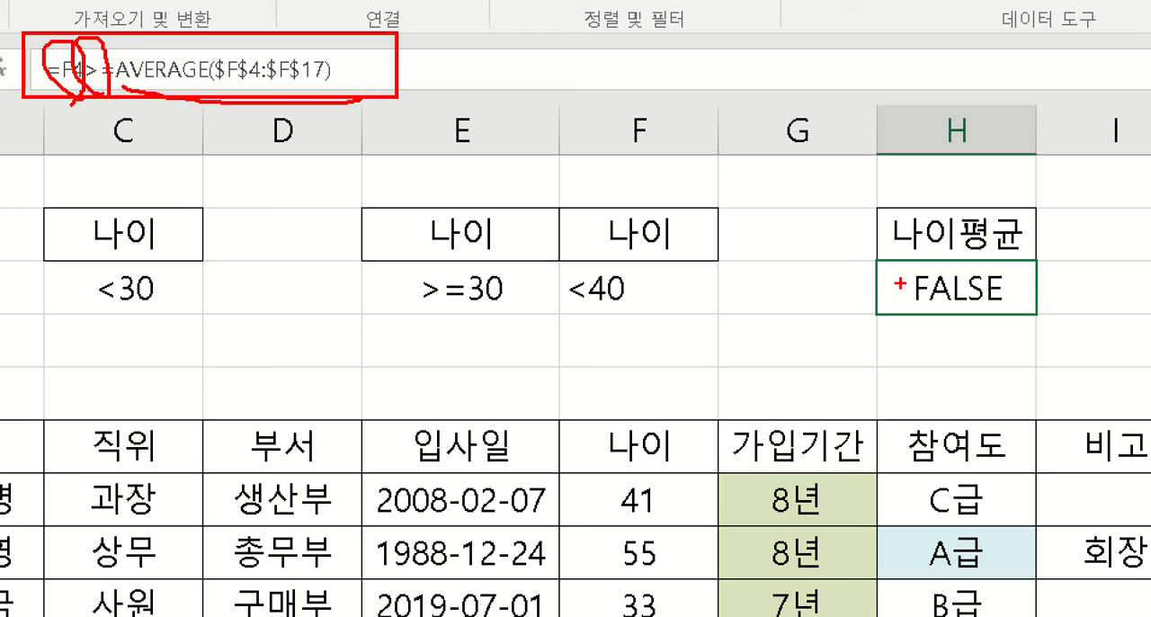
mouse_move(894, 288)
left_mouse_down()
mouse_move(833, 290)
mouse_move(865, 312)
left_mouse_up()
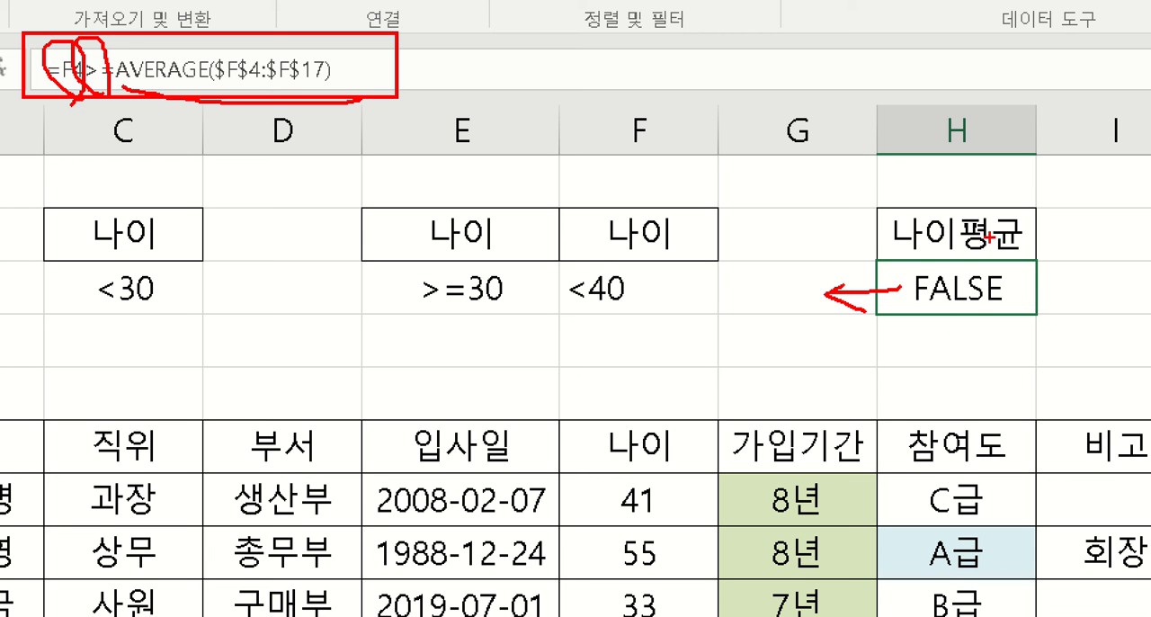
mouse_move(998, 241)
left_mouse_down()
mouse_move(939, 256)
mouse_move(927, 190)
mouse_move(997, 241)
left_mouse_up()
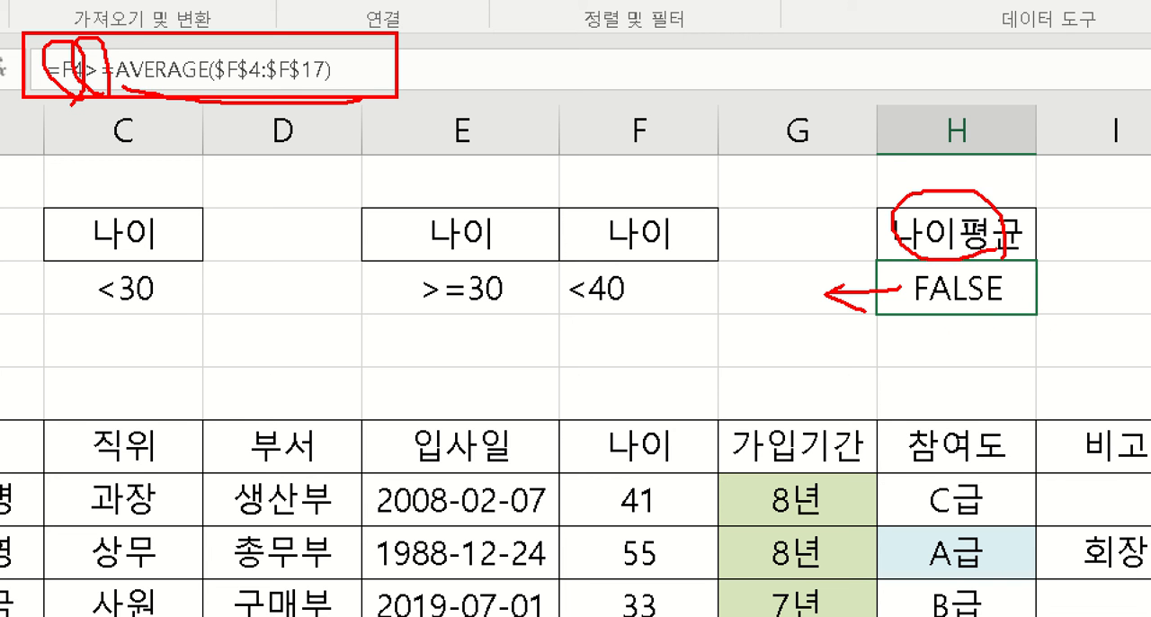
mouse_move(892, 125)
left_mouse_down()
mouse_move(853, 169)
mouse_move(930, 193)
left_mouse_up()
left_click_drag(970, 135, 988, 172)
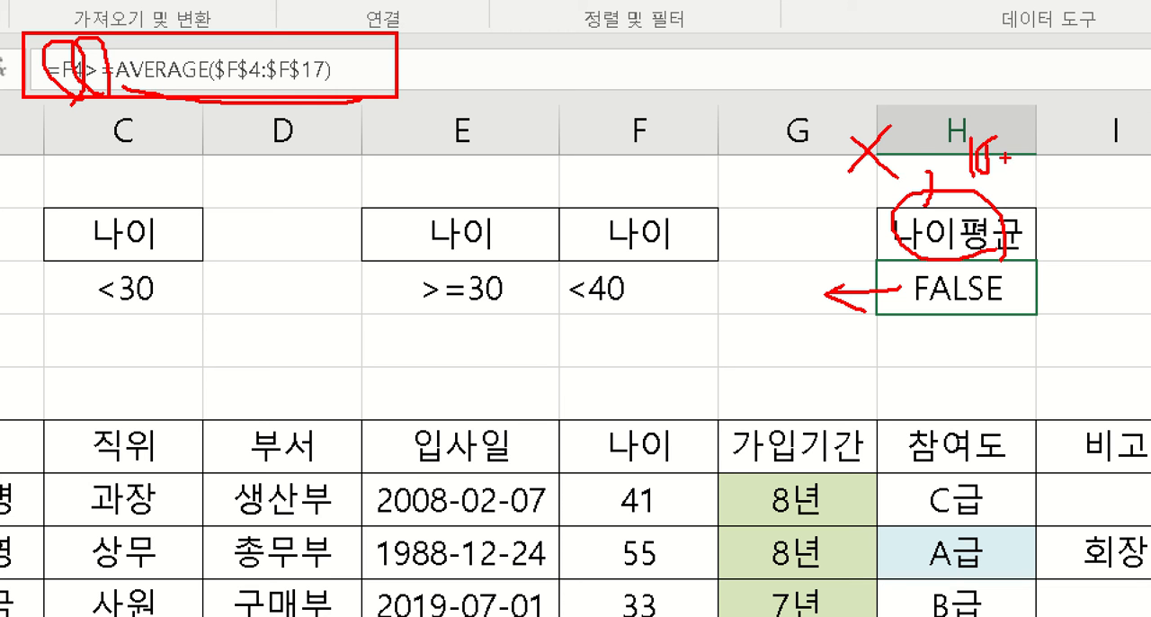
mouse_move(1005, 110)
left_mouse_down()
mouse_move(1005, 204)
mouse_move(1023, 195)
left_mouse_up()
mouse_move(984, 163)
left_mouse_down()
mouse_move(1003, 155)
mouse_move(1005, 193)
left_mouse_up()
mouse_move(1029, 148)
left_mouse_down()
mouse_move(1055, 134)
mouse_move(1007, 184)
left_mouse_up()
mouse_move(1052, 115)
left_mouse_down()
mouse_move(1051, 169)
mouse_move(1067, 210)
mouse_move(1018, 179)
left_mouse_up()
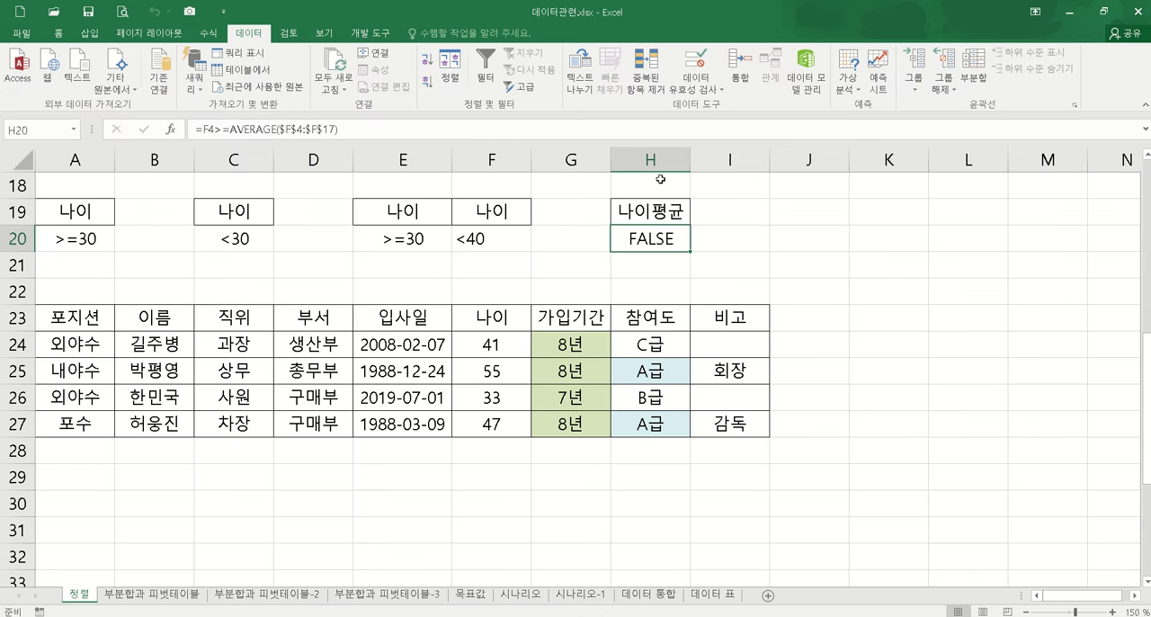
Step: Clear both contents and formatting of the extracted result rows 23 to 27
left_click(171, 490)
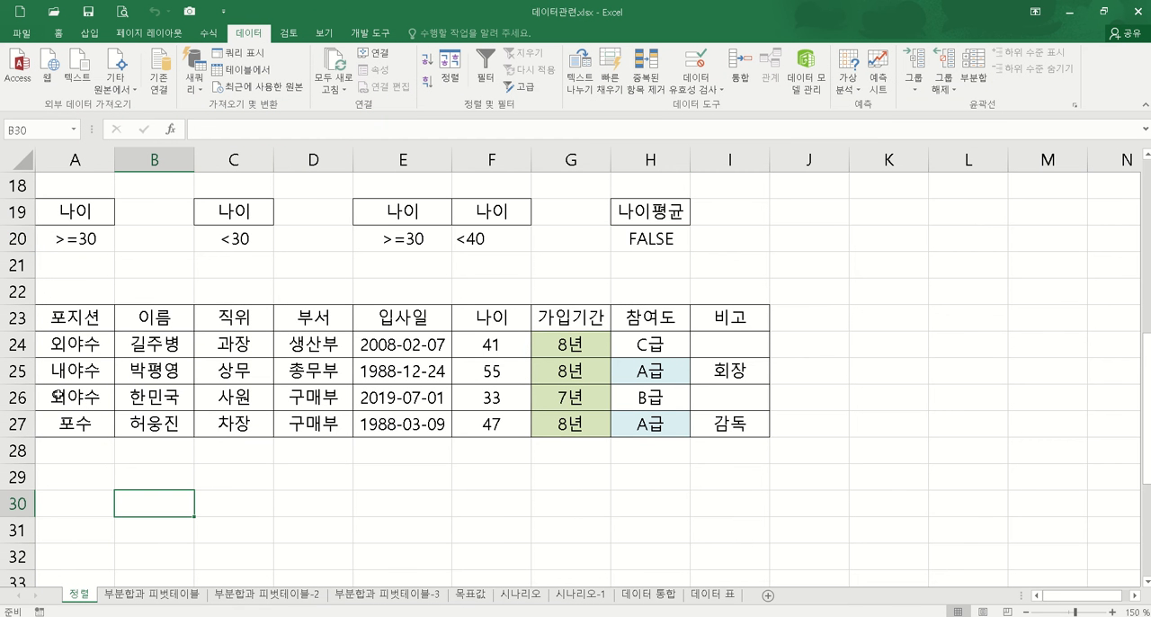
left_click_drag(20, 316, 20, 423)
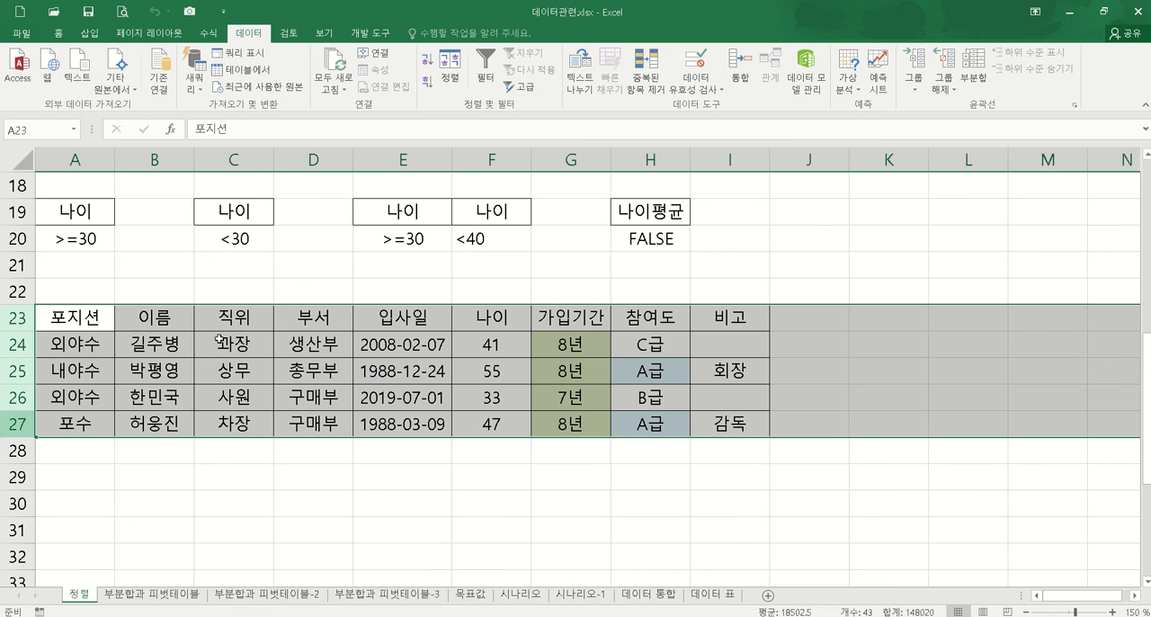
left_click(59, 33)
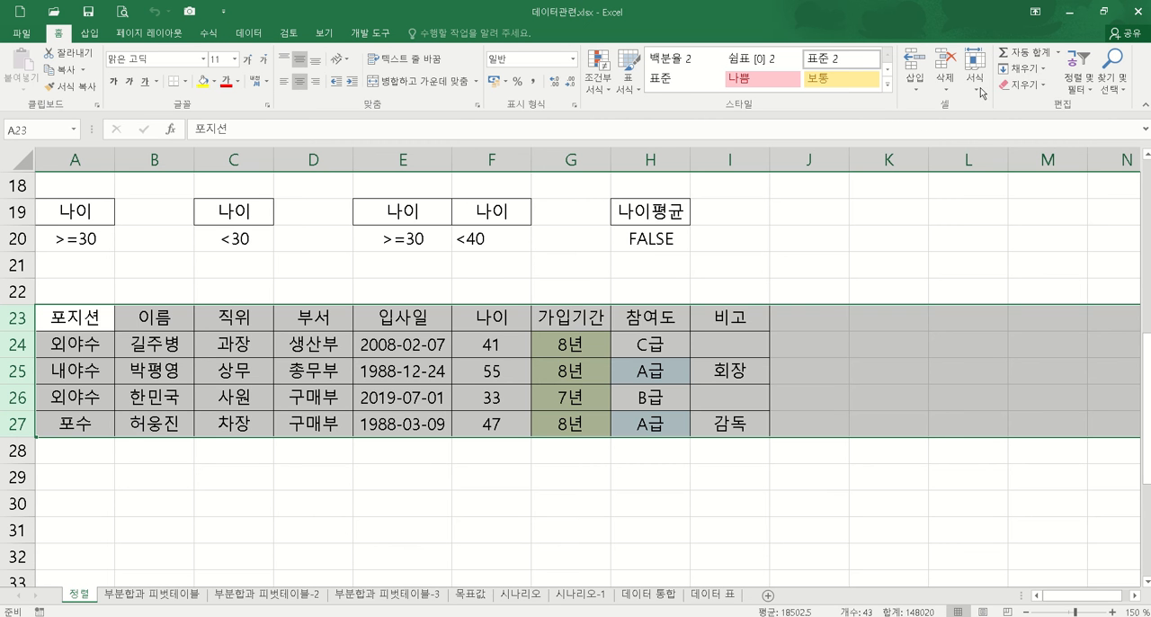
left_click(1022, 85)
left_click(1029, 105)
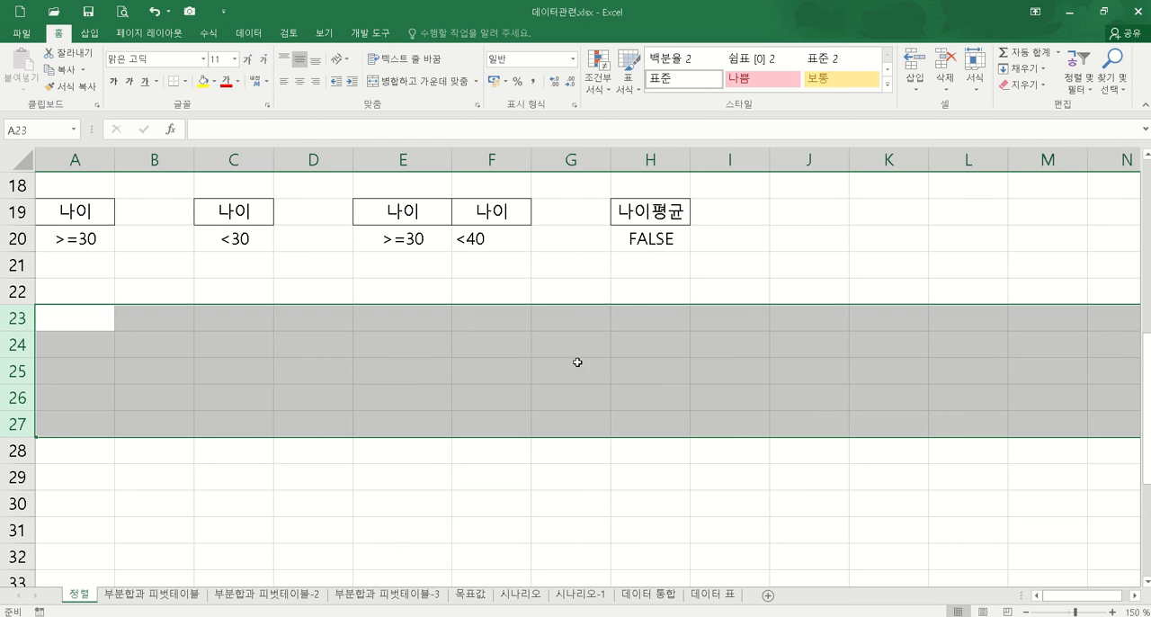
left_click(428, 367)
Step: Copy the 입사일 heading from E3 of the member table into A23
scroll(472, 337, "up", 1)
scroll(473, 337, "up", 5)
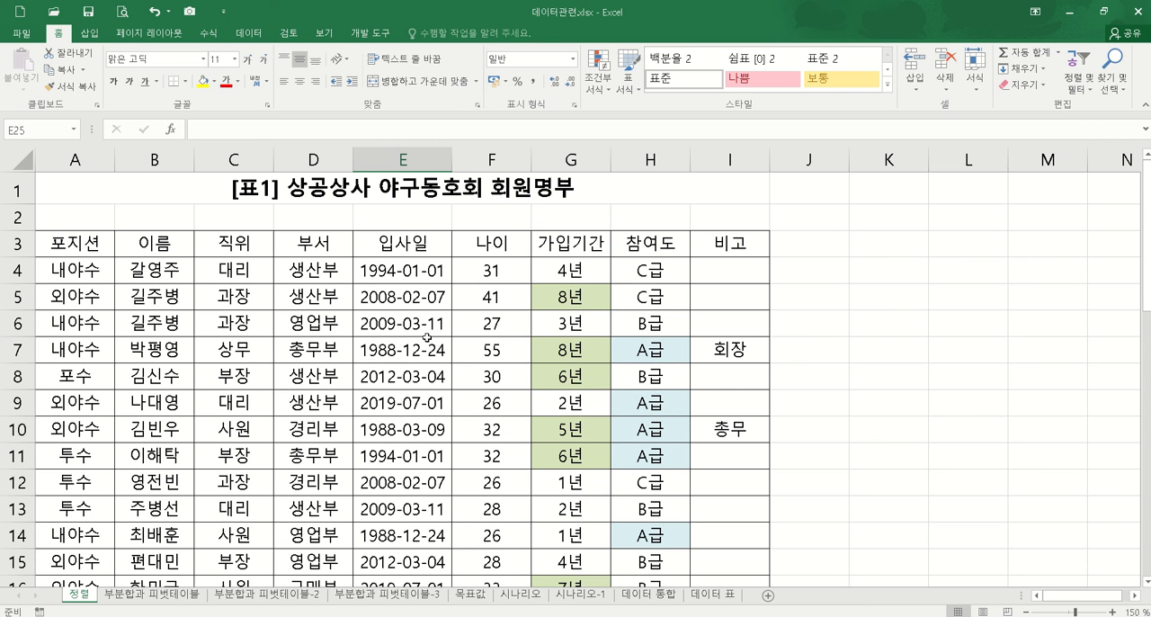
left_click(412, 243)
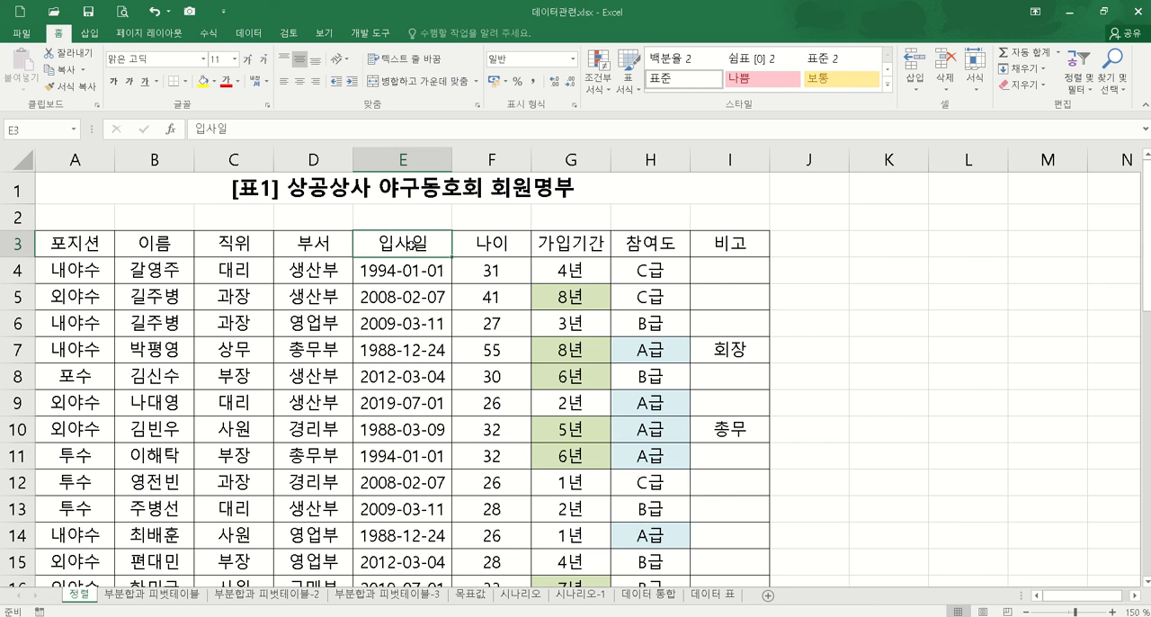
key("ctrl+c")
scroll(240, 480, "down", 6)
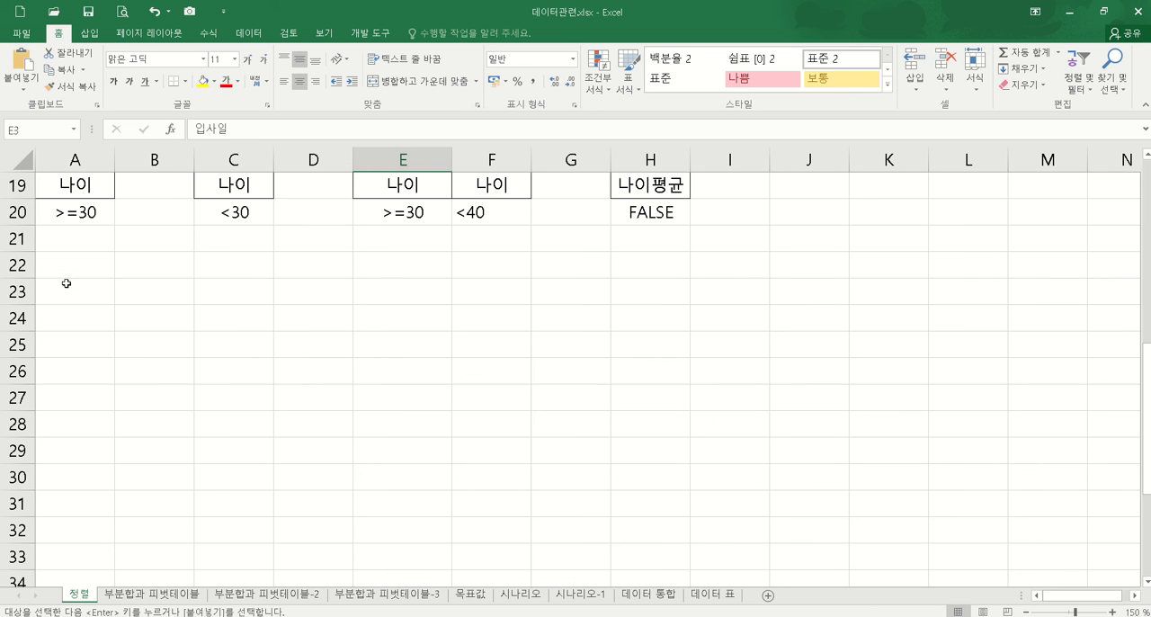
left_click(71, 290)
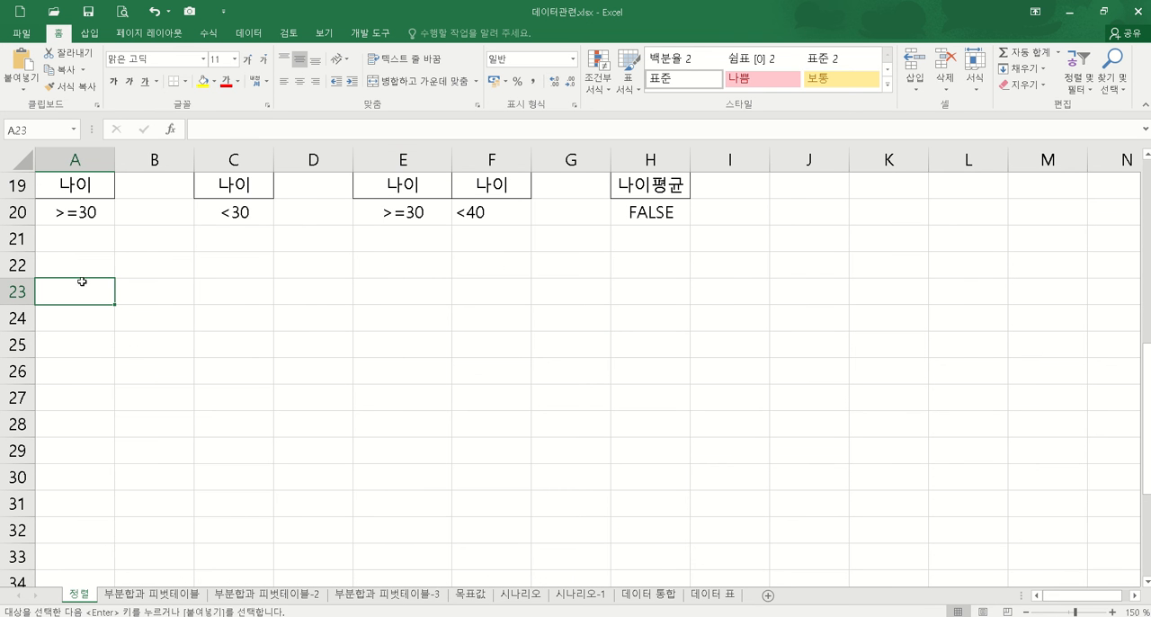
key("ctrl+v")
left_click(257, 368)
Step: Delete rows 19 to 21 containing the old age criteria
scroll(115, 275, "up", 1)
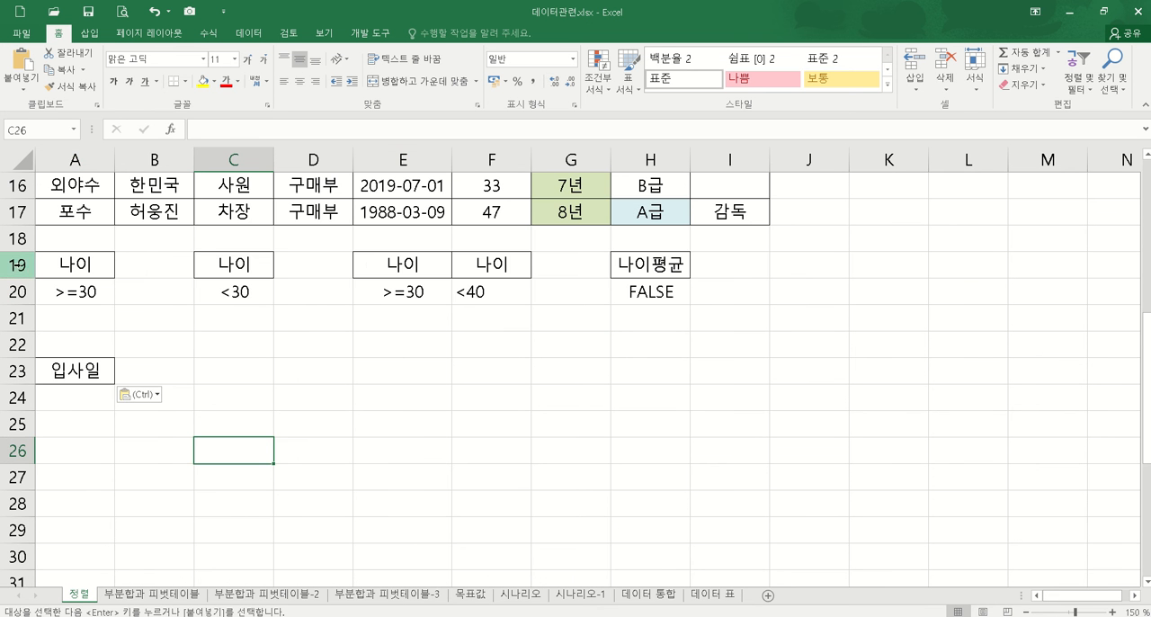
left_click_drag(18, 264, 18, 317)
right_click(30, 320)
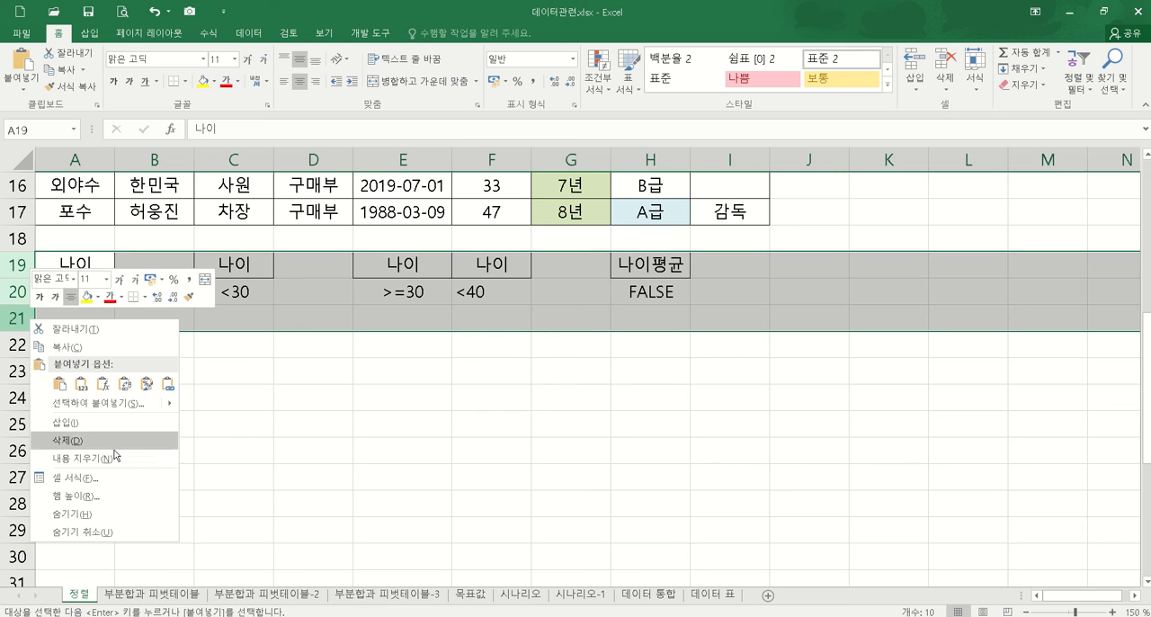
left_click(108, 441)
left_click(190, 370)
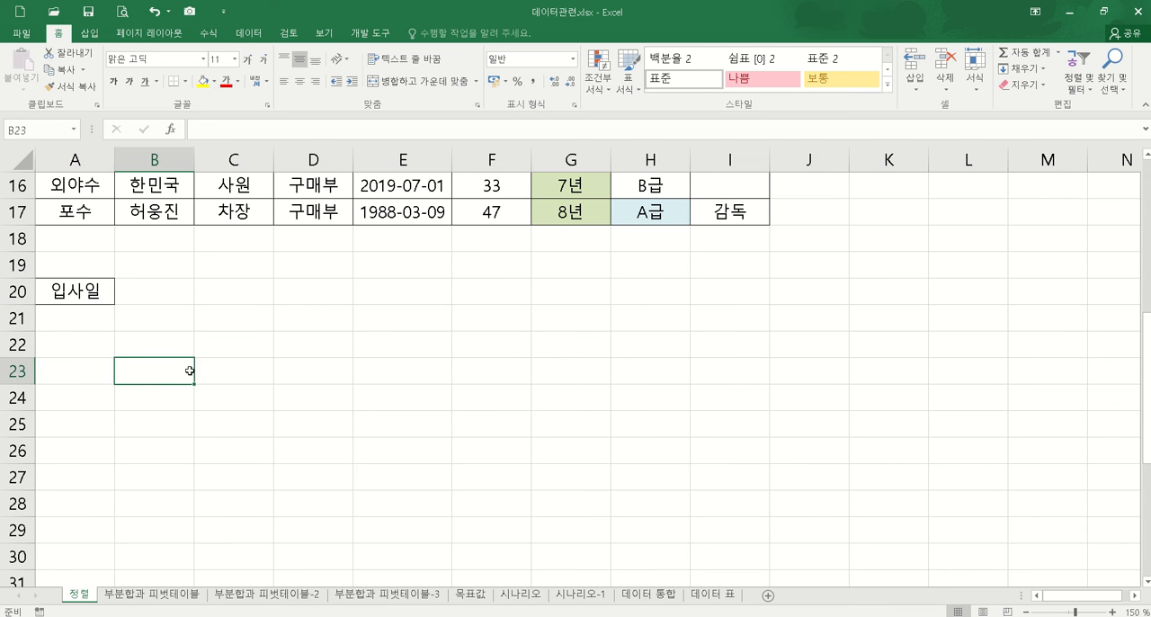
Step: Enter the hire-date condition >=2000-1-1 in A21 under the 입사일 heading
left_click(85, 322)
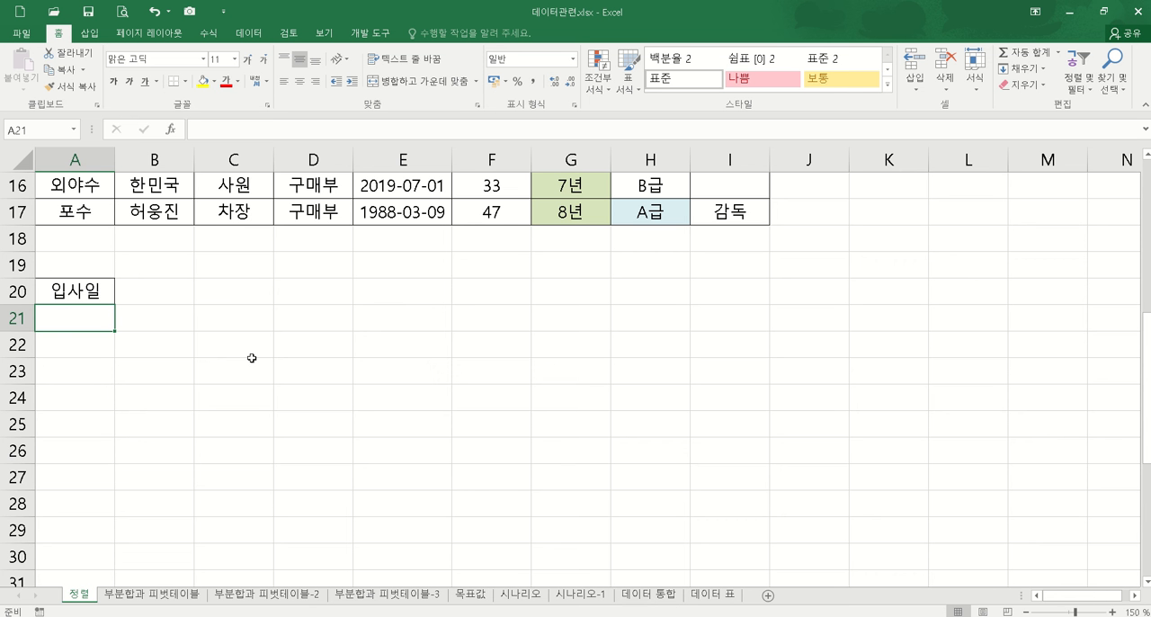
type(">=")
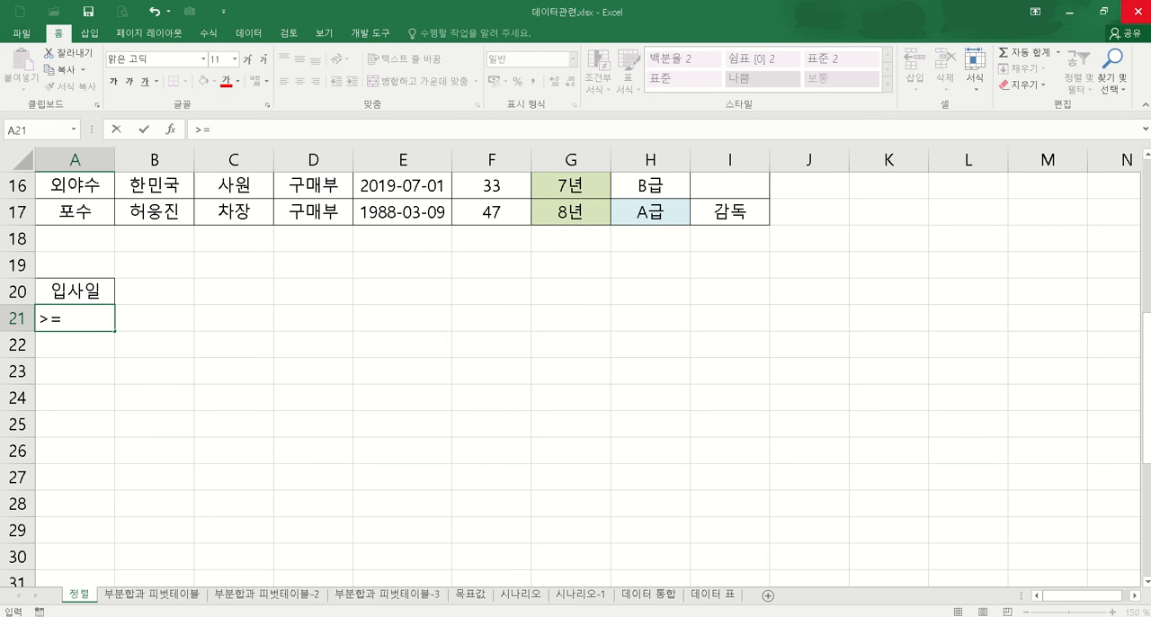
type("2000")
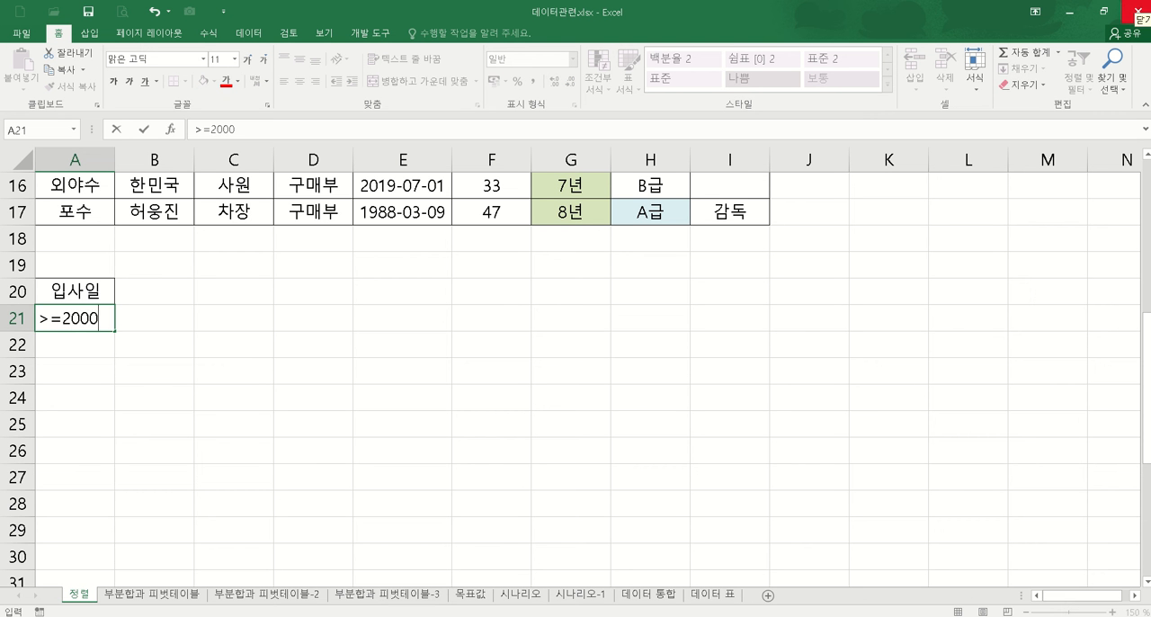
type("-1-1")
key("Return")
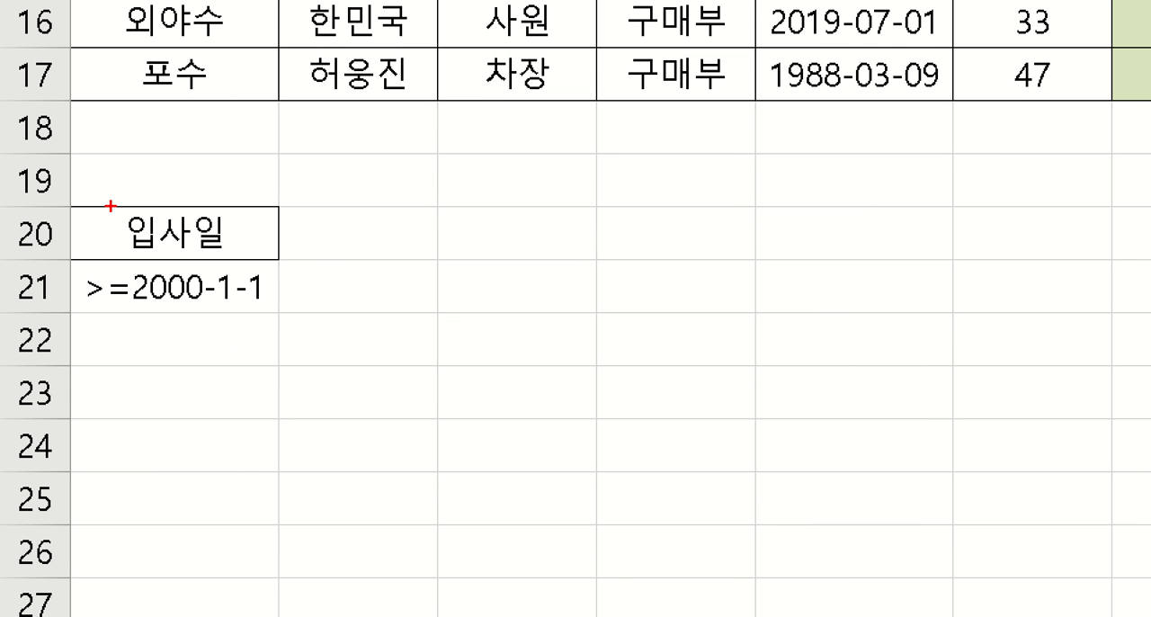
Step: Examine how the hire-date condition in A21 combines a comparison operator with year, month and day
mouse_move(72, 267)
left_mouse_down()
mouse_move(162, 303)
mouse_move(306, 328)
left_mouse_up()
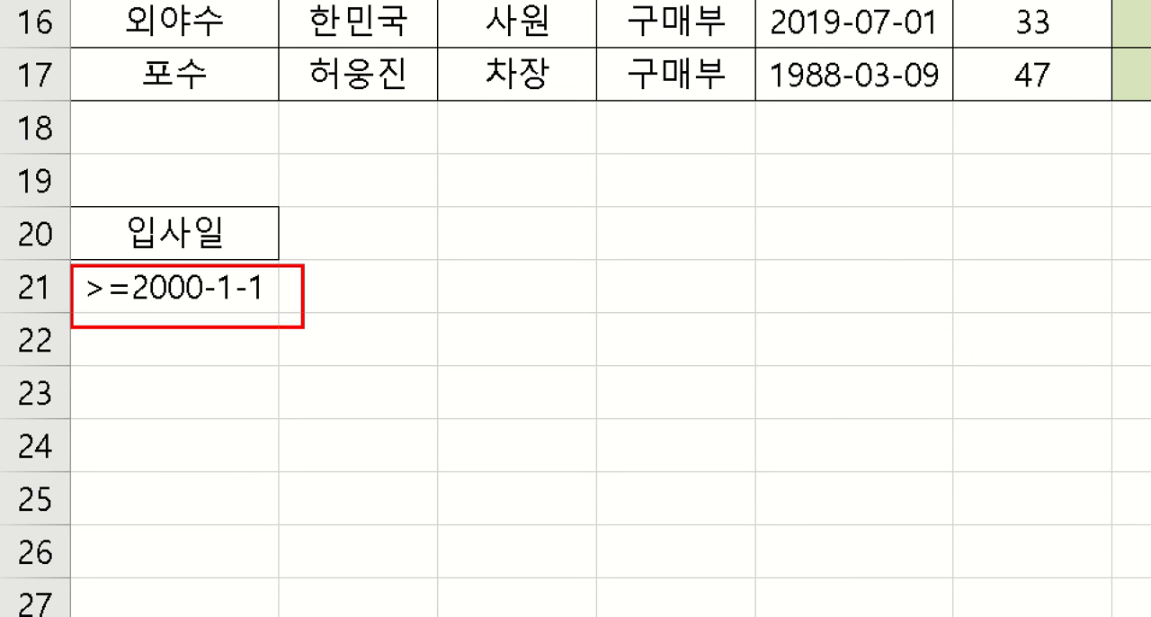
mouse_move(126, 269)
left_mouse_down()
mouse_move(76, 272)
mouse_move(154, 311)
mouse_move(124, 268)
left_mouse_up()
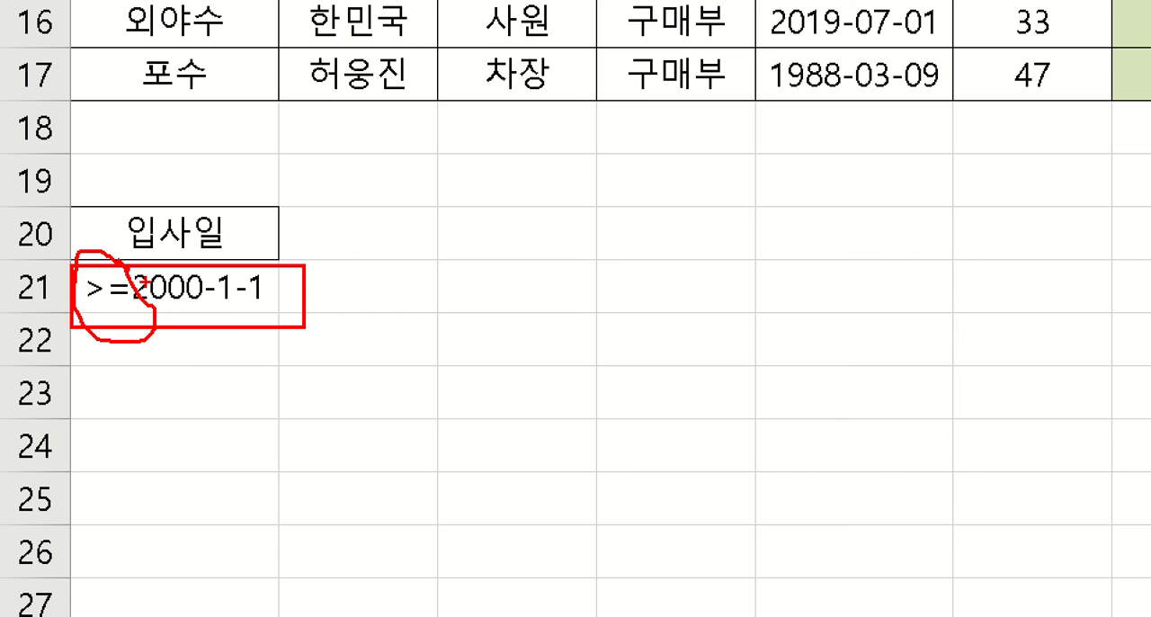
left_click_drag(131, 306, 303, 308)
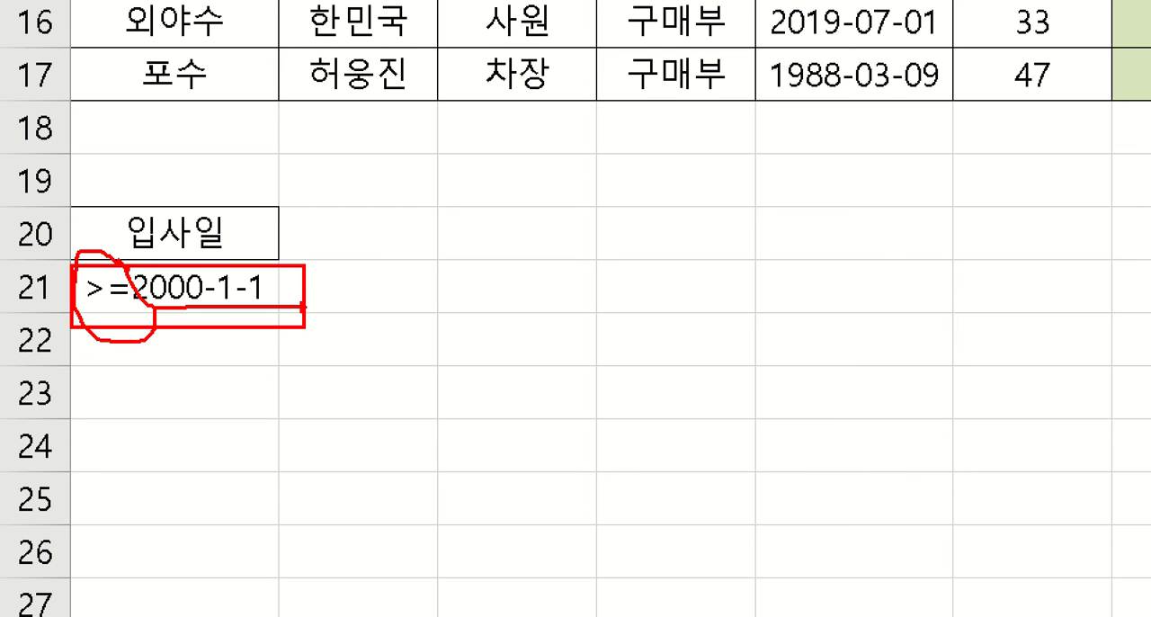
mouse_move(198, 267)
left_mouse_down()
mouse_move(270, 201)
mouse_move(338, 185)
mouse_move(369, 203)
left_mouse_up()
left_click_drag(344, 183, 354, 183)
mouse_move(354, 198)
left_mouse_down()
mouse_move(356, 218)
mouse_move(388, 216)
left_mouse_up()
mouse_move(229, 279)
left_mouse_down()
mouse_move(421, 256)
mouse_move(514, 322)
left_mouse_up()
mouse_move(267, 309)
left_mouse_down()
mouse_move(354, 389)
mouse_move(405, 376)
mouse_move(454, 427)
left_mouse_up()
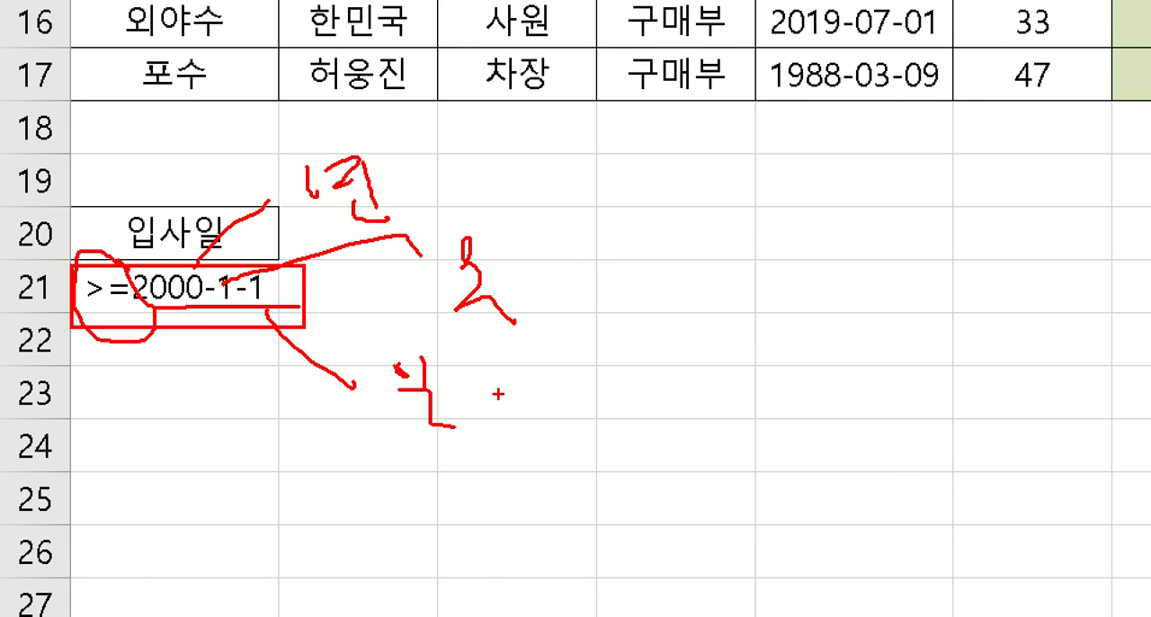
key("Escape")
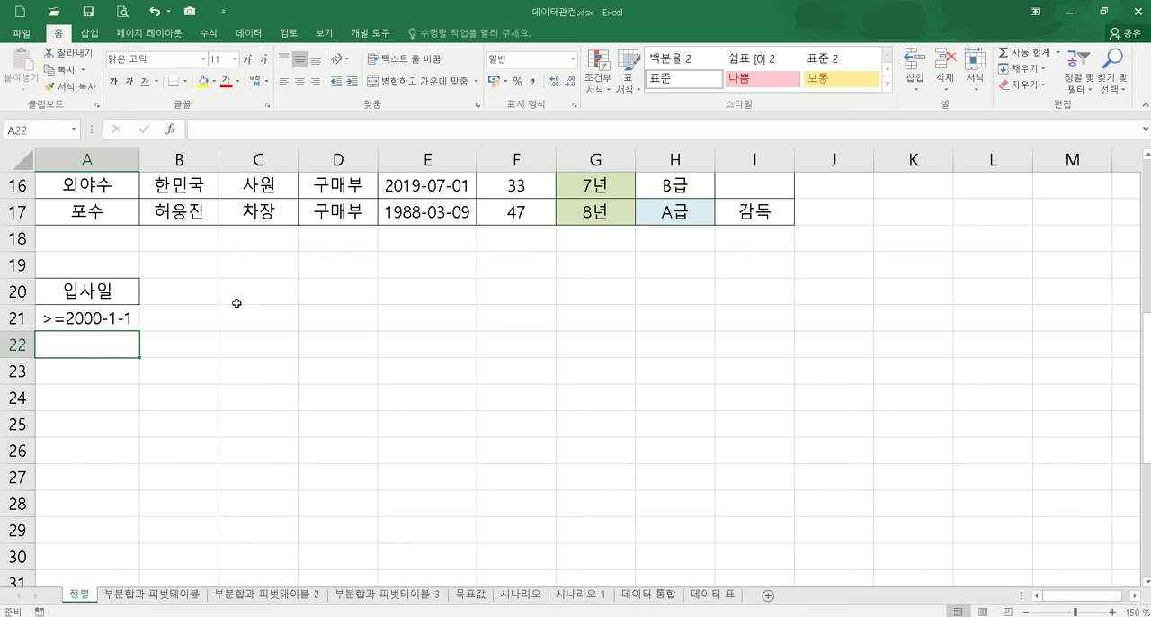
Step: Copy the 입사일 criteria heading from A20 into C20, E20 and G20
left_click(124, 289)
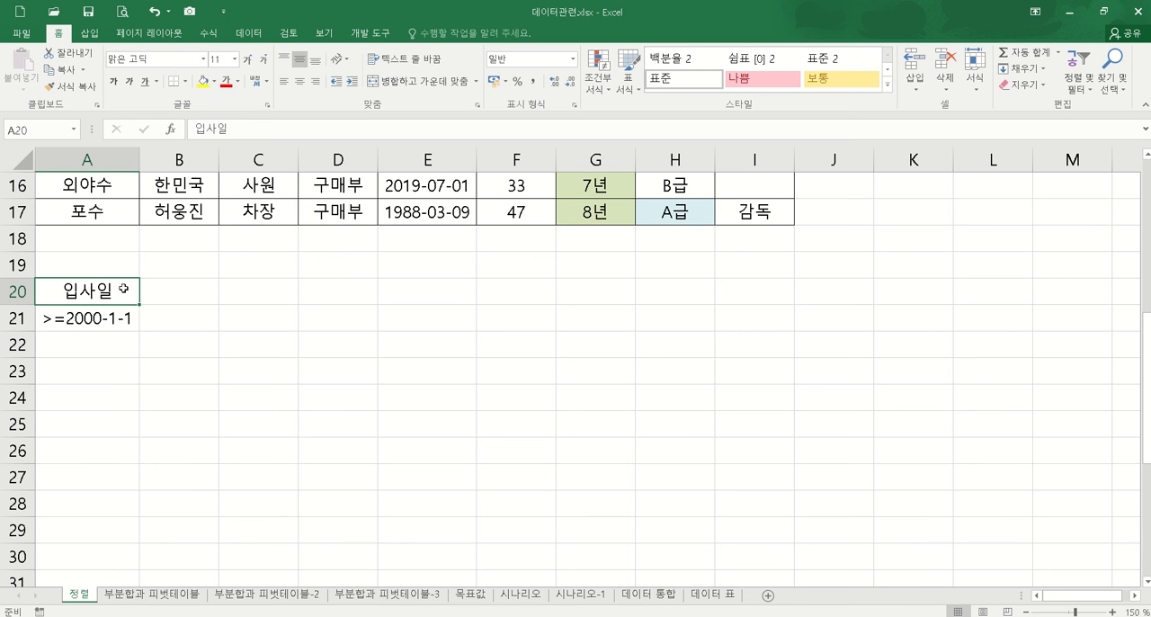
key("ctrl+c")
left_click(248, 289)
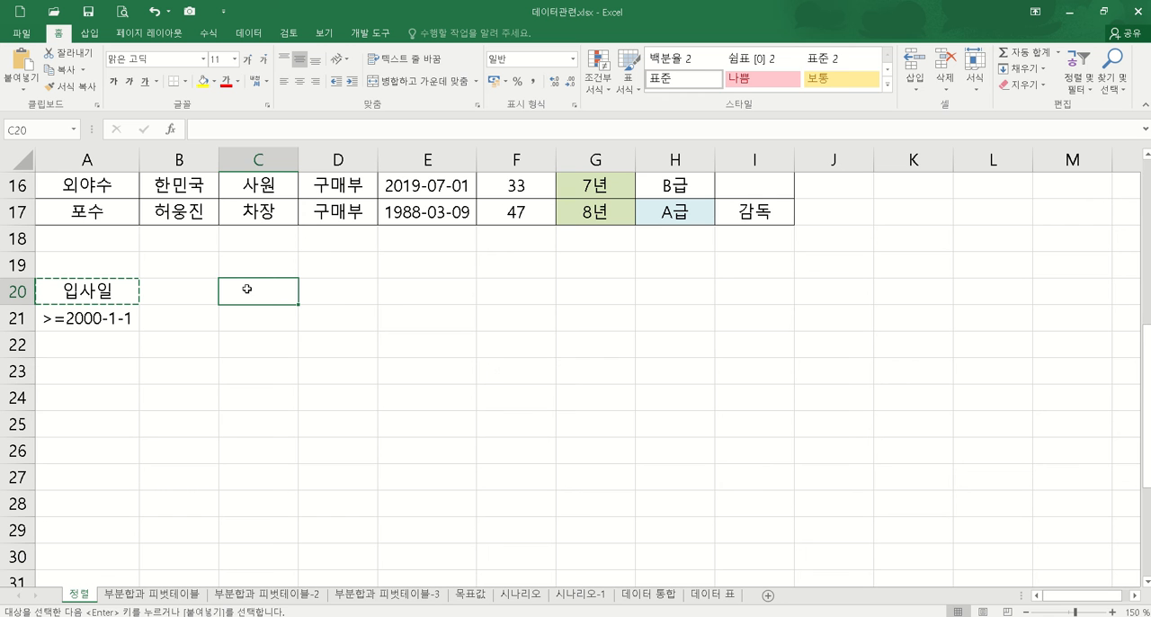
key("ctrl+v")
left_click(419, 293)
key("ctrl+v")
left_click(609, 294)
key("ctrl+v")
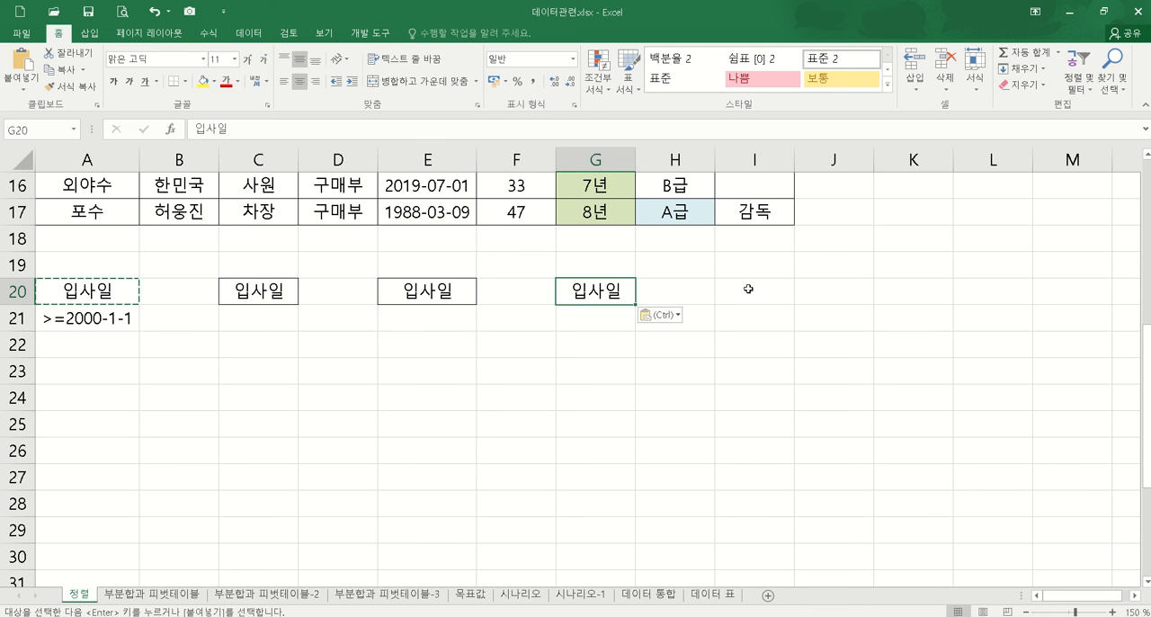
key("Escape")
Step: Enter the hire-date condition <2000-1-1 in C21 under the second 입사일 heading
left_click(254, 324)
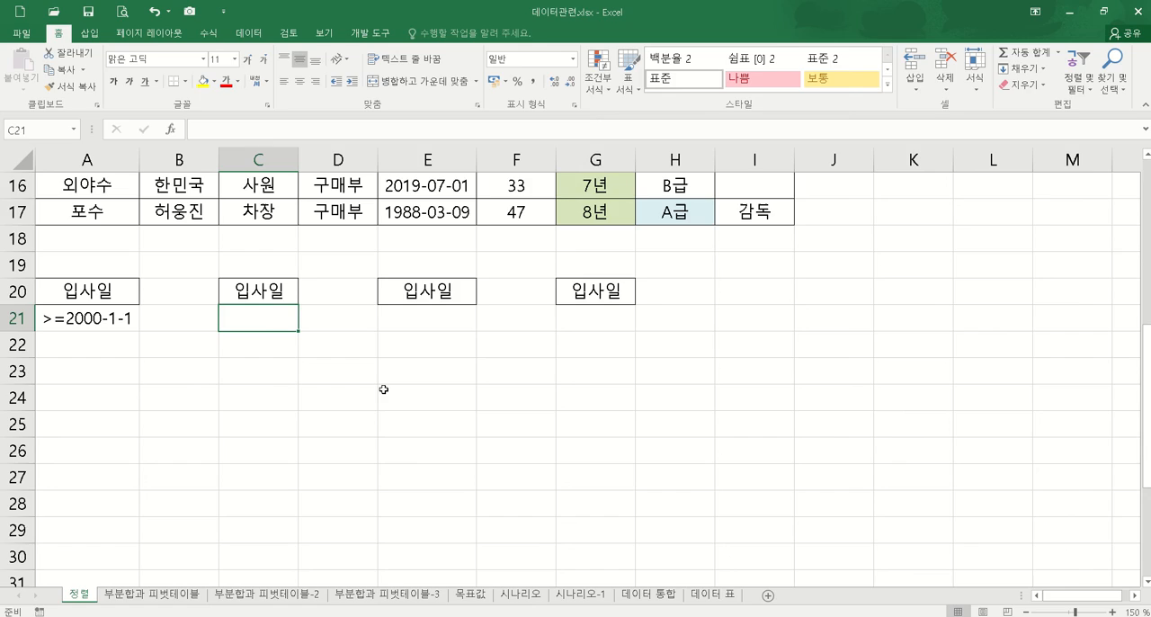
type("<")
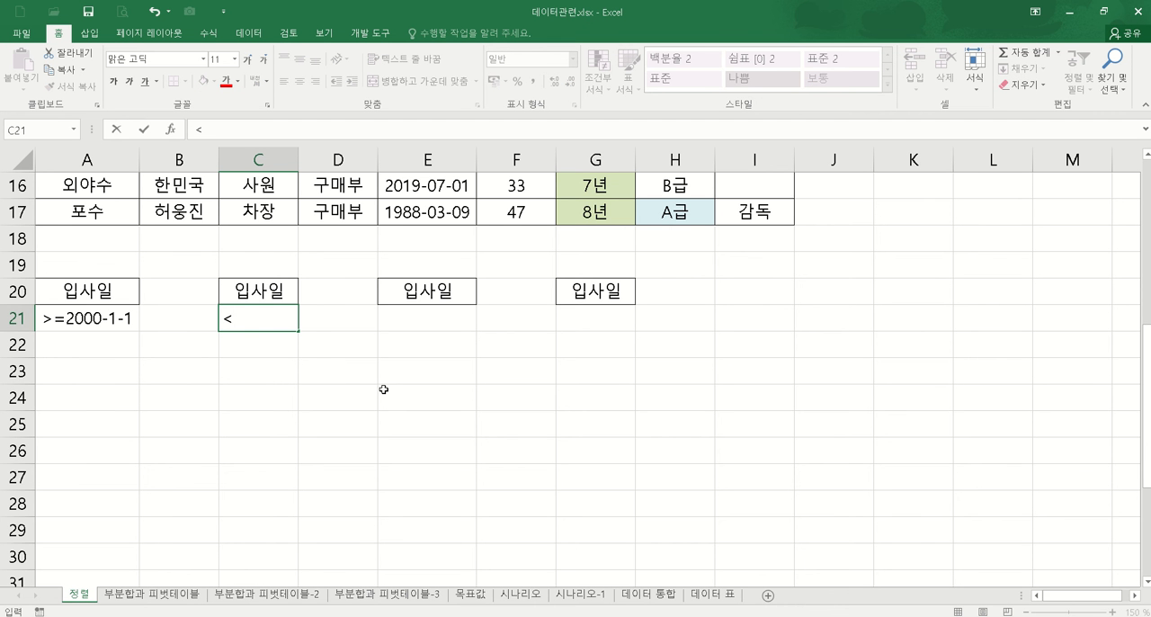
type("2000-1-1")
key("Return")
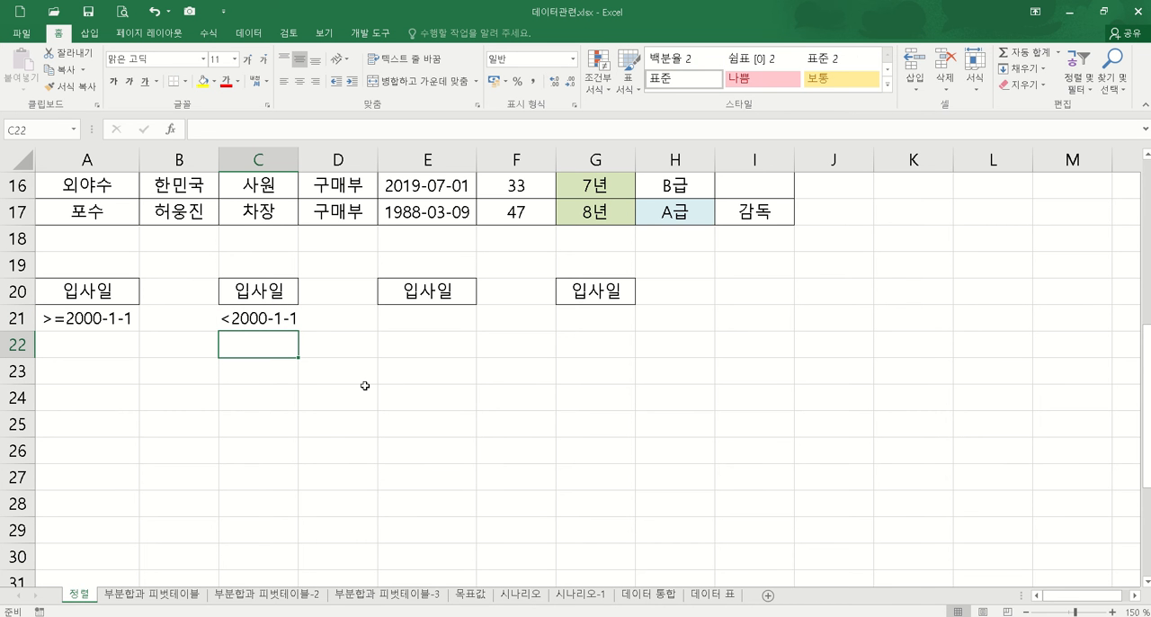
type("<")
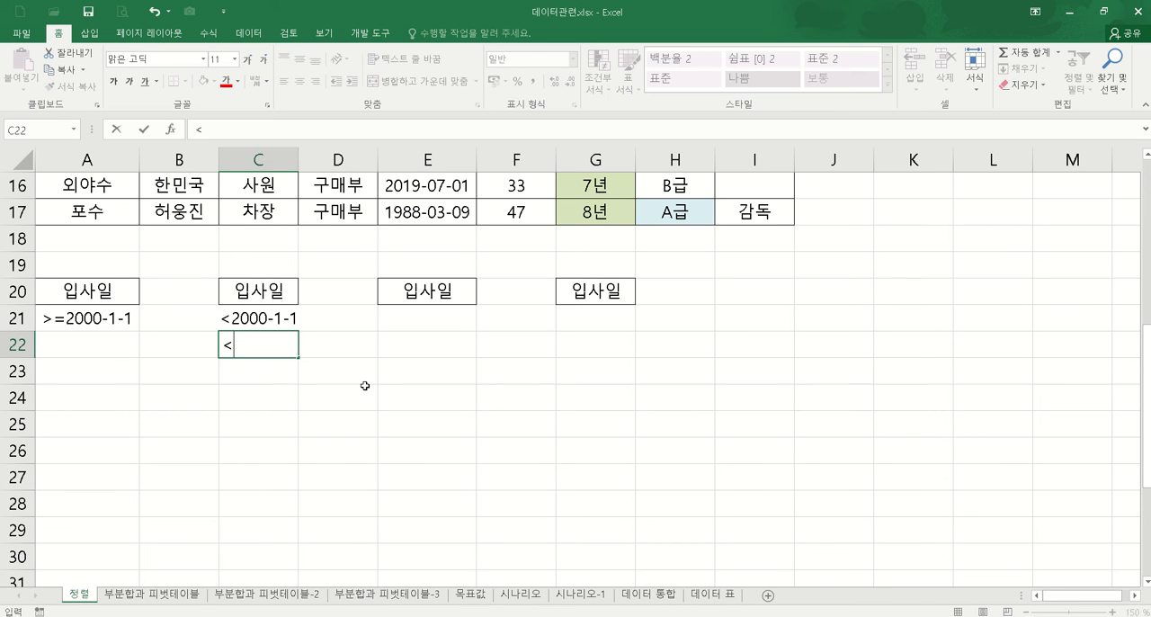
type("=1999-12-31")
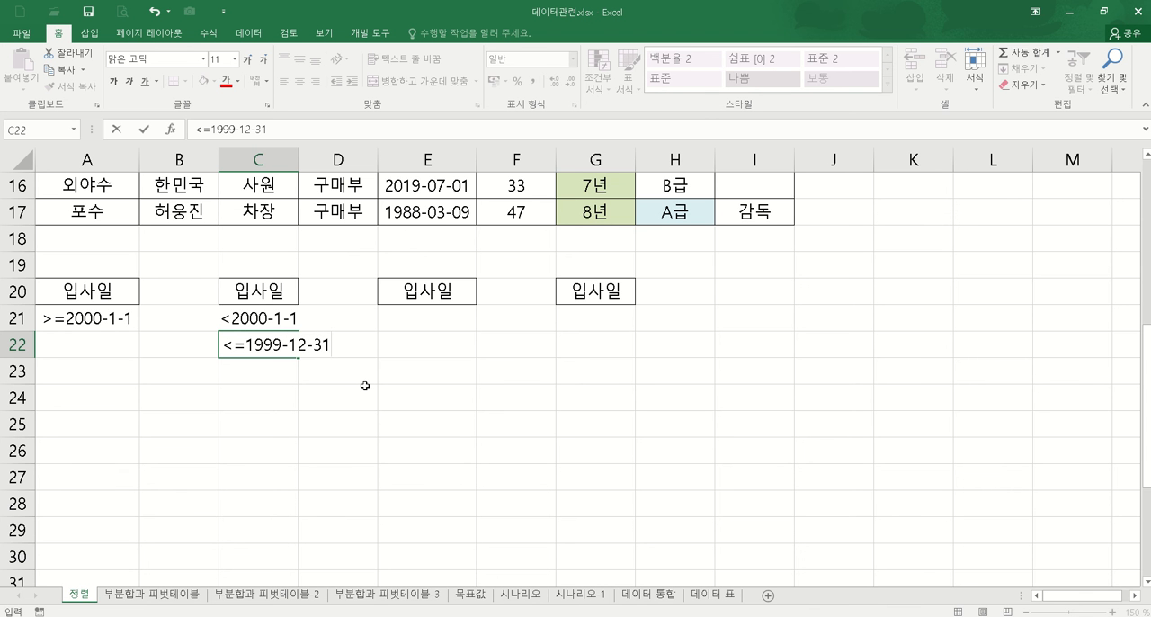
key("Escape")
Step: Clear the 입사일 heading from G20 and copy the heading in E20 into the adjacent cell F20
left_click(432, 318)
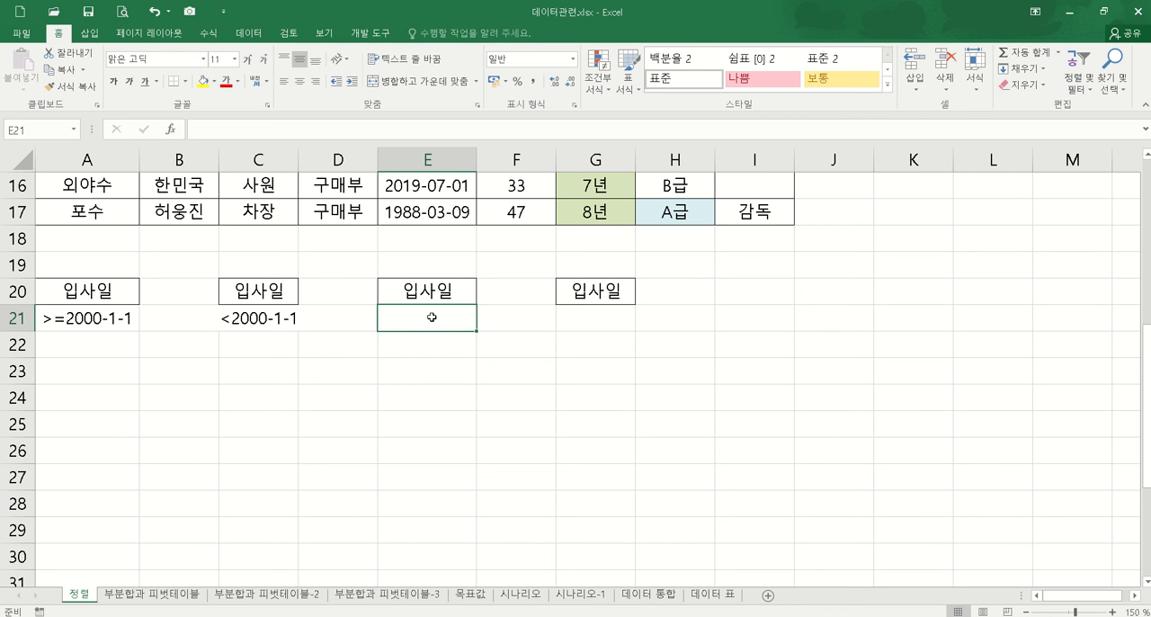
scroll(441, 309, "up", 2)
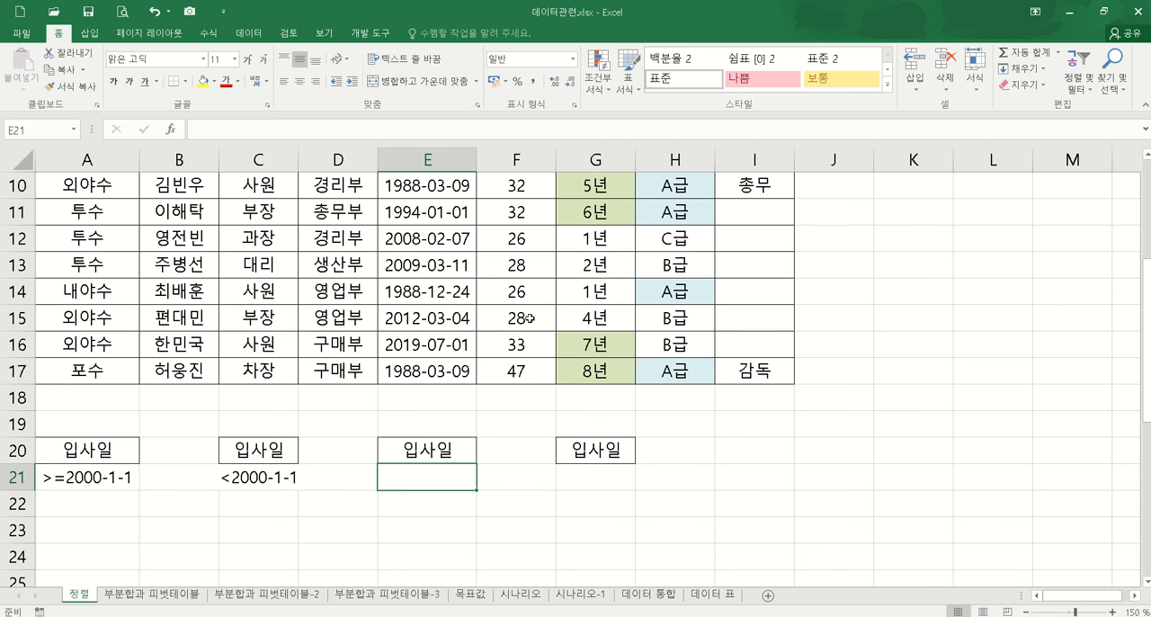
scroll(530, 317, "up", 2)
scroll(533, 325, "down", 3)
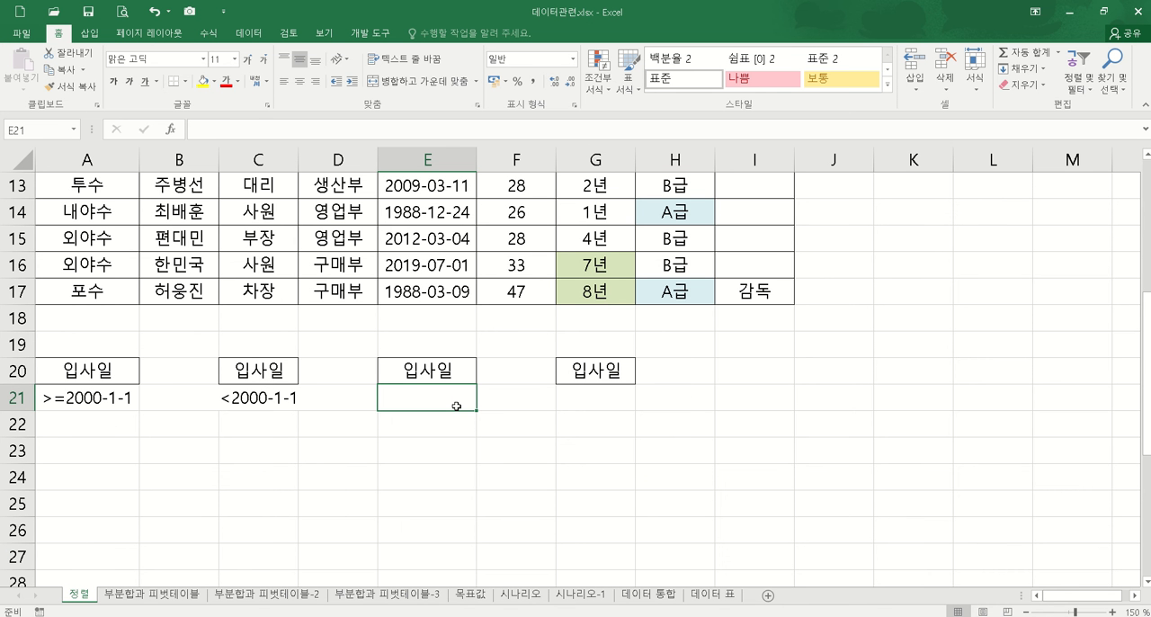
left_click(613, 368)
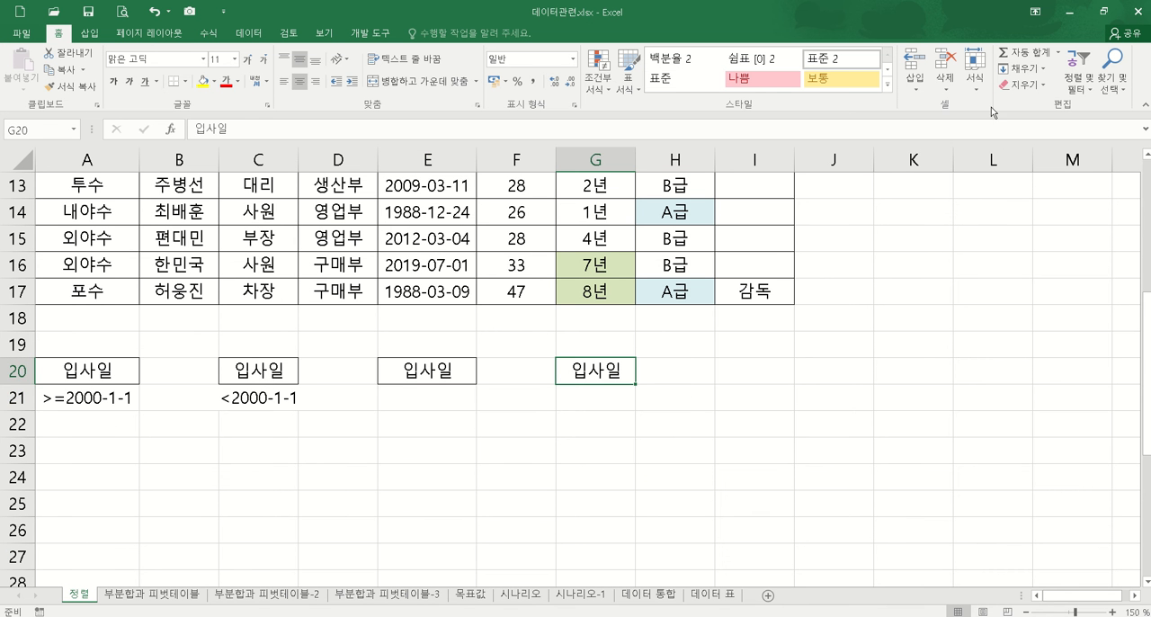
left_click(1036, 87)
left_click(1048, 103)
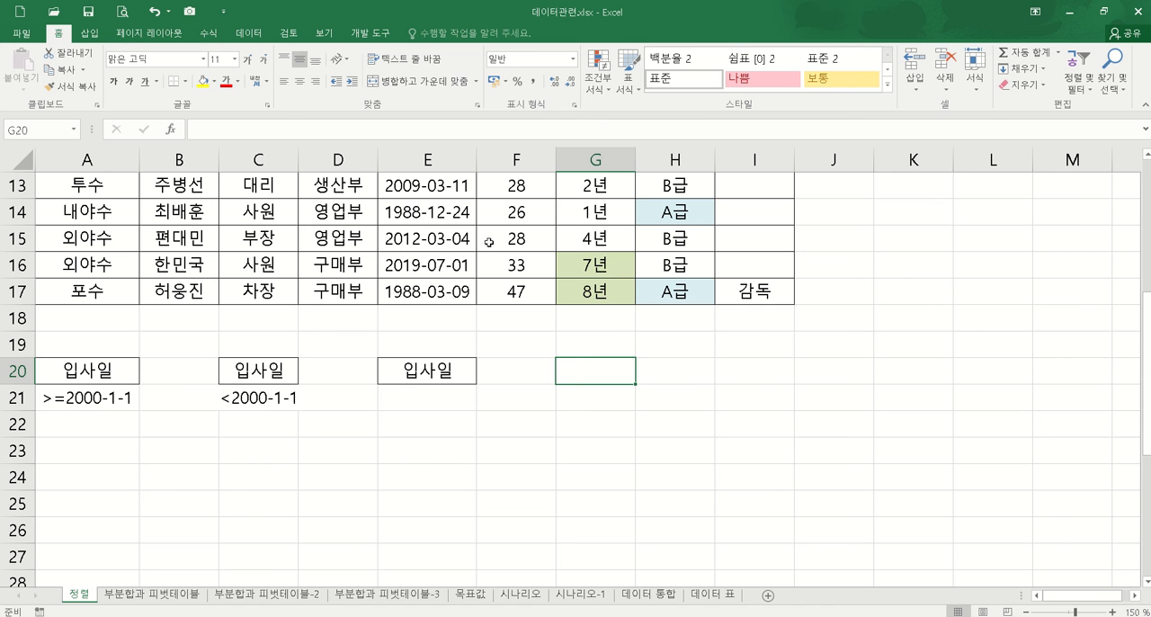
left_click(471, 373)
left_click_drag(478, 384, 530, 385)
Step: Enter the hire-date condition >=1988-1-1 in E21 under the third 입사일 heading
left_click(450, 398)
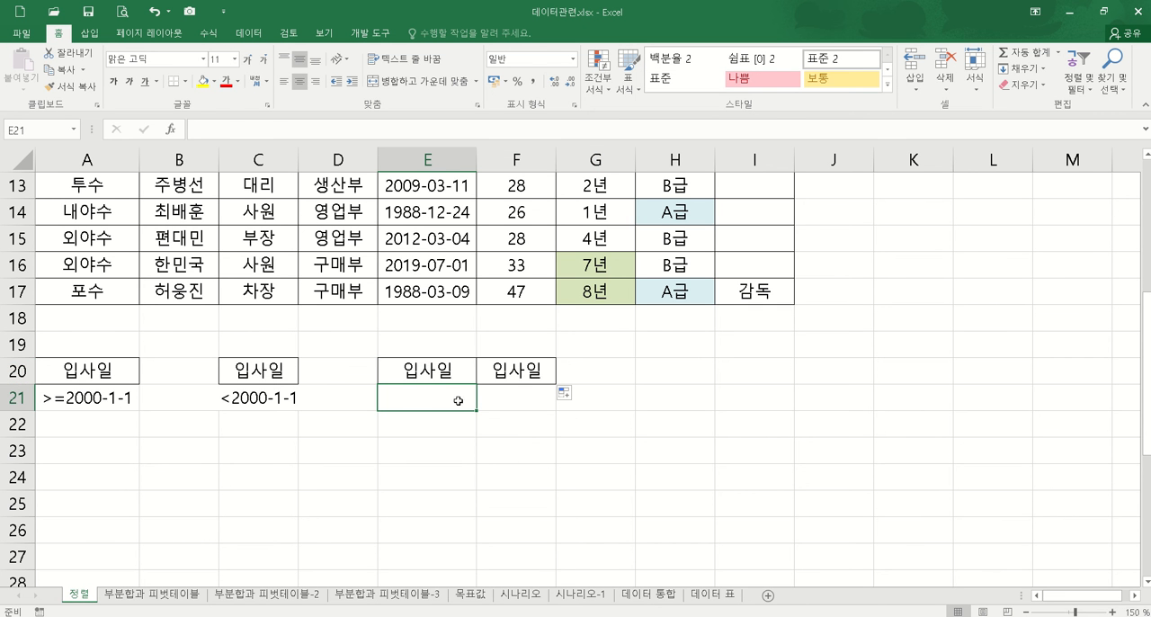
type(">")
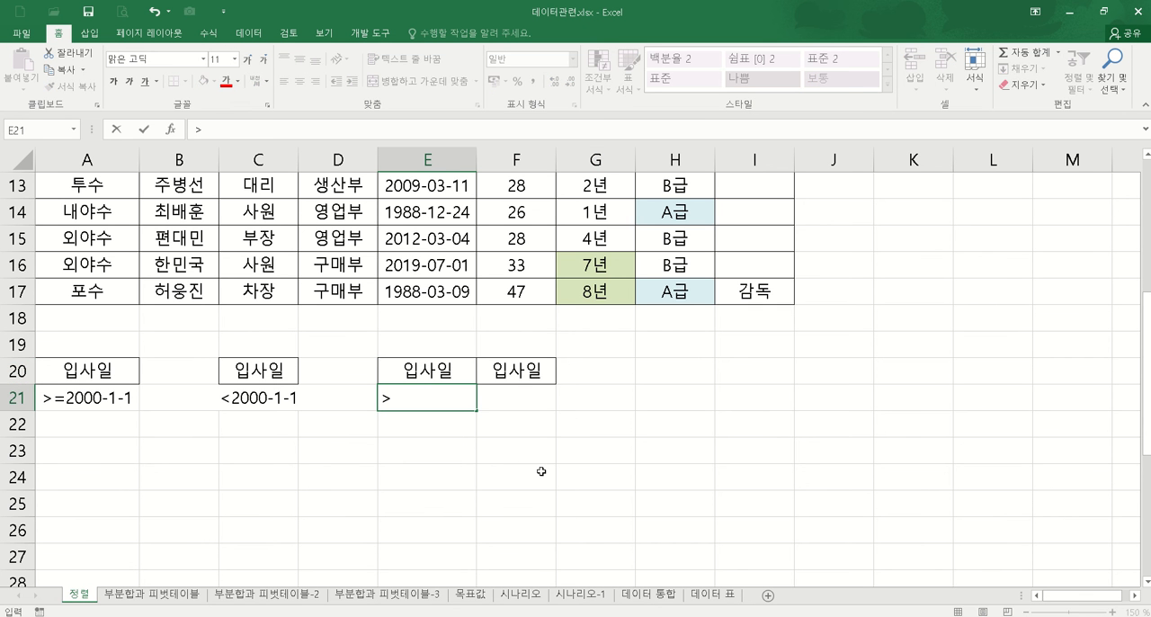
type("=1988-1-1")
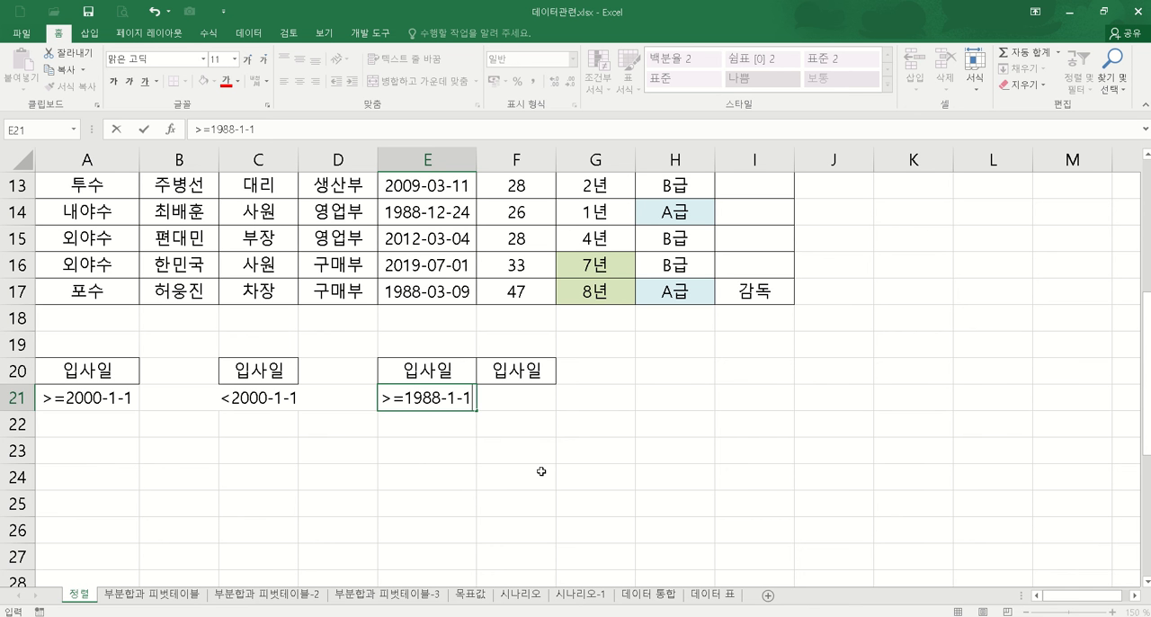
key("Return")
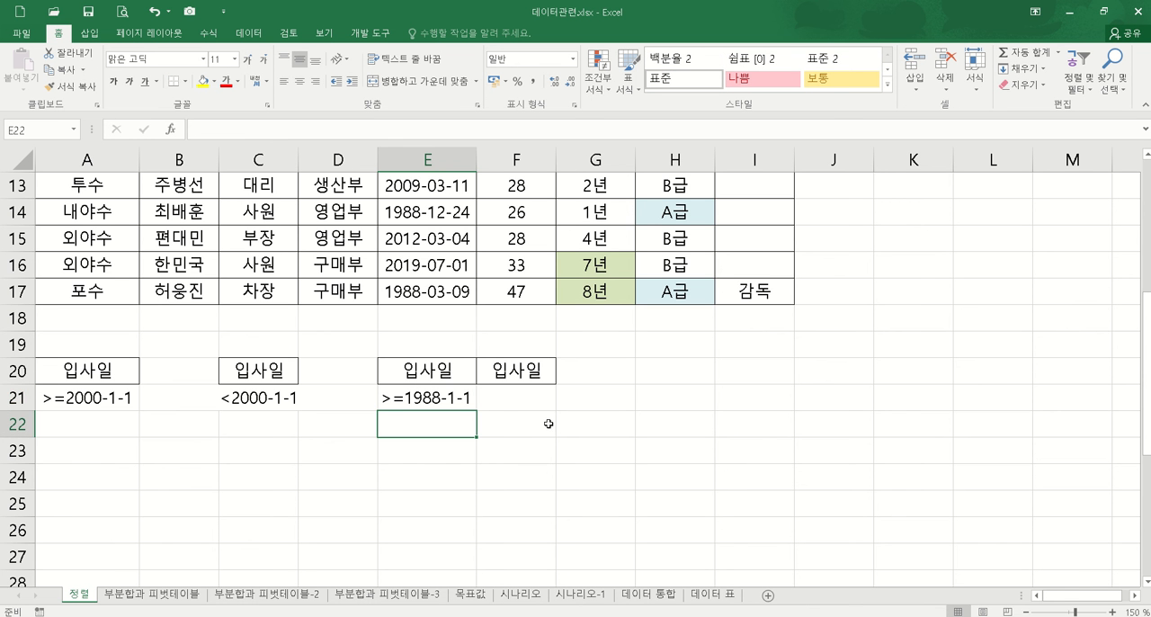
Step: Enter the hire-date condition <1989-1-1 in F21 and fit column F's width to its contents
left_click(500, 400)
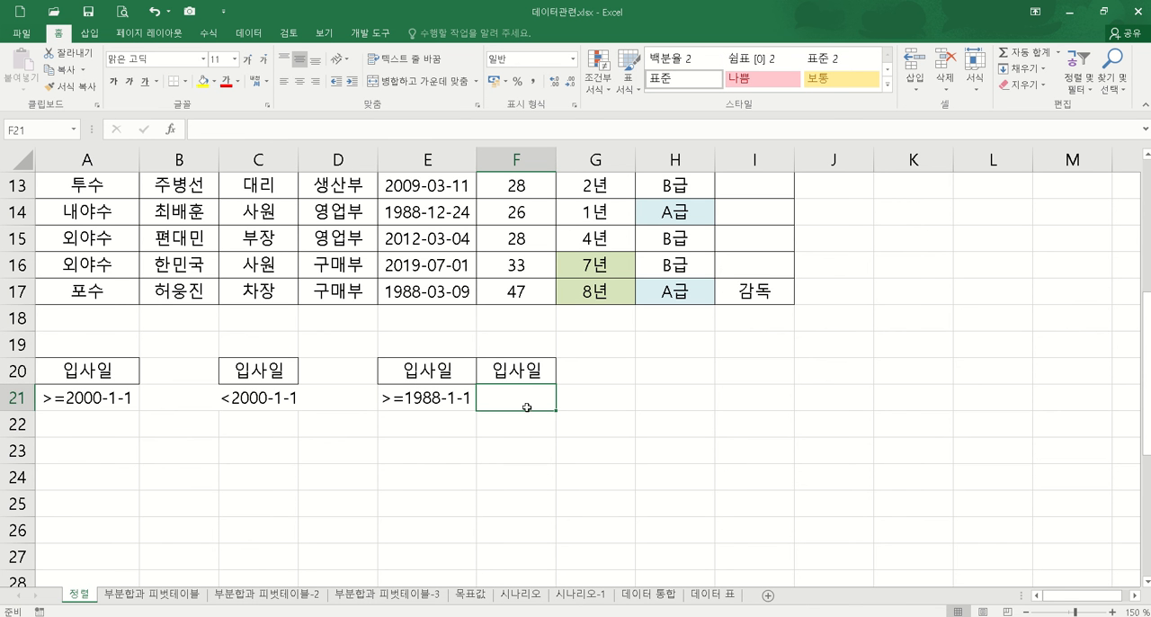
type("<1989-1-1")
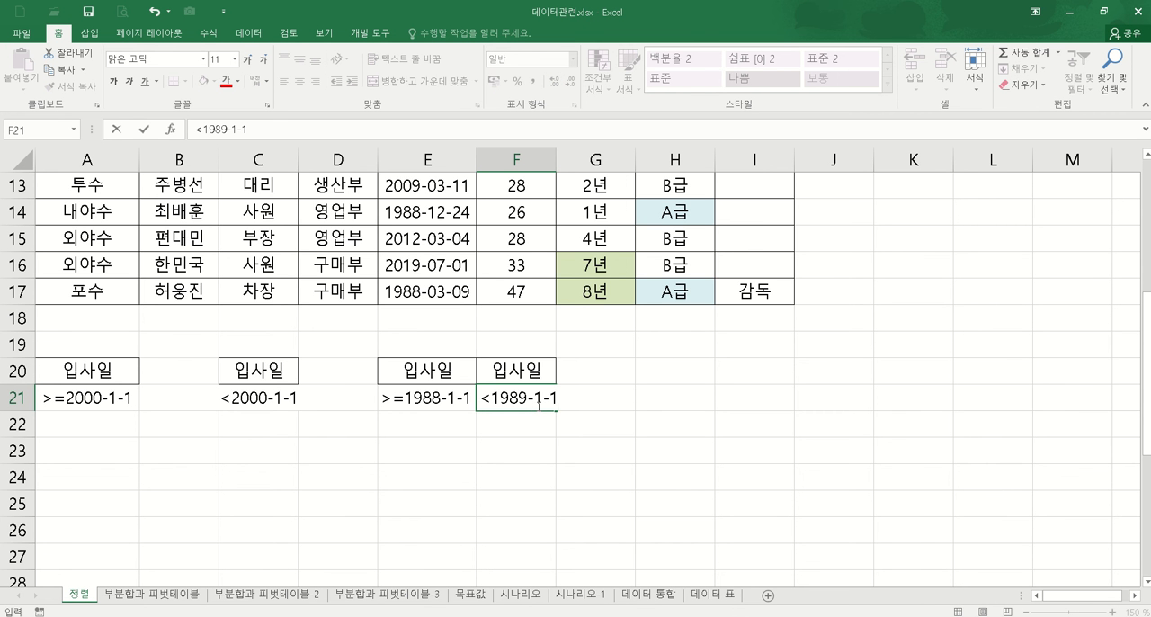
key("Return")
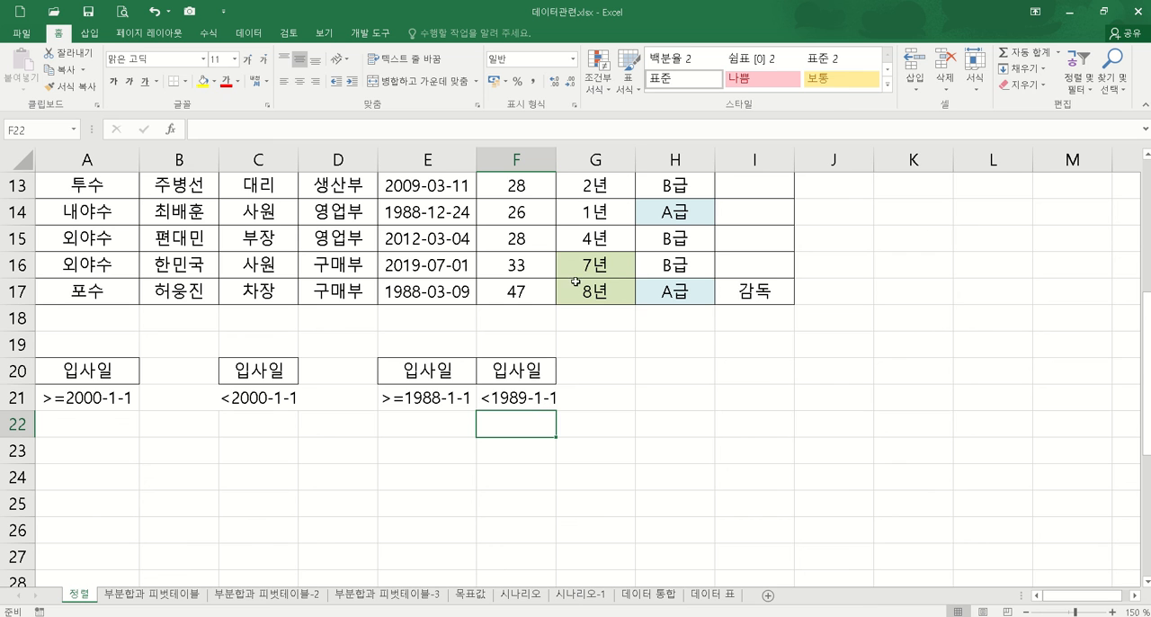
double_click(556, 159)
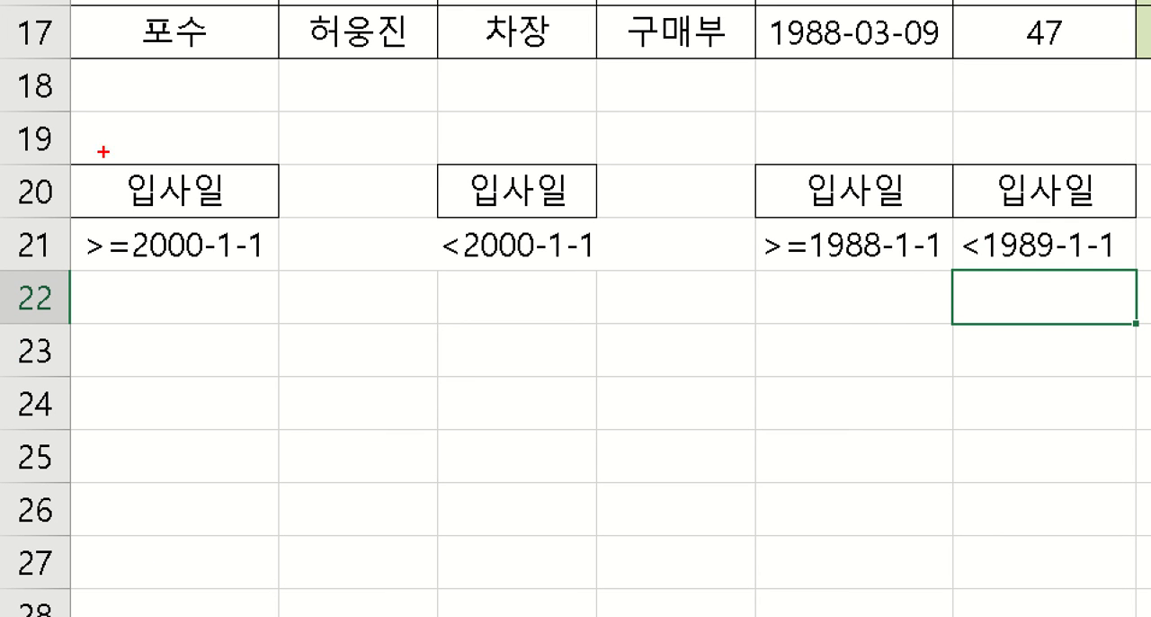
Step: Examine the three separate hire-date criteria blocks in A20:A21, C20:C21 and E20:F21
left_click_drag(67, 155, 237, 254)
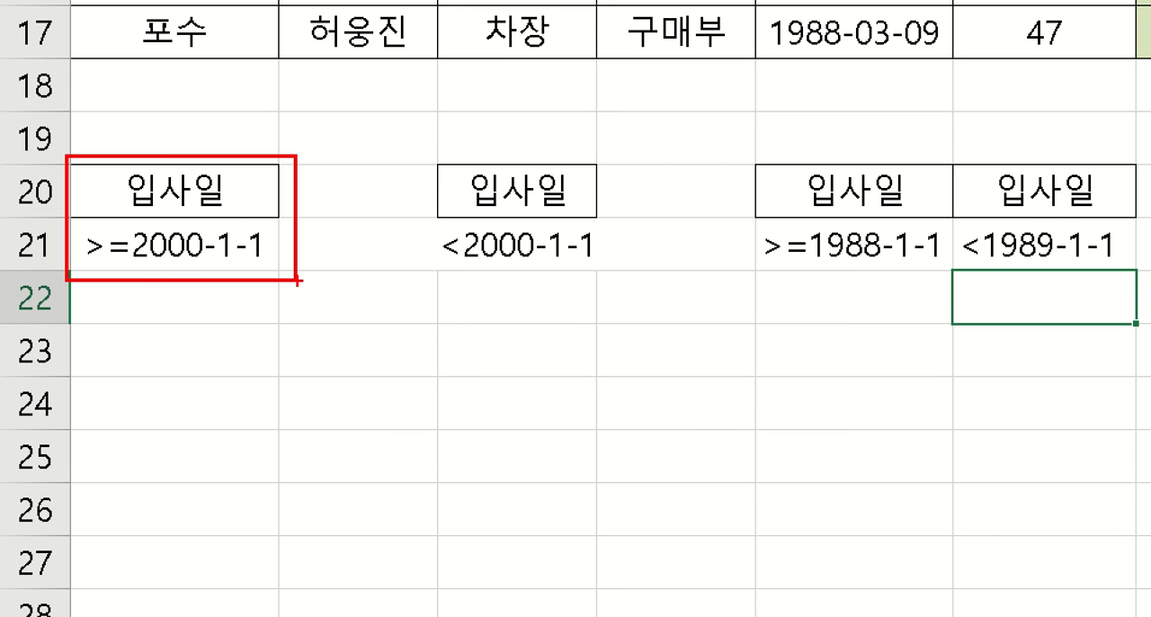
left_click_drag(402, 136, 639, 293)
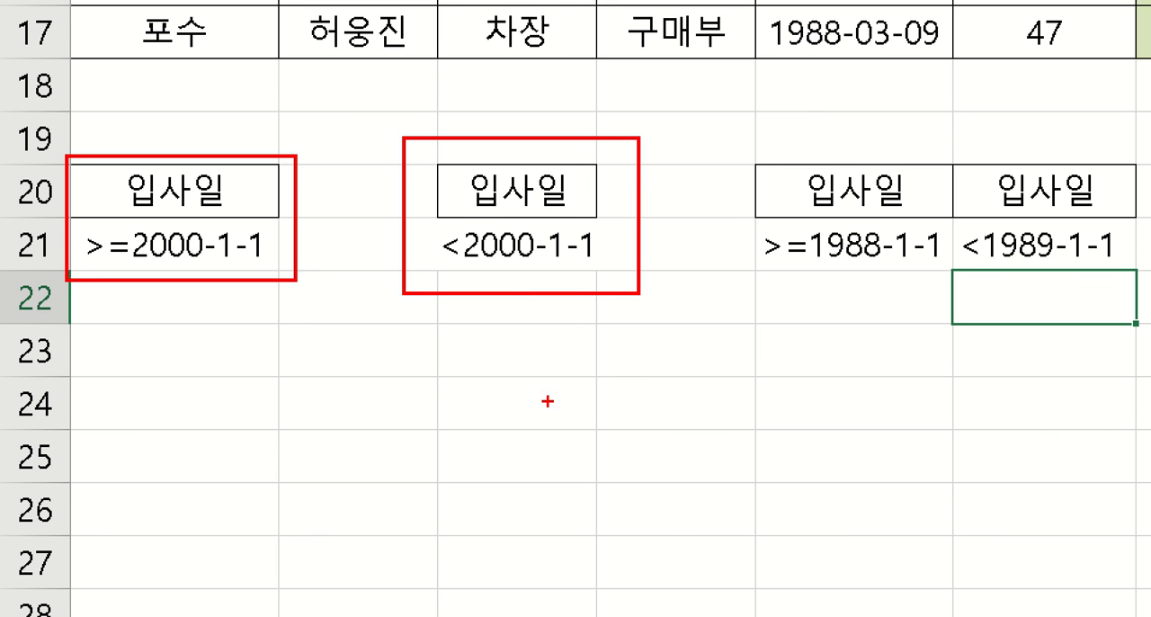
mouse_move(736, 135)
left_mouse_down()
mouse_move(982, 264)
mouse_move(1146, 291)
left_mouse_up()
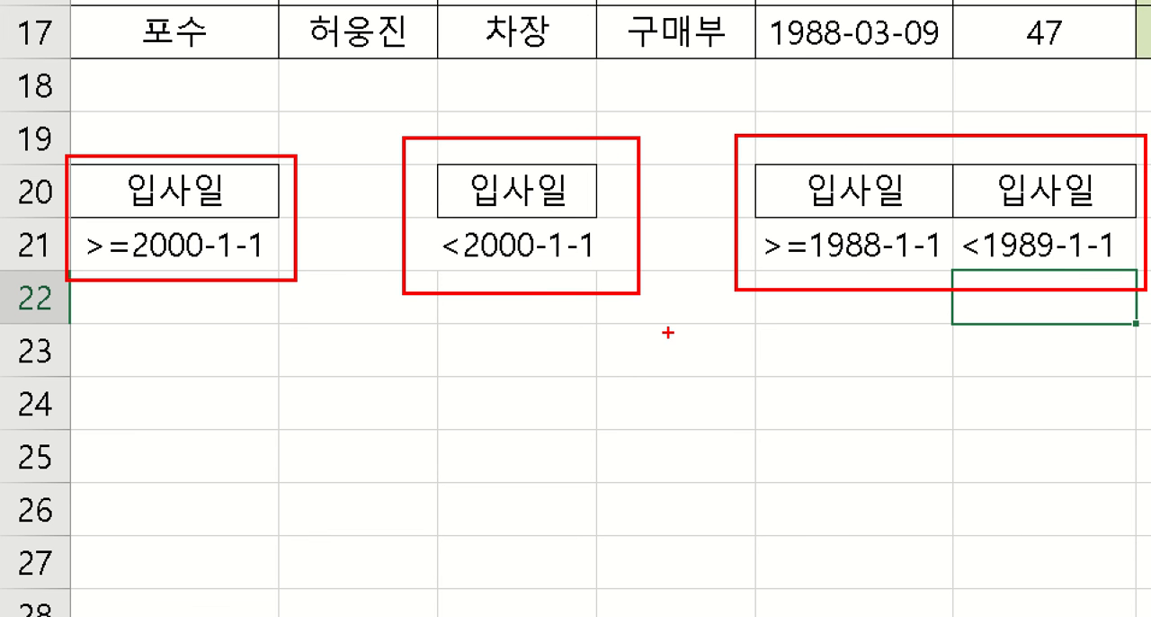
key("Escape")
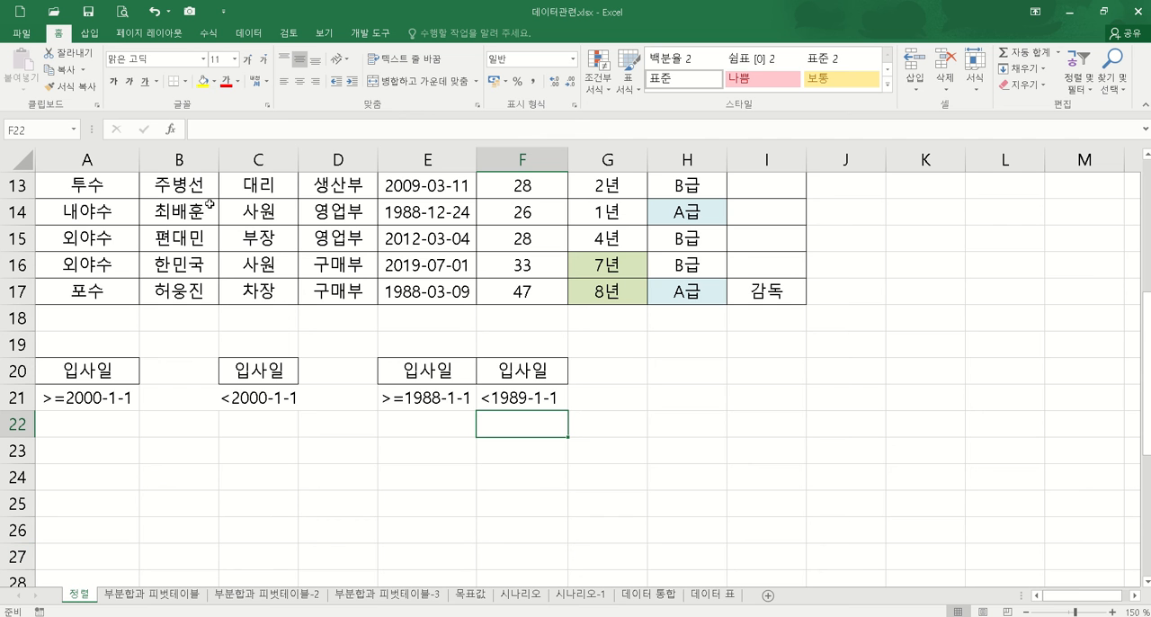
Step: Widen column C slightly and start an Advanced Filter on the member table A3:I17 with criteria range A20:A21
left_click_drag(300, 158, 312, 159)
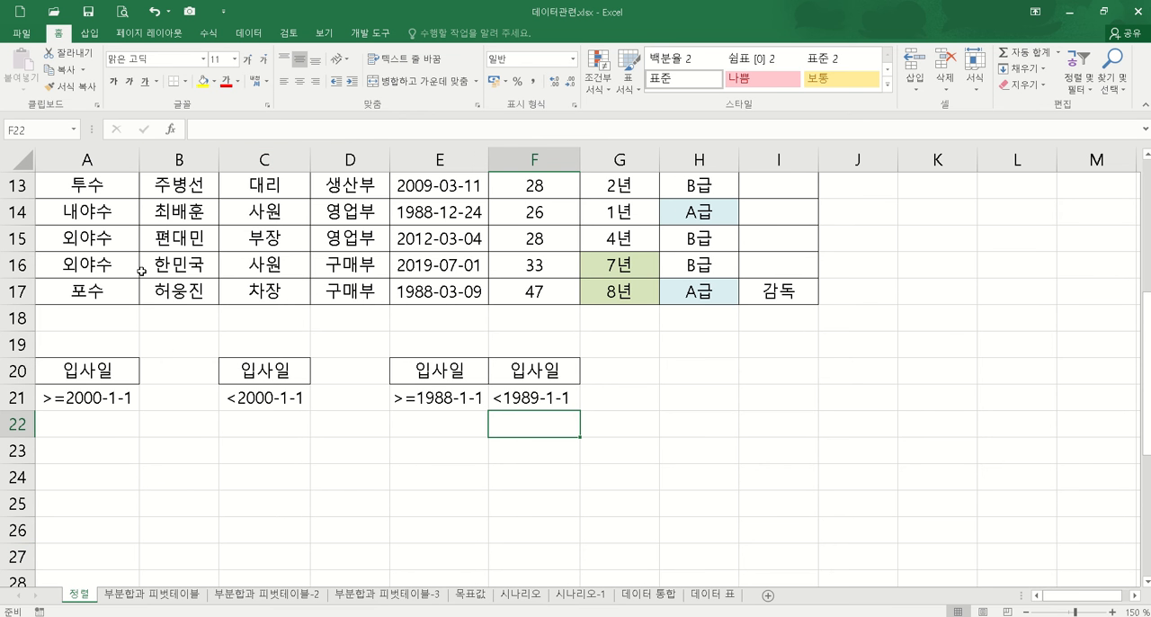
left_click(252, 258)
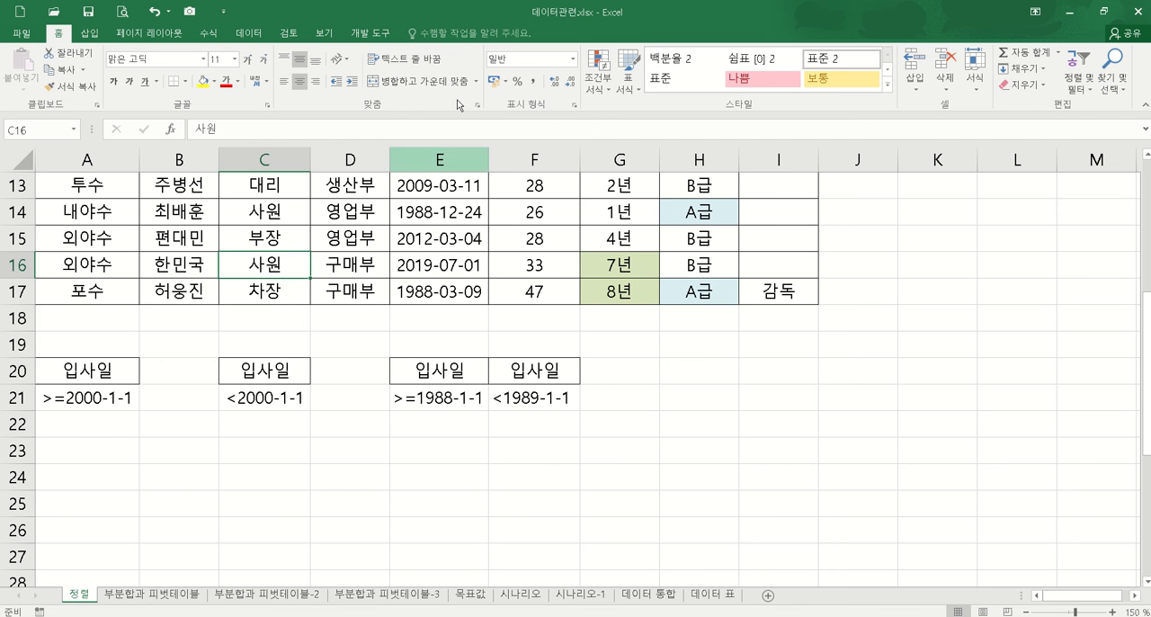
left_click(249, 33)
left_click(523, 87)
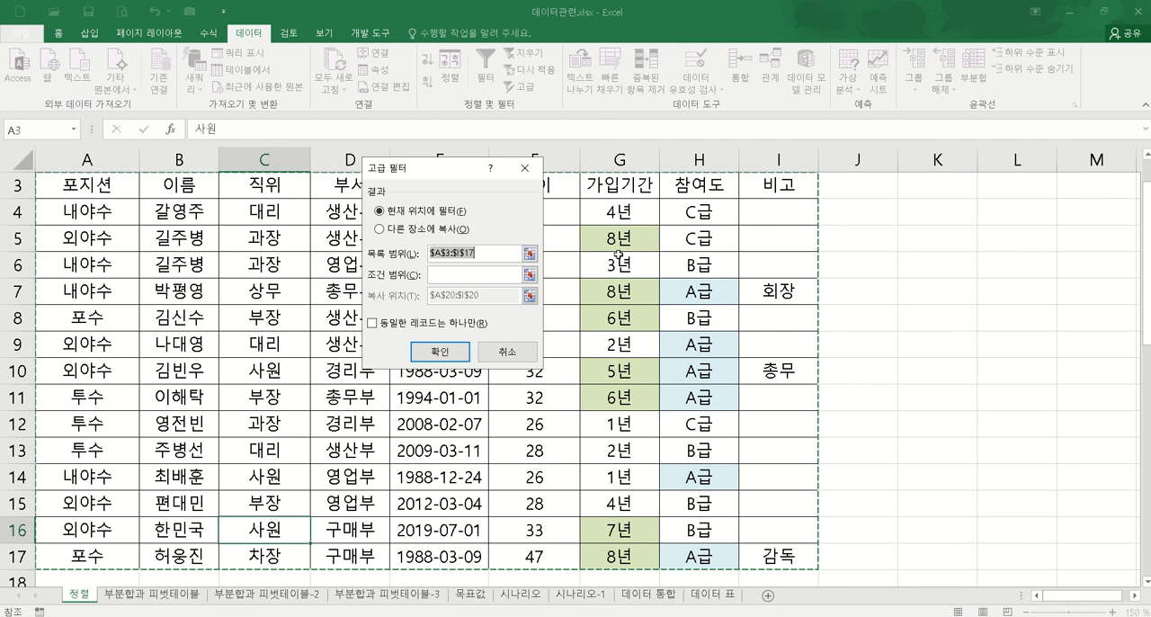
left_click(530, 274)
scroll(169, 486, "down", 2)
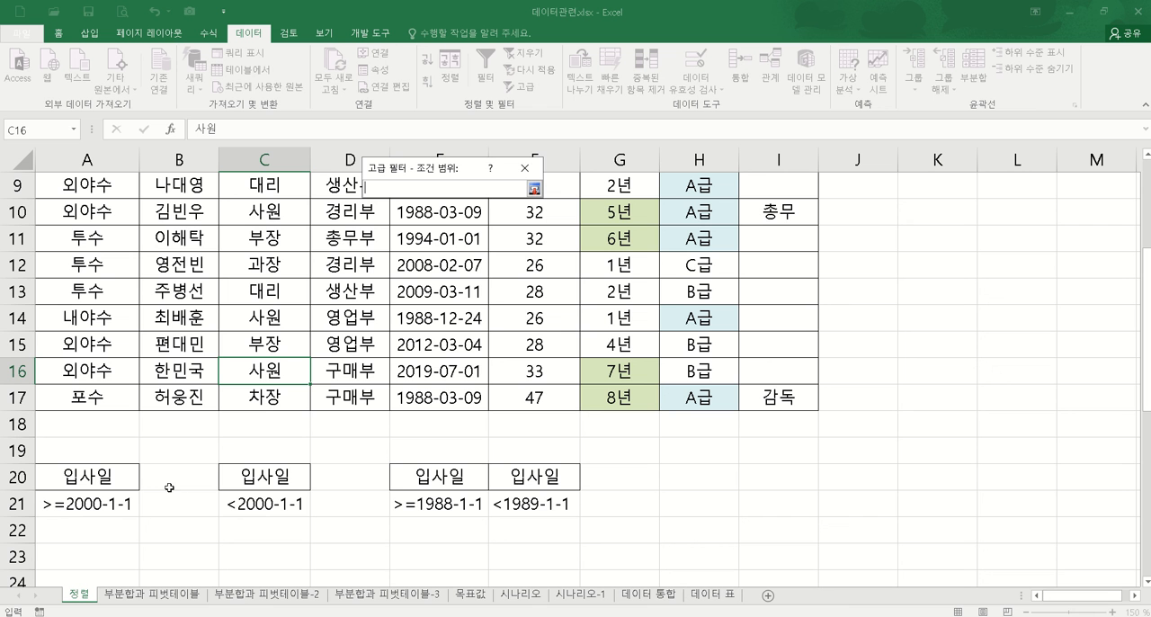
left_click_drag(108, 475, 106, 500)
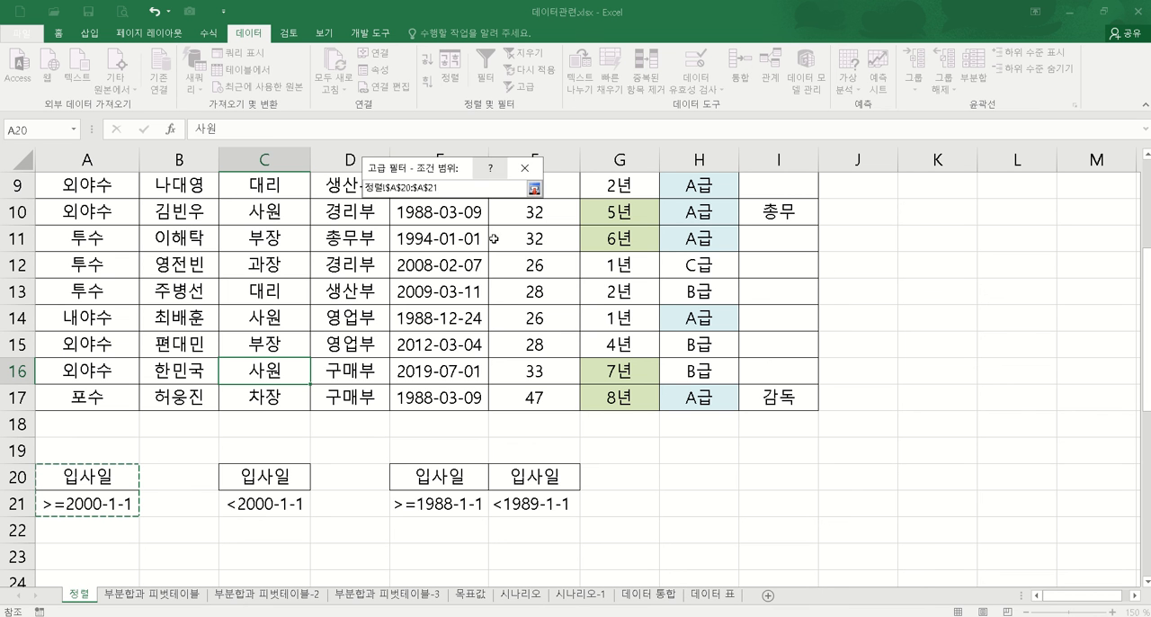
left_click(534, 189)
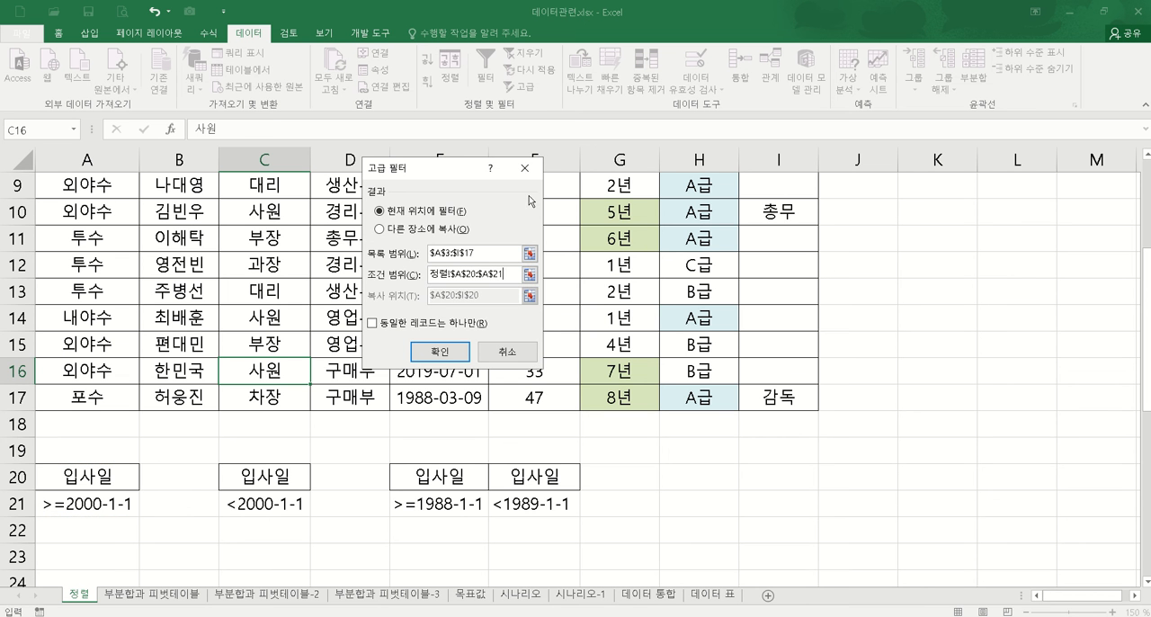
Step: Set the Advanced Filter to copy its results to another location starting at A24, and run it
left_click(401, 230)
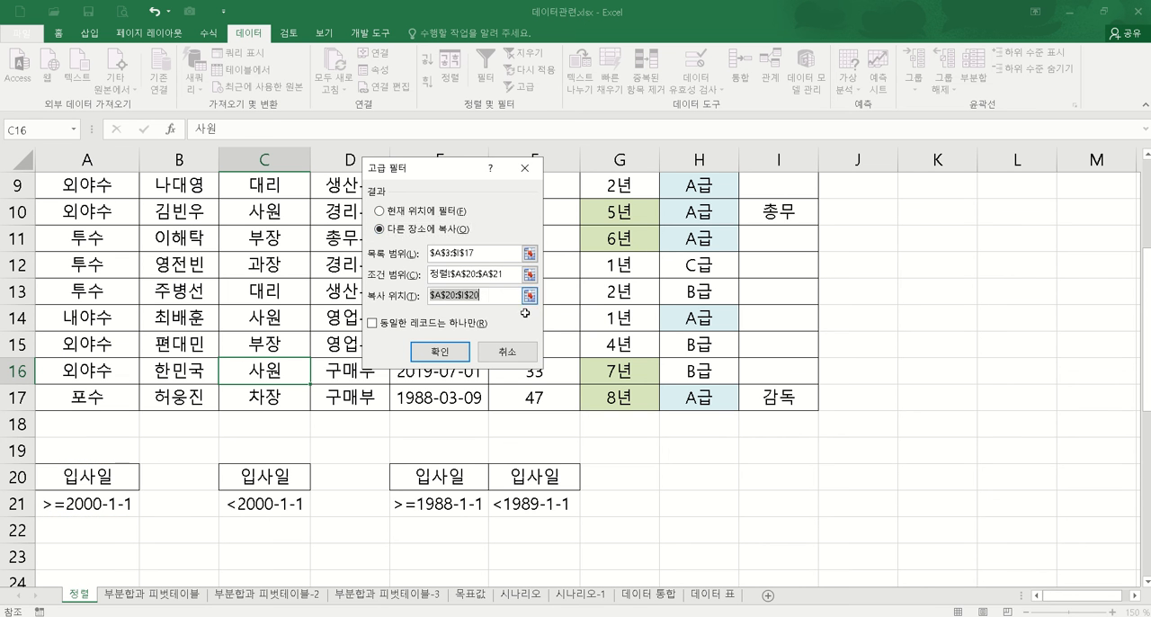
left_click(530, 295)
scroll(193, 513, "down", 2)
left_click(78, 425)
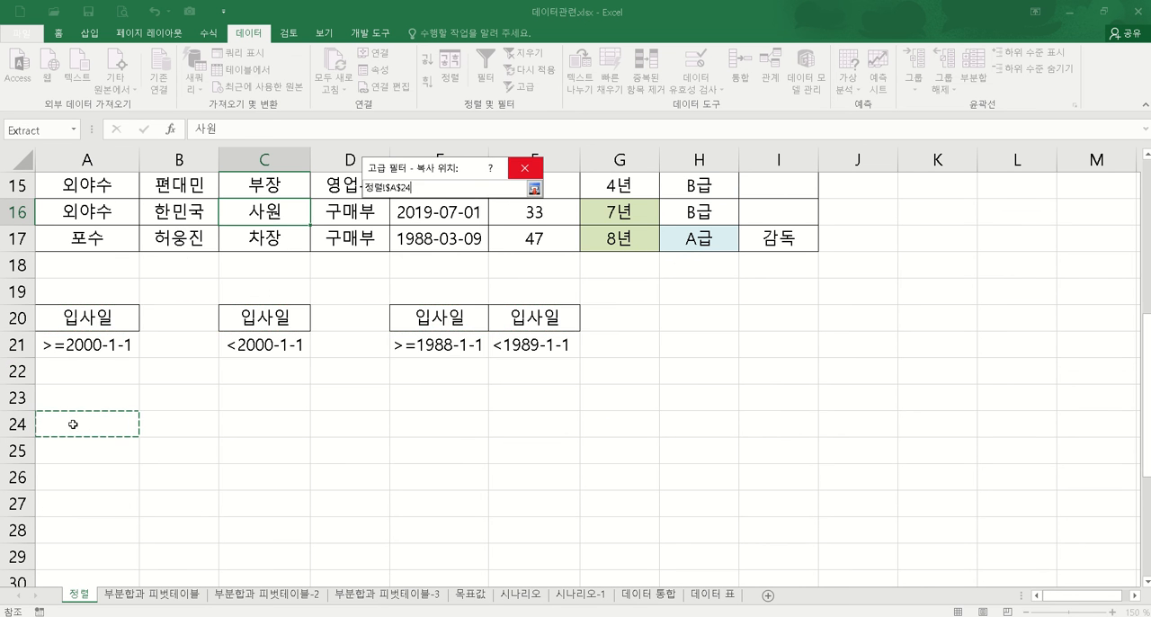
left_click(534, 188)
left_click(440, 352)
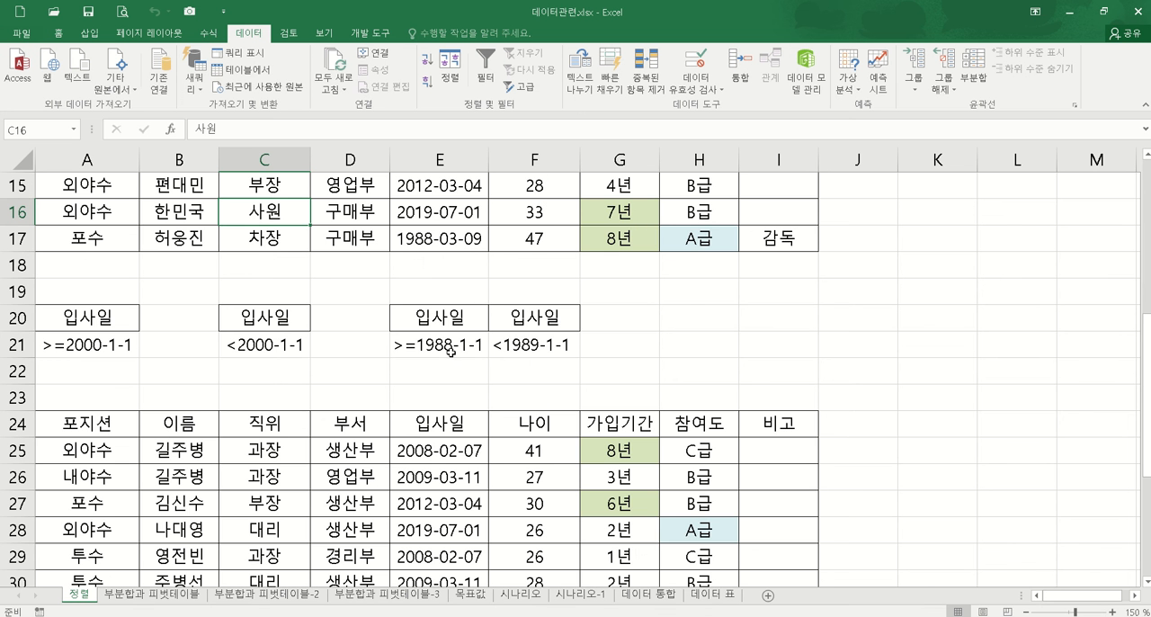
scroll(764, 404, "down", 2)
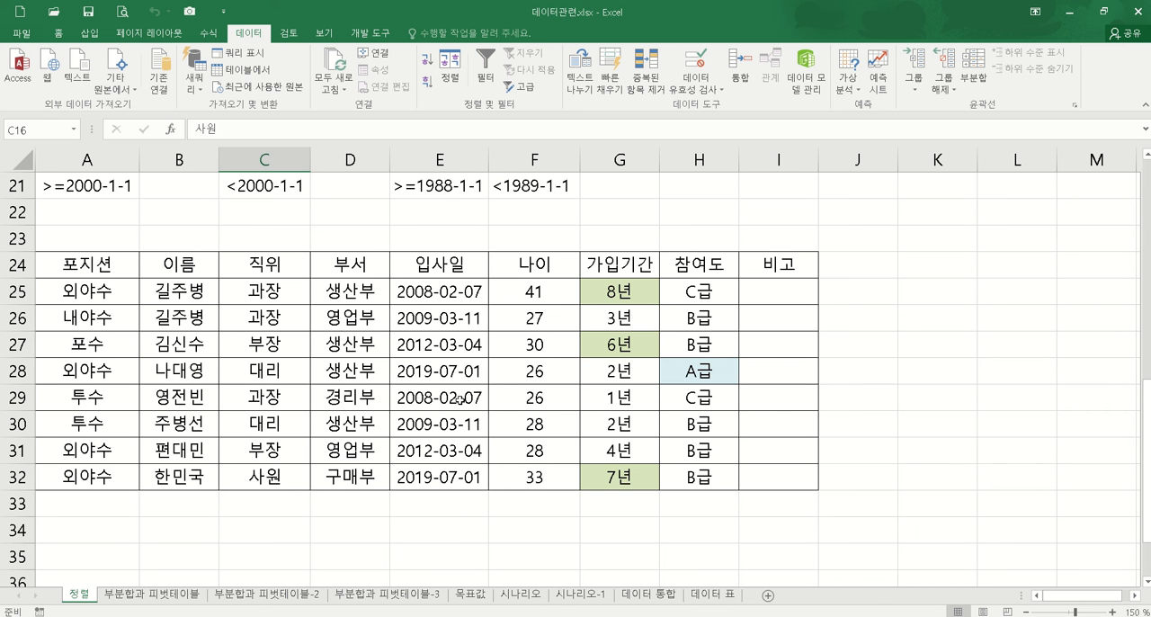
scroll(334, 286, "up", 2)
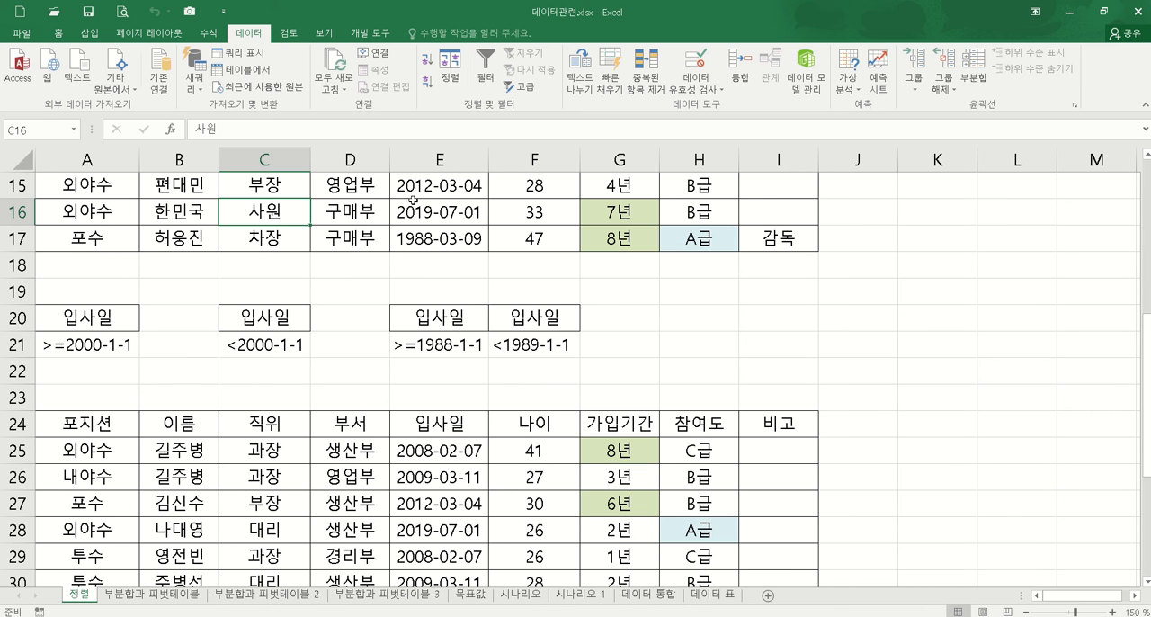
Step: Start an Advanced Filter on the member table A3:I17 with criteria range C20:C21
left_click(520, 86)
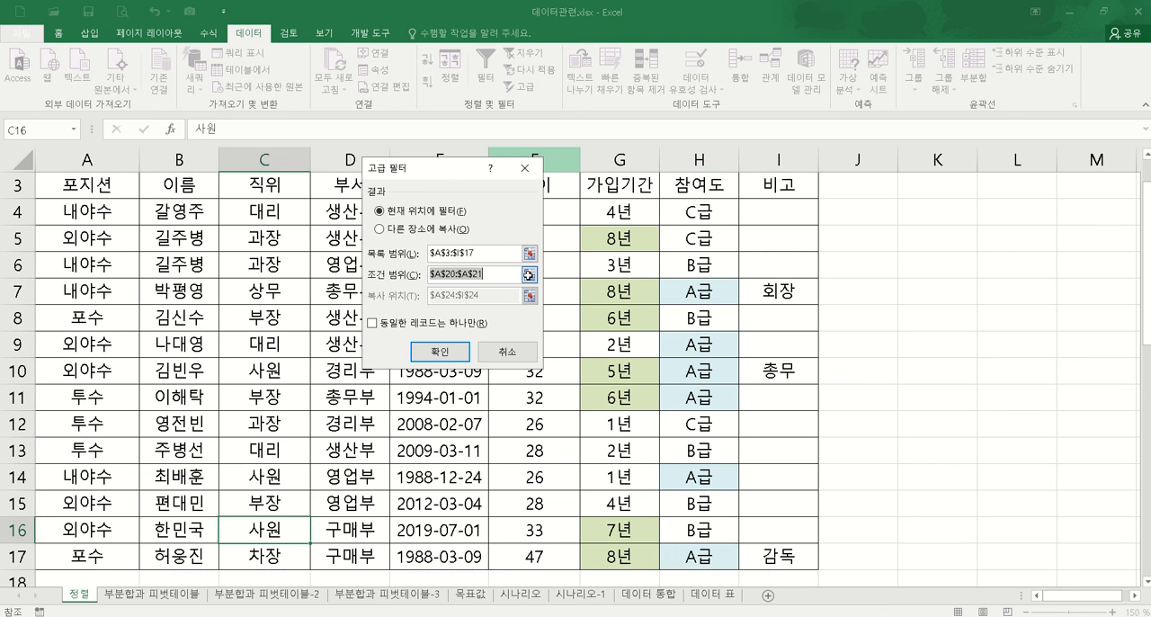
left_click(529, 276)
scroll(529, 276, "down", 3)
left_click_drag(264, 371, 265, 398)
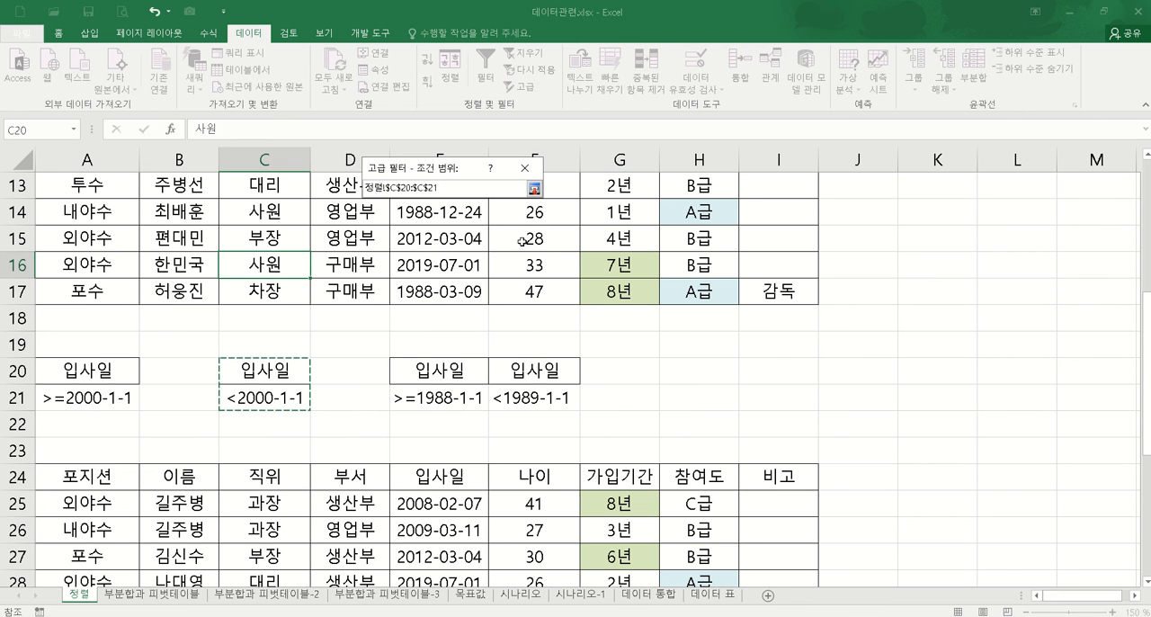
left_click(534, 188)
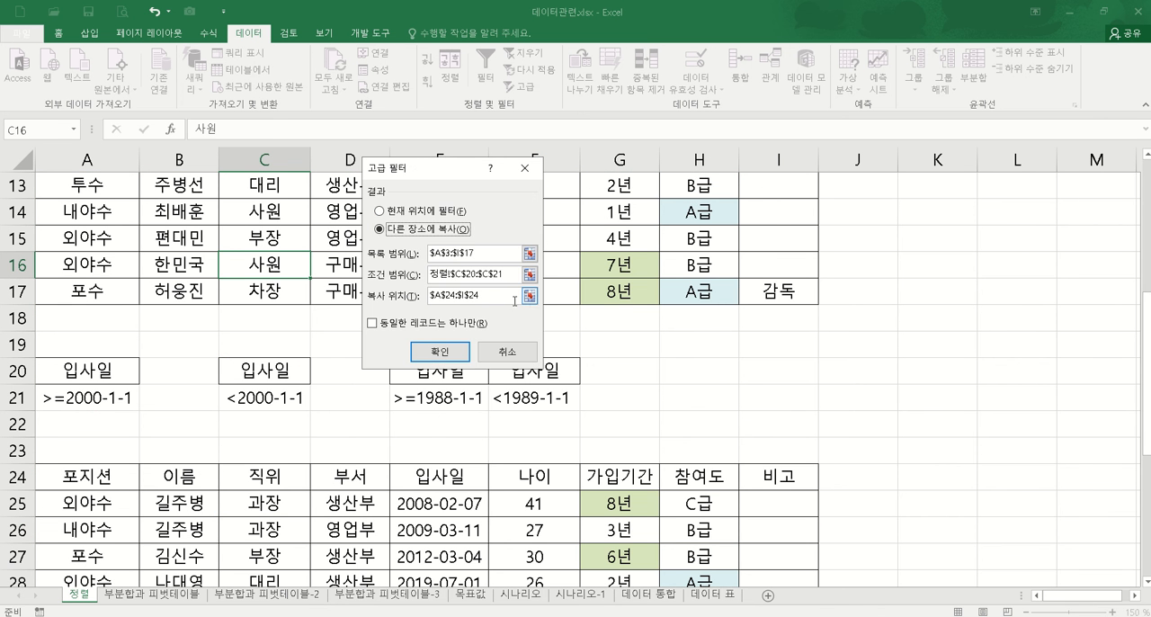
Step: Set the Advanced Filter to copy its results to another location starting at A34, and run it
left_click(530, 296)
scroll(92, 501, "down", 3)
left_click(90, 503)
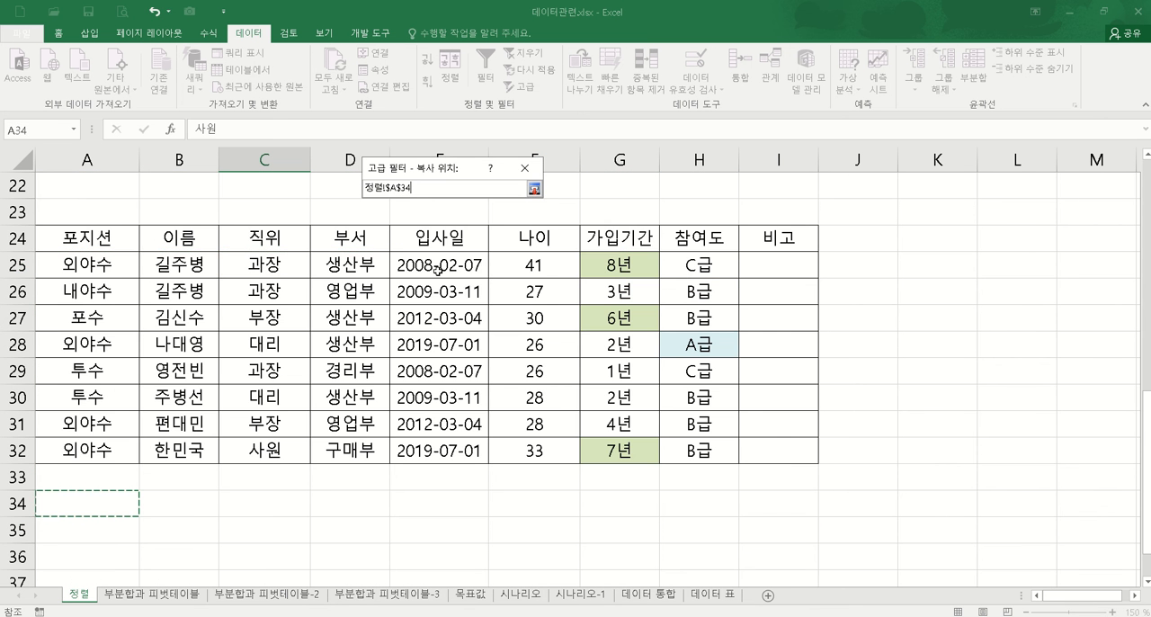
left_click(535, 188)
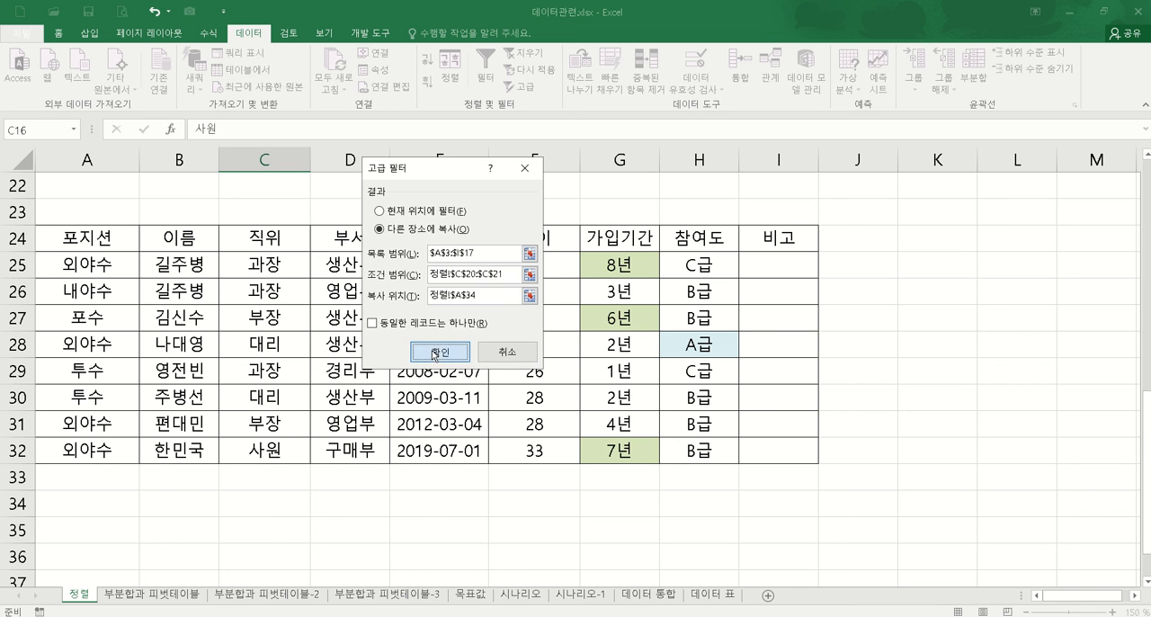
left_click(435, 353)
scroll(405, 349, "down", 2)
scroll(482, 338, "up", 1)
scroll(498, 338, "down", 2)
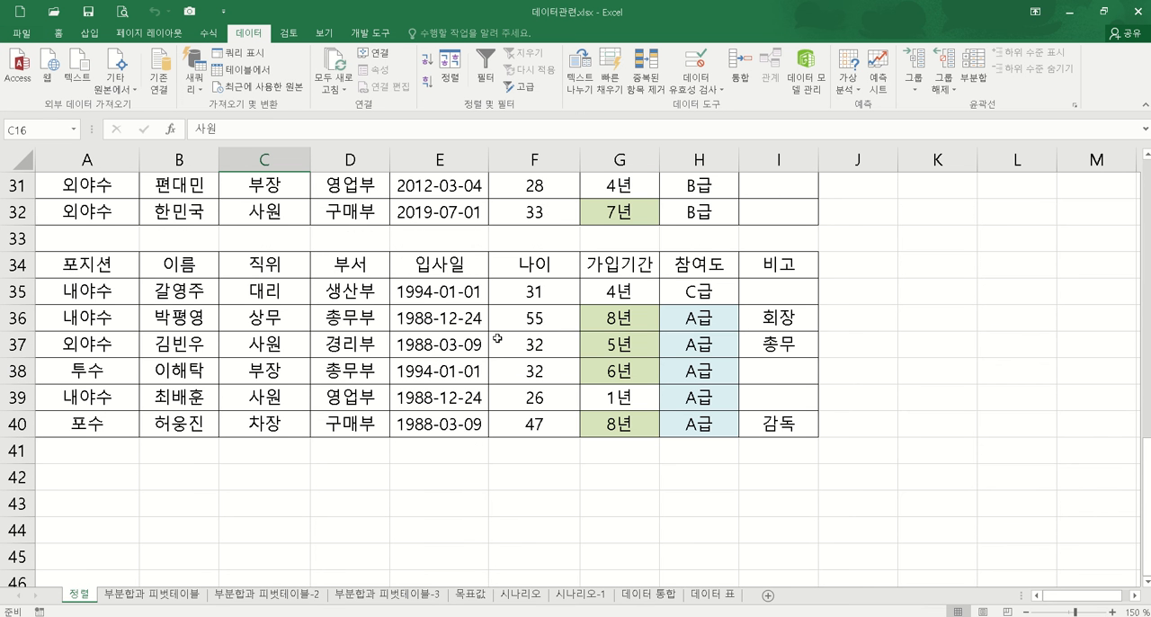
Step: Start another Advanced Filter on the member table A3:I17 with the two-column criteria range E20:F21
scroll(360, 288, "up", 4)
left_click(486, 214)
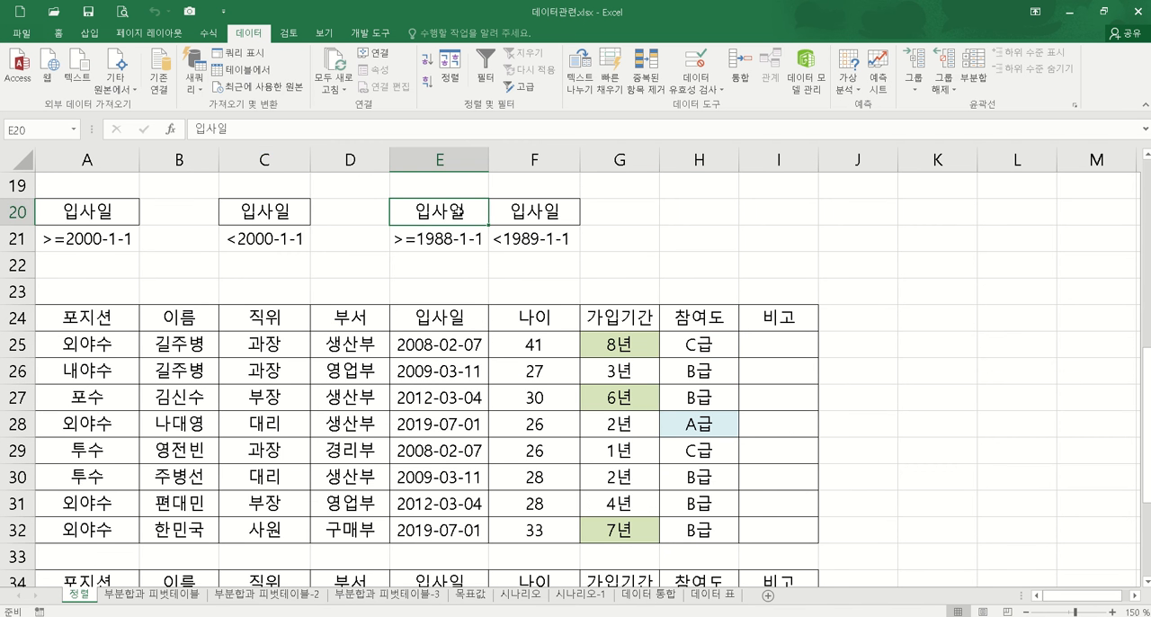
scroll(486, 213, "up", 2)
left_click(534, 216)
left_click(528, 95)
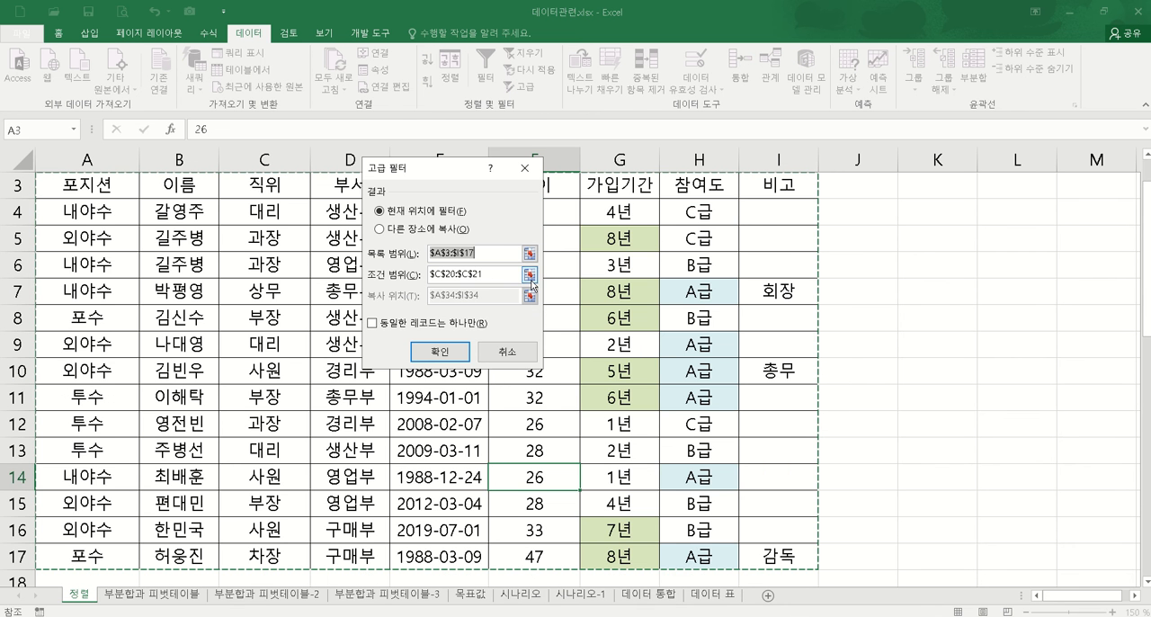
left_click(530, 275)
scroll(530, 274, "down", 4)
left_click_drag(436, 293, 513, 317)
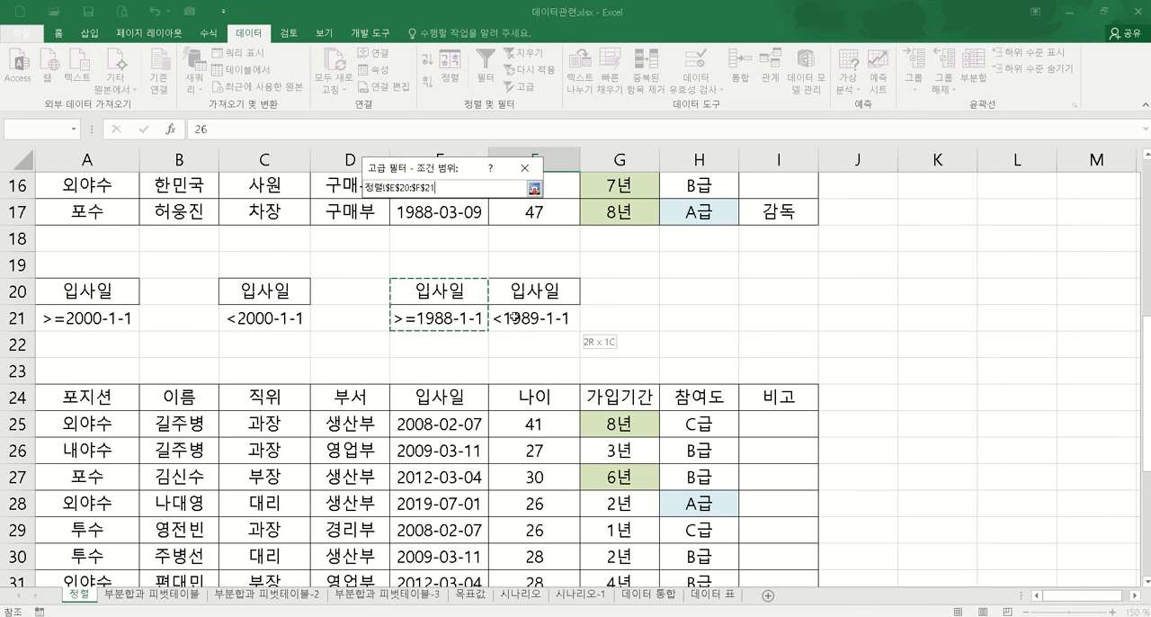
left_click(535, 189)
Step: Choose copying to another location with A43 as the destination, and run the Advanced Filter
left_click(424, 230)
left_click(530, 297)
scroll(122, 389, "down", 7)
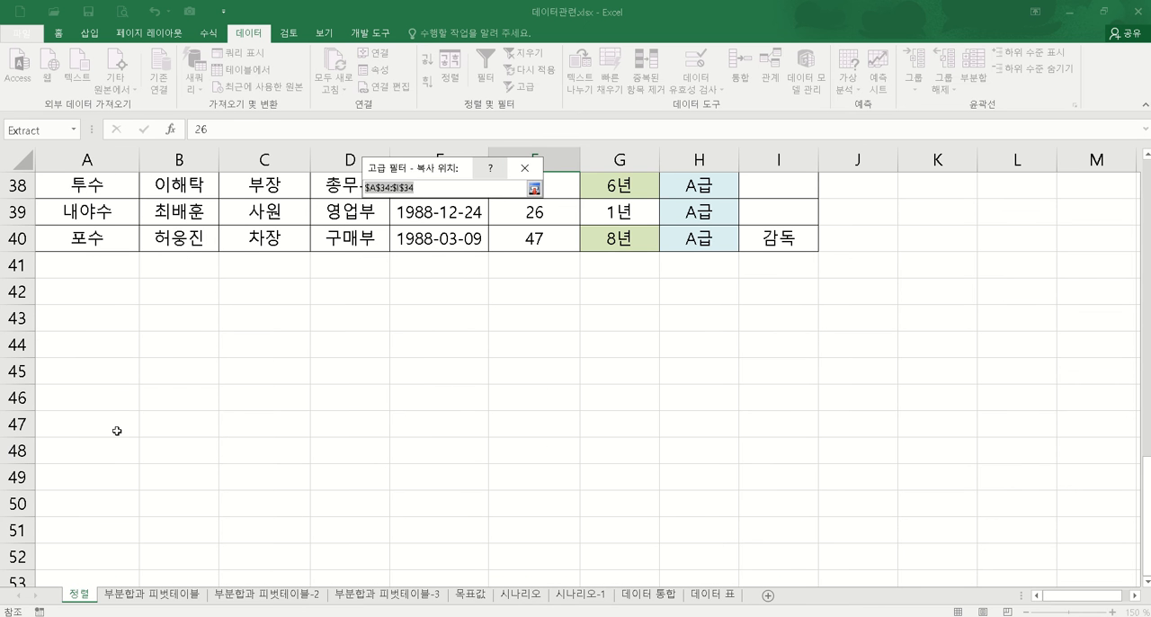
left_click(77, 320)
left_click(534, 188)
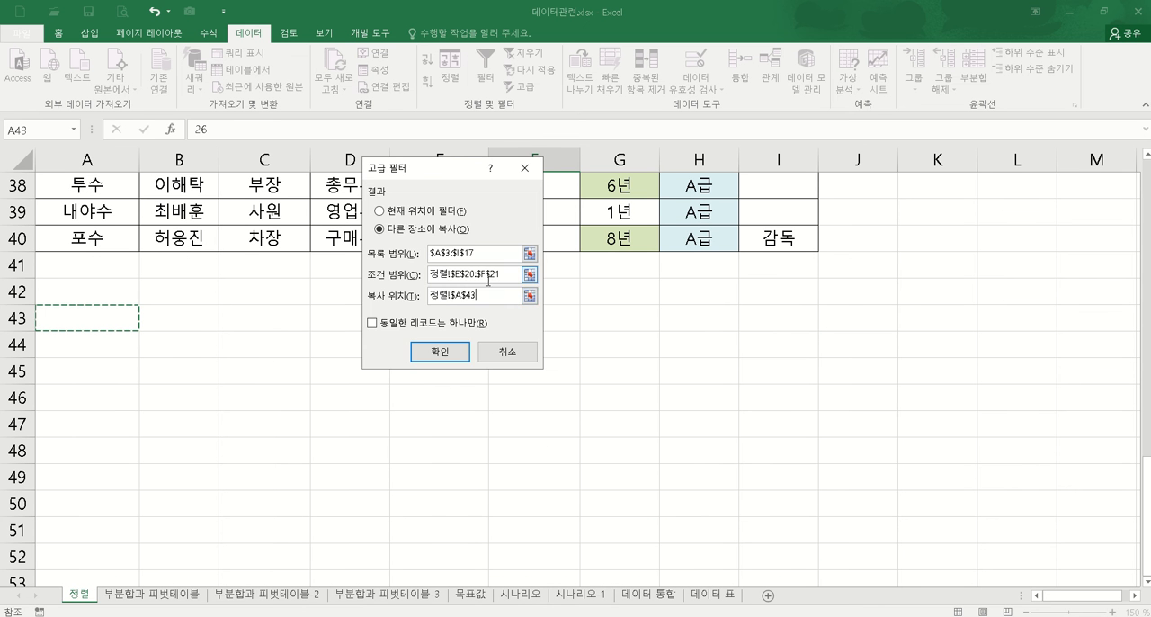
left_click(439, 351)
scroll(646, 486, "up", 8)
scroll(568, 479, "down", 10)
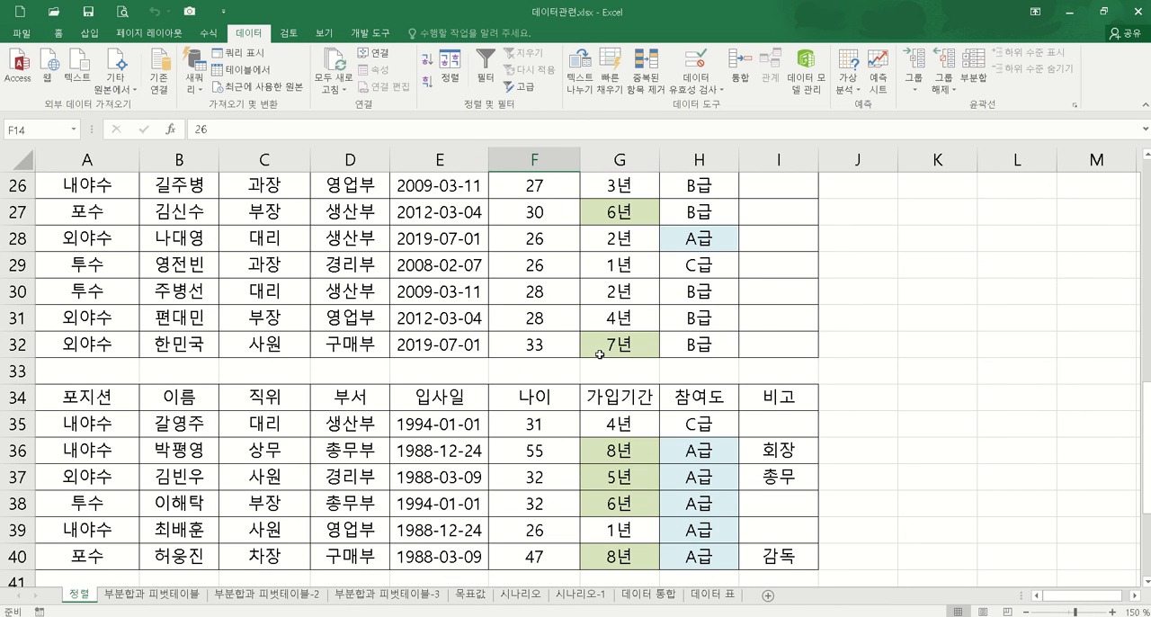
scroll(448, 292, "up", 1)
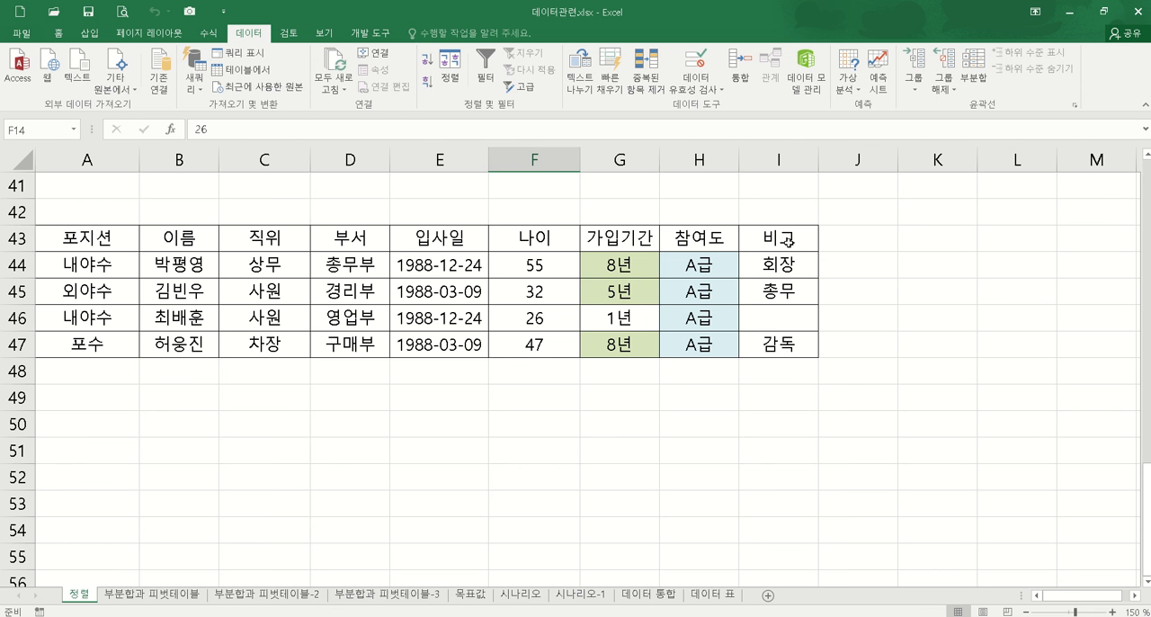
Step: Delete the 가입기간, 참여도 and 비고 cells G43:I47 from the last extract, shifting cells left
left_click_drag(784, 237, 782, 342)
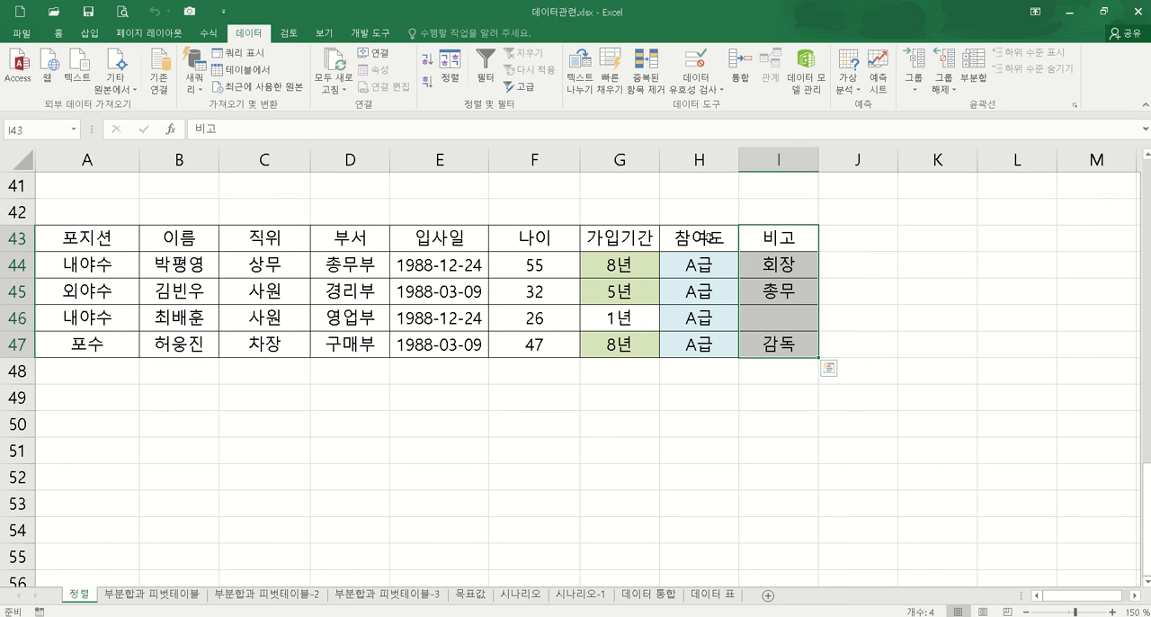
left_click_drag(617, 236, 782, 342)
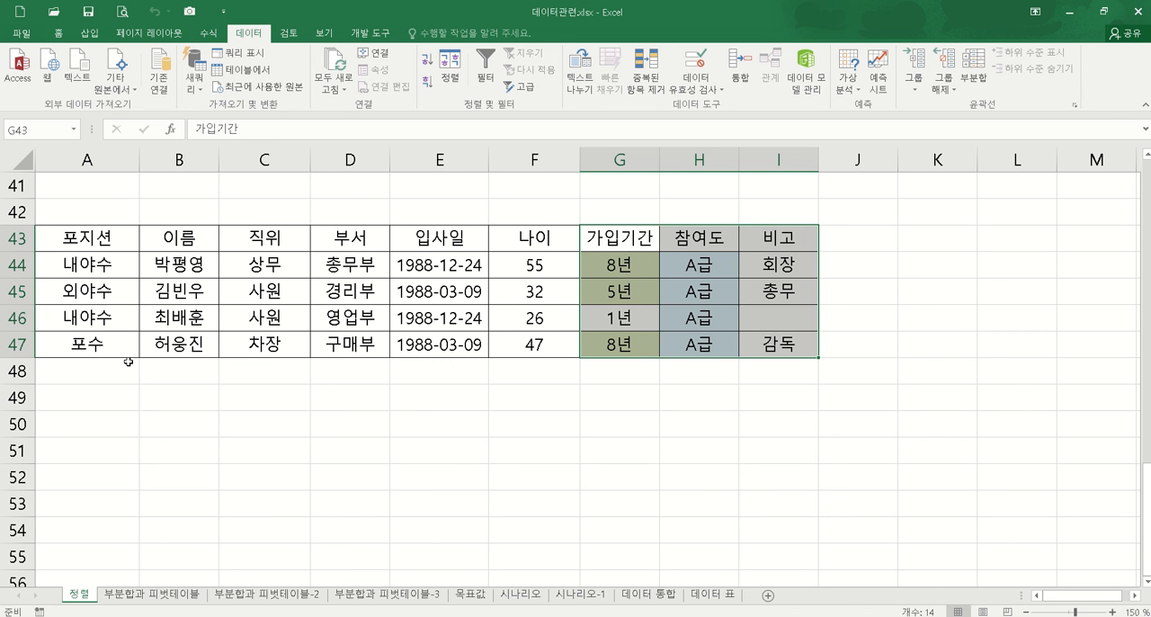
left_click(560, 507)
left_click_drag(620, 237, 779, 344)
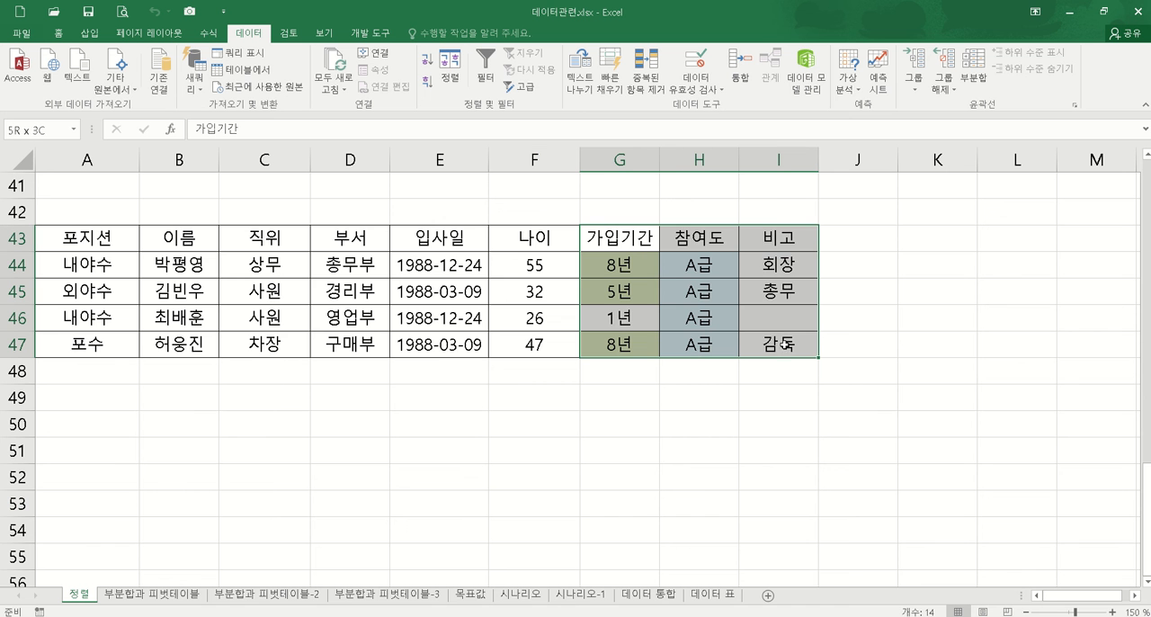
right_click(766, 263)
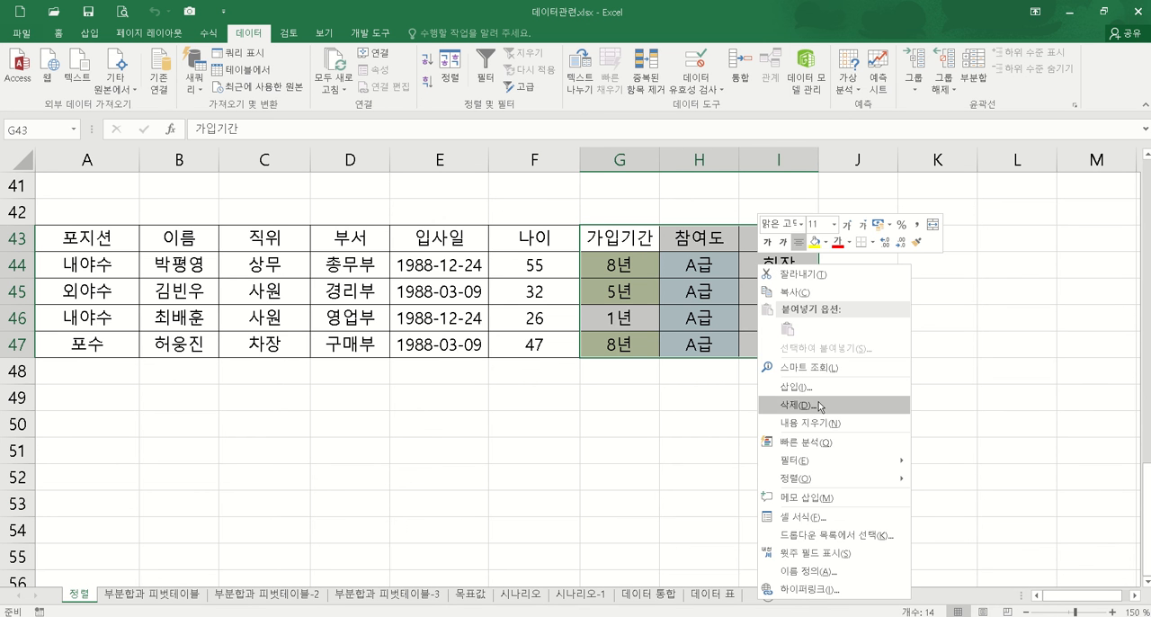
left_click(823, 401)
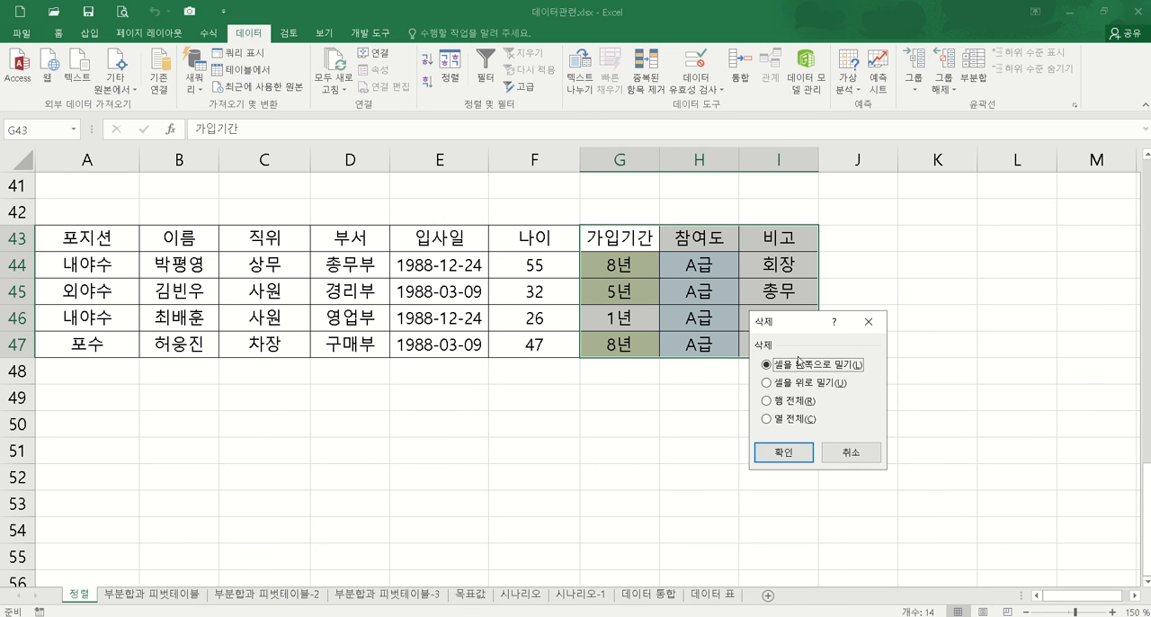
left_click(794, 450)
Step: Delete the 포지션 cells A43:A47 from the last extract, shifting cells left
left_click_drag(86, 237, 113, 337)
right_click(119, 338)
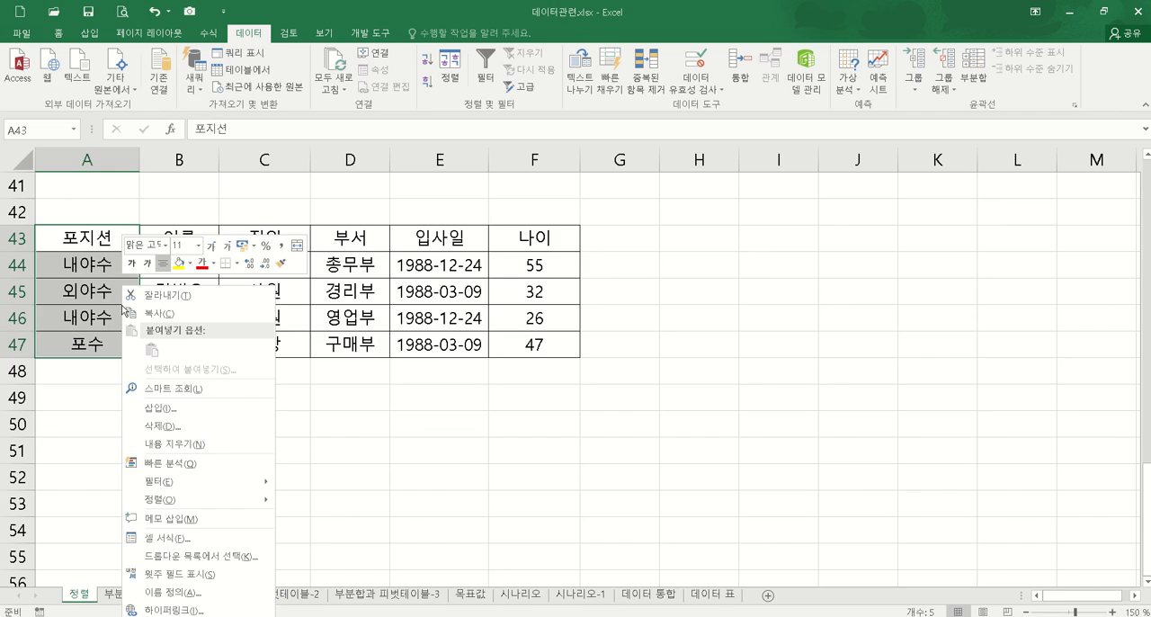
left_click(189, 428)
left_click(155, 476)
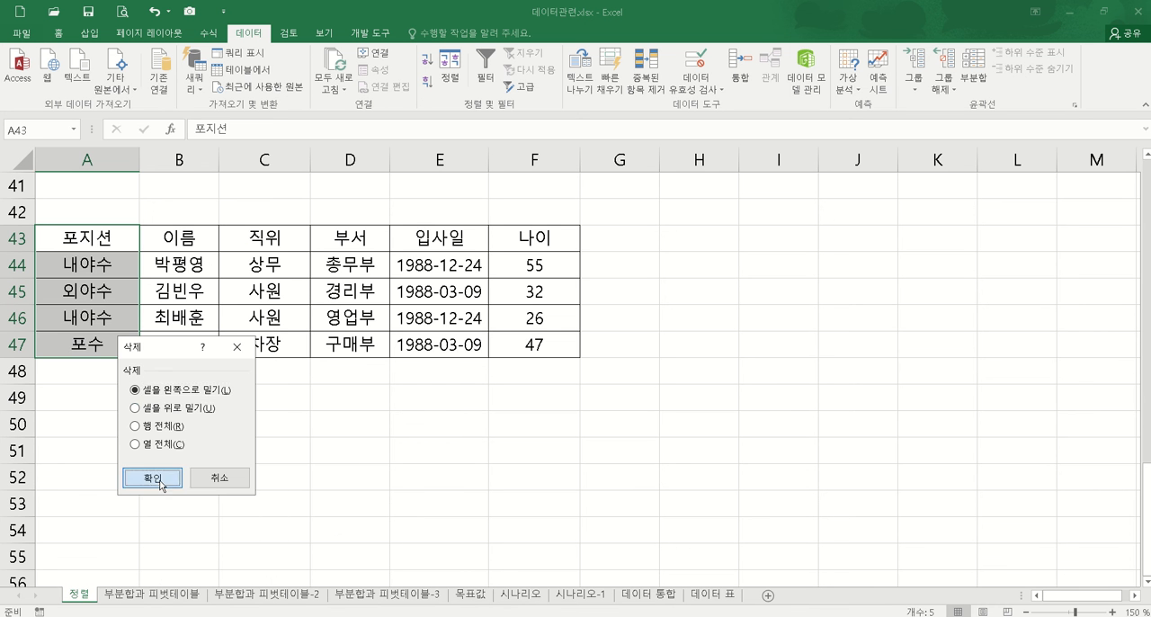
left_click(365, 510)
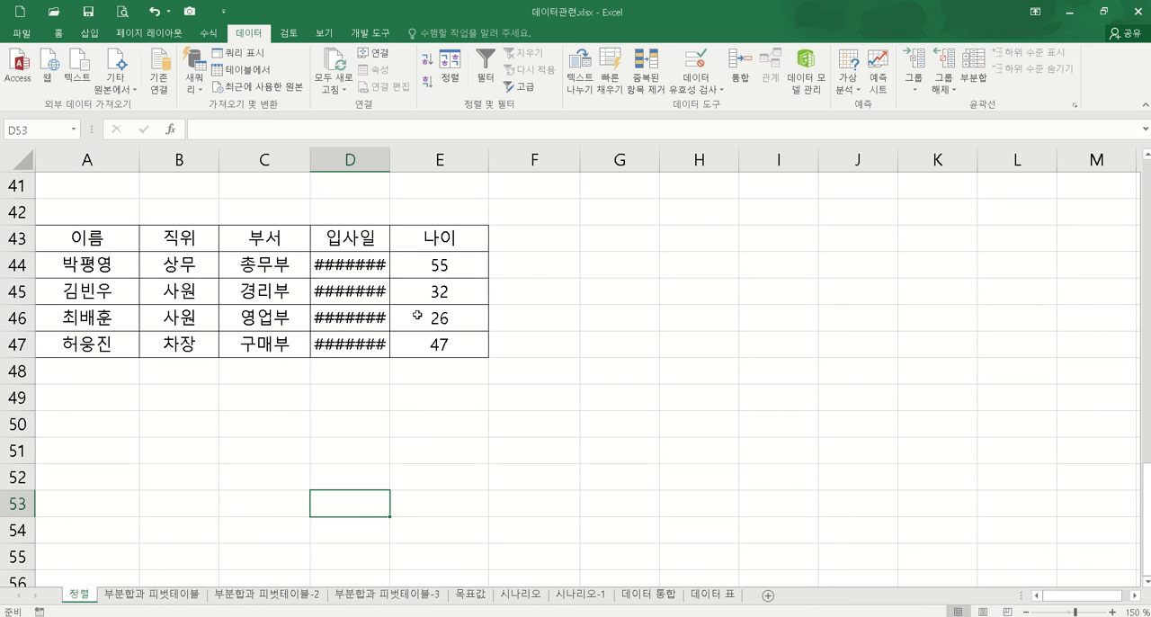
Step: Undo both cell deletions in the extract at A43
key("ctrl+z")
key("ctrl+z")
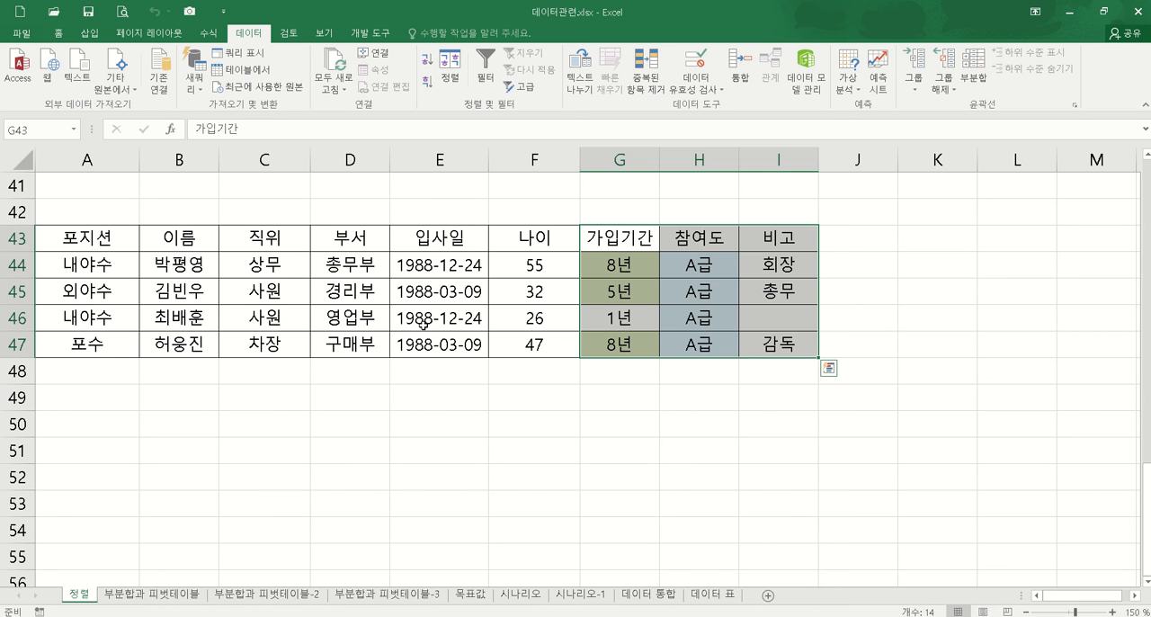
left_click(423, 416)
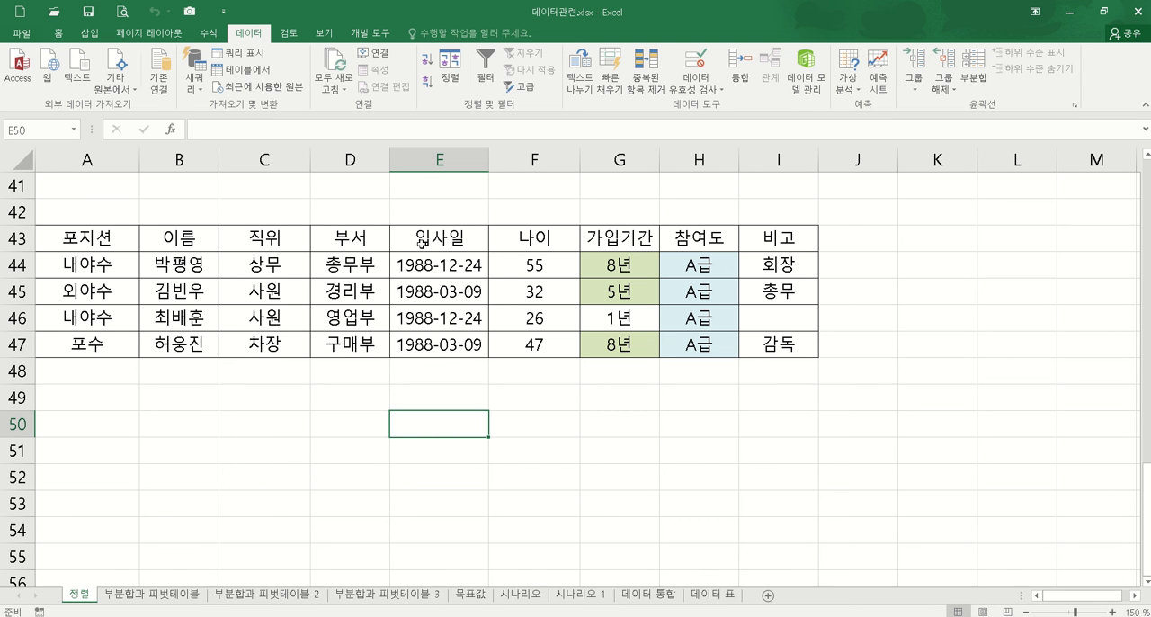
Step: Copy the 이름 header from B3 of the member table to A50 below the extracts
scroll(365, 390, "up", 13)
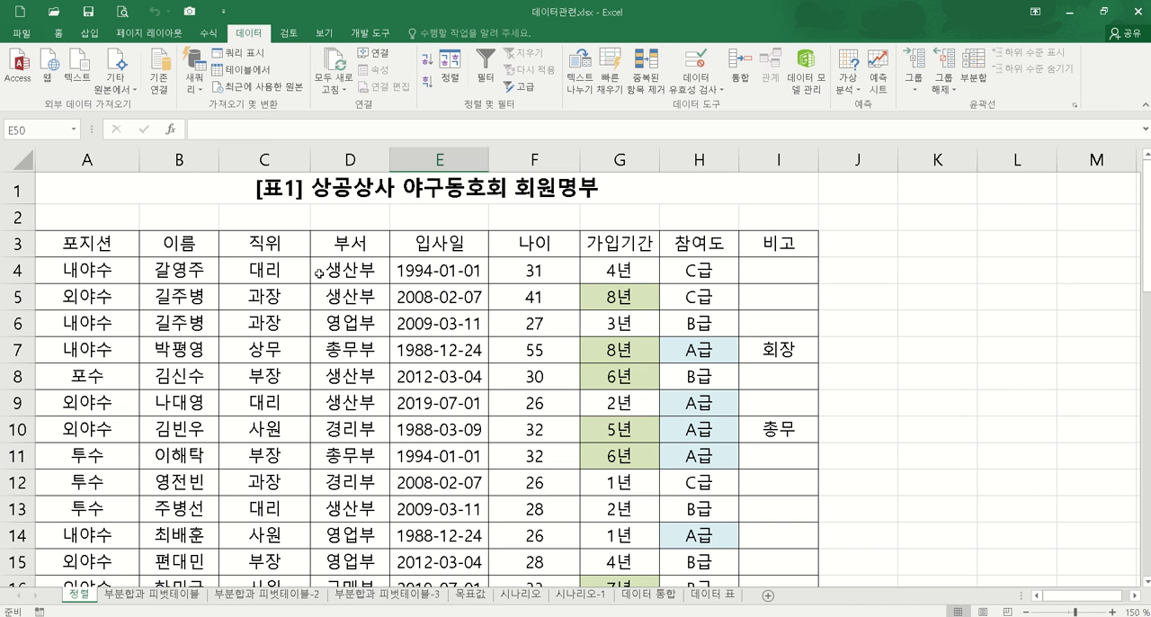
left_click(194, 244)
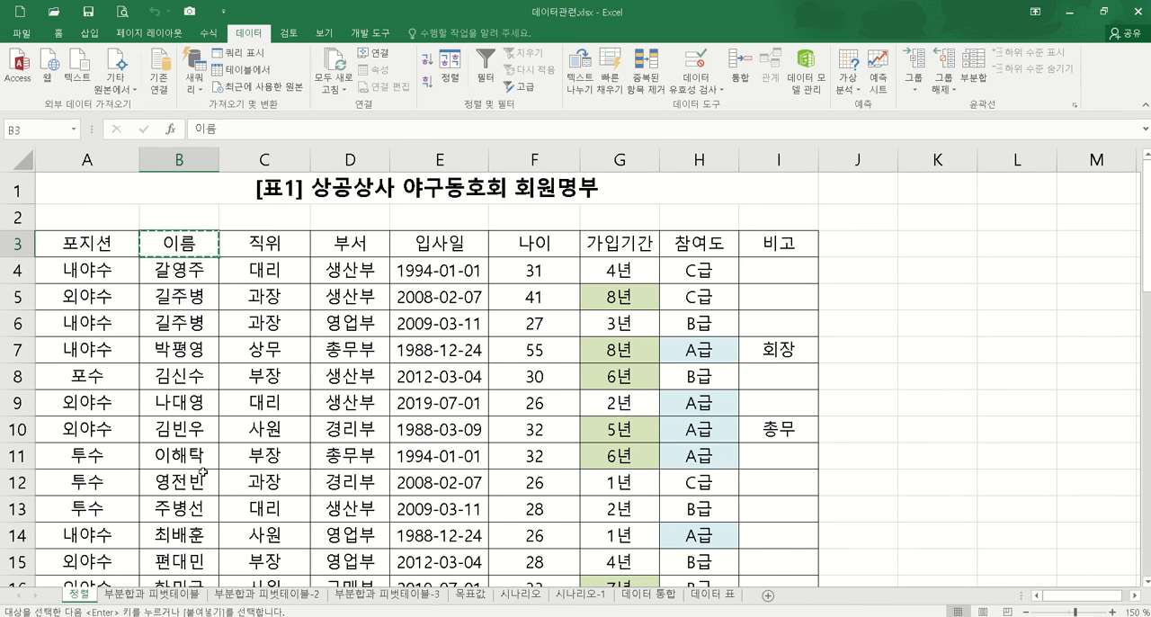
key("ctrl+c")
scroll(241, 351, "down", 15)
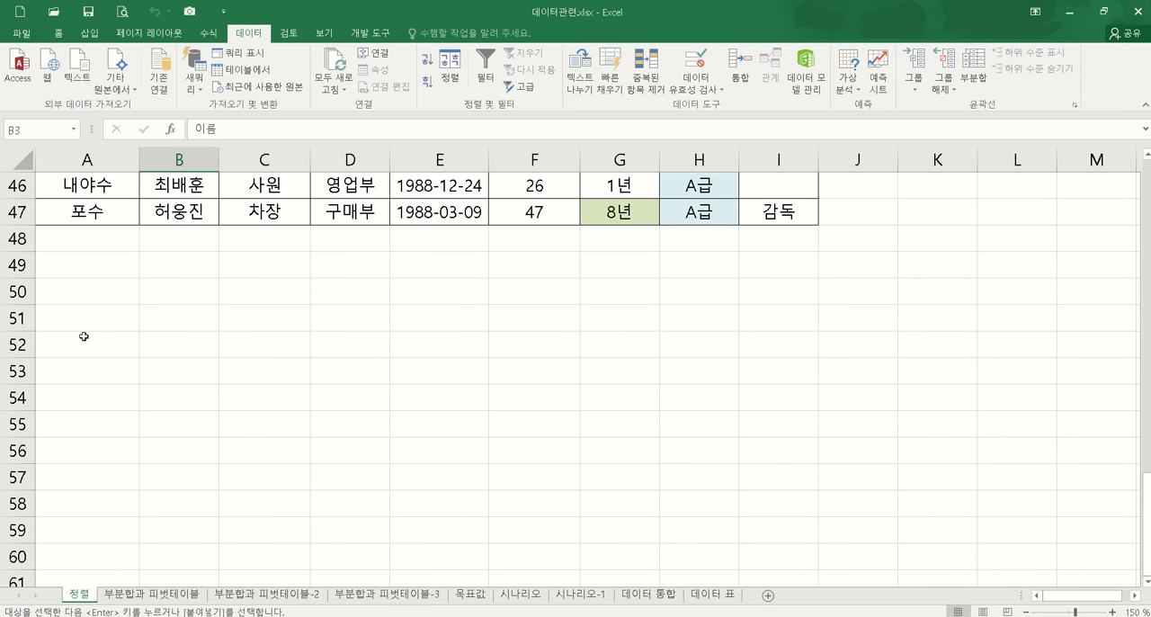
left_click(66, 291)
key("ctrl+v")
scroll(382, 336, "up", 7)
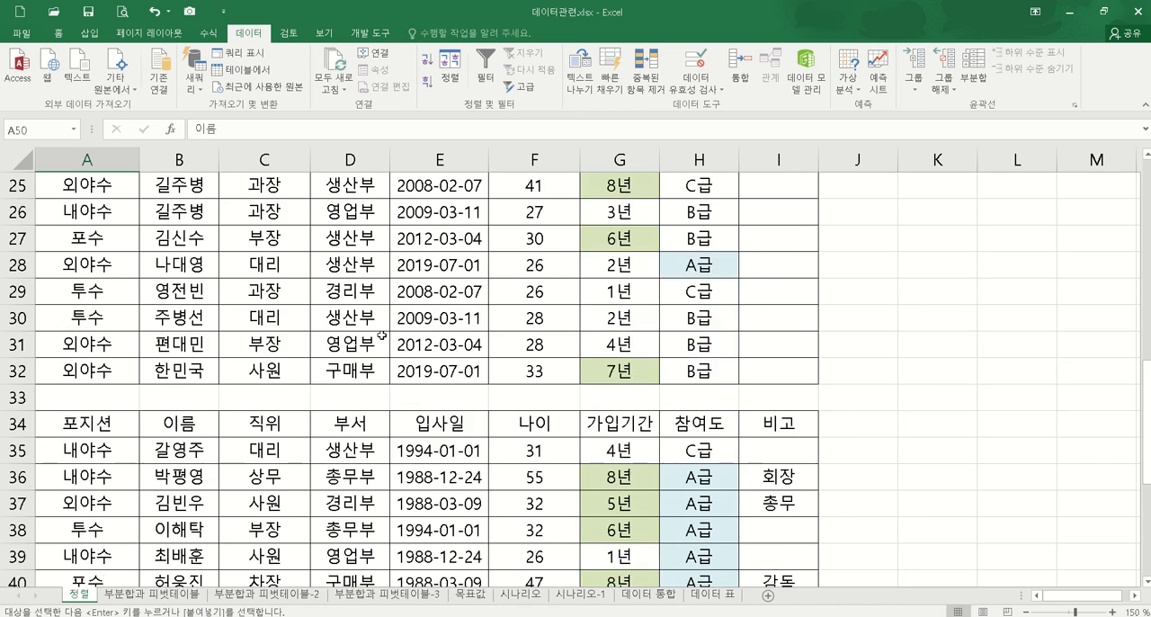
scroll(382, 336, "up", 8)
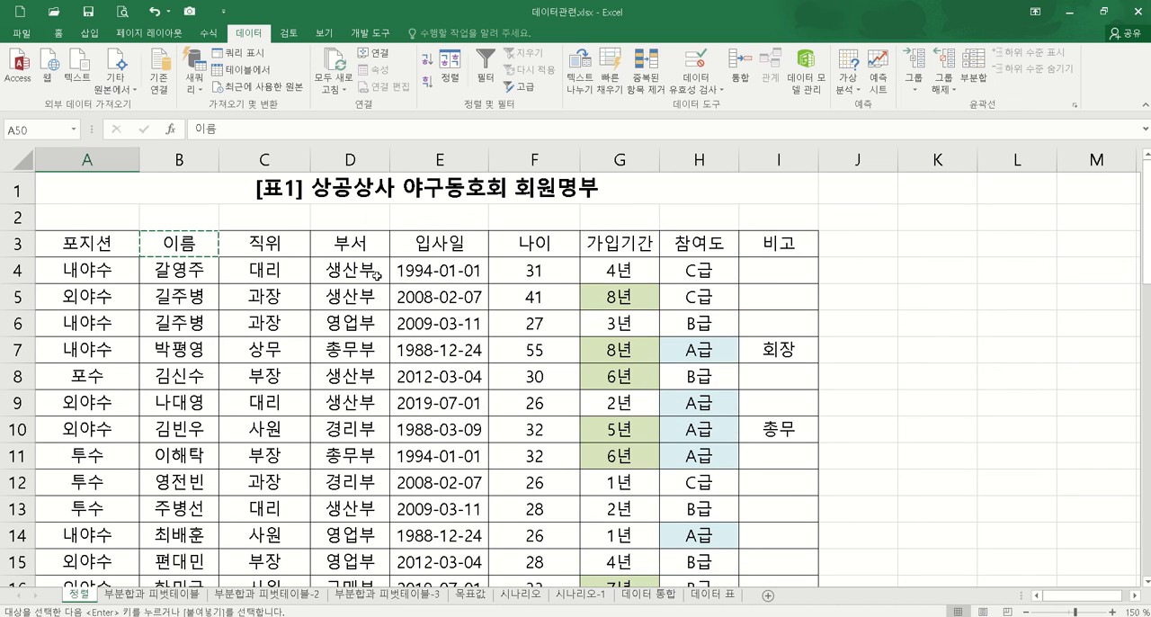
key("Return")
Step: Delete rows 24 to 47 containing the three extracted tables
scroll(663, 252, "up", 11)
scroll(327, 401, "down", 4)
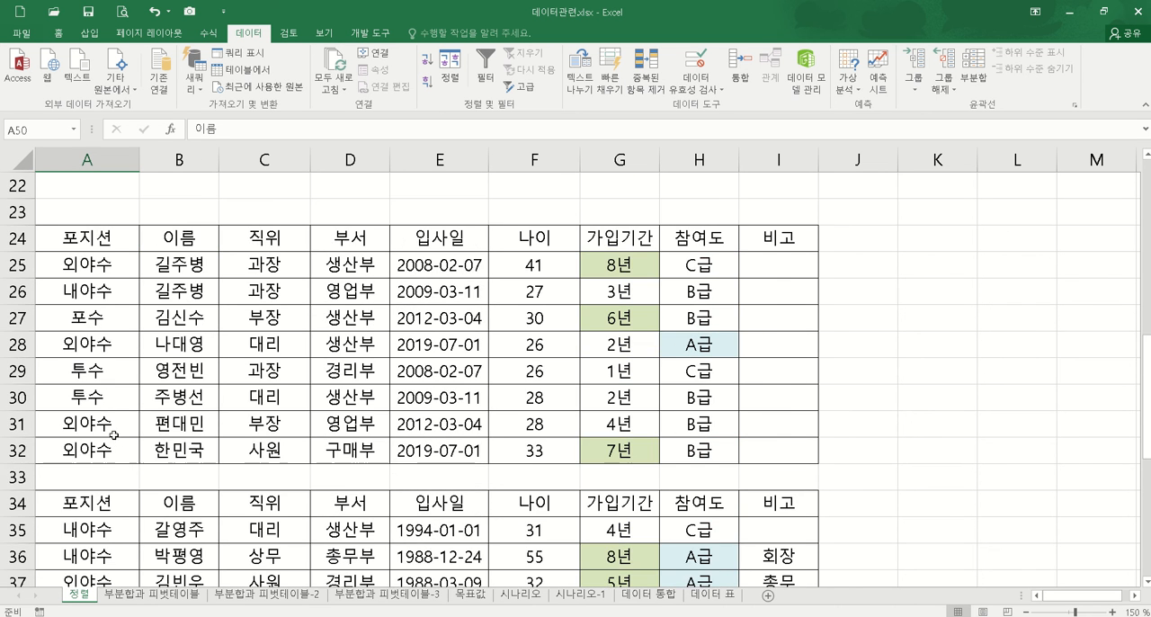
scroll(117, 430, "down", 6)
scroll(123, 414, "up", 7)
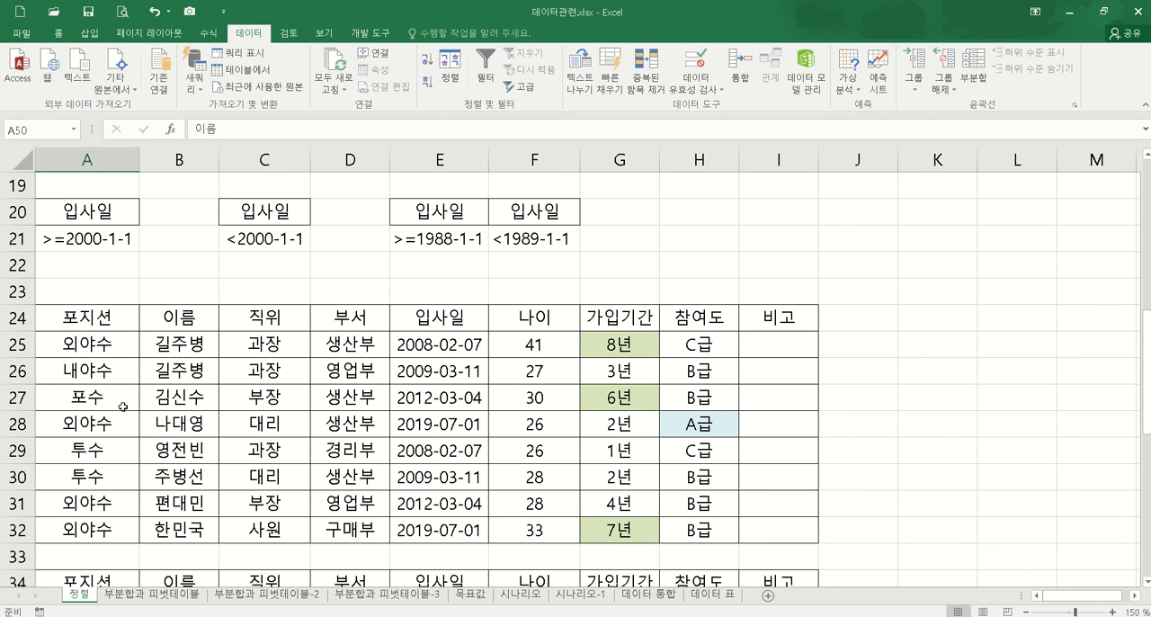
left_click_drag(30, 324, 18, 454)
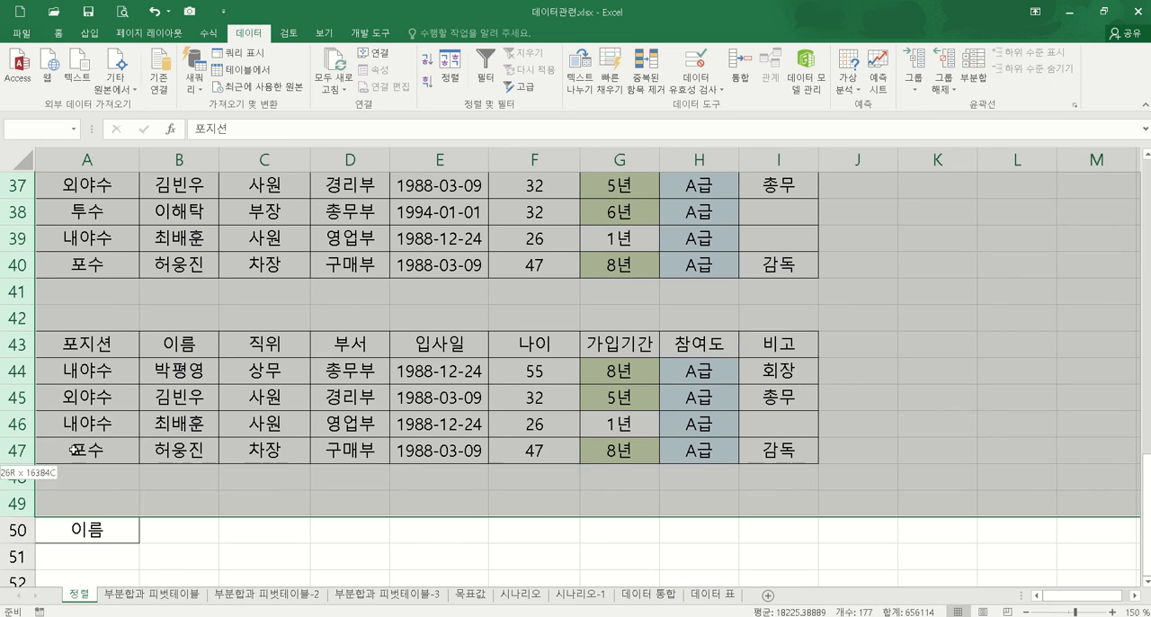
right_click(27, 371)
left_click(90, 491)
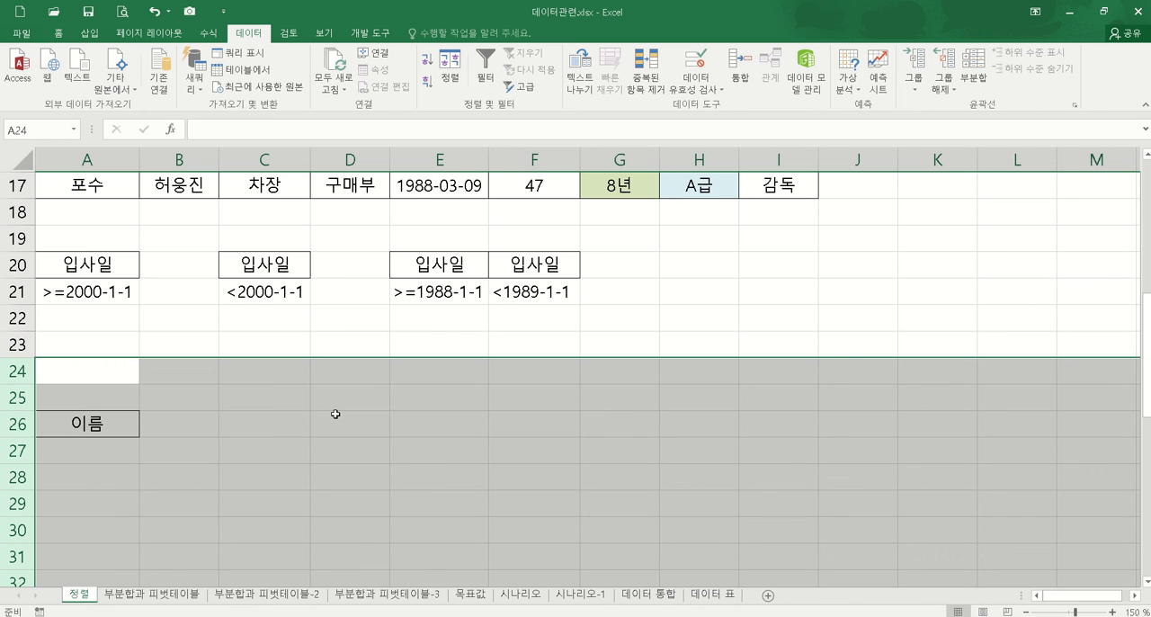
left_click(304, 219)
Step: Delete the empty rows 22 to 24 between the hire-date criteria and the copied 이름 header
scroll(264, 388, "up", 2)
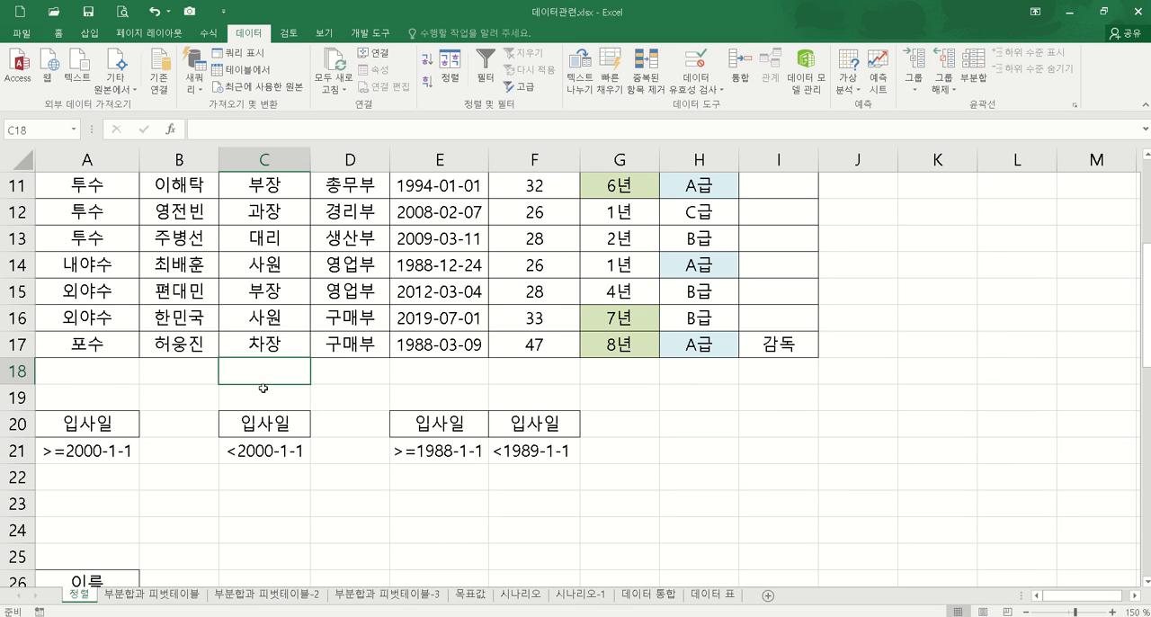
left_click_drag(18, 477, 18, 531)
right_click(20, 531)
left_click(78, 433)
left_click(666, 399)
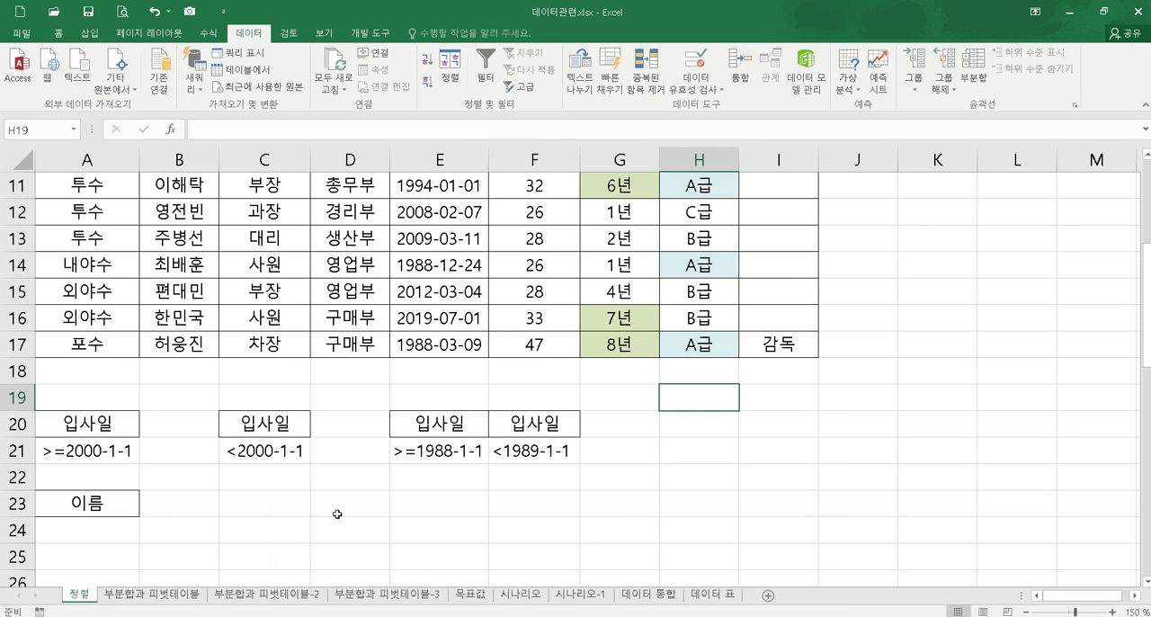
Step: Copy the 입사일 header from the member table to B23, beside the copied 이름 header
scroll(470, 330, "up", 3)
scroll(457, 351, "down", 3)
scroll(455, 355, "up", 3)
left_click(430, 212)
key("ctrl+c")
scroll(237, 525, "down", 3)
left_click(168, 502)
key("ctrl+v")
scroll(496, 402, "up", 4)
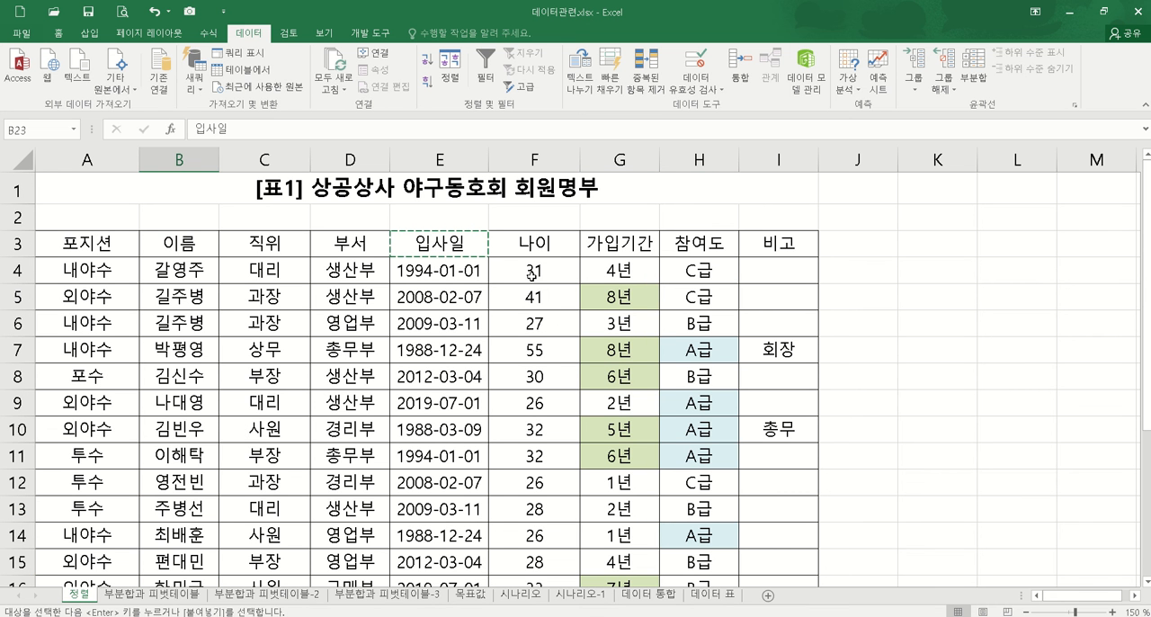
Step: Copy the 부서 header from D3 of the member table to C23, beside the copied 입사일 header
left_click(261, 247)
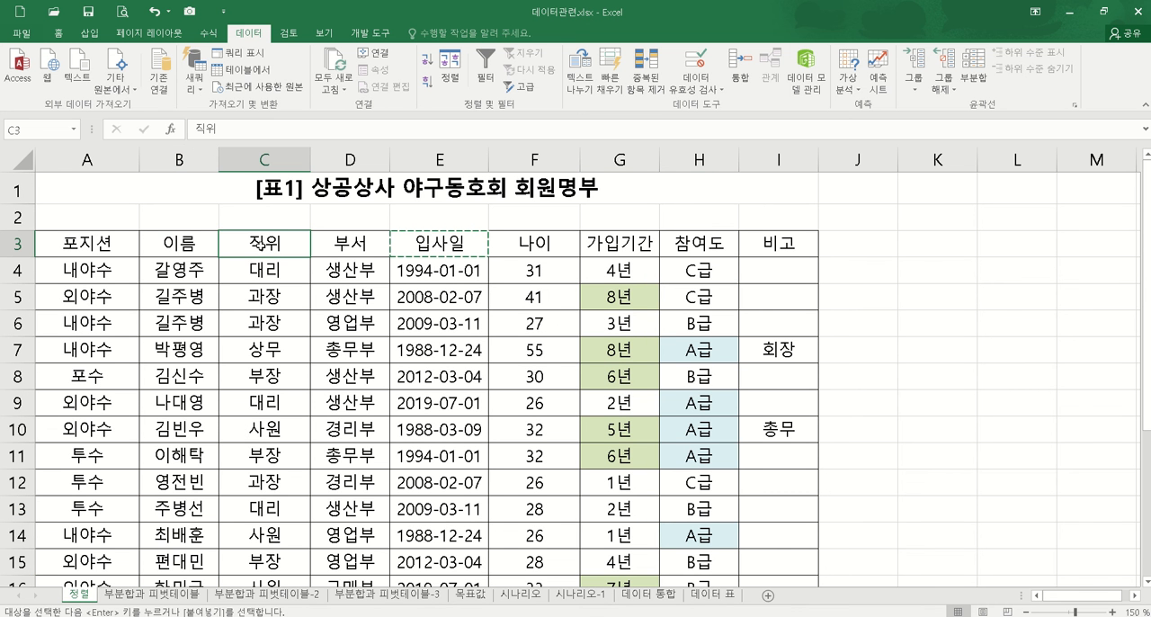
left_click(337, 245)
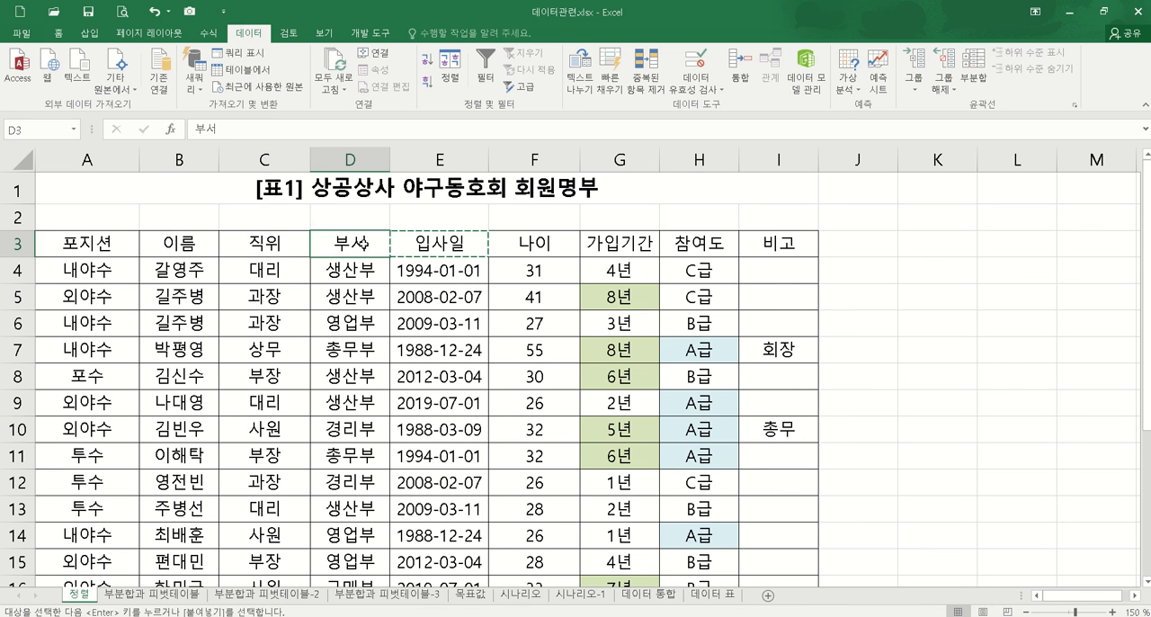
key("ctrl+c")
scroll(362, 250, "down", 3)
left_click(252, 527)
key("ctrl+v")
scroll(363, 470, "up", 3)
Step: Copy the 직위 header from C3 of the member table to D23 in the extract header row
left_click(264, 252)
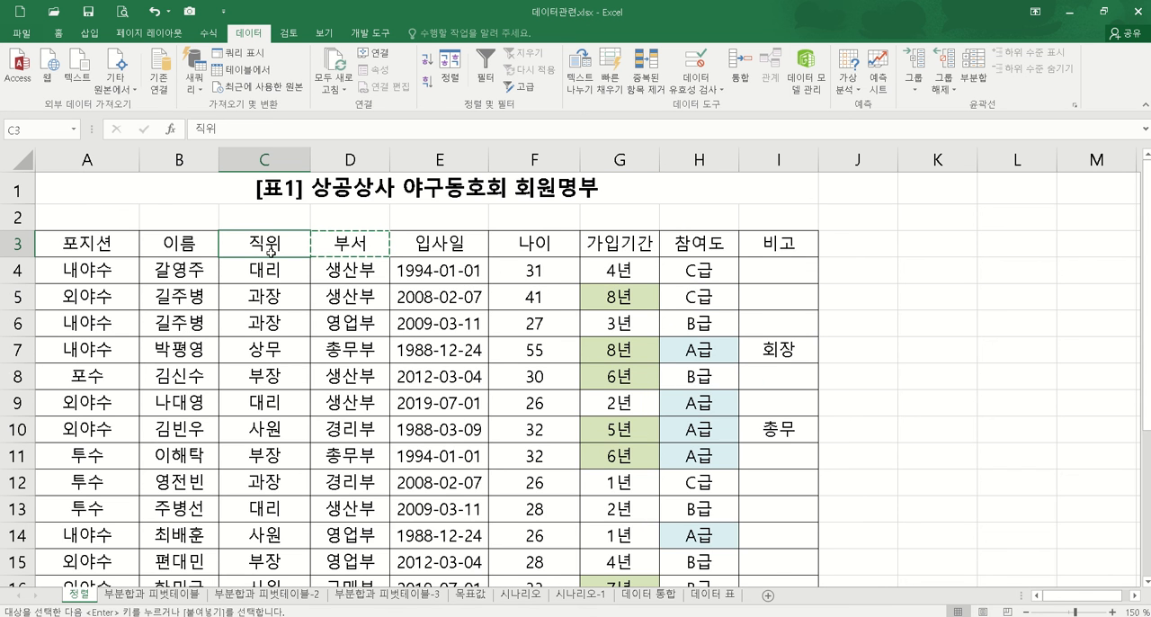
scroll(387, 445, "down", 3)
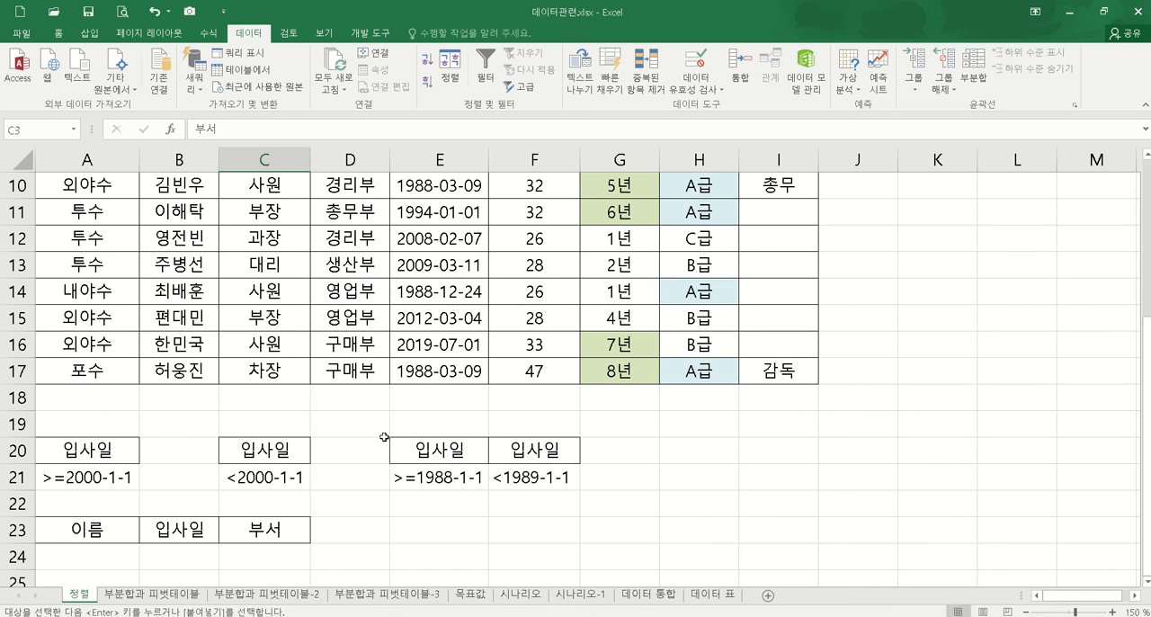
scroll(384, 437, "up", 3)
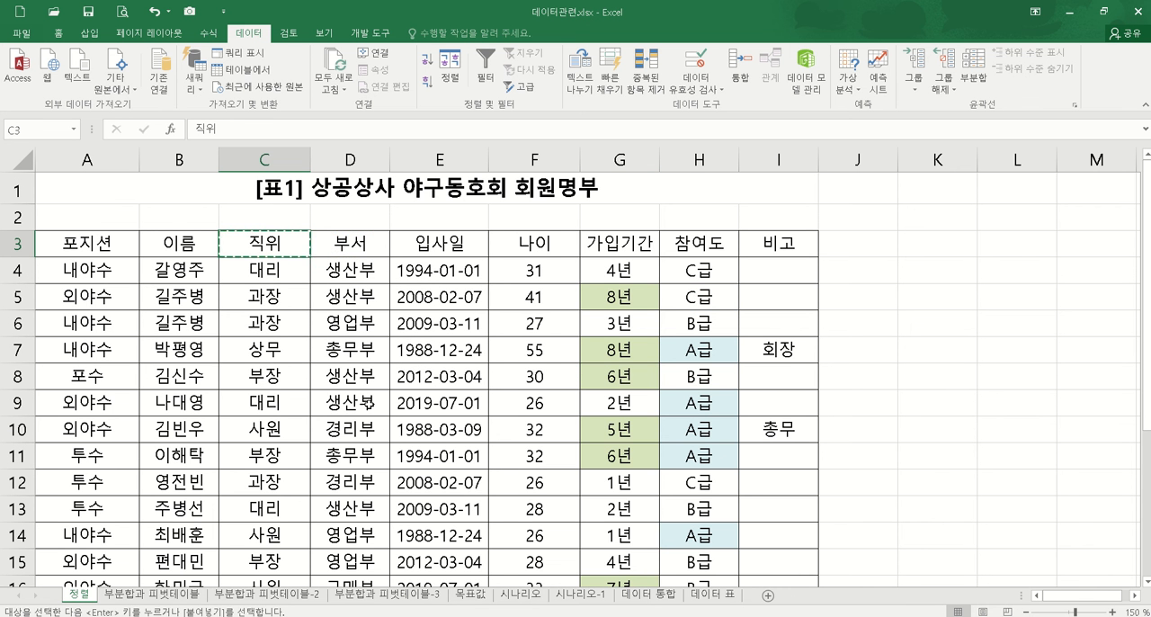
scroll(357, 480, "down", 3)
left_click(342, 522)
key("ctrl+v")
scroll(467, 481, "up", 3)
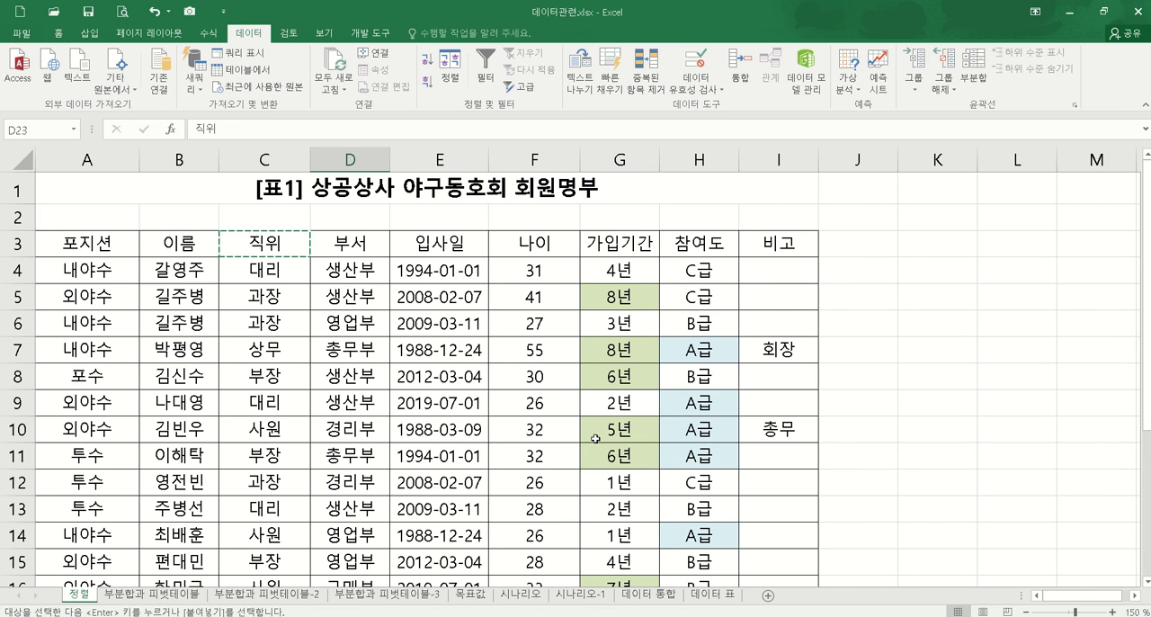
Step: Copy the 나이 header from F3 of the member table to E23 in the extract header row
left_click(557, 243)
key("ctrl+c")
scroll(486, 387, "down", 3)
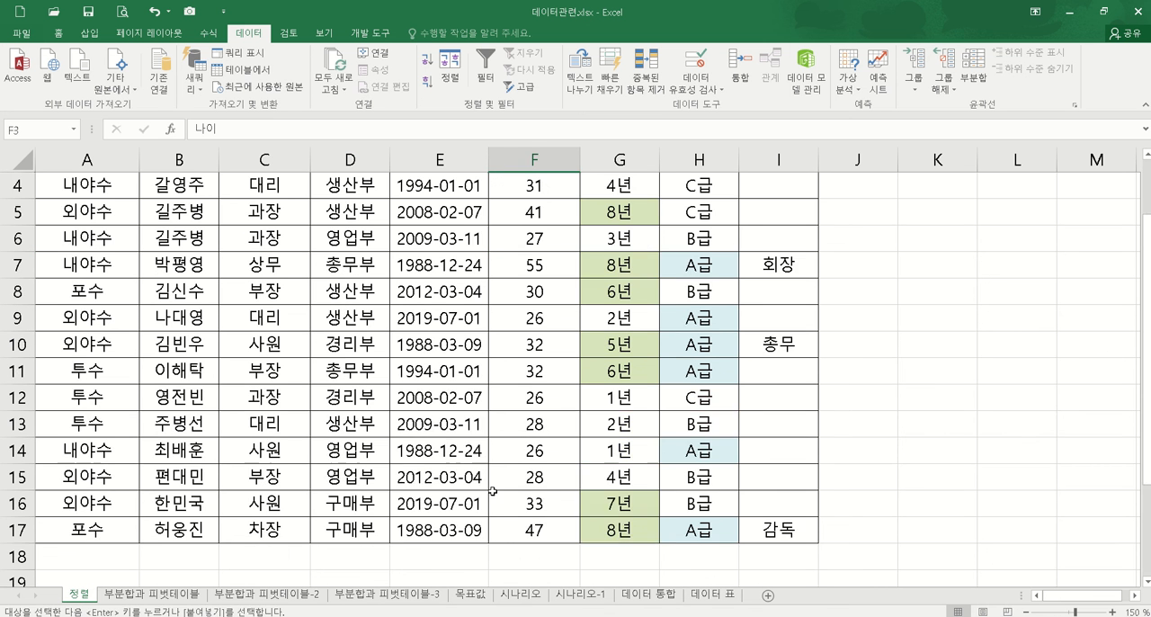
left_click(426, 528)
key("ctrl+v")
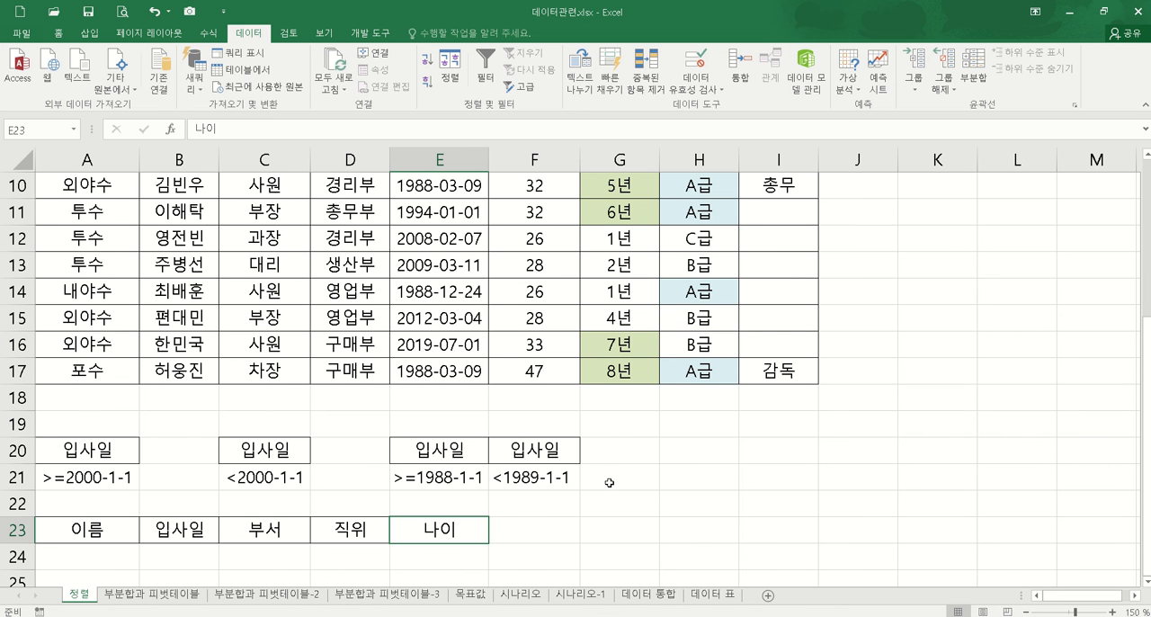
scroll(619, 477, "up", 2)
scroll(603, 473, "up", 1)
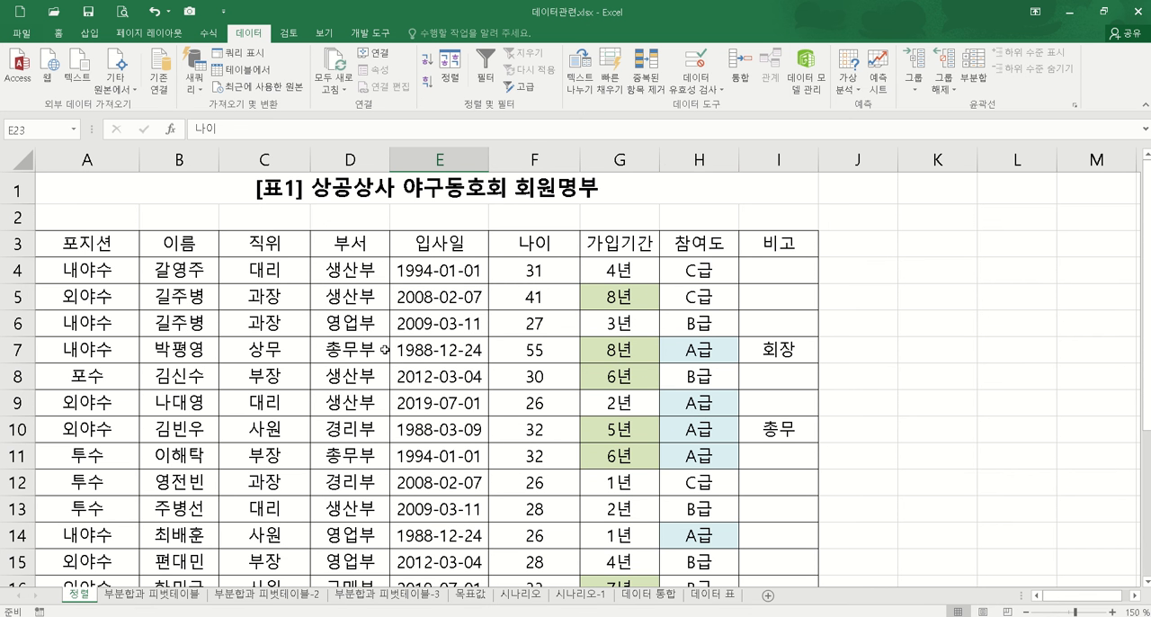
Step: Copy the non-adjacent 이름, 입사일, 부서, 직위 and 나이 headers from row 3 together to A28
left_click(182, 242)
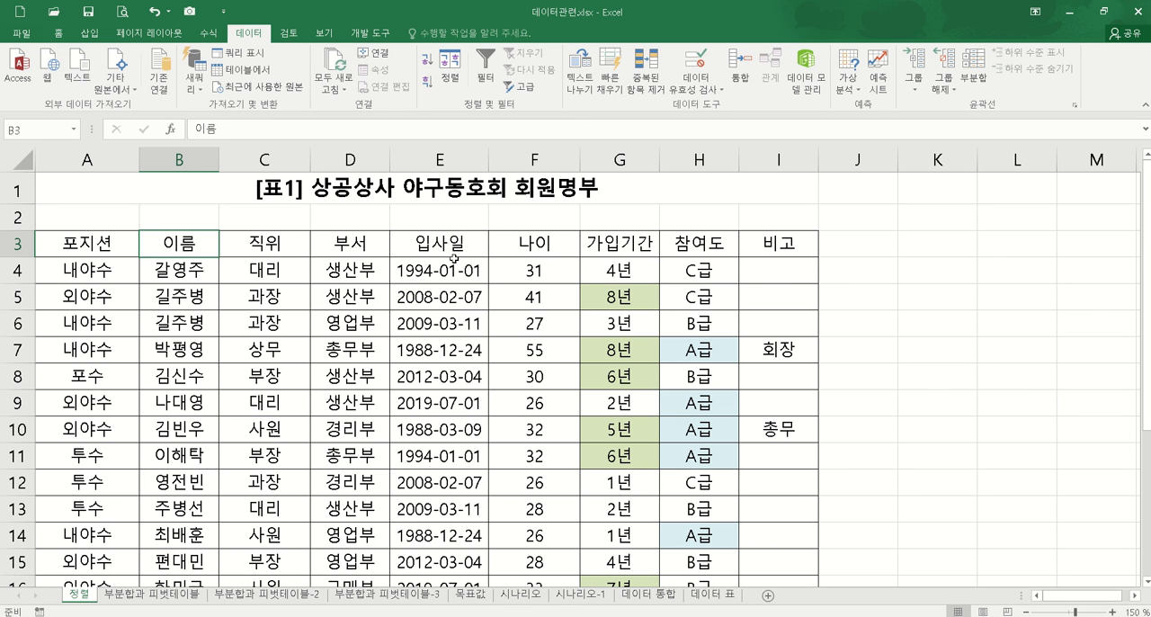
left_click(480, 253, "ctrl")
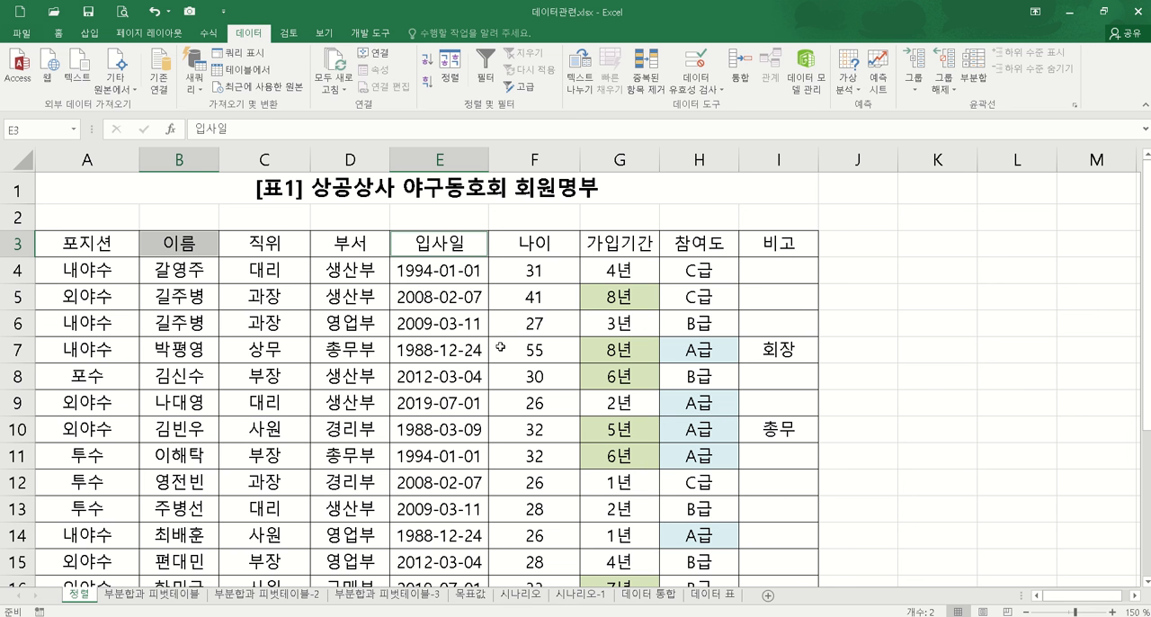
left_click(341, 250, "ctrl")
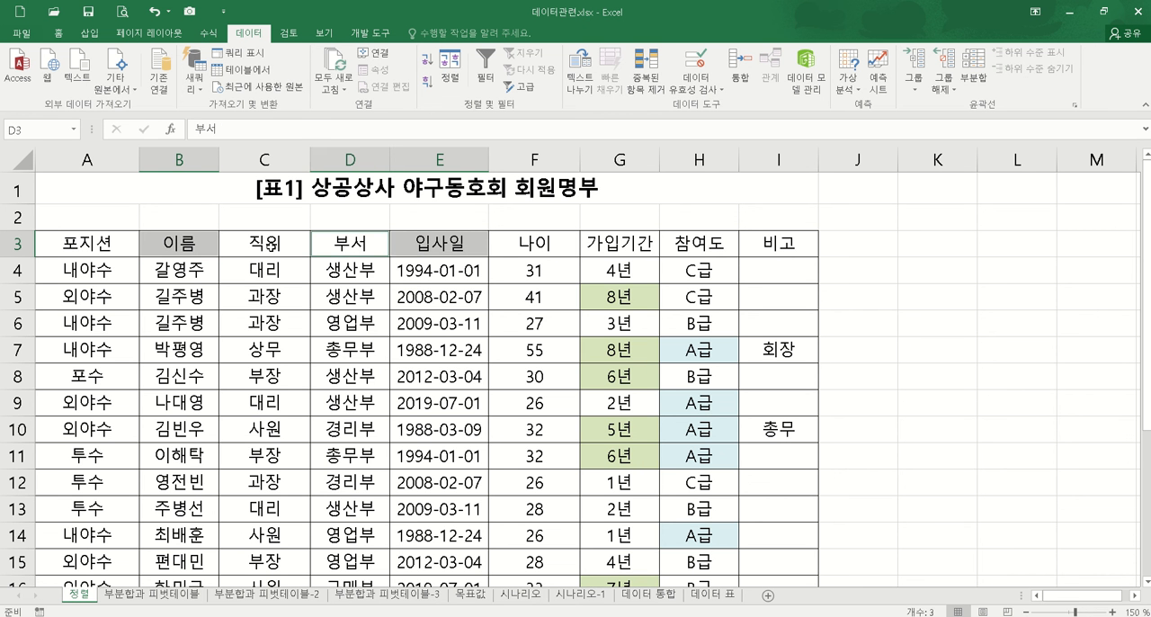
left_click(271, 248, "ctrl")
left_click(538, 245, "ctrl")
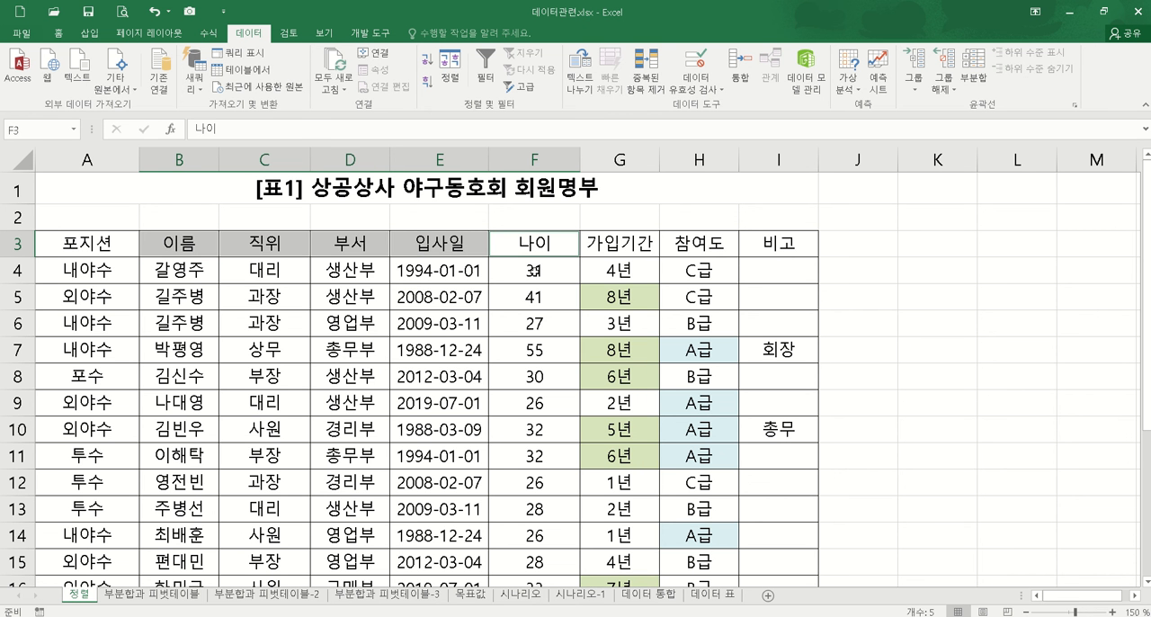
key("ctrl+c")
scroll(239, 471, "down", 5)
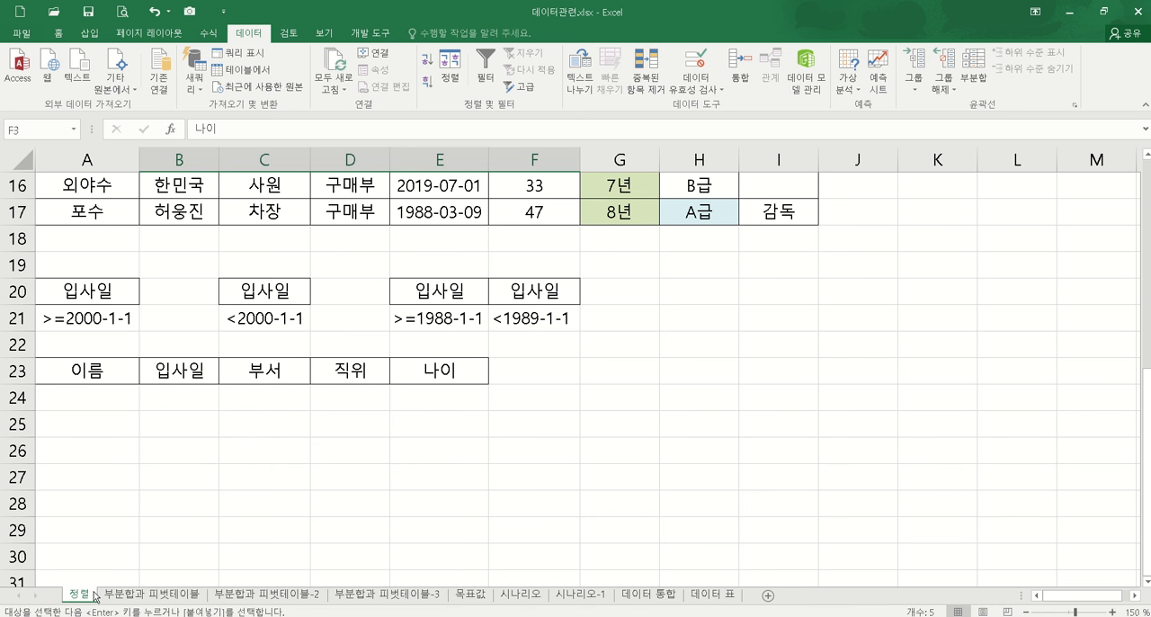
left_click(89, 511)
key("ctrl+v")
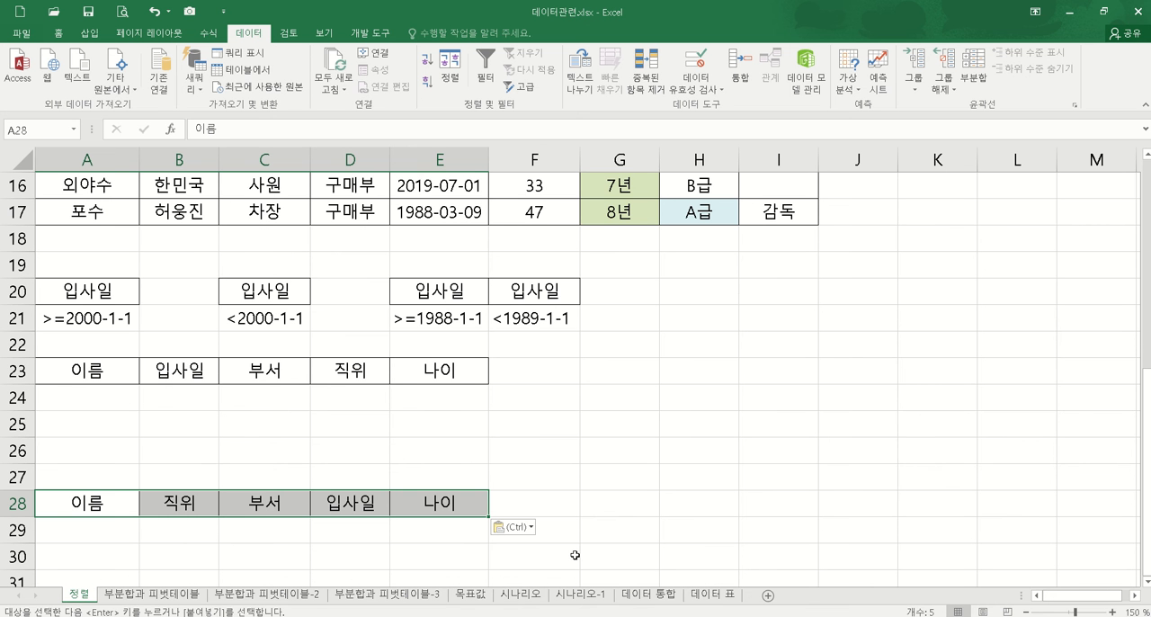
key("Escape")
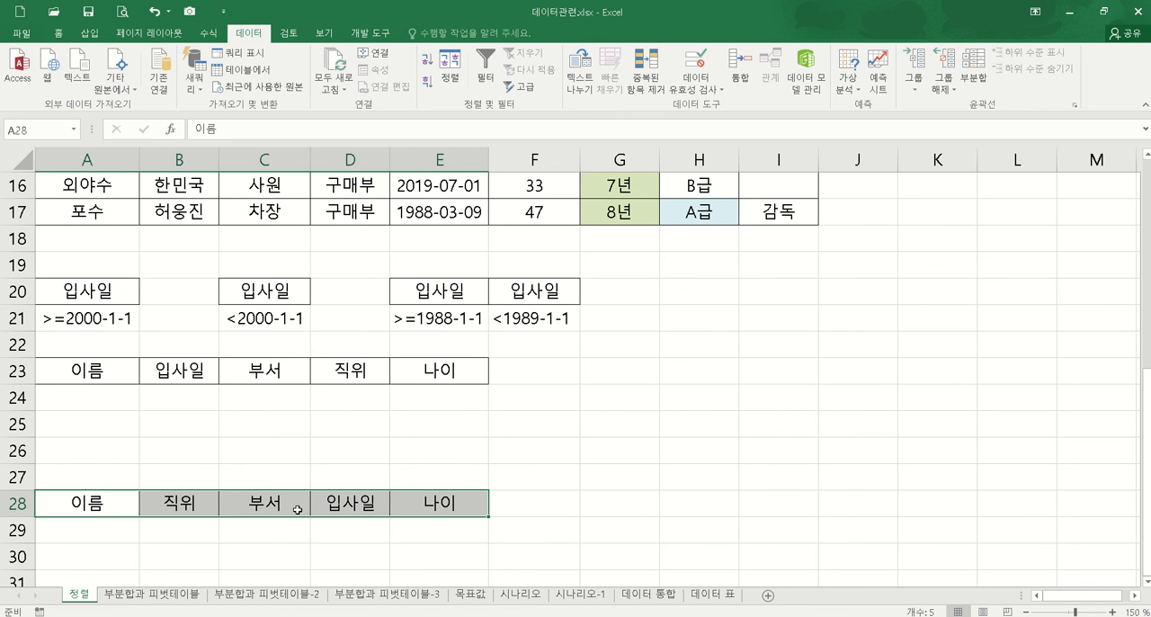
Step: Delete row 28 containing the second set of copied headers
right_click(18, 504)
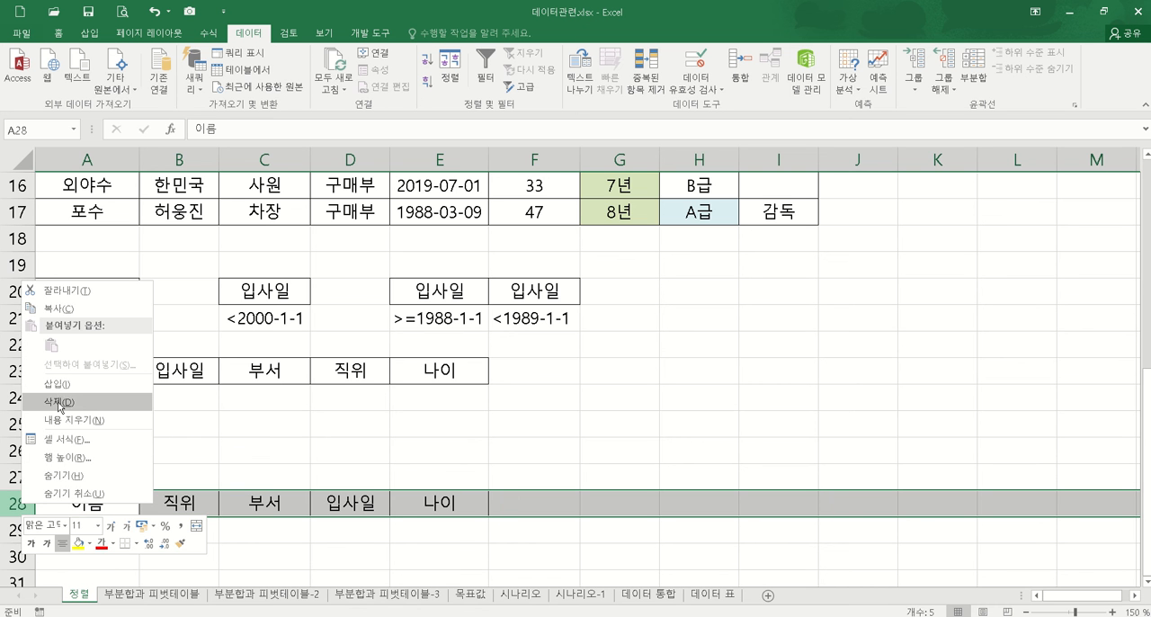
left_click(83, 411)
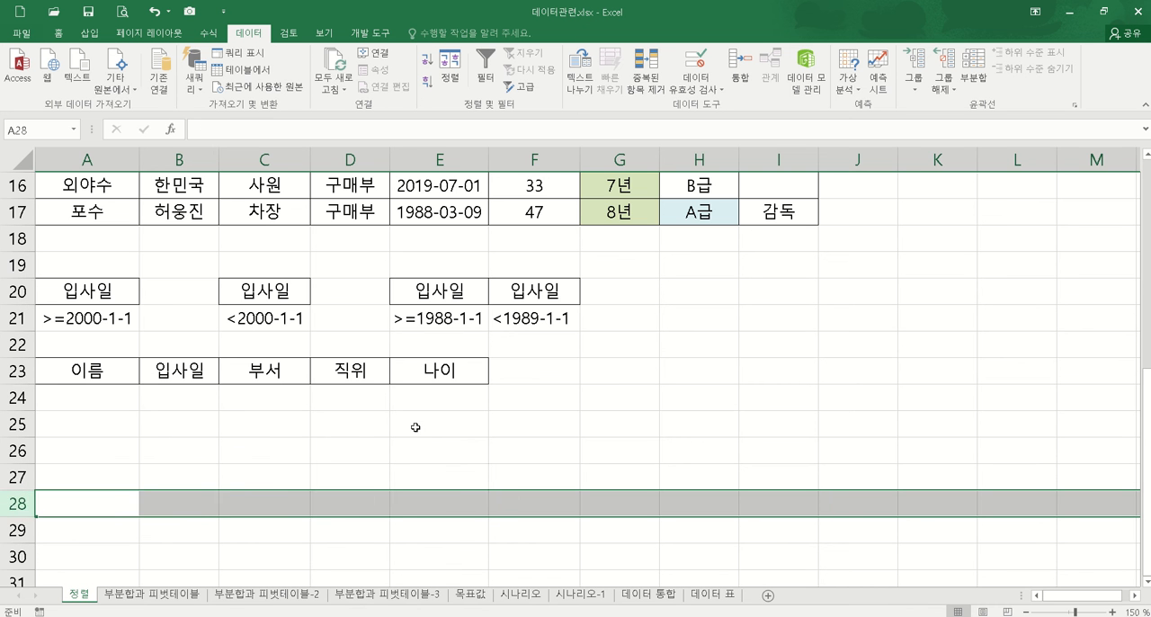
left_click(426, 425)
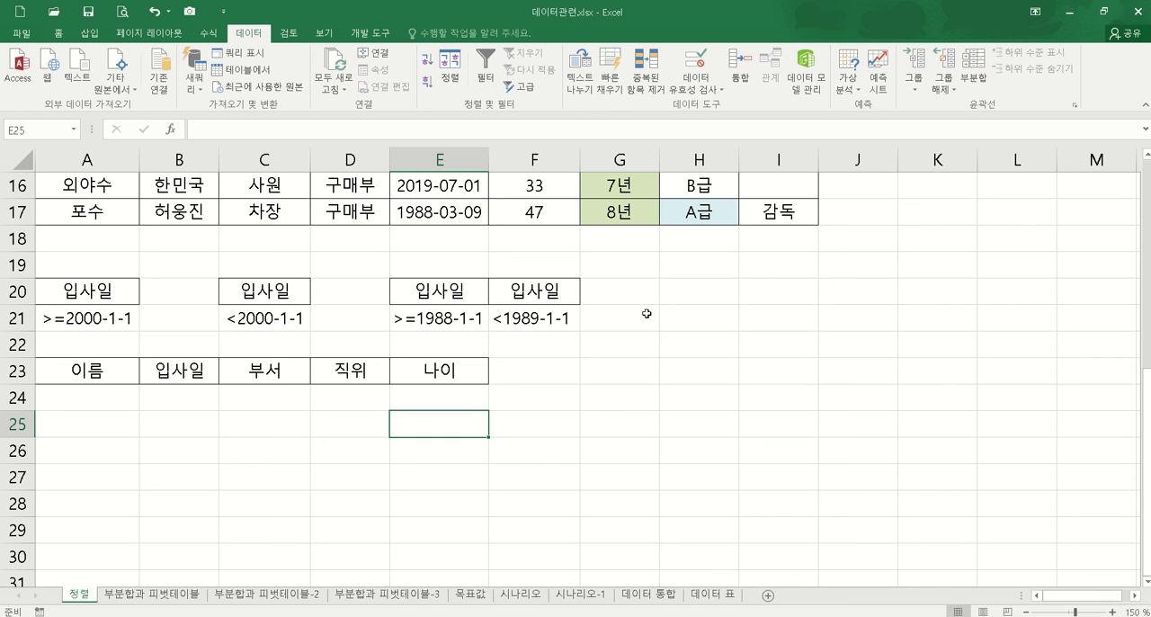
left_click_drag(107, 372, 439, 425)
left_click(645, 350)
scroll(658, 380, "up", 2)
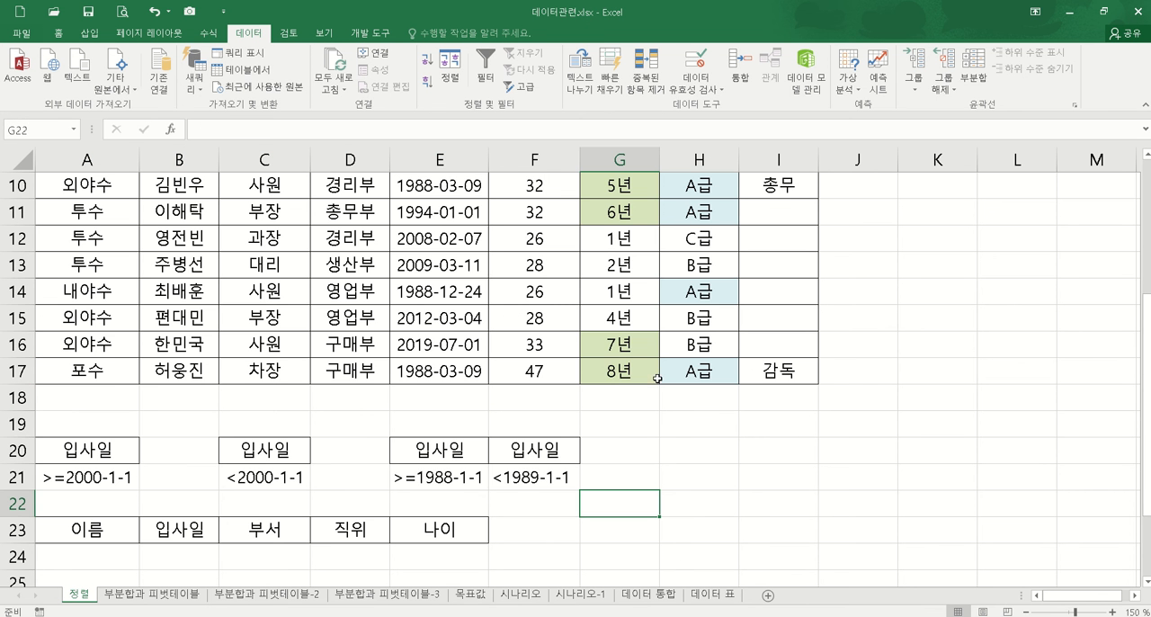
left_click_drag(421, 450, 536, 477)
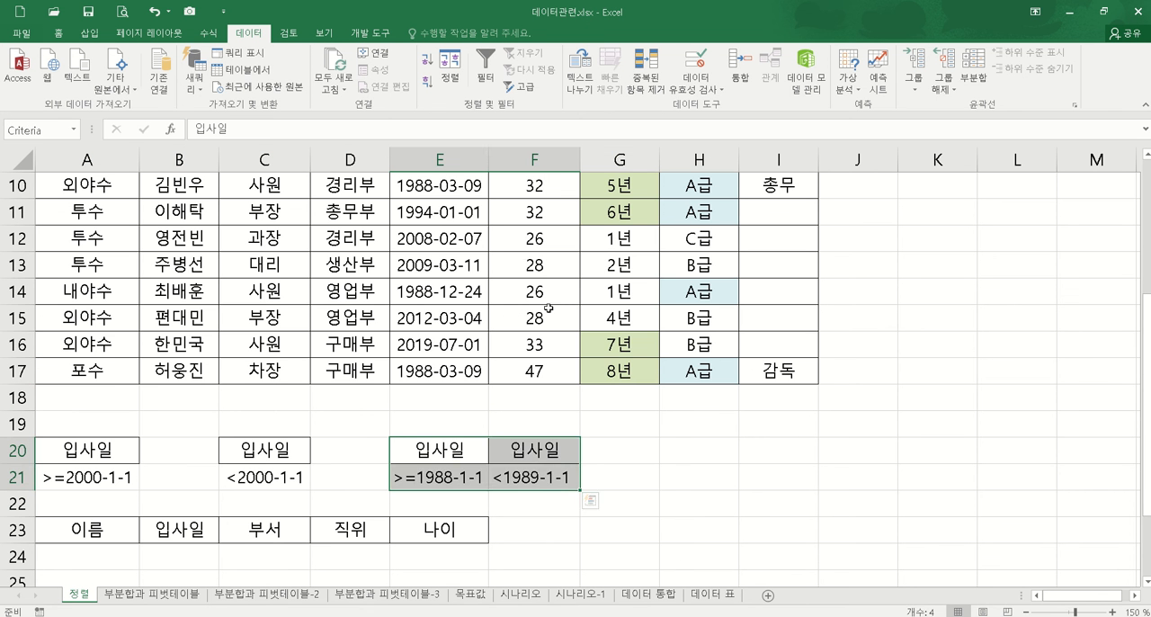
Step: Set up an Advanced Filter on the member table A3:I17 with E20:F21 as the criteria range
left_click(528, 237)
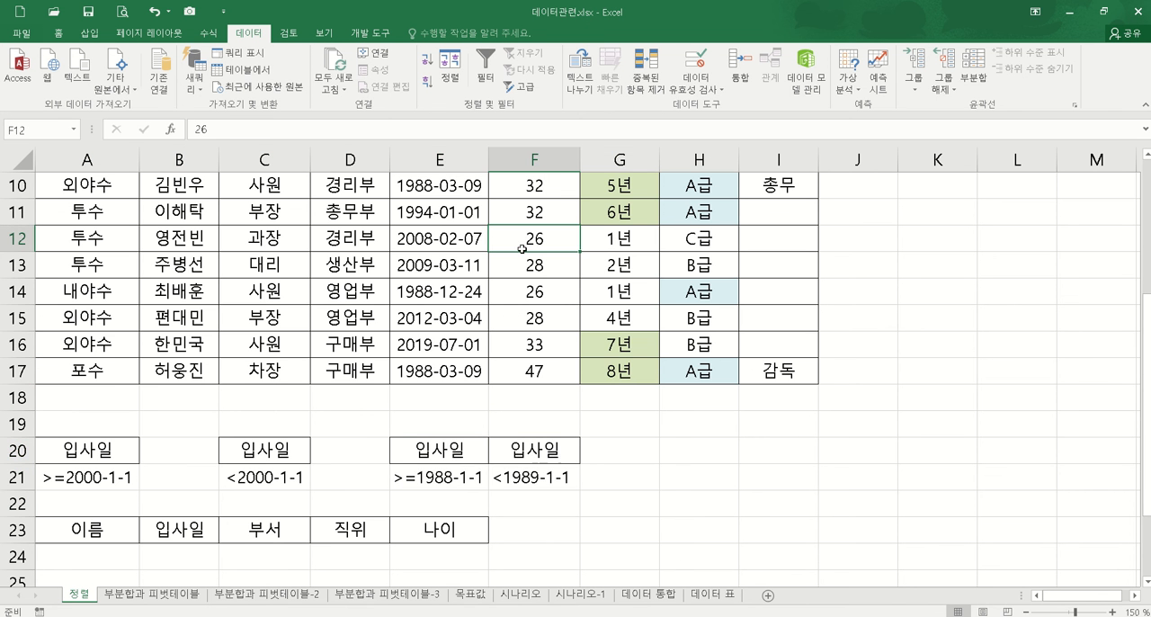
left_click(531, 90)
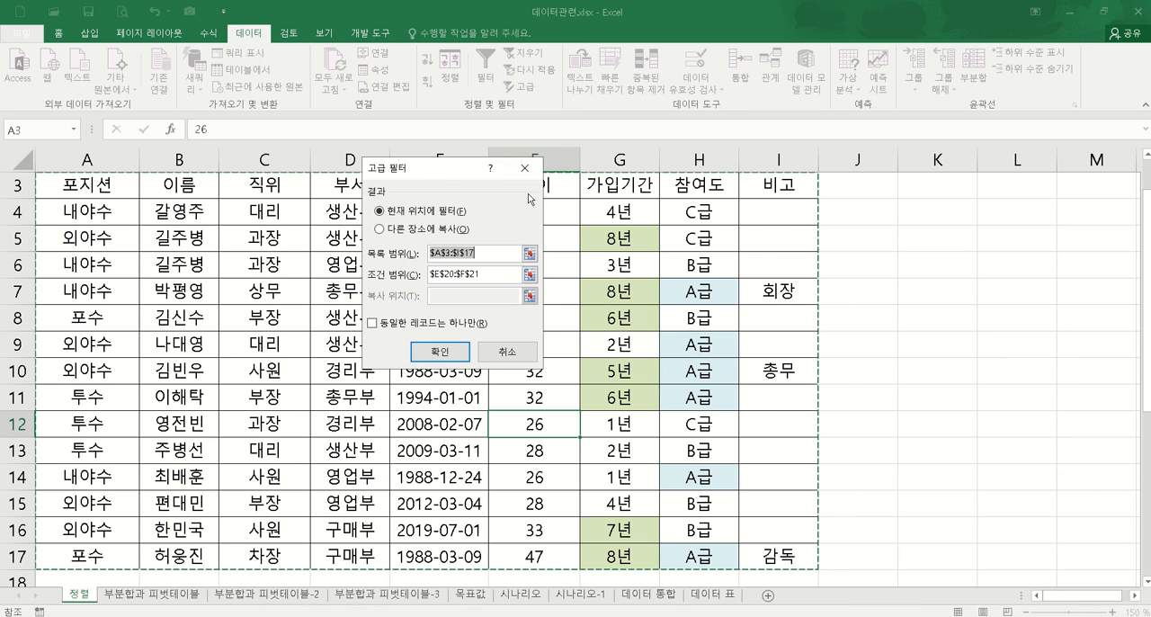
left_click(530, 272)
scroll(413, 425, "down", 2)
left_click_drag(440, 377, 549, 398)
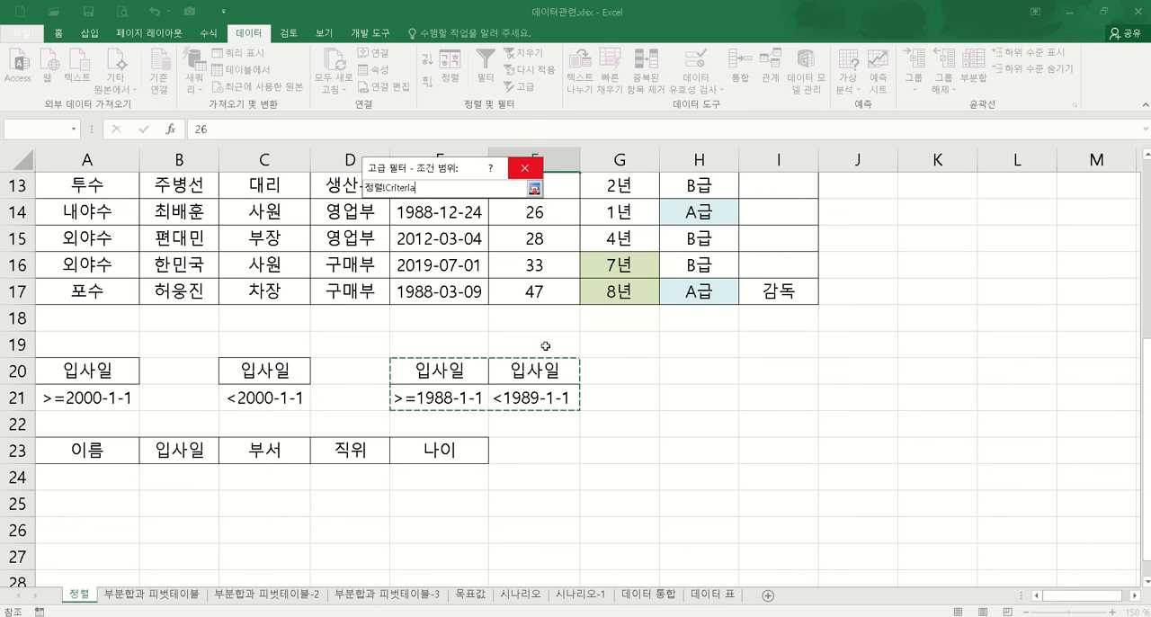
left_click(535, 188)
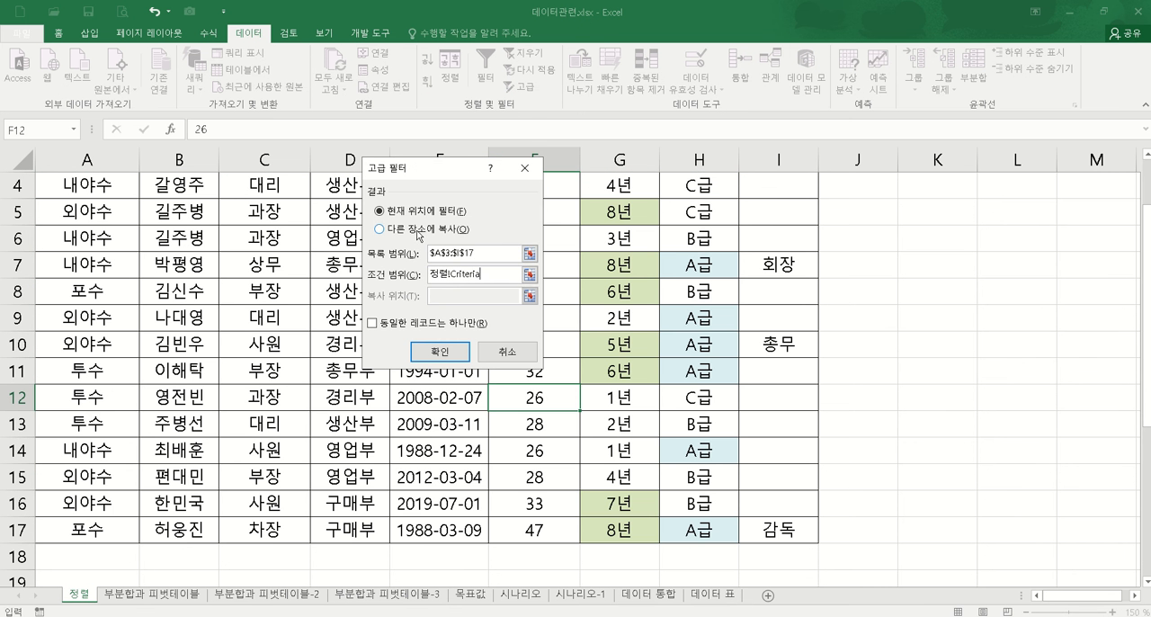
Step: Set the filter to copy to another location, using the header row A23:E23 as the destination, and run it
left_click(379, 228)
left_click(529, 296)
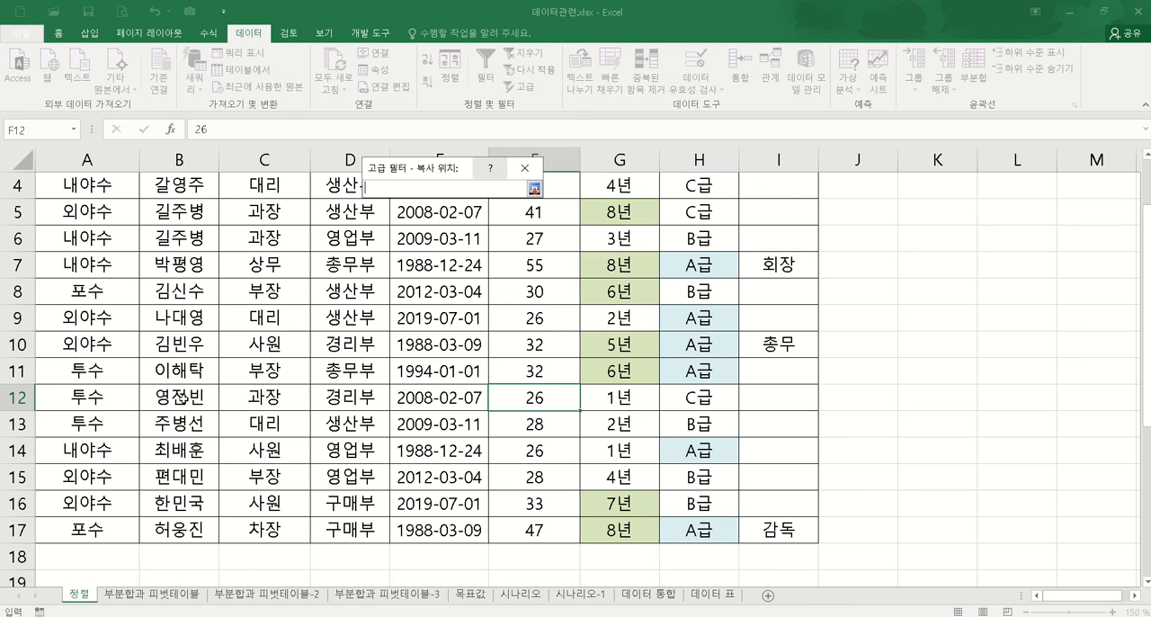
scroll(182, 401, "down", 2)
scroll(181, 401, "down", 1)
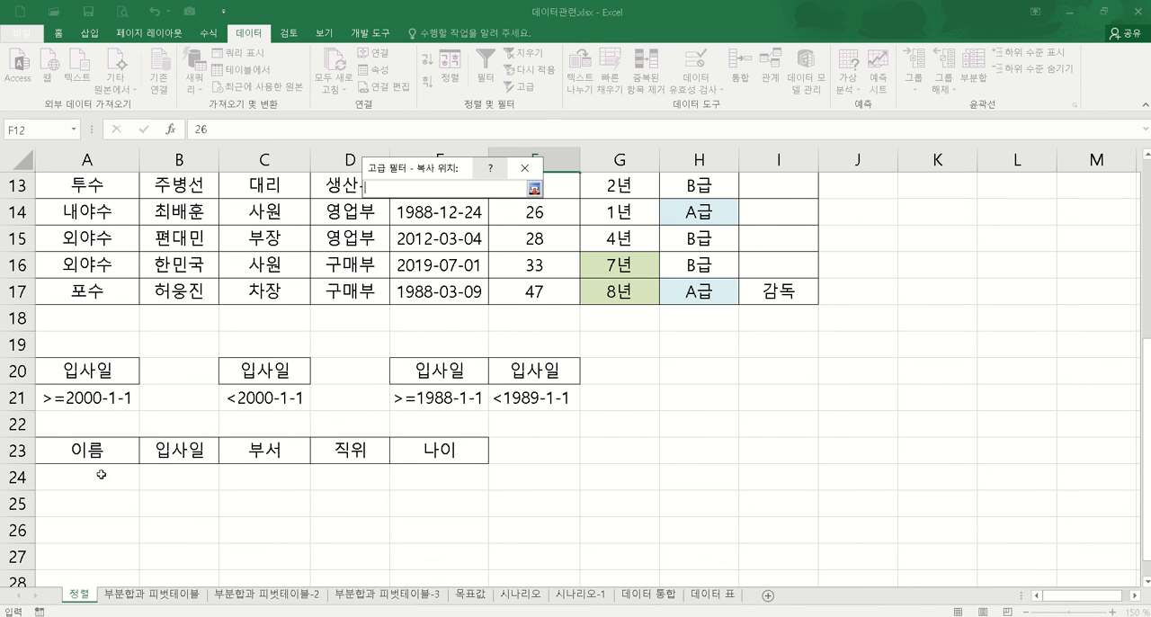
left_click_drag(105, 446, 441, 450)
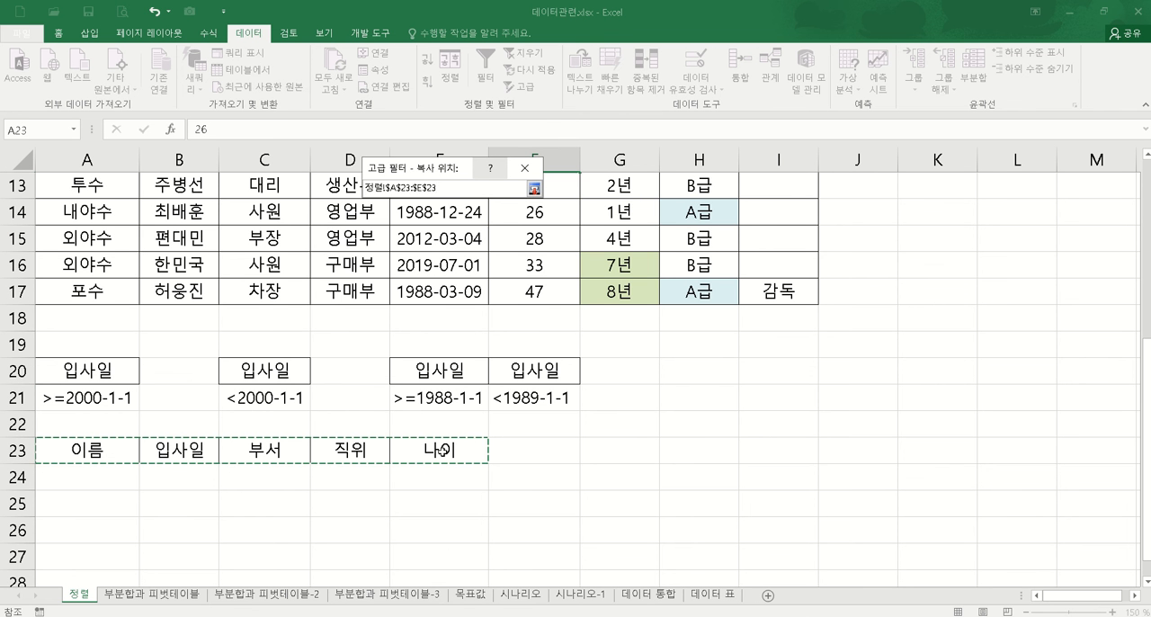
left_click(534, 188)
left_click(439, 352)
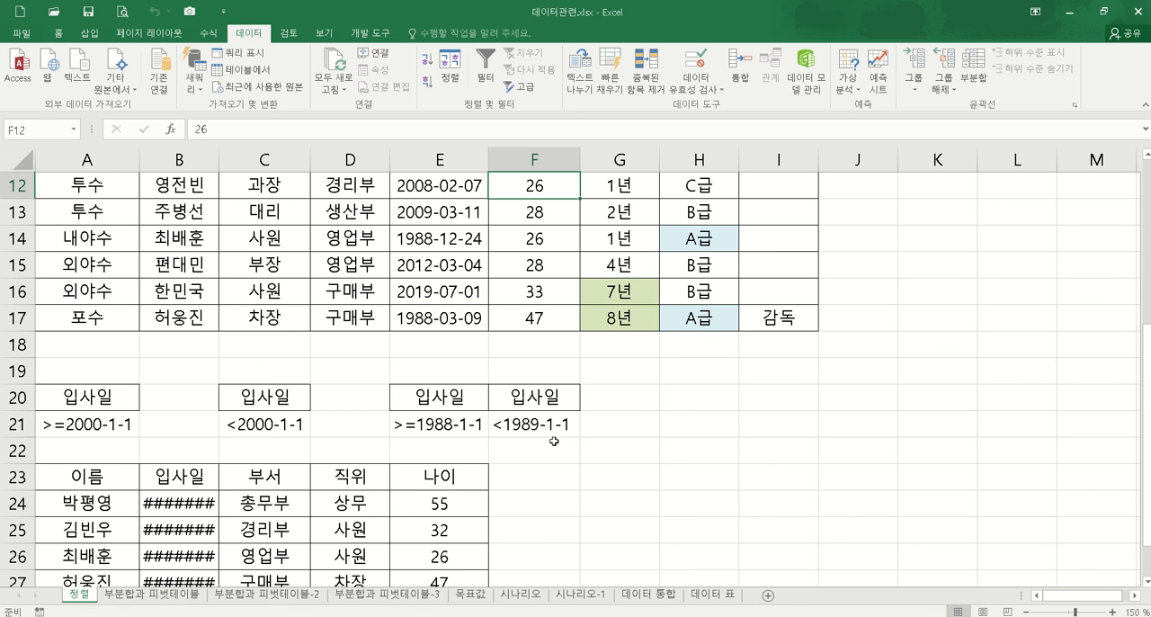
Step: Auto-fit the width of column B to its contents so the extracted hire dates are readable
double_click(219, 160)
scroll(618, 500, "down", 2)
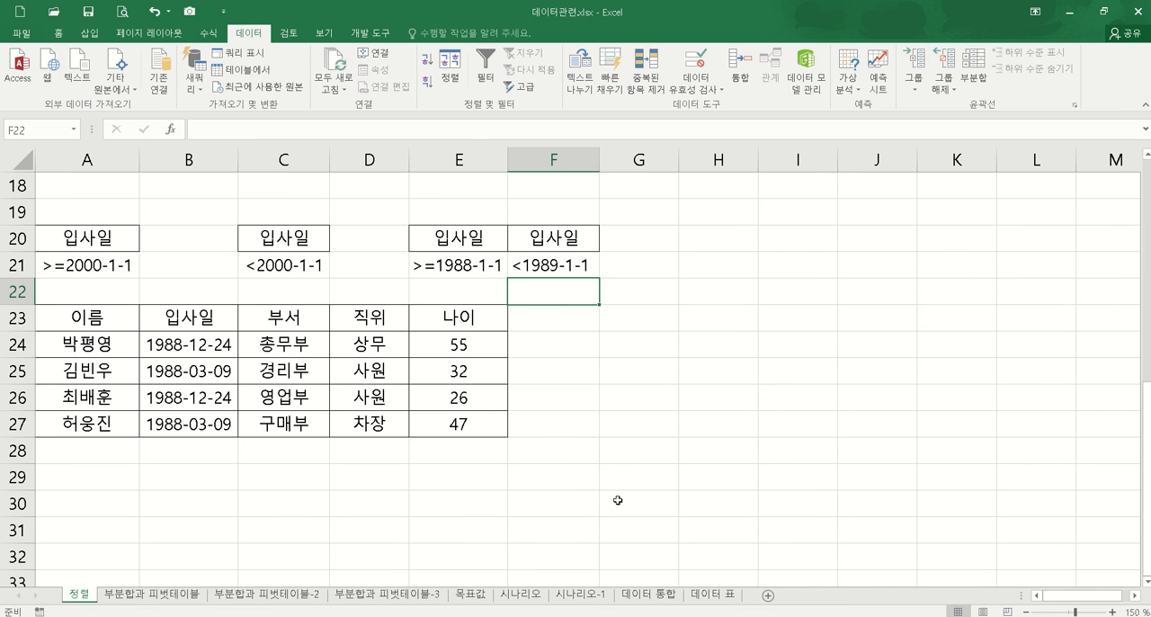
left_click(613, 432)
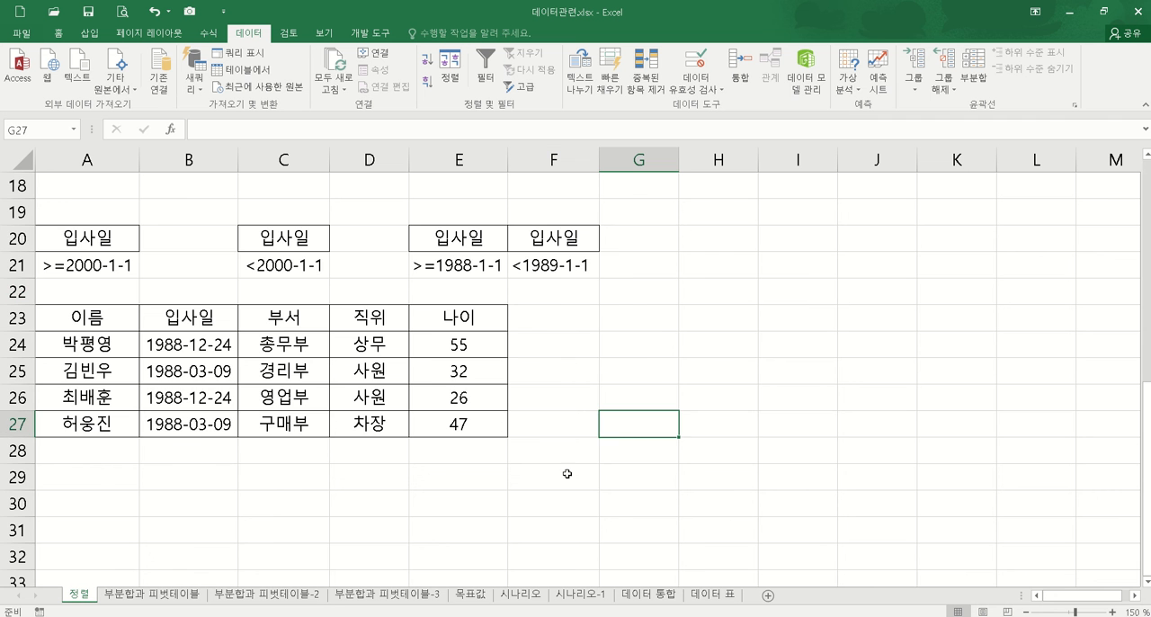
Step: Delete rows 20 to 29 containing the hire-date criteria and the extracted table
scroll(608, 432, "up", 4)
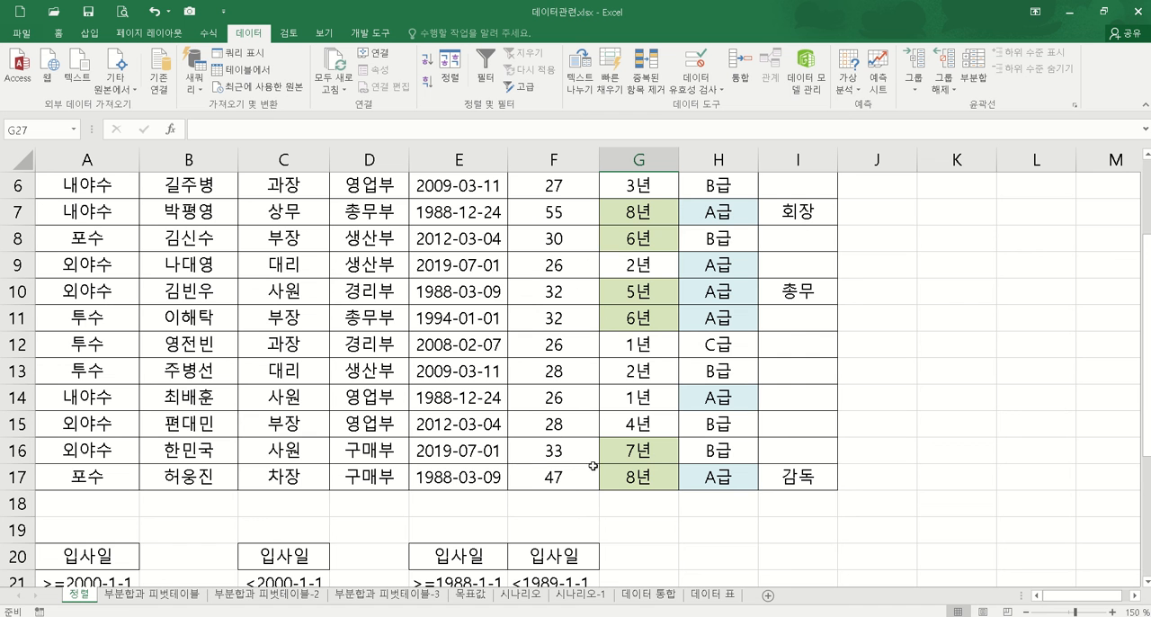
scroll(577, 501, "down", 4)
left_click_drag(25, 238, 18, 477)
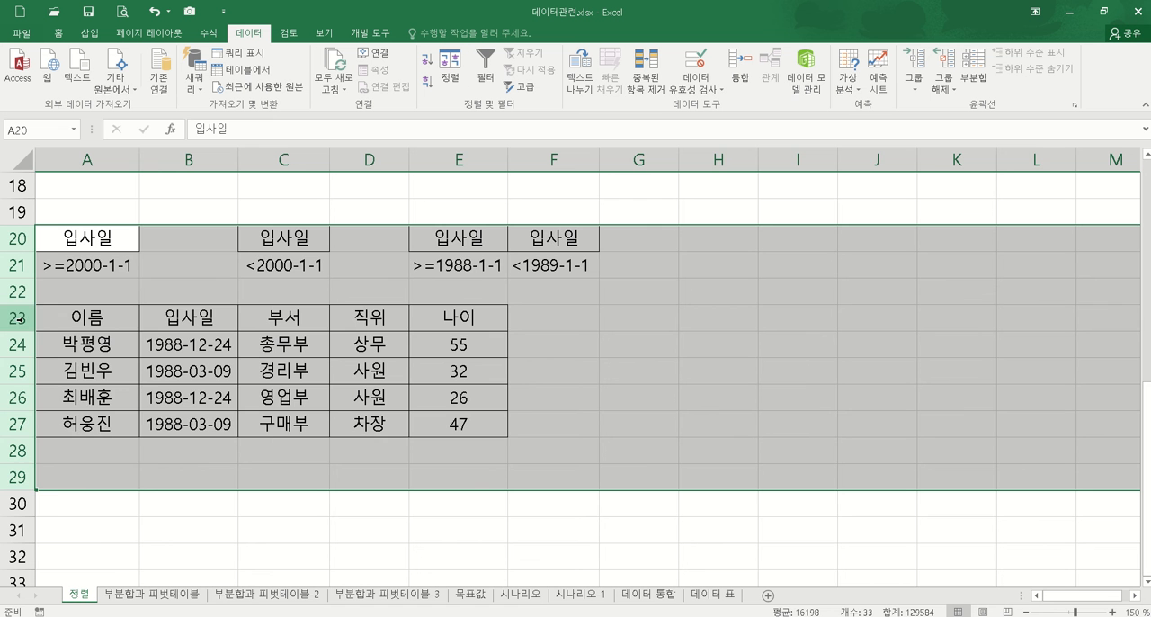
right_click(20, 318)
left_click(85, 443)
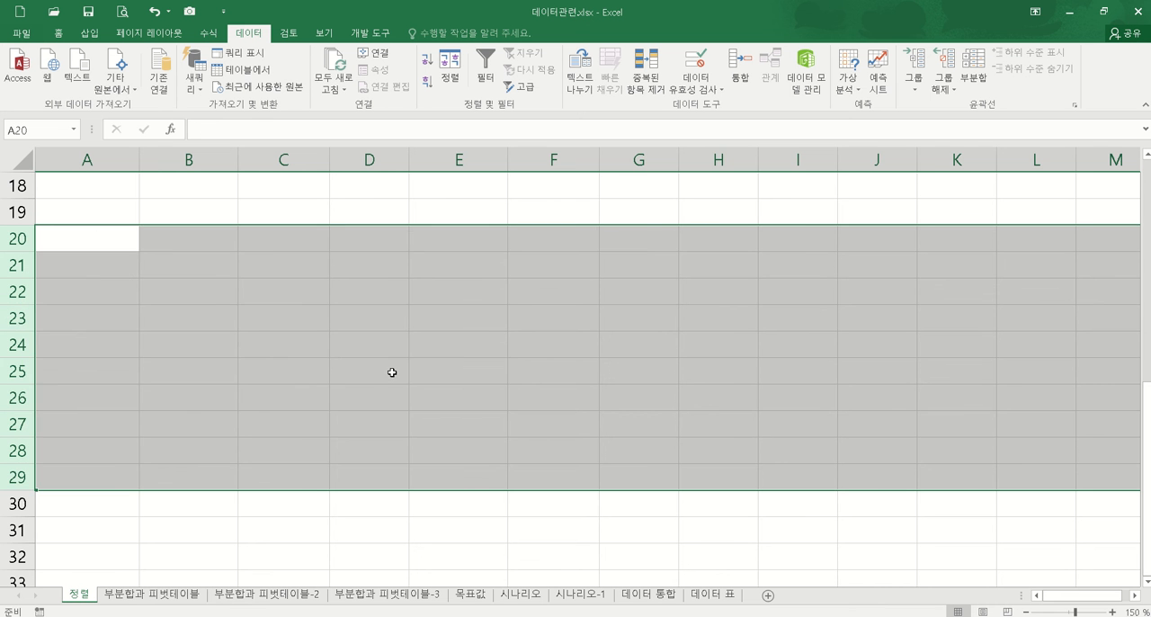
left_click(392, 373)
scroll(404, 354, "up", 3)
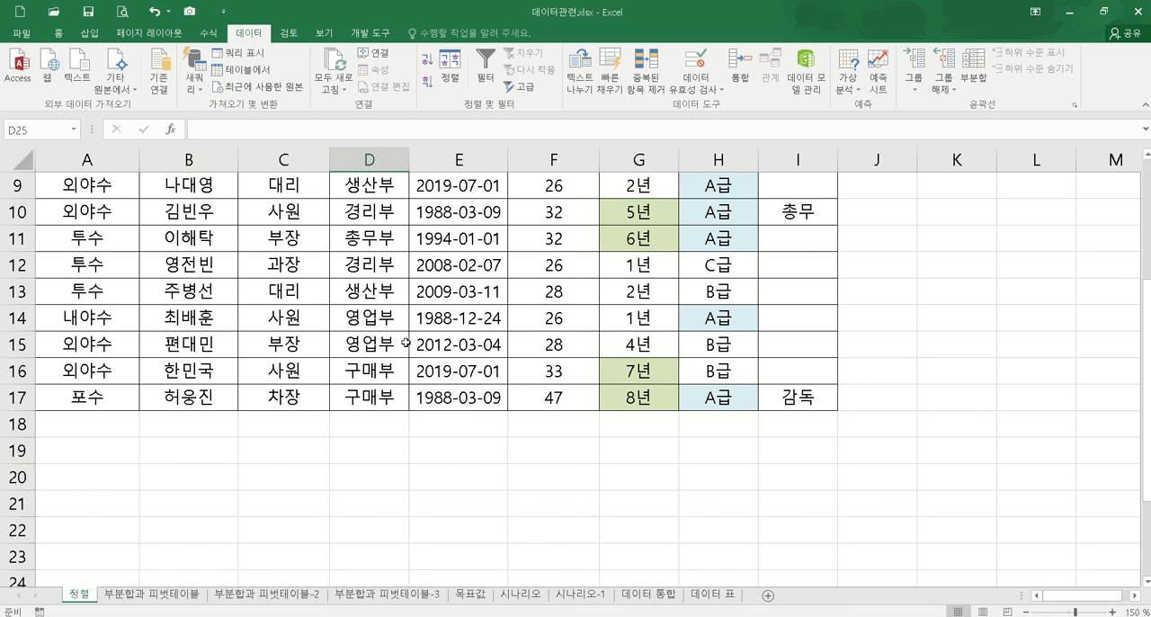
Step: Copy the member table headers 이름, 직위, 입사일 and 나이 and paste them as a criteria header row in A19:D19
scroll(406, 342, "up", 2)
scroll(399, 324, "up", 1)
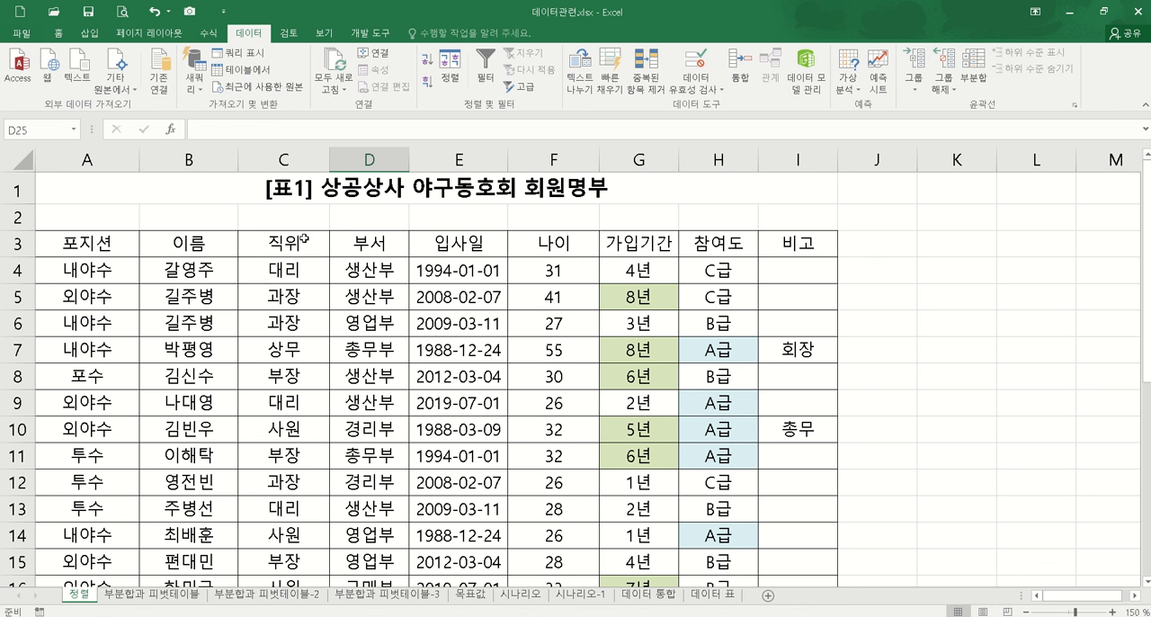
left_click(222, 247)
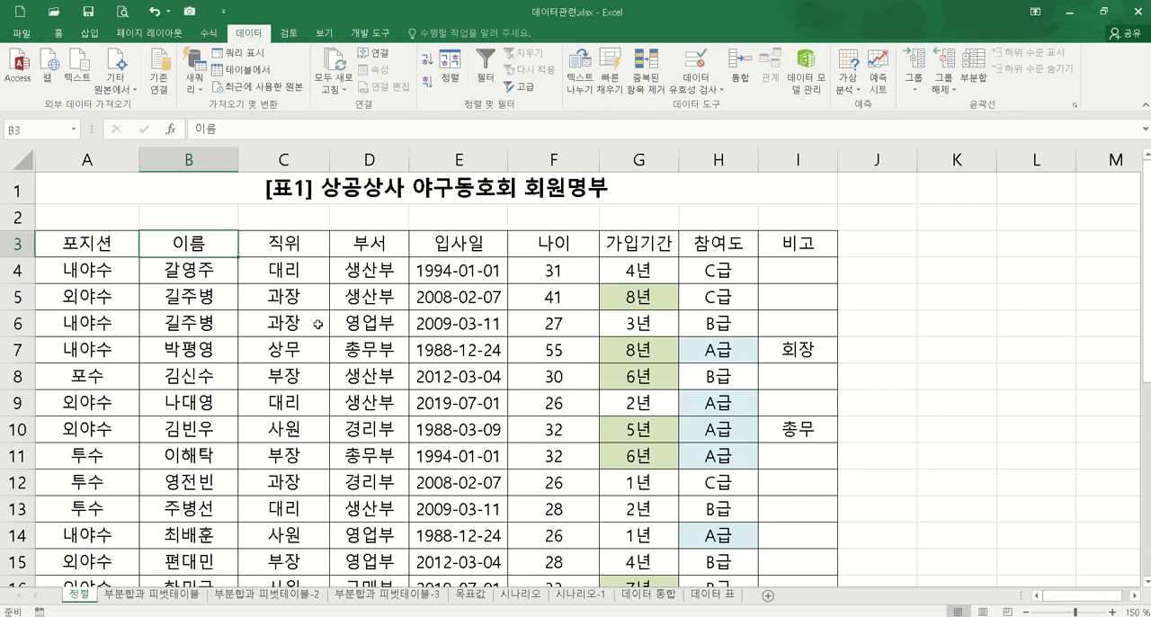
left_click(299, 244, "ctrl")
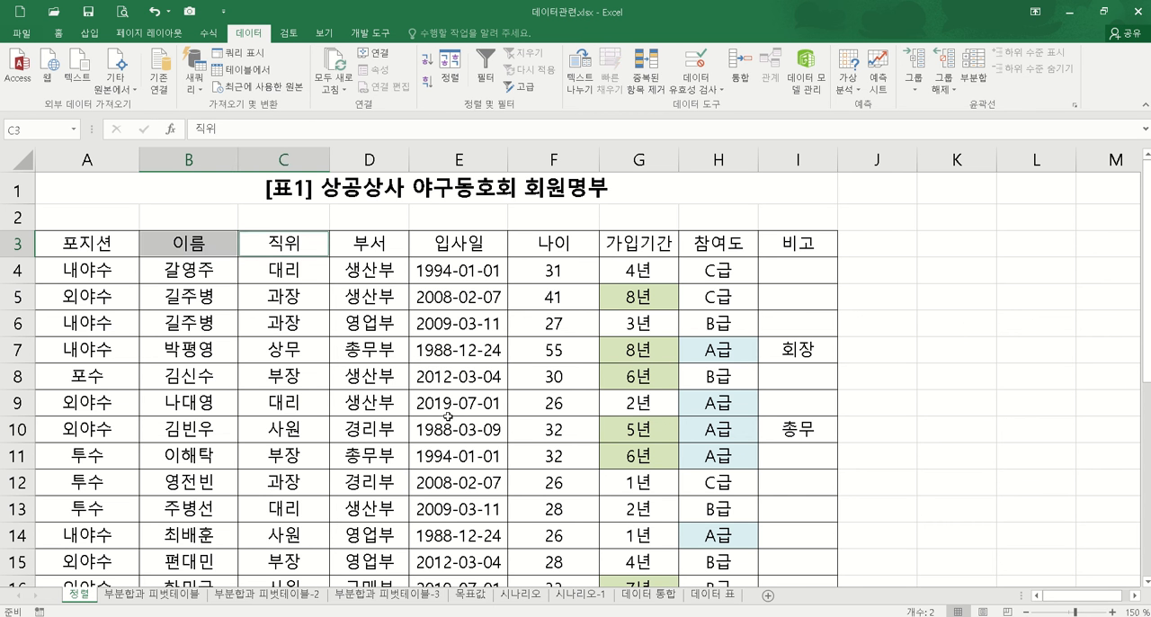
left_click(484, 247, "ctrl")
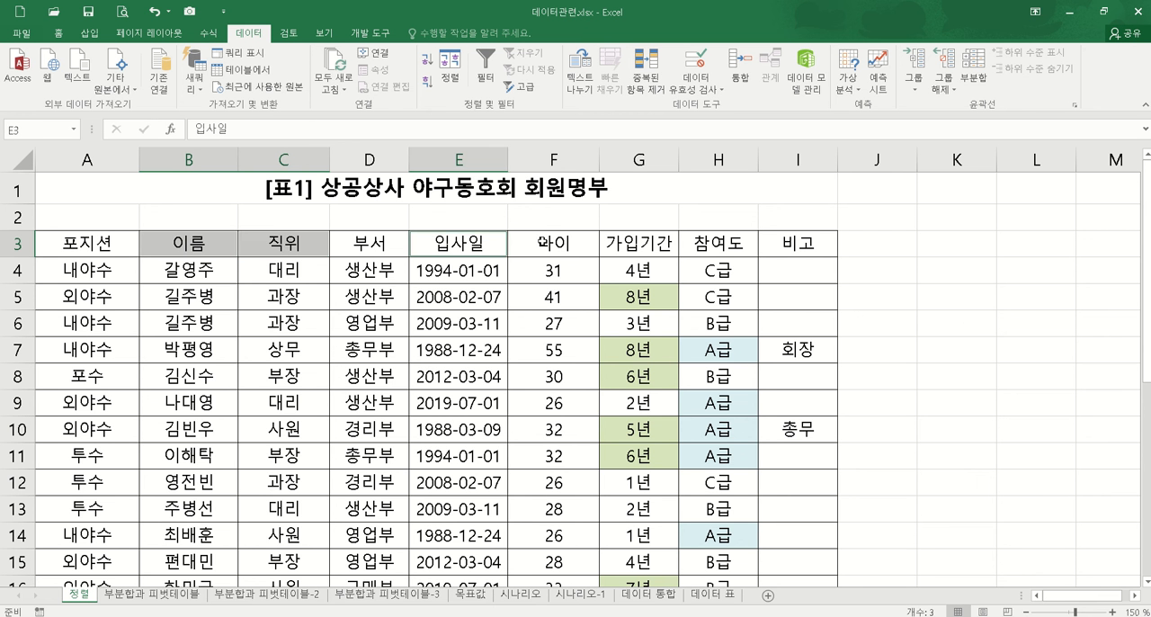
left_click(540, 241, "ctrl")
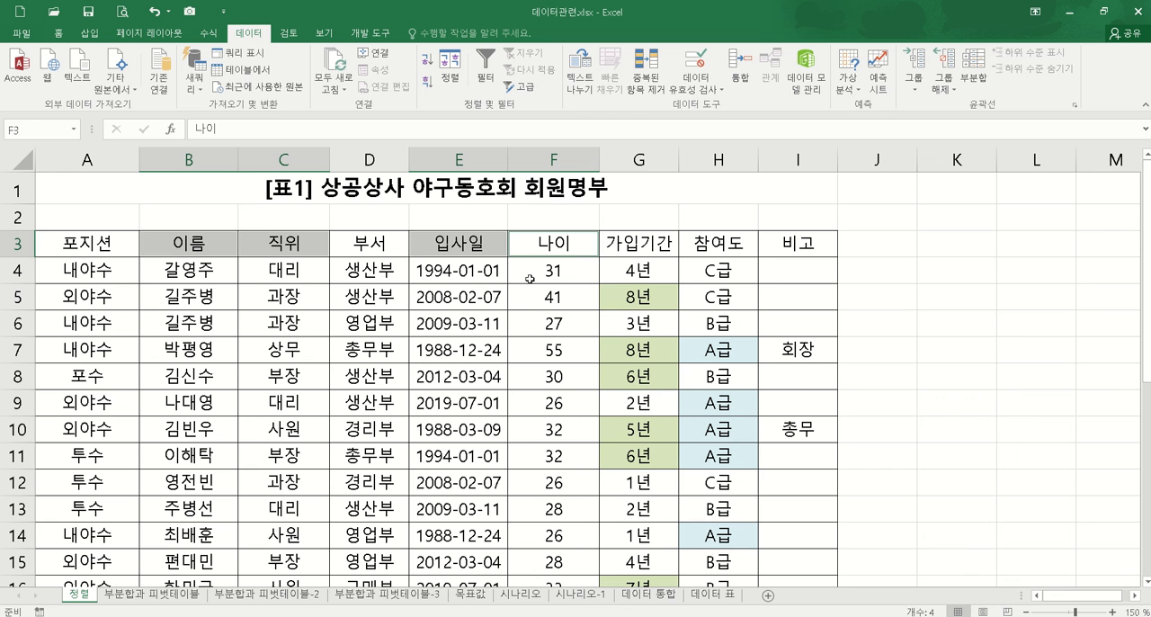
key("ctrl+c")
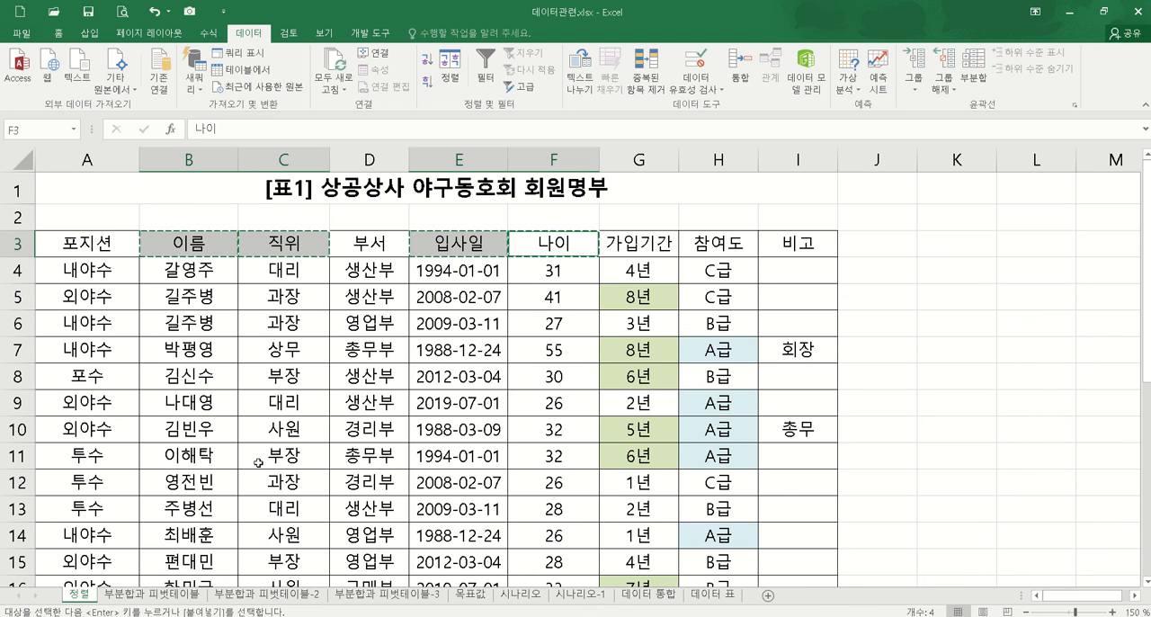
scroll(157, 426, "down", 3)
left_click(101, 425)
key("ctrl+v")
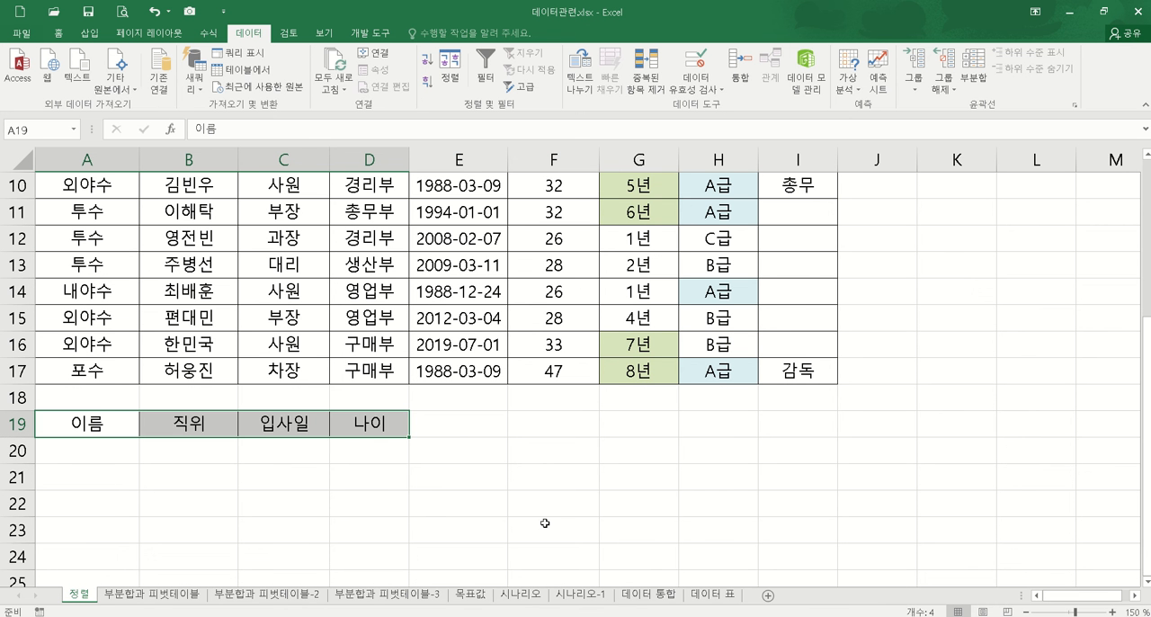
Step: Enter the wildcard criterion 길* under the 이름 header in A20
left_click(110, 452)
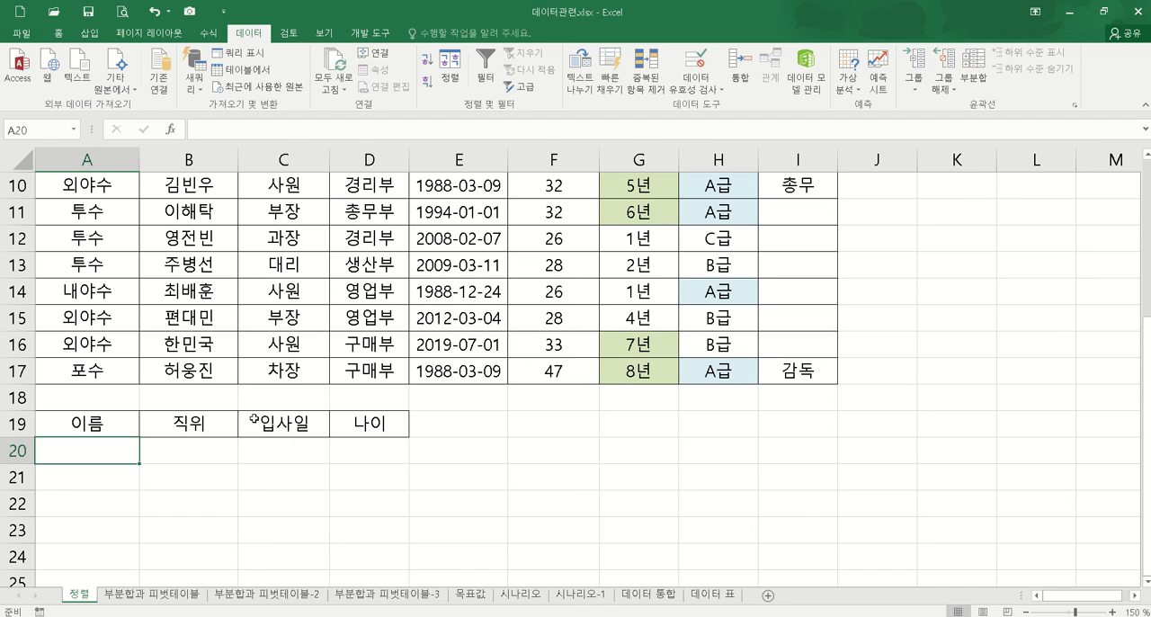
scroll(331, 387, "up", 2)
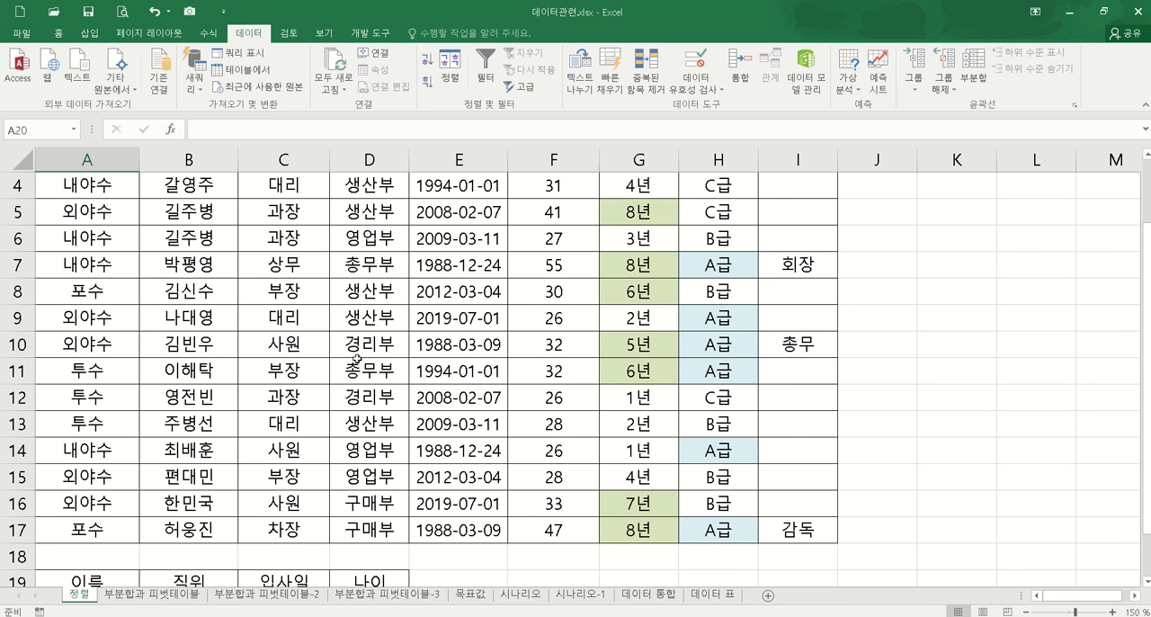
scroll(255, 358, "down", 2)
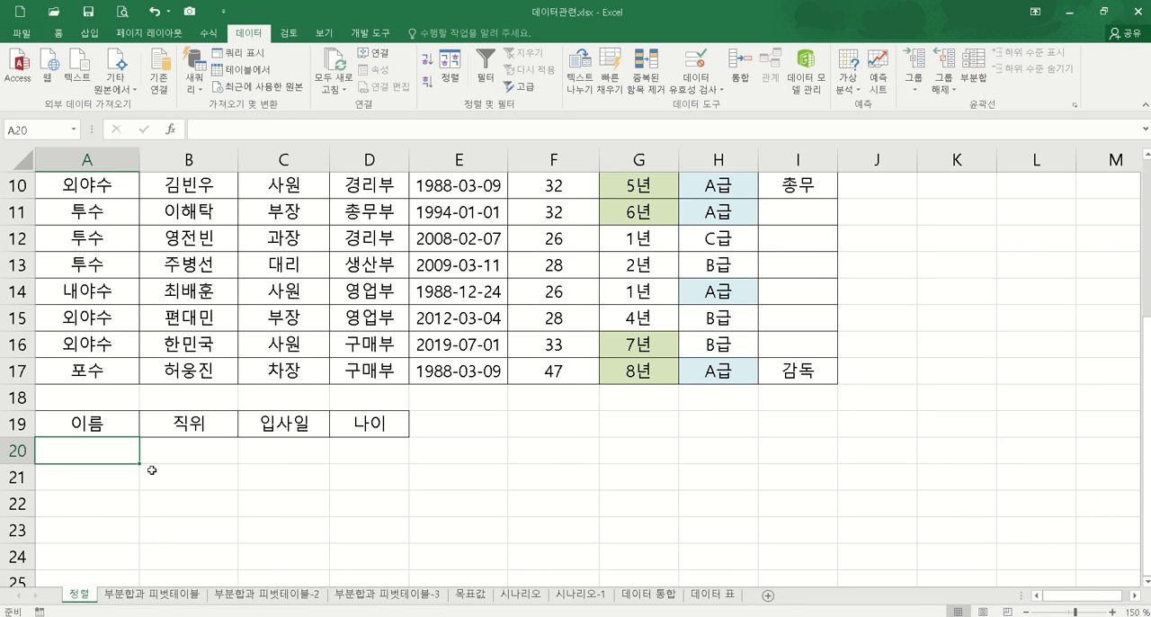
type("길")
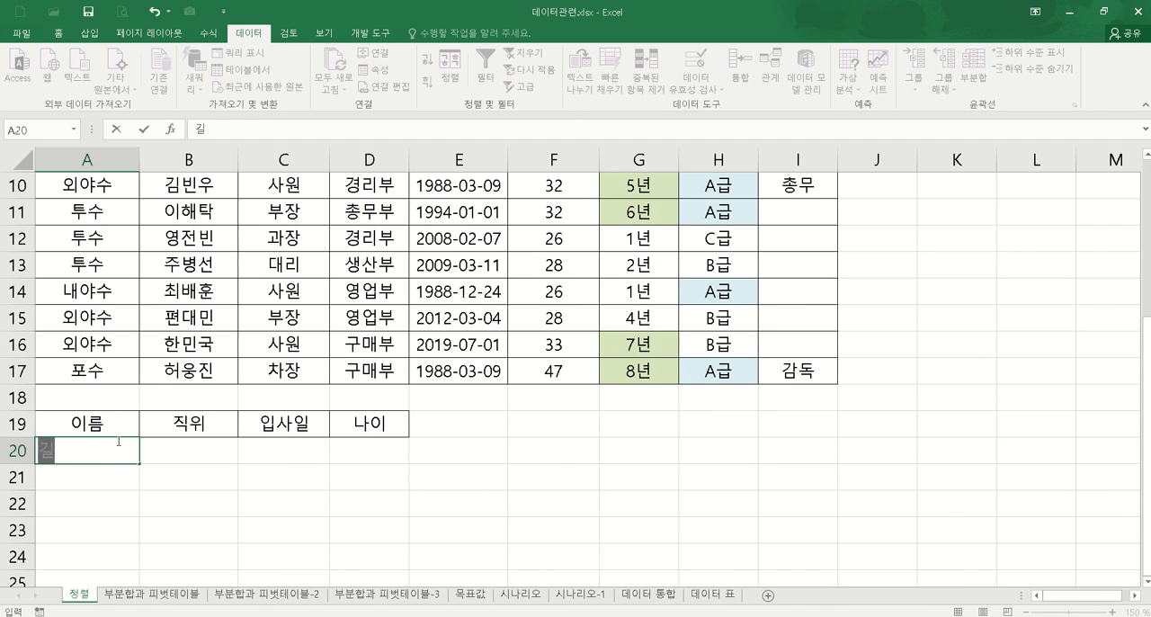
type("*")
key("Return")
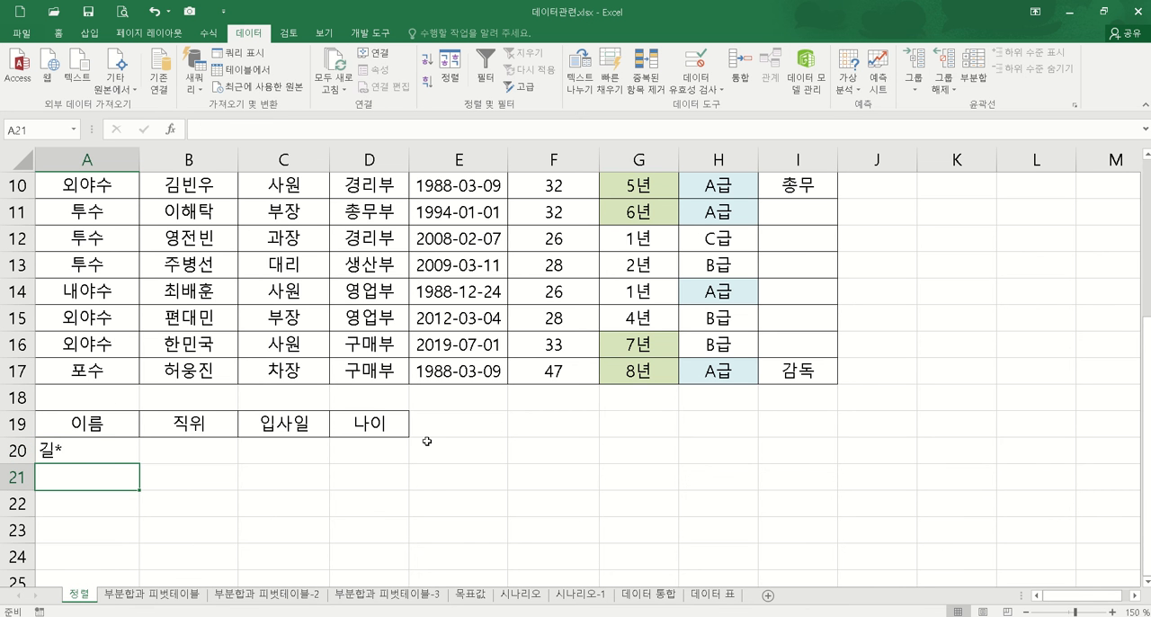
Step: Enter 과장 as the 직위 criterion in B20
scroll(428, 441, "up", 2)
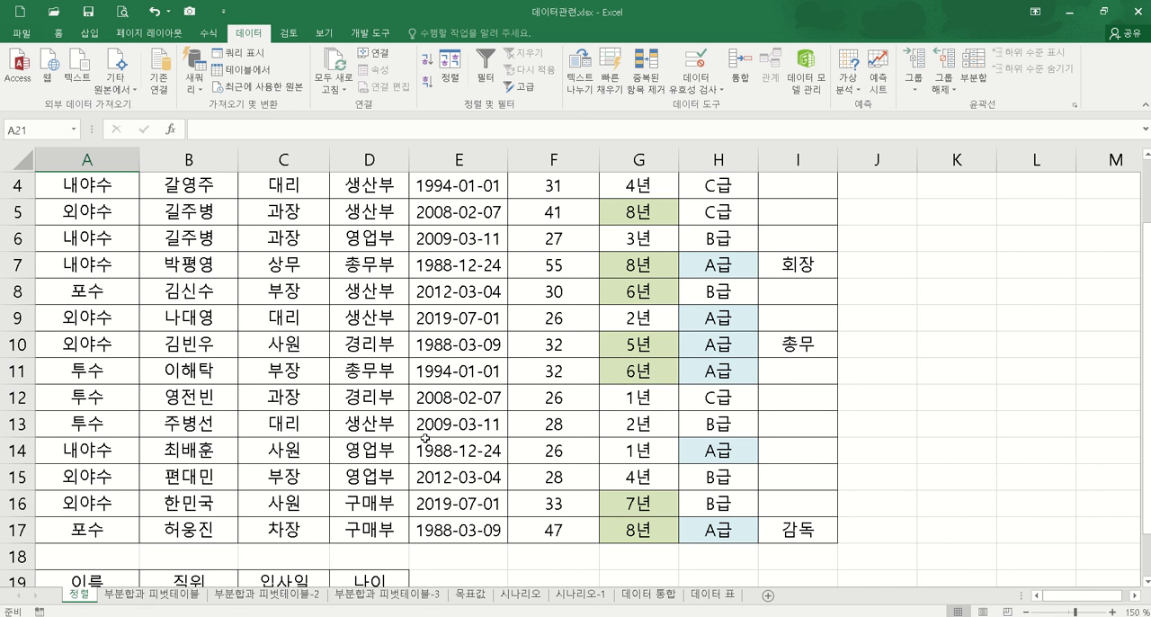
scroll(423, 439, "down", 1)
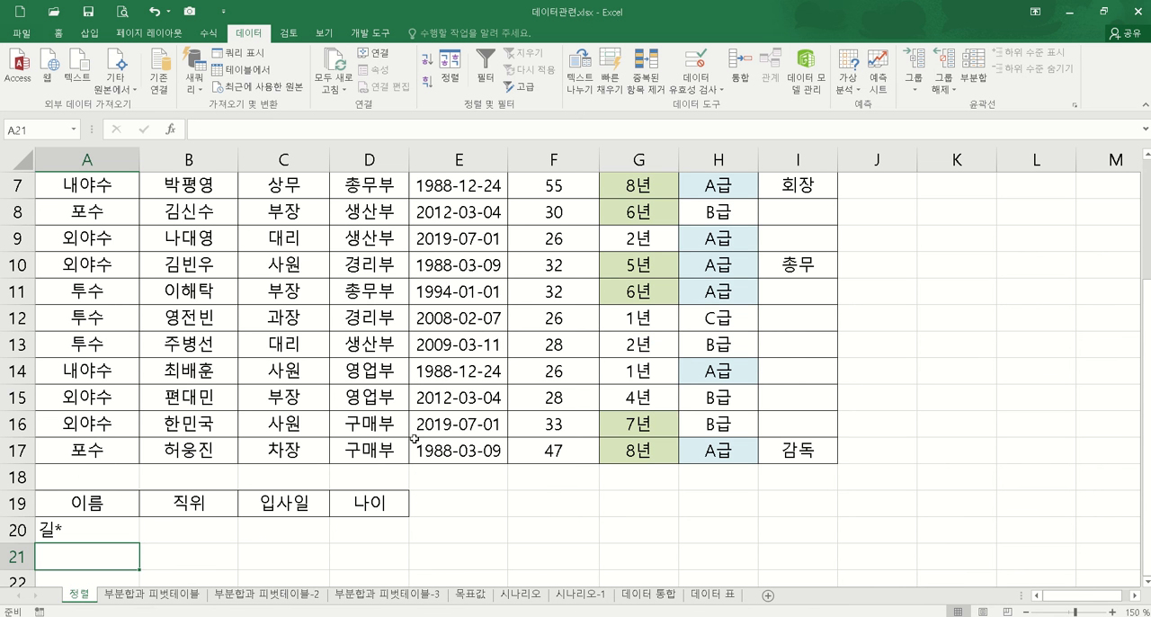
left_click(207, 534)
type("과장")
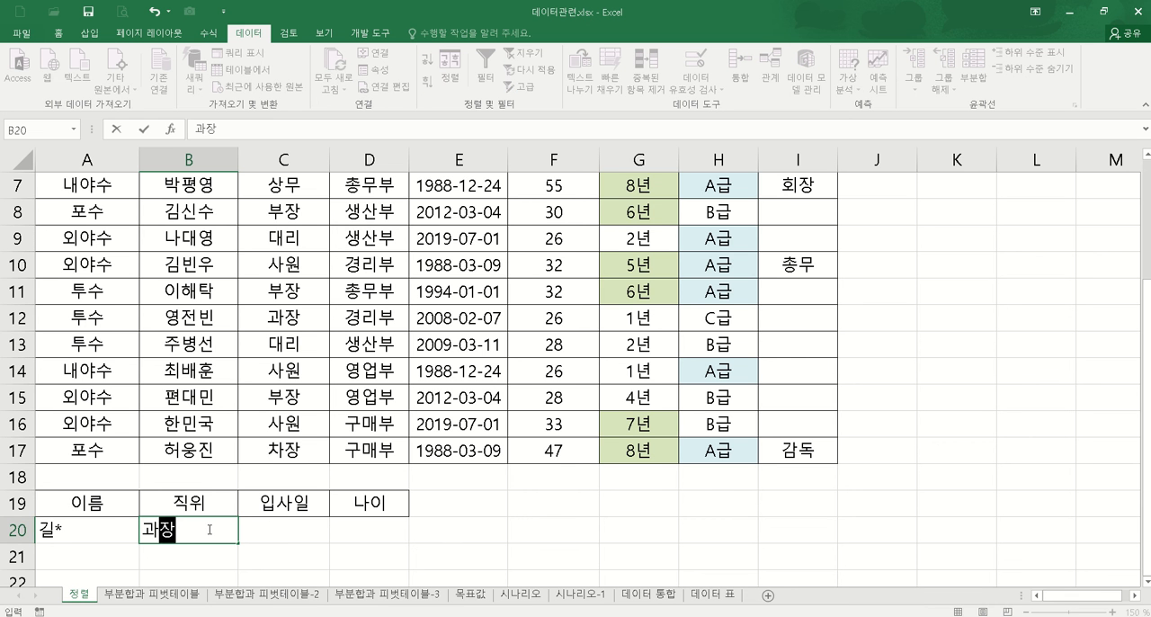
key("Return")
Step: Enter the hire-date criterion >=2000-1-1 under 입사일 in C20 and widen column C slightly
scroll(422, 416, "up", 2)
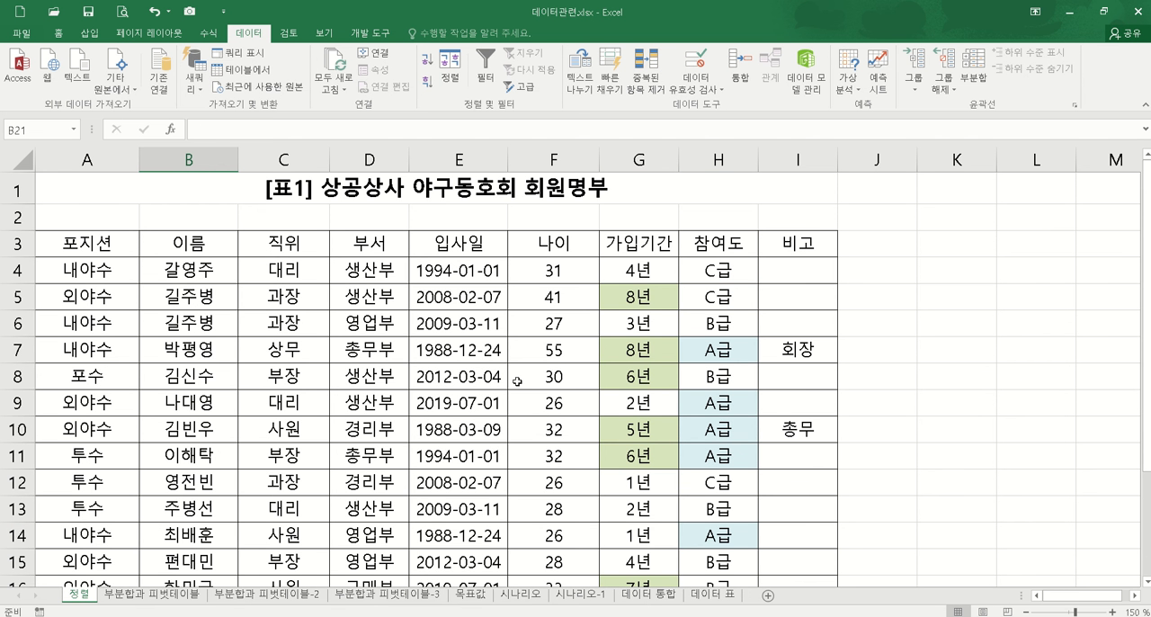
scroll(443, 479, "down", 3)
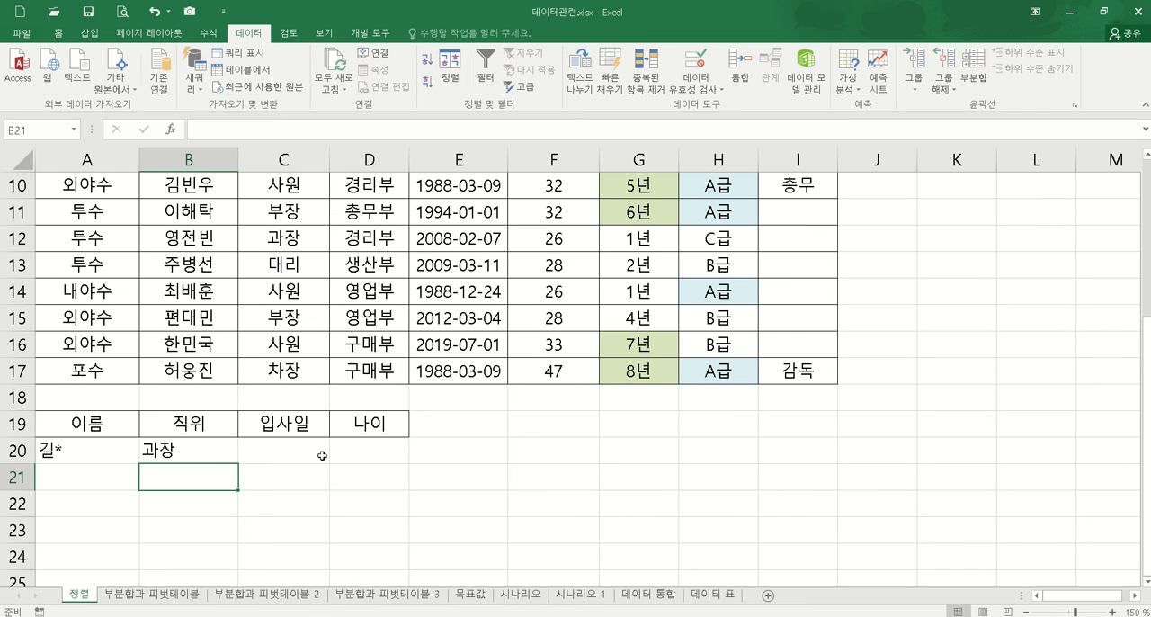
left_click(278, 449)
type(">=")
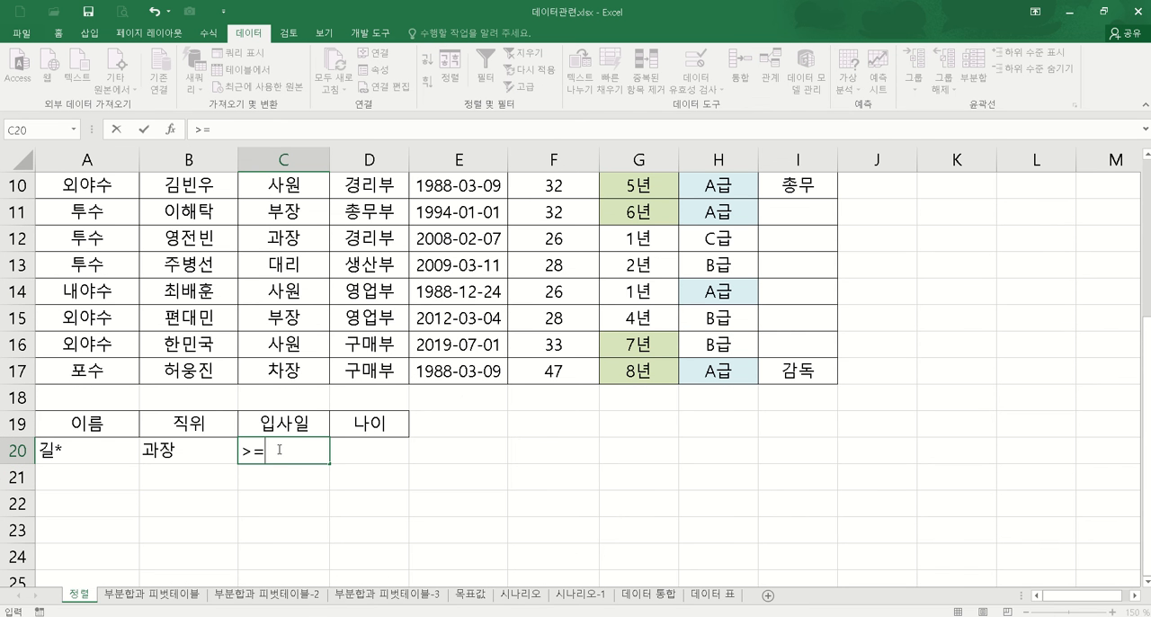
type("2000-1-1")
key("Return")
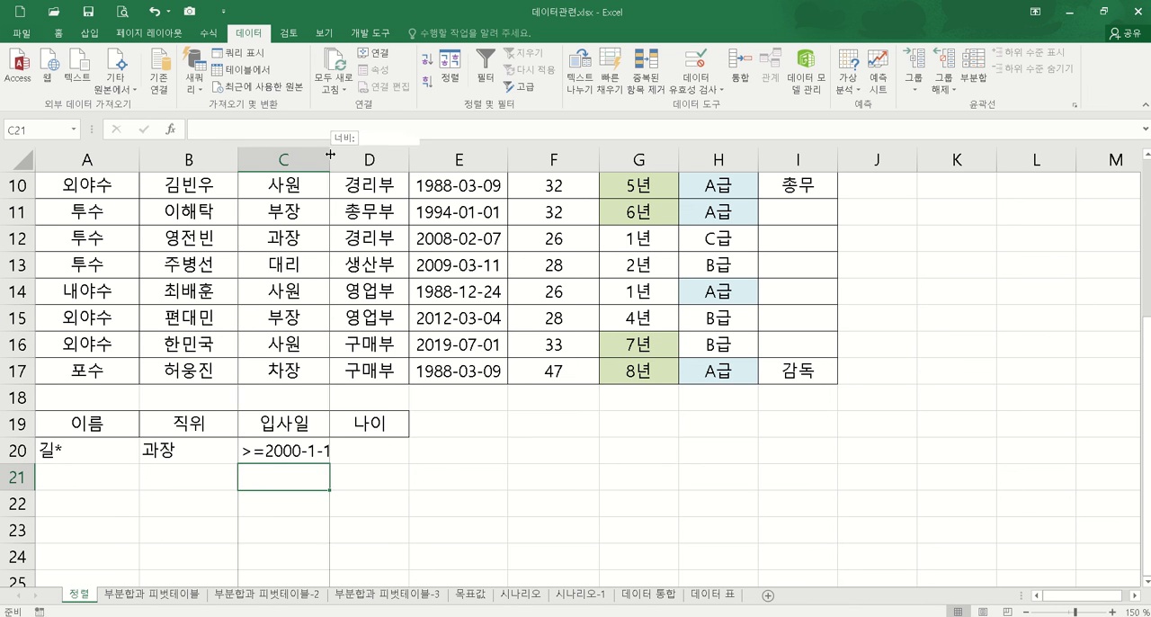
left_click_drag(330, 155, 343, 154)
Step: Enter the age criterion >=30 under the 나이 header in D20
left_click(390, 455)
type(">=30")
key("Return")
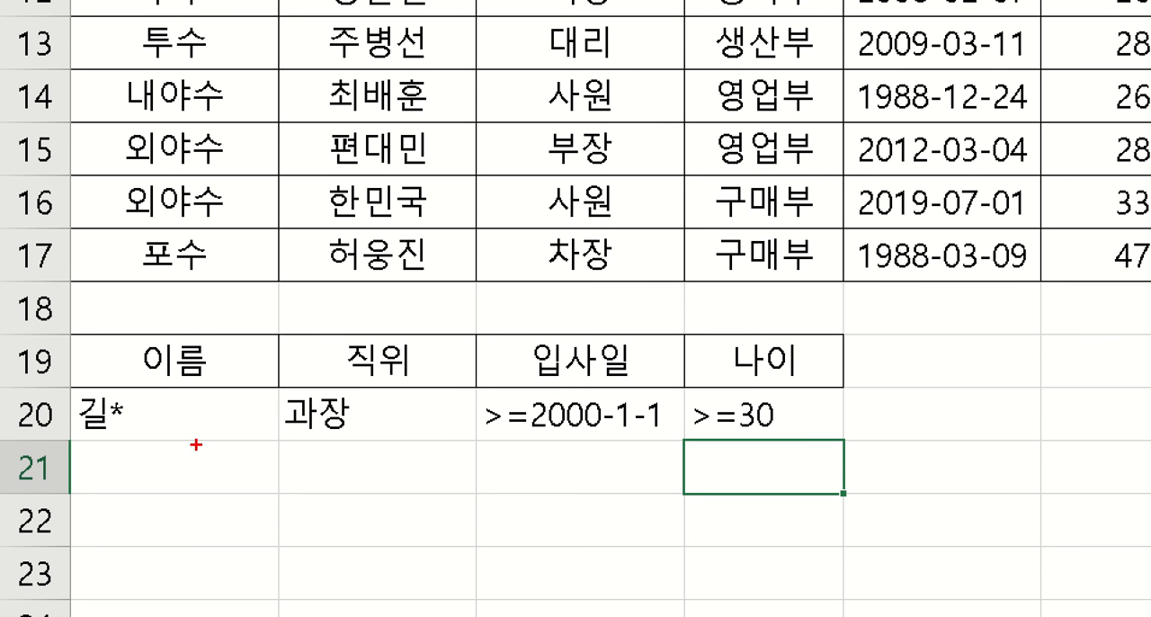
mouse_move(61, 384)
left_mouse_down()
mouse_move(486, 441)
mouse_move(836, 441)
left_mouse_up()
mouse_move(151, 413)
left_mouse_down()
mouse_move(815, 406)
mouse_move(797, 393)
mouse_move(820, 430)
left_mouse_up()
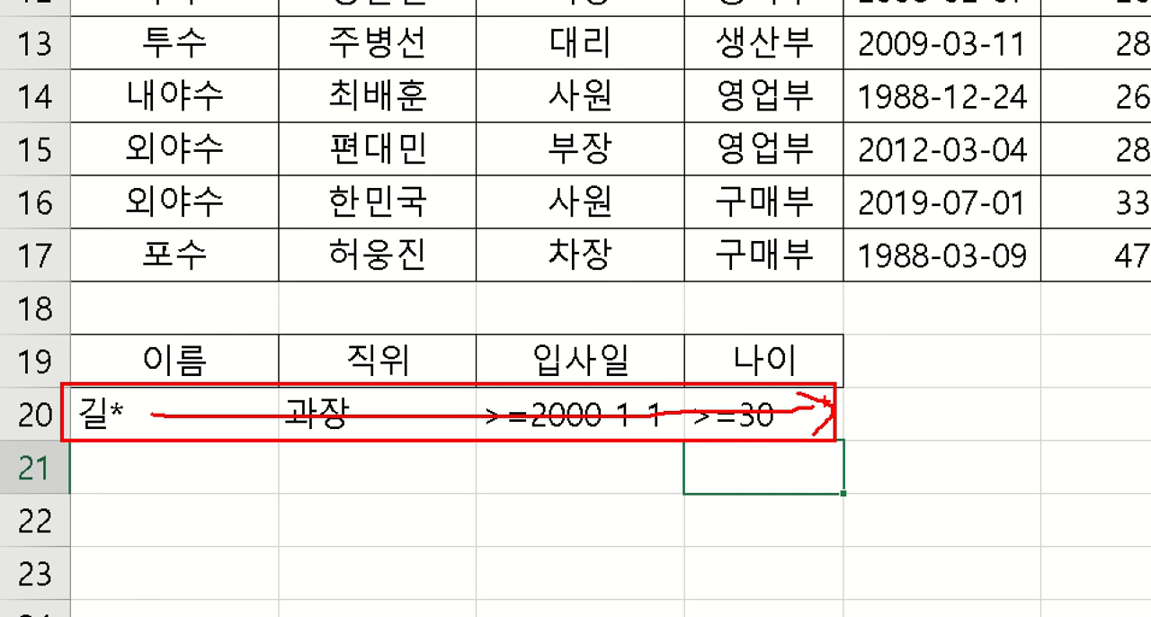
mouse_move(342, 501)
left_mouse_down()
mouse_move(353, 479)
mouse_move(372, 514)
mouse_move(403, 513)
mouse_move(450, 476)
mouse_move(428, 480)
left_mouse_up()
left_click_drag(436, 442, 433, 519)
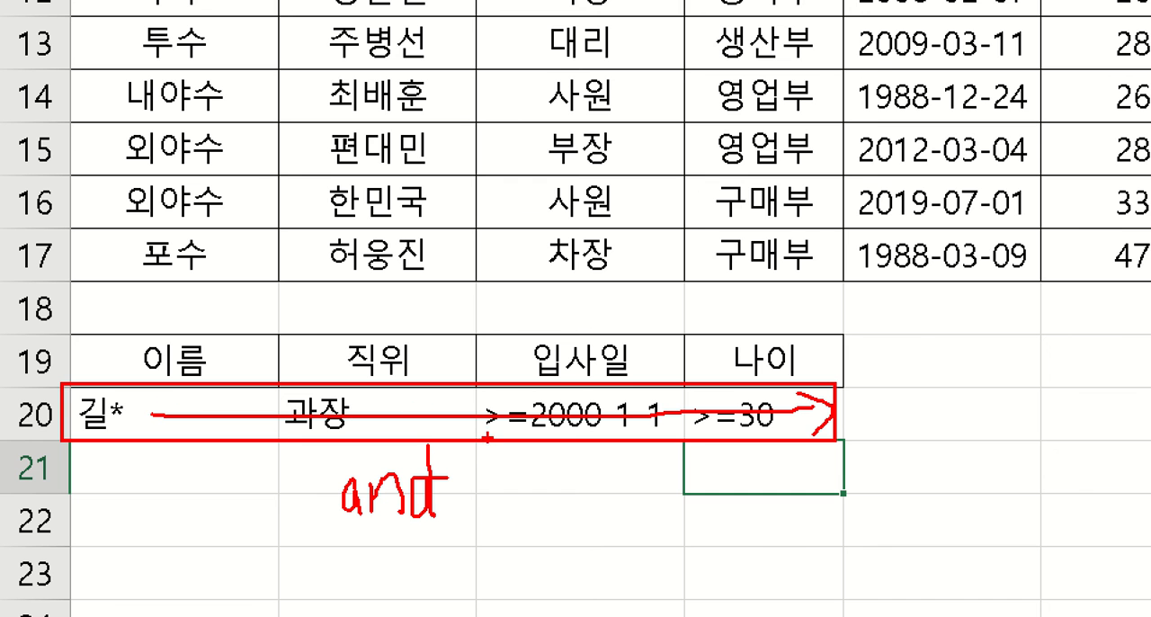
key("Escape")
Step: Set up an Advanced Filter on the member table A3:I17 with A19:D20 as the criteria range
left_click(469, 300)
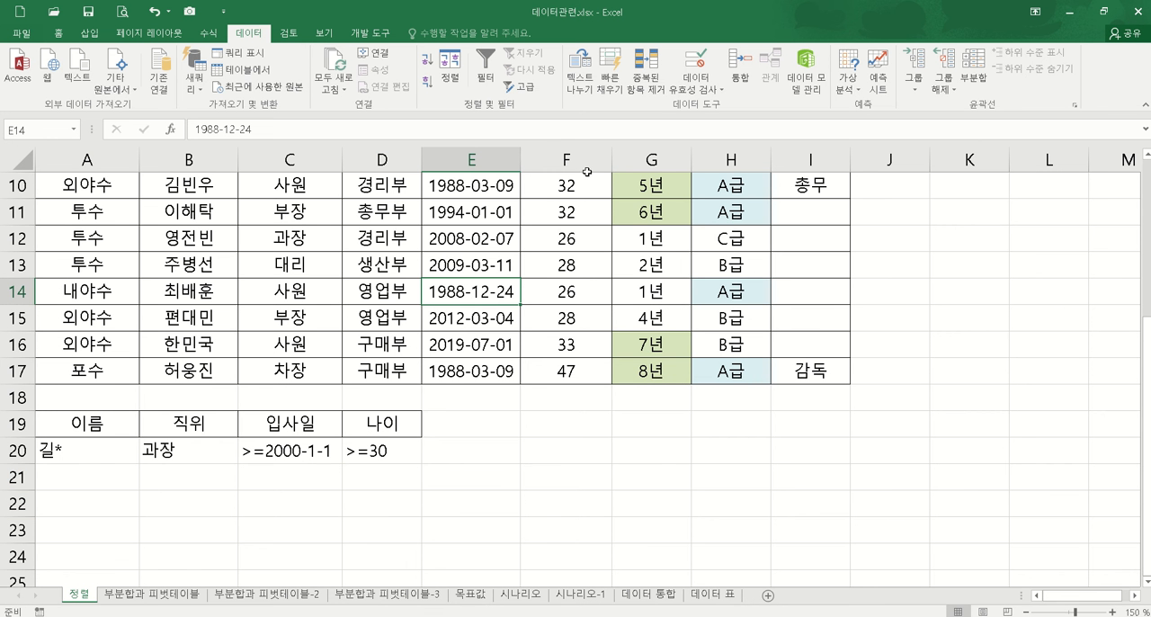
left_click(520, 87)
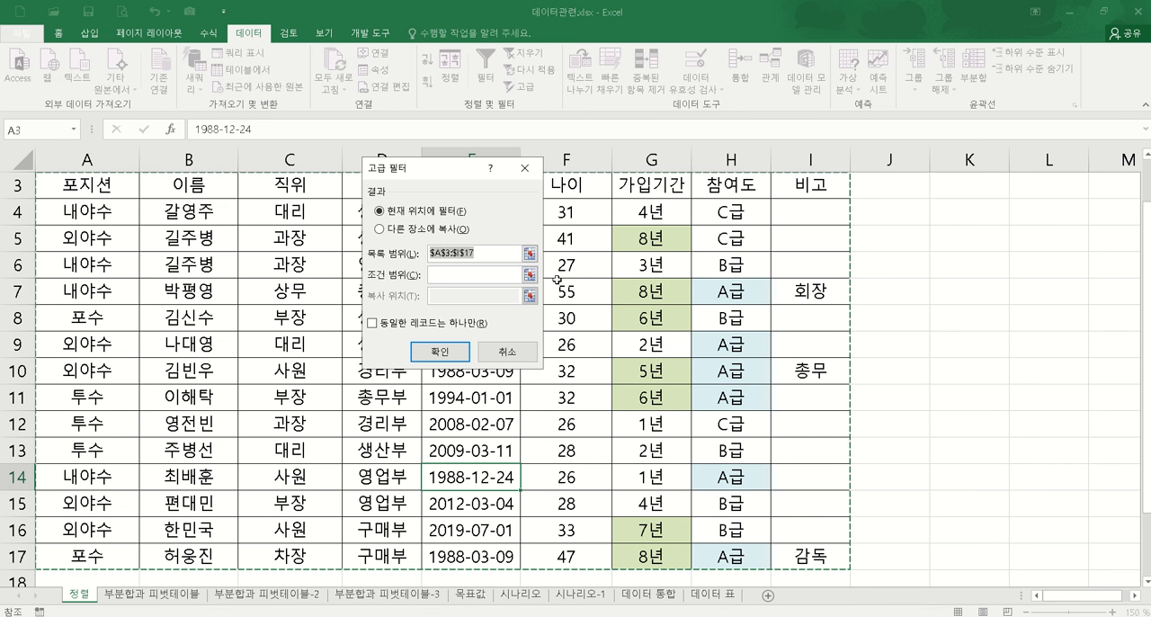
left_click(530, 275)
scroll(216, 441, "down", 2)
left_click_drag(110, 450, 352, 473)
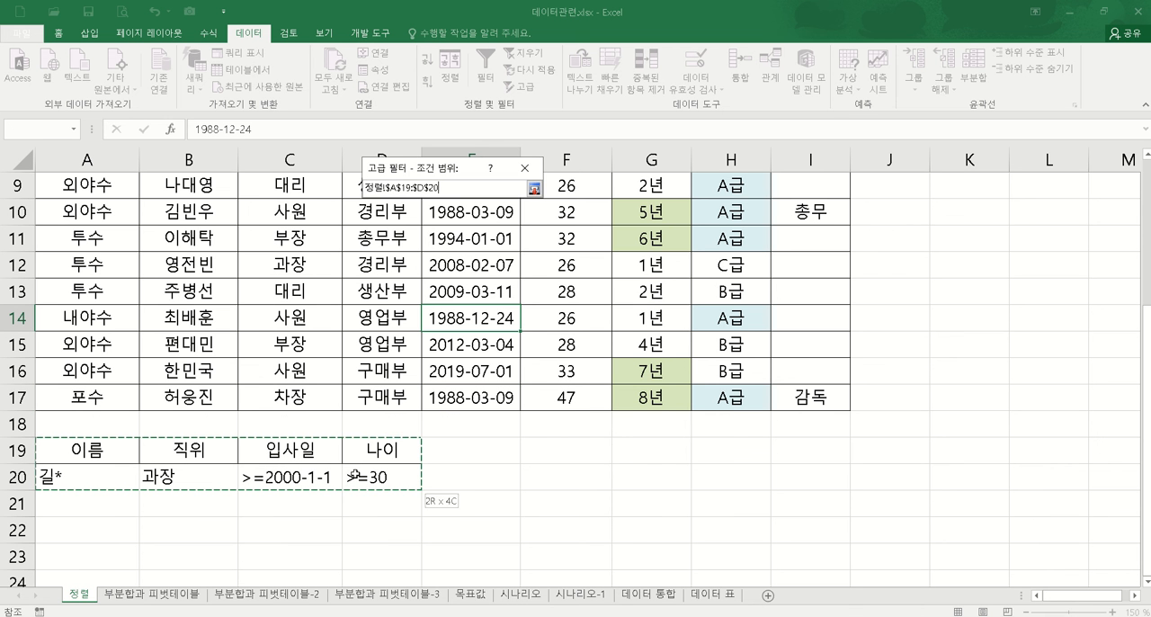
left_click(534, 188)
Step: Set the filter to copy to another location starting at A22 and run it
left_click(379, 229)
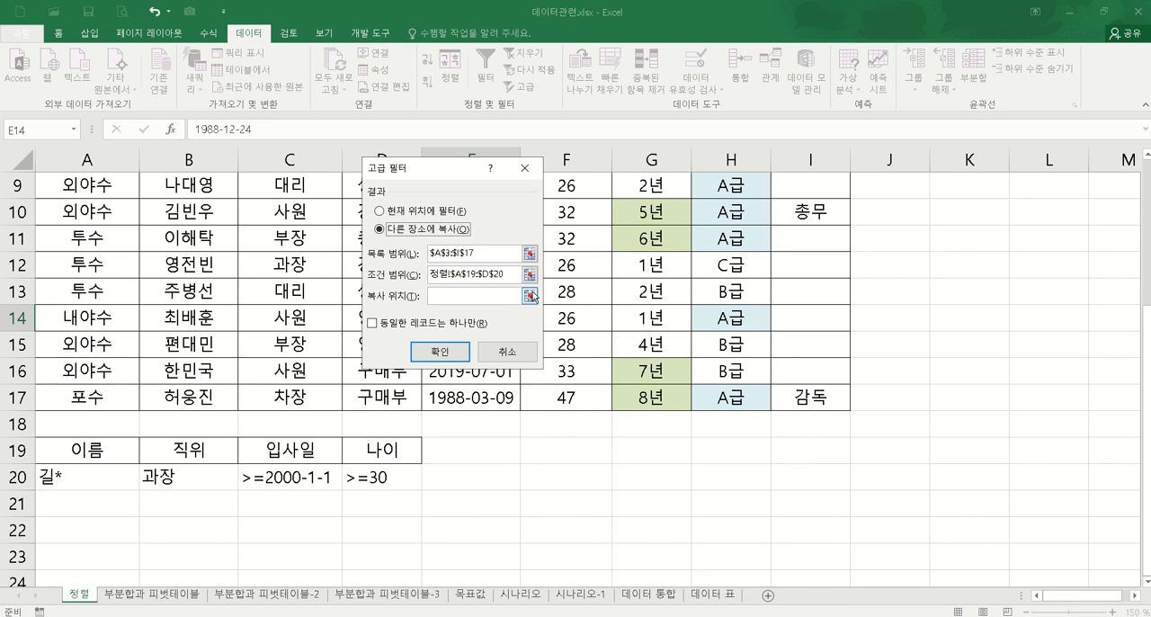
left_click(530, 295)
left_click(87, 527)
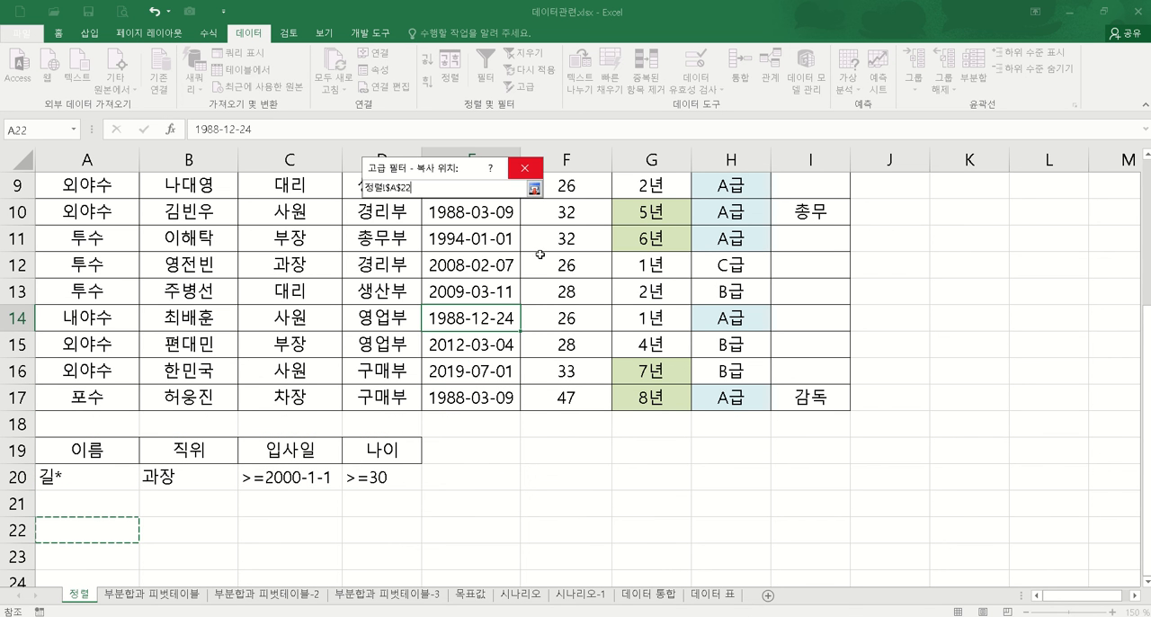
left_click(534, 188)
left_click(439, 351)
scroll(630, 372, "down", 1)
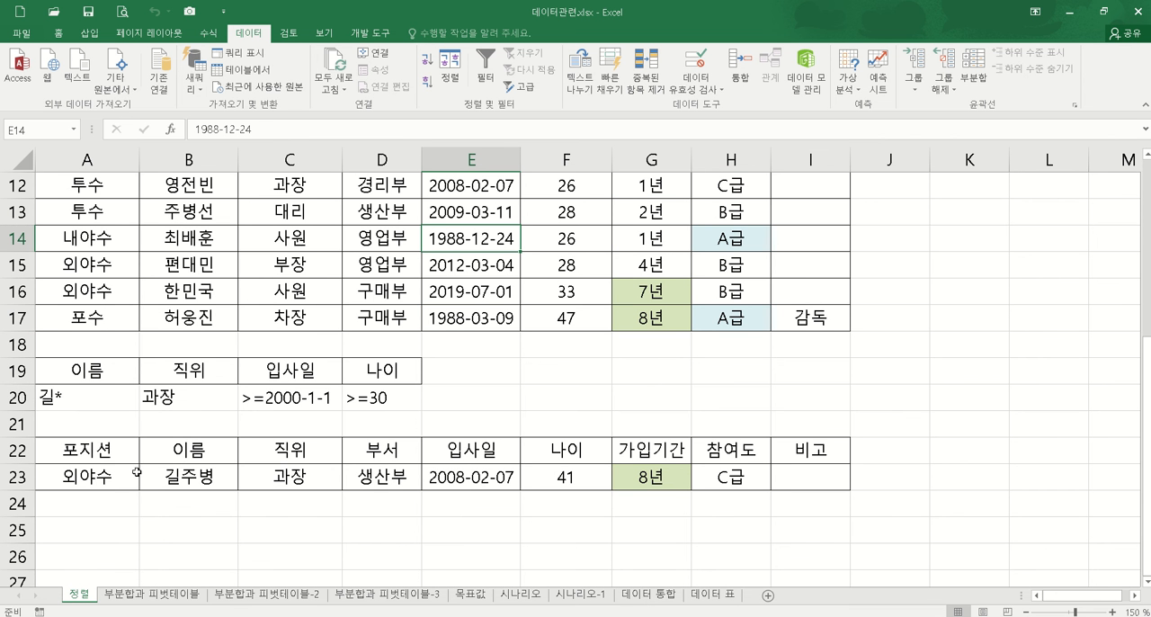
Step: Clear all contents and formatting of the extracted table in rows 22 and 23
left_click_drag(18, 450, 20, 470)
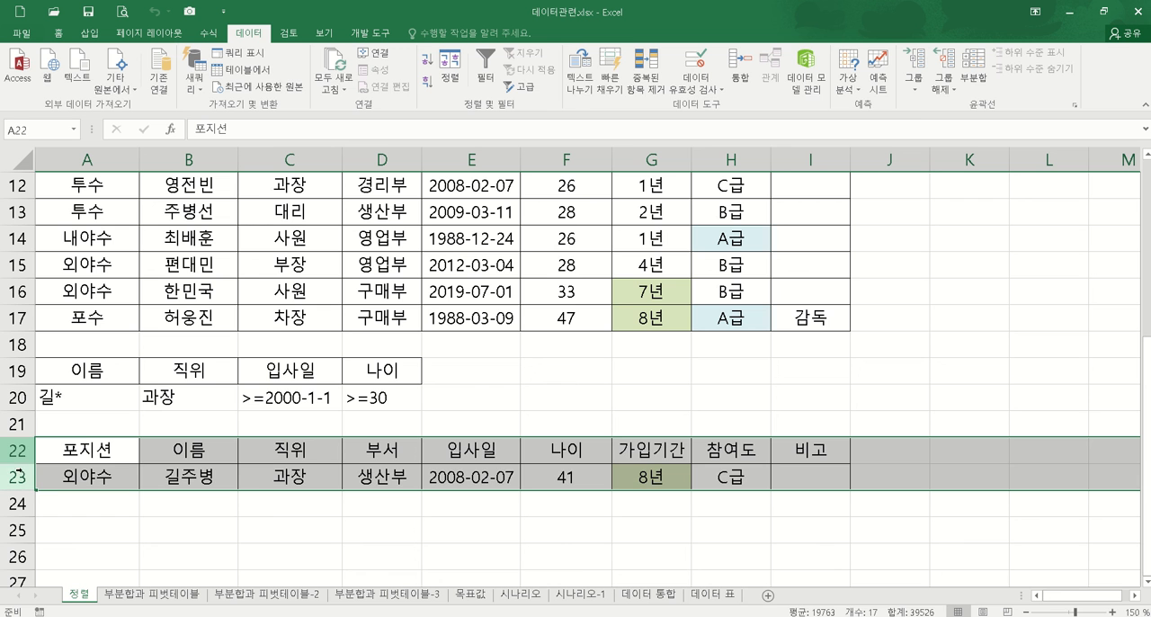
left_click(60, 33)
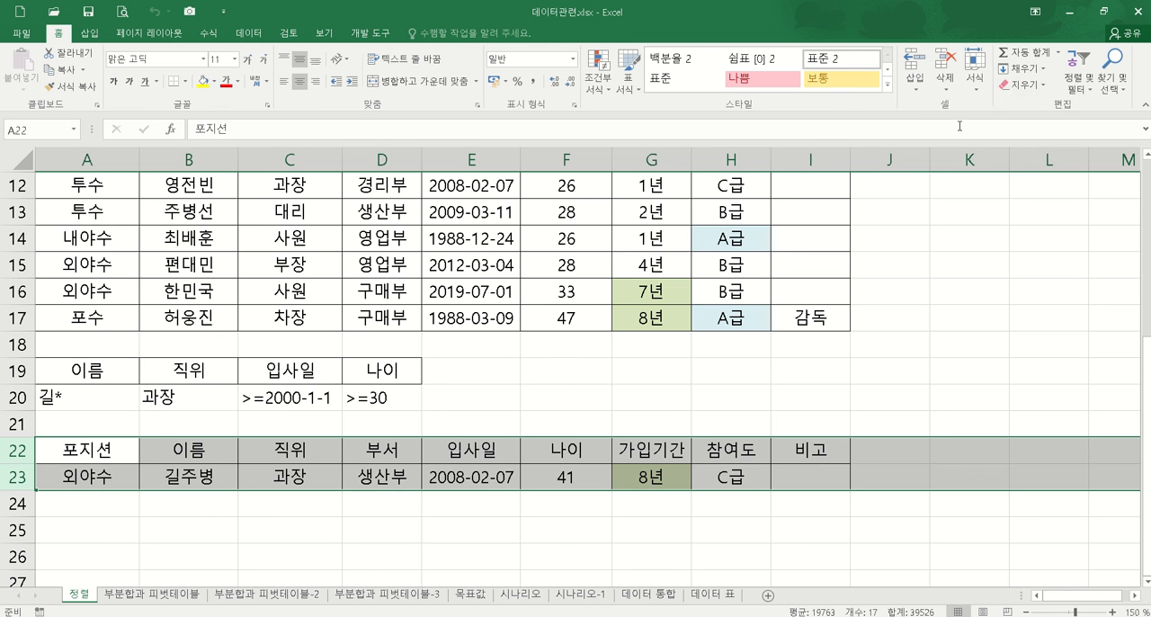
left_click(1022, 84)
left_click(1044, 104)
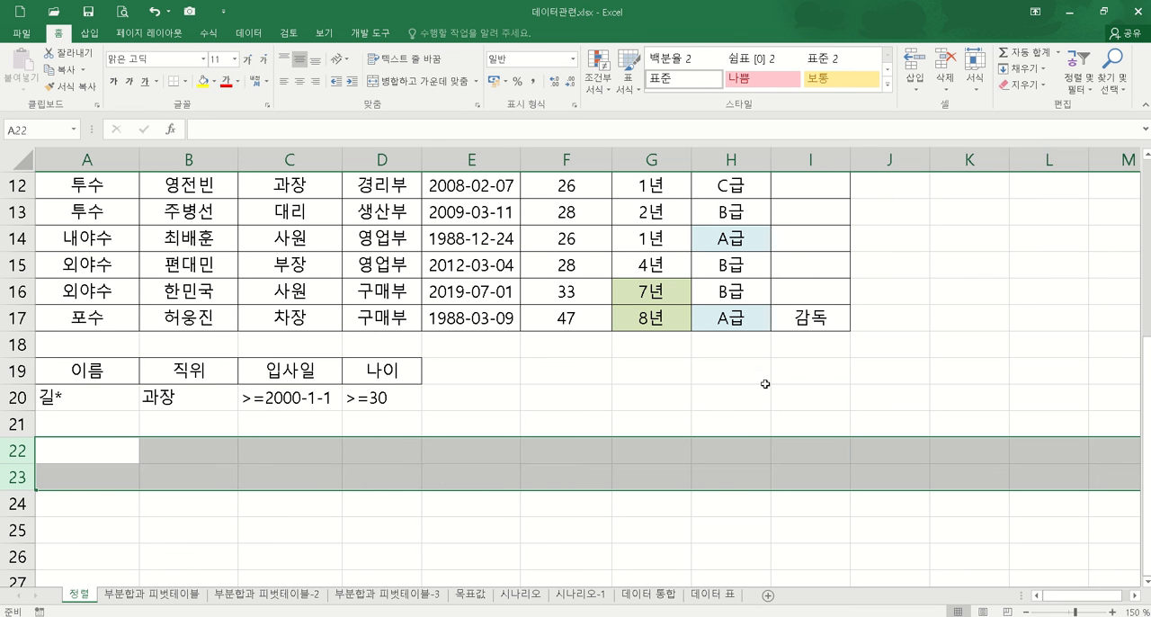
Step: Move the hire-date criterion from C20 down to C21 so it forms an OR condition on its own row
left_click(758, 374)
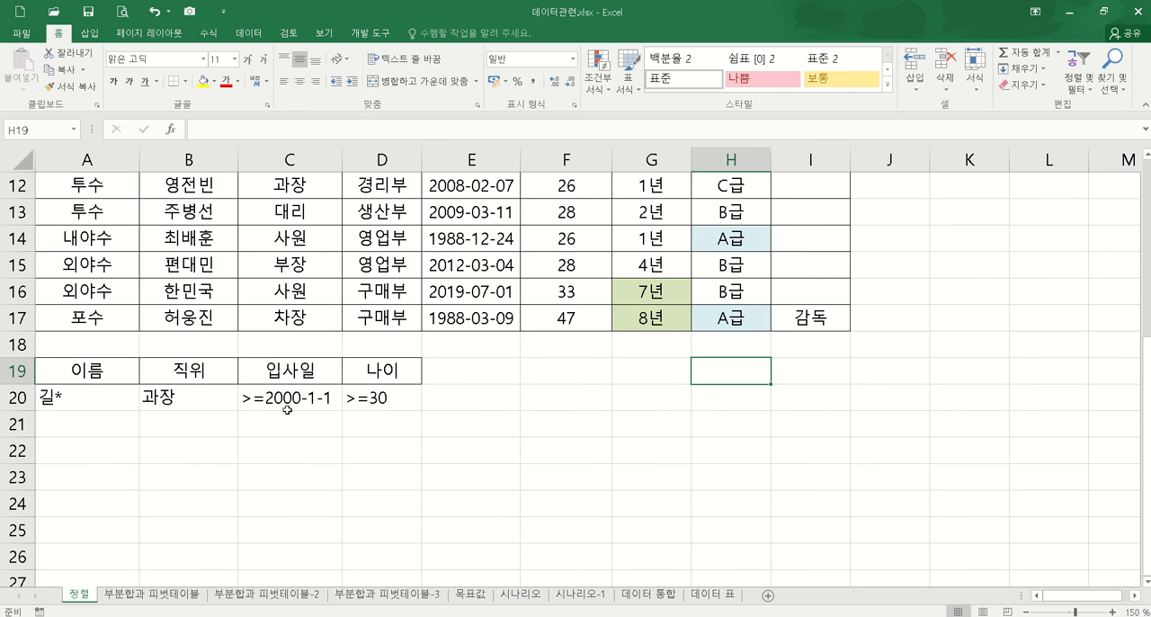
left_click(321, 392)
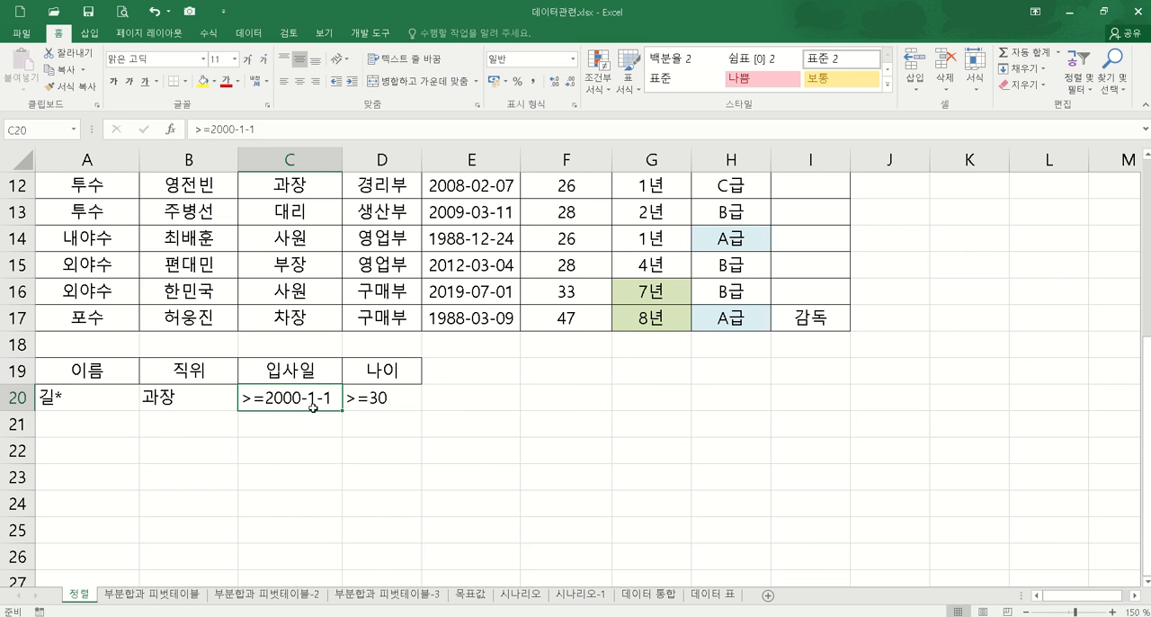
left_click_drag(316, 411, 356, 517)
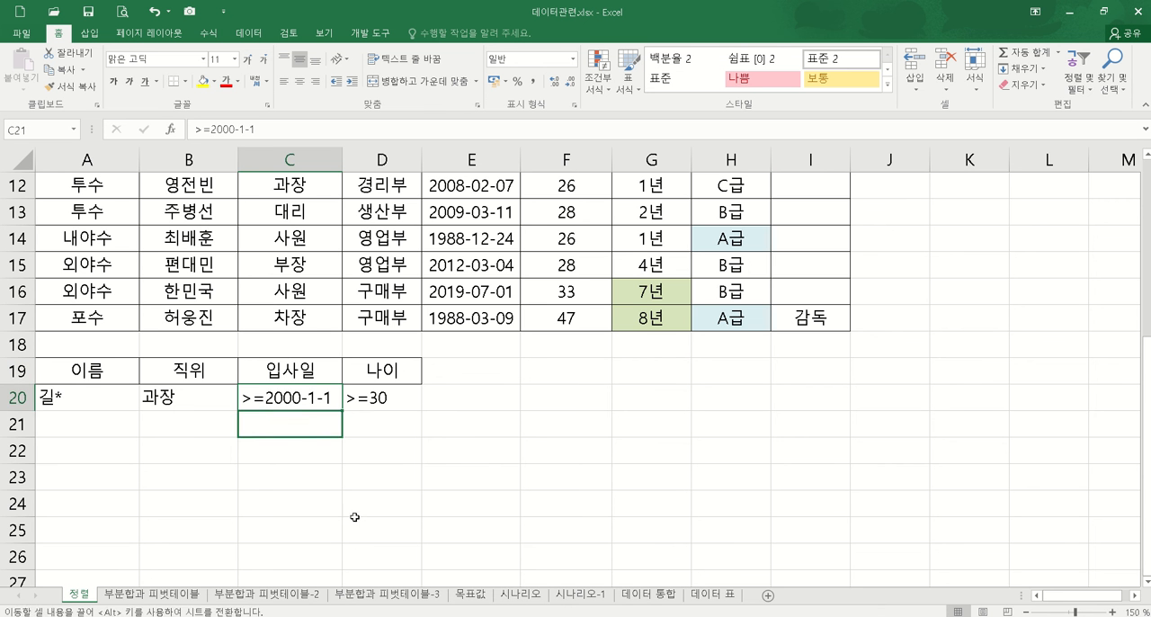
left_click(485, 477)
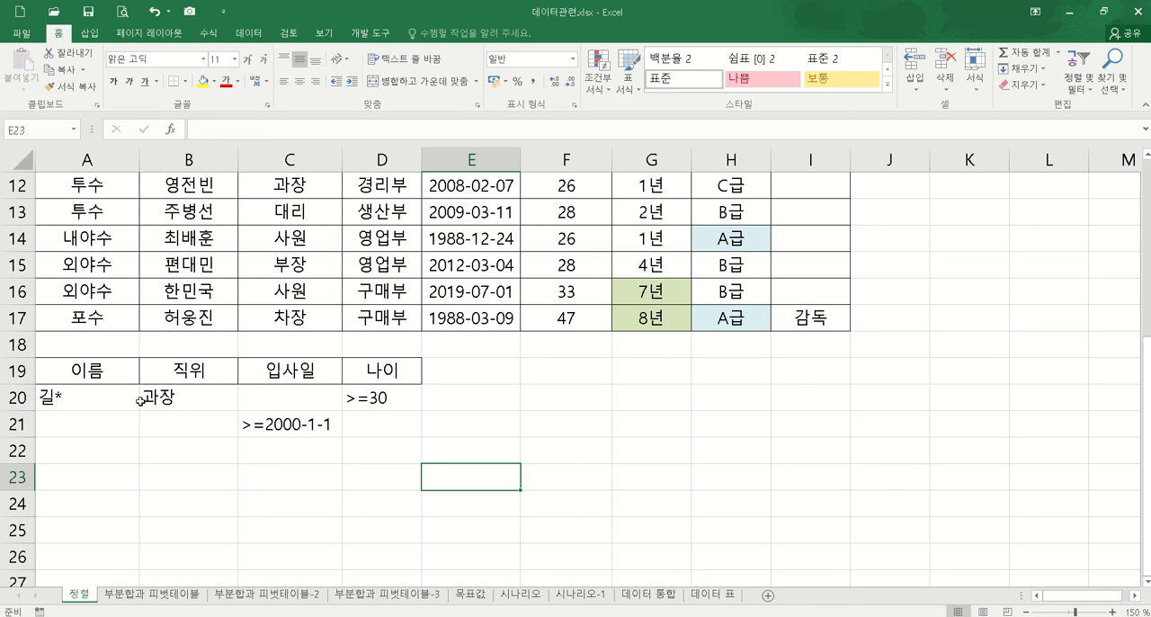
Step: Start an Advanced Filter on the member table A3:I17 and set its criteria range to A19:D21
left_click_drag(64, 398, 386, 403)
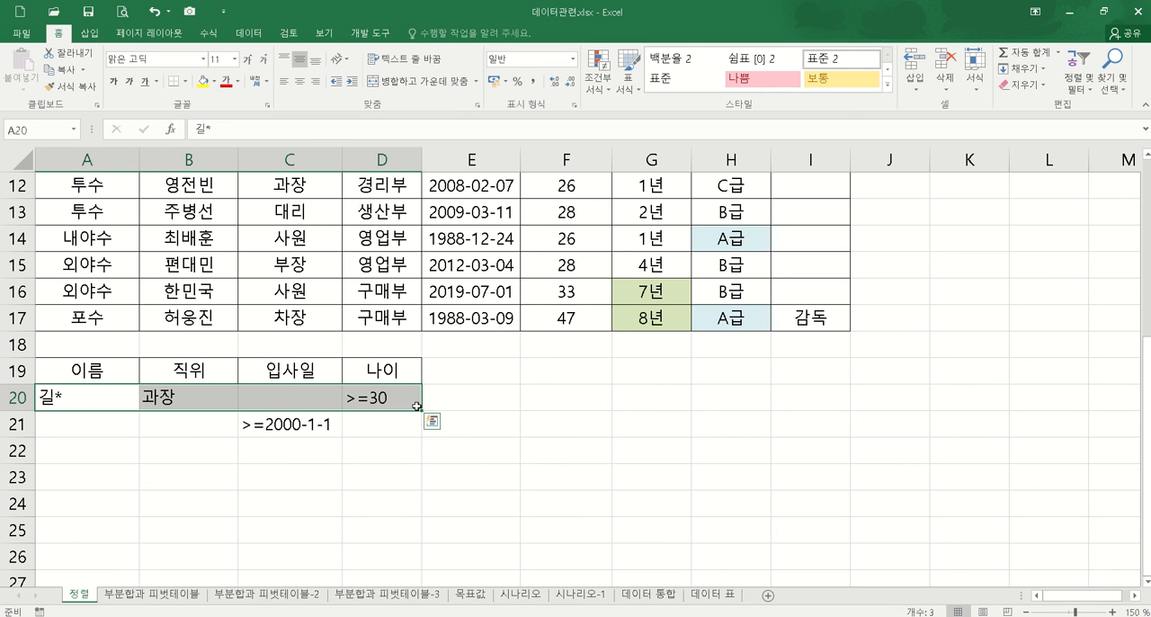
left_click(324, 424)
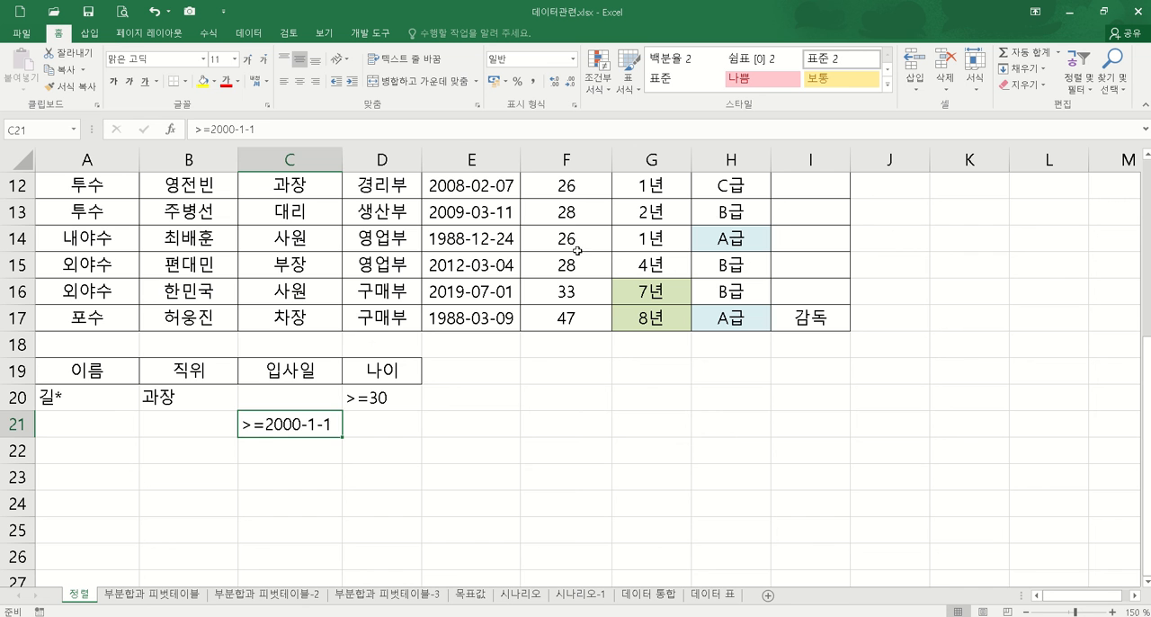
left_click(496, 224)
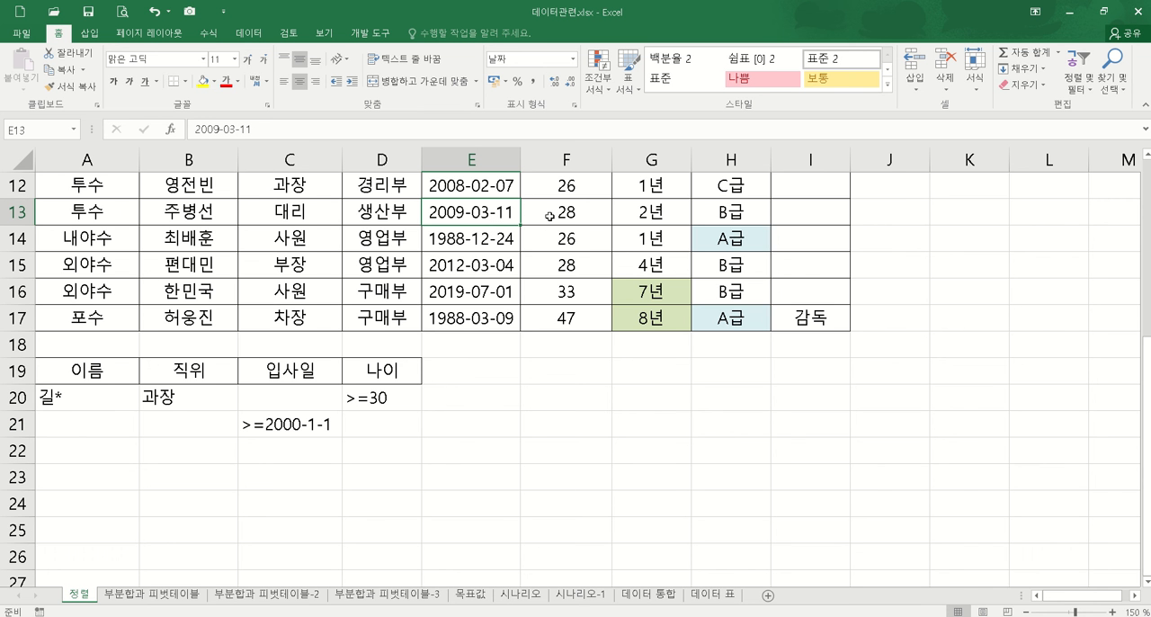
left_click(248, 34)
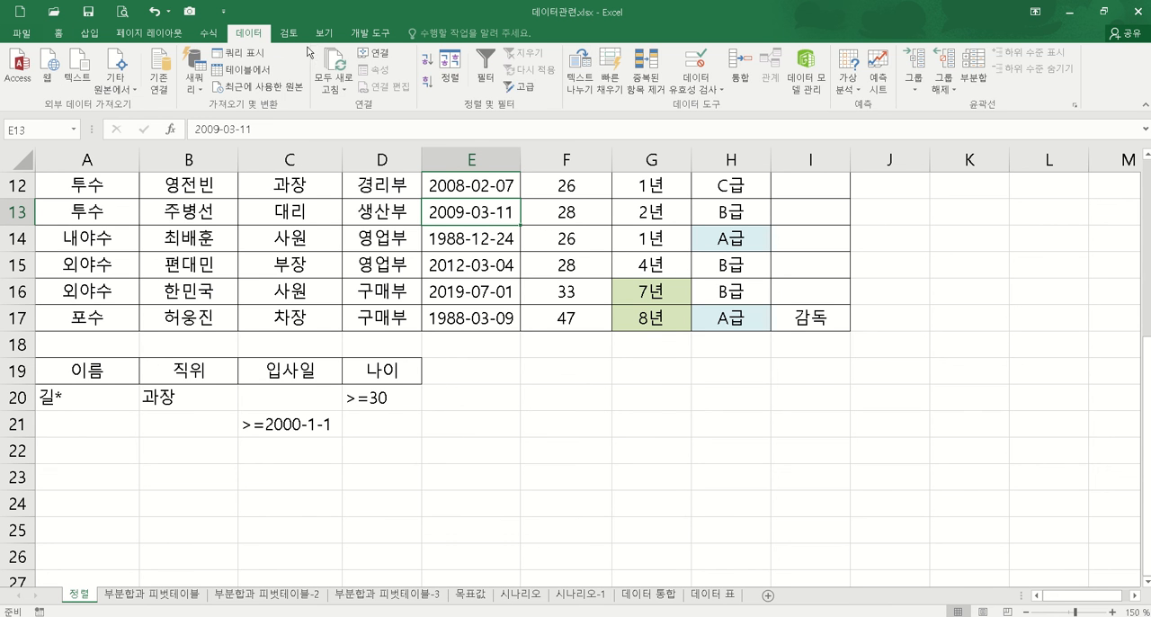
left_click(522, 87)
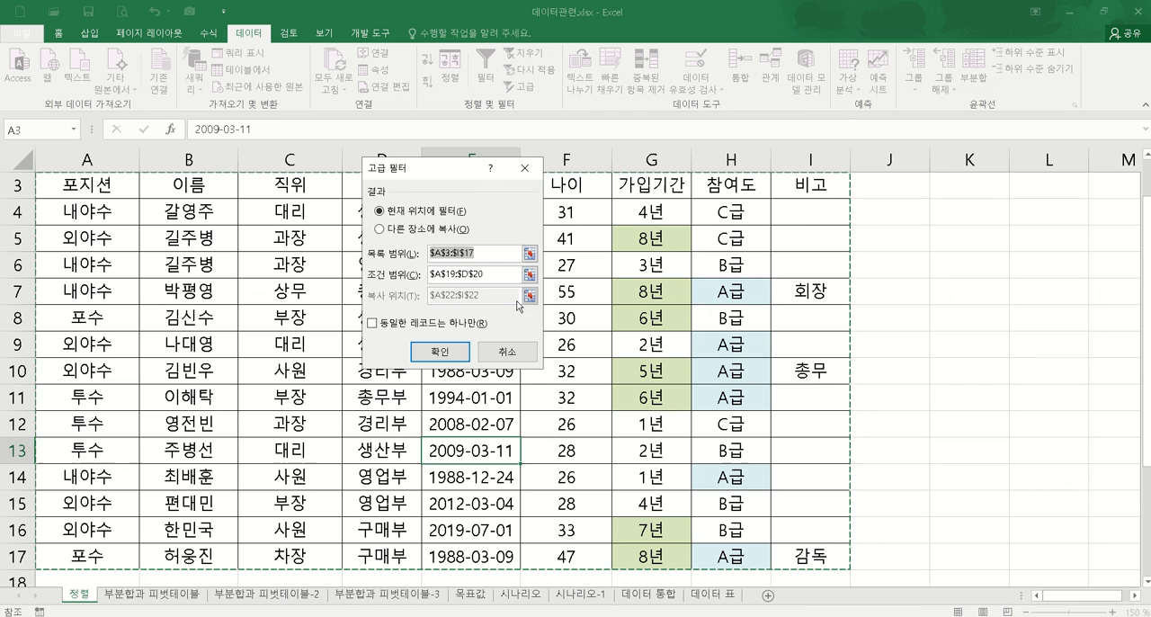
left_click(529, 274)
scroll(269, 414, "down", 3)
left_click_drag(94, 372, 401, 425)
left_click(534, 188)
Step: Set the filter to copy its results to another location starting at A23 and run it
left_click(380, 229)
left_click(531, 295)
left_click(86, 484)
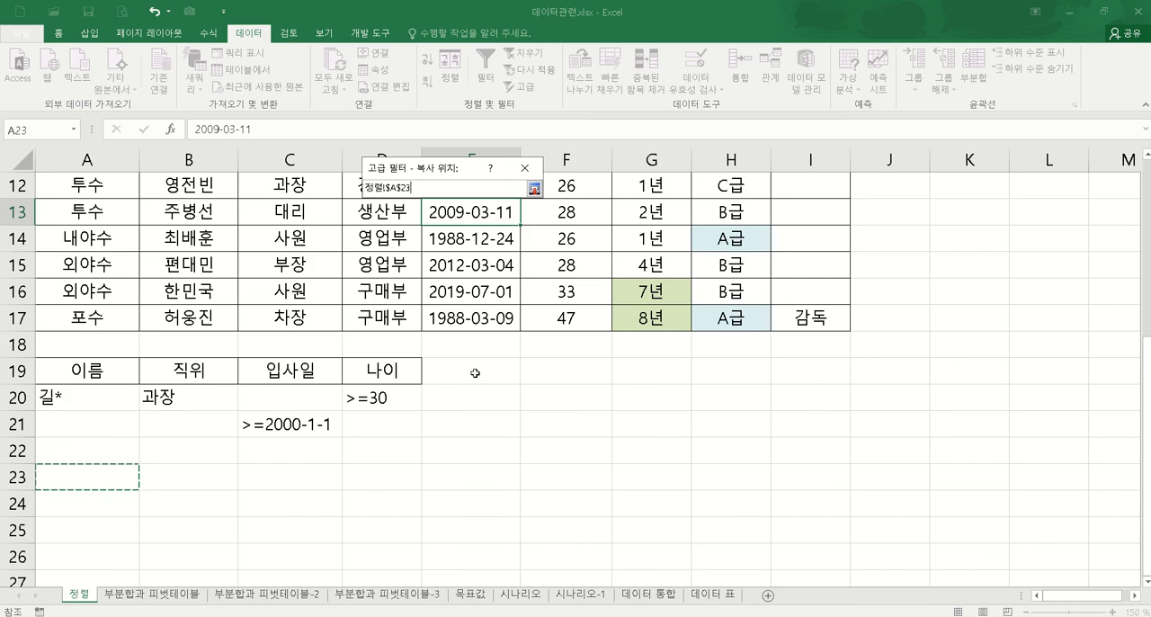
left_click(538, 187)
left_click(455, 353)
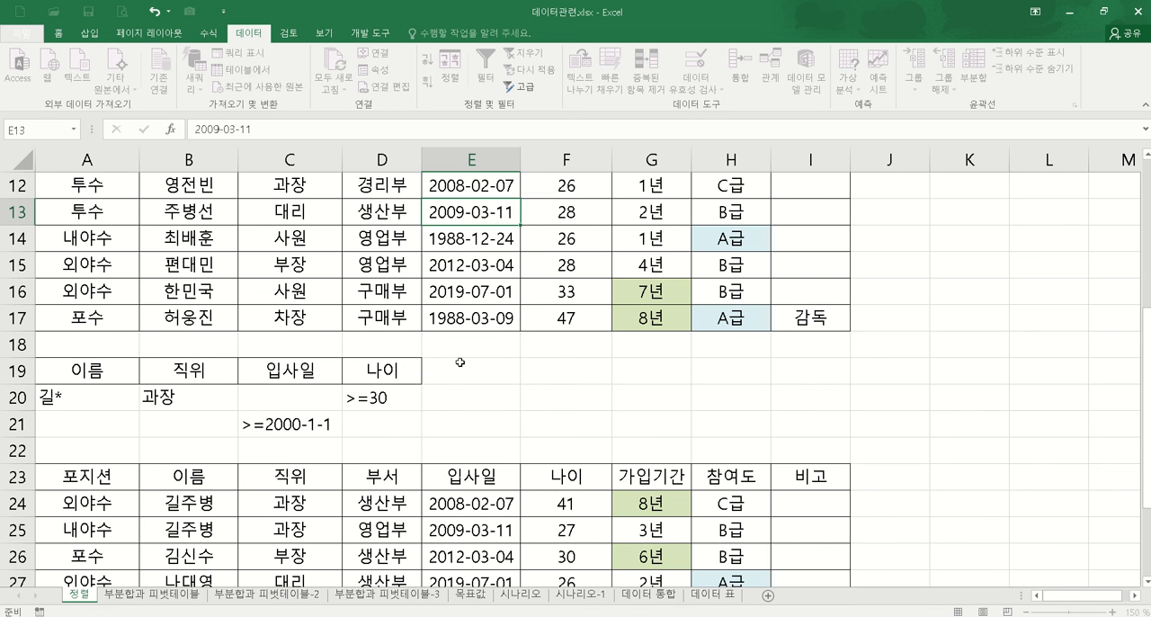
Step: Compare the extracted rows with the criteria in row 20 and the hire-date criterion in C21
scroll(724, 394, "down", 2)
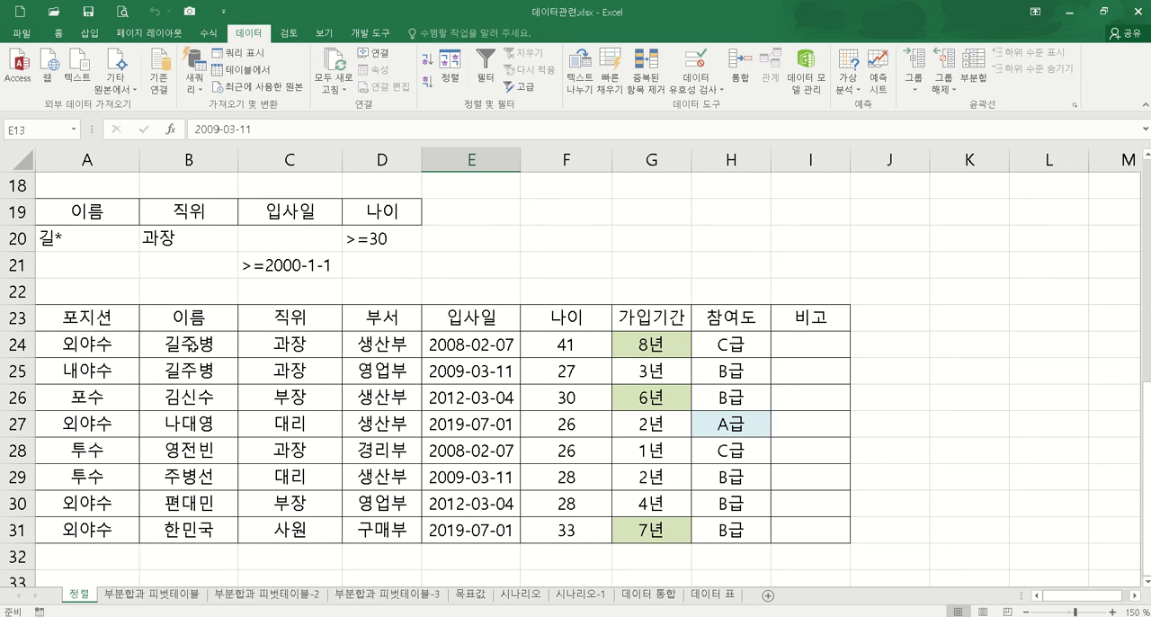
left_click_drag(100, 347, 794, 355)
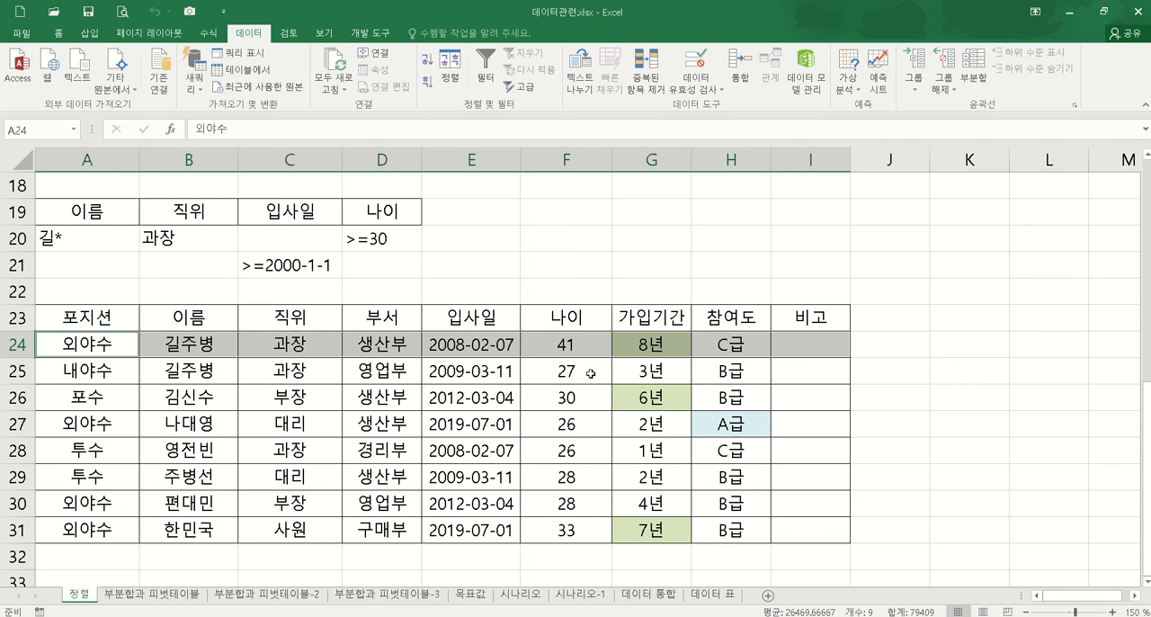
left_click_drag(88, 235, 387, 239)
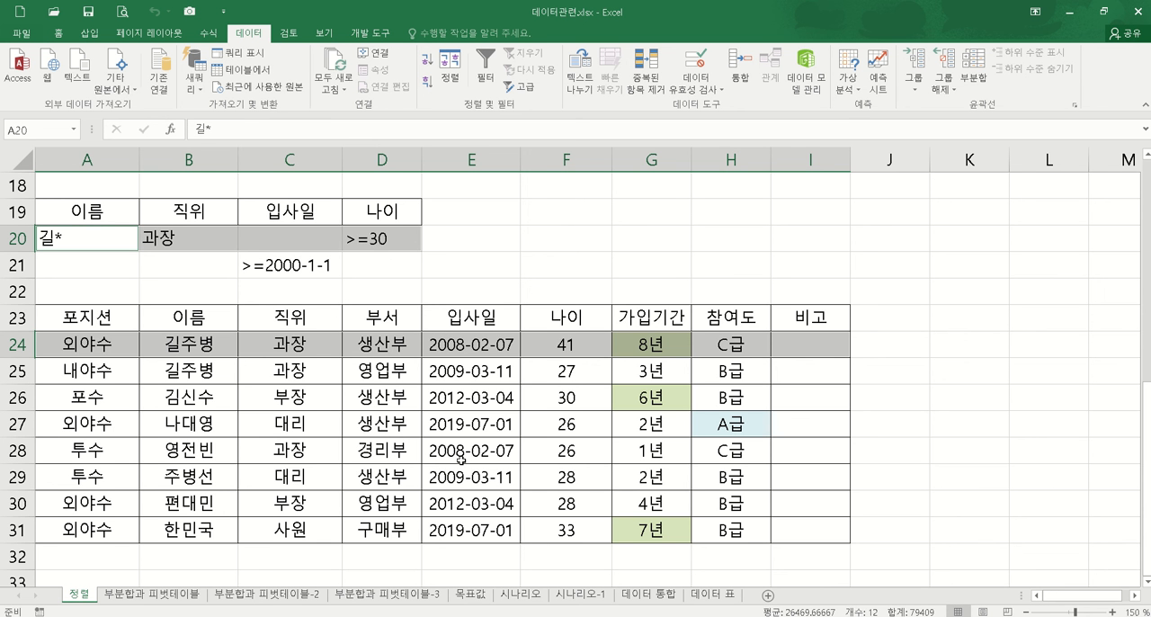
left_click(297, 272)
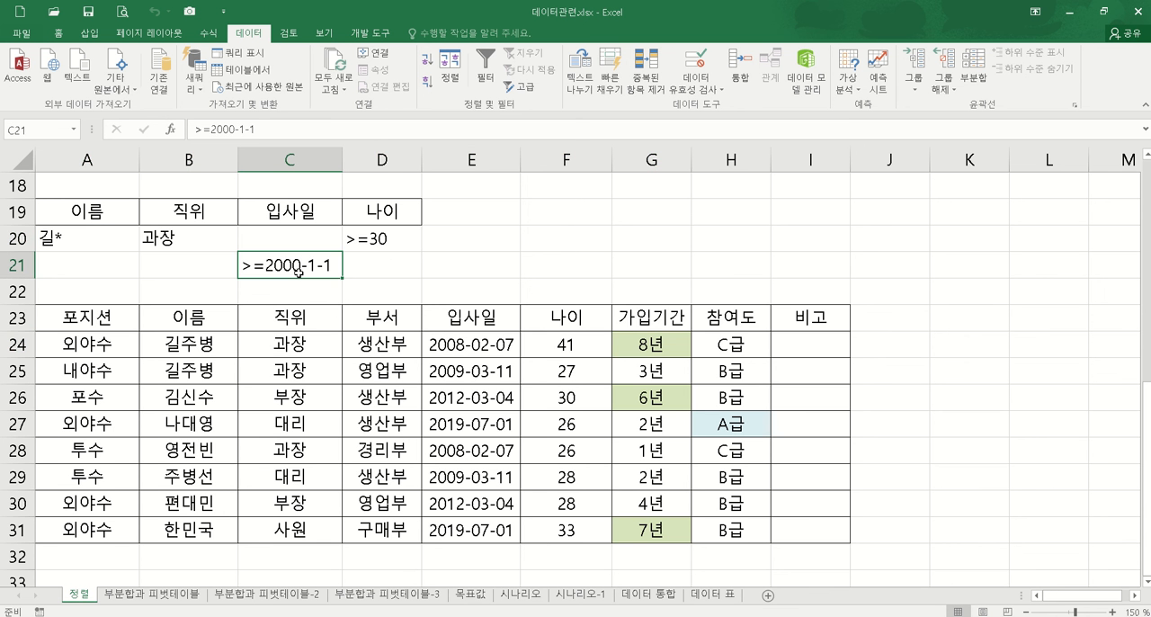
left_click_drag(469, 367, 471, 518)
left_click(475, 527)
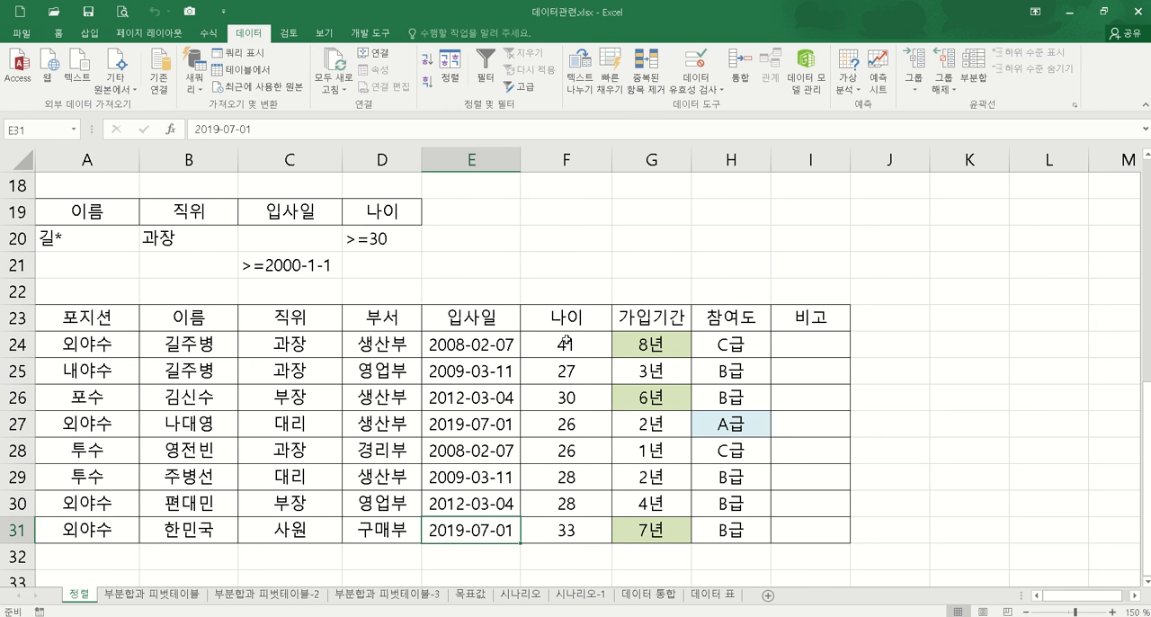
Step: Delete rows 23 through 31 containing the extracted table
left_click(25, 318)
left_click_drag(25, 318, 18, 532)
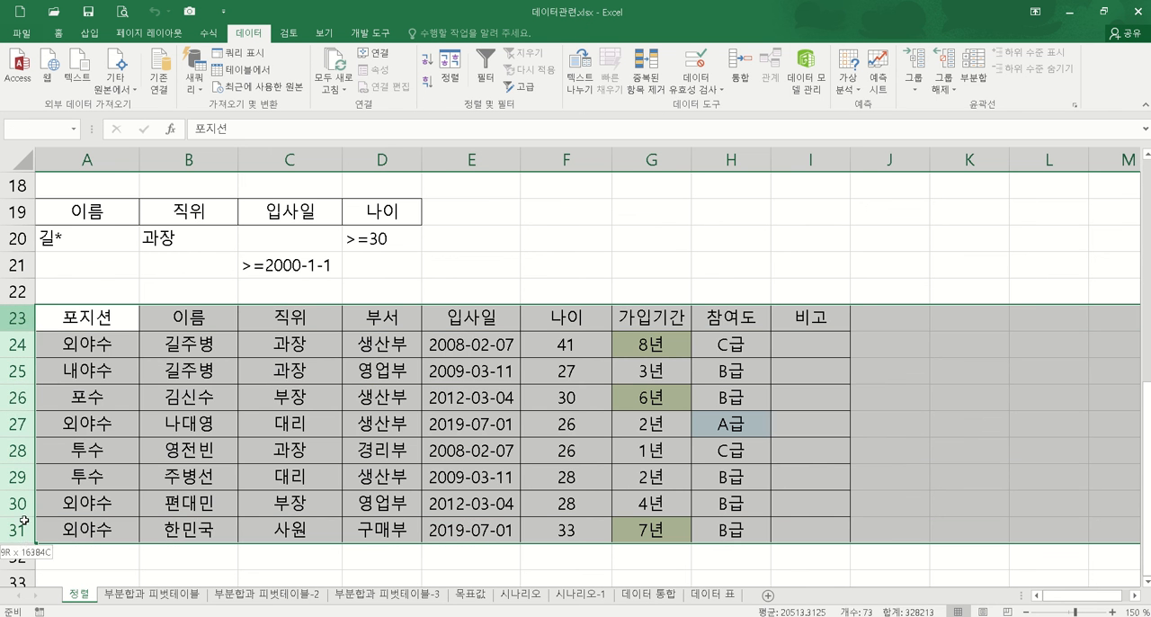
right_click(18, 407)
left_click(54, 301)
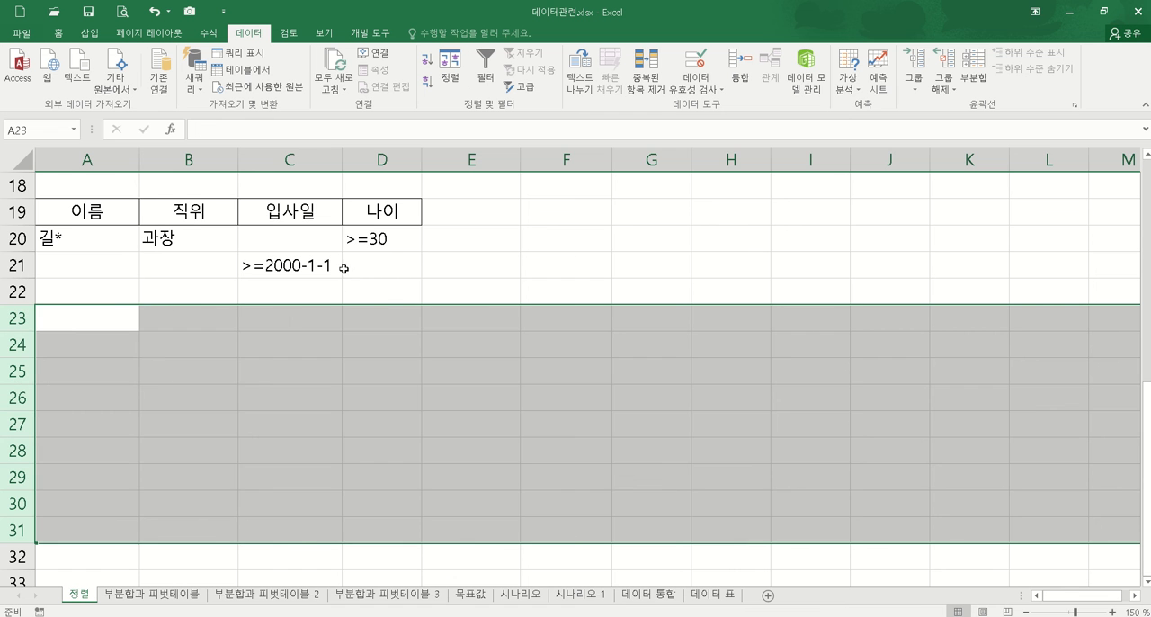
Step: Move the age criterion >=30 from D20 down to D22 so it forms a separate OR condition
left_click(298, 264)
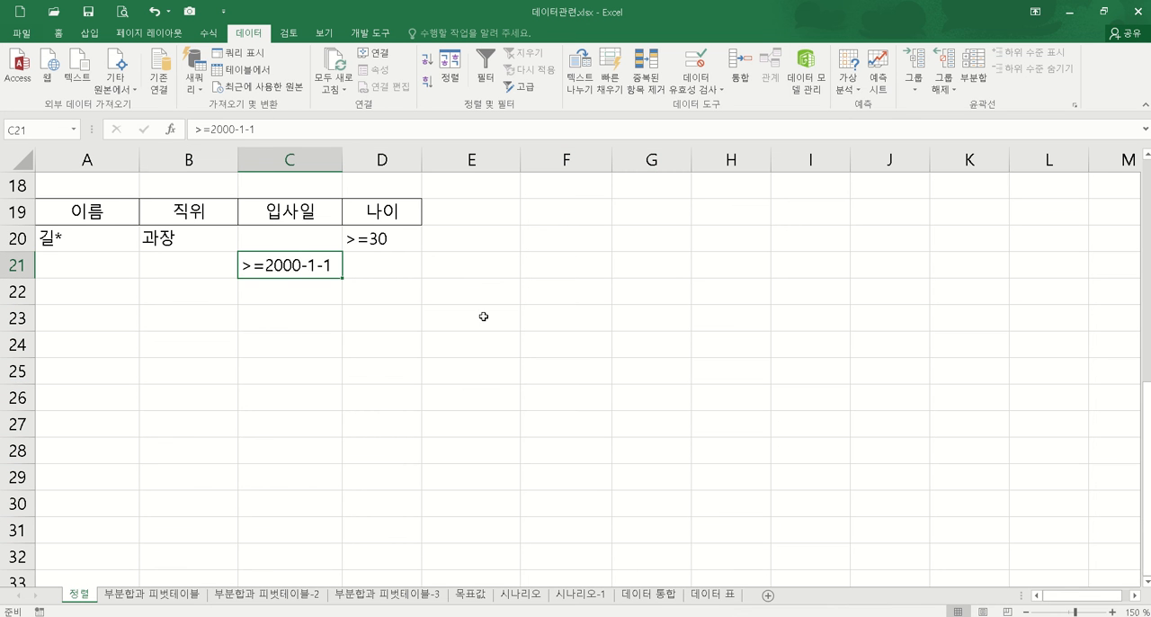
left_click(395, 243)
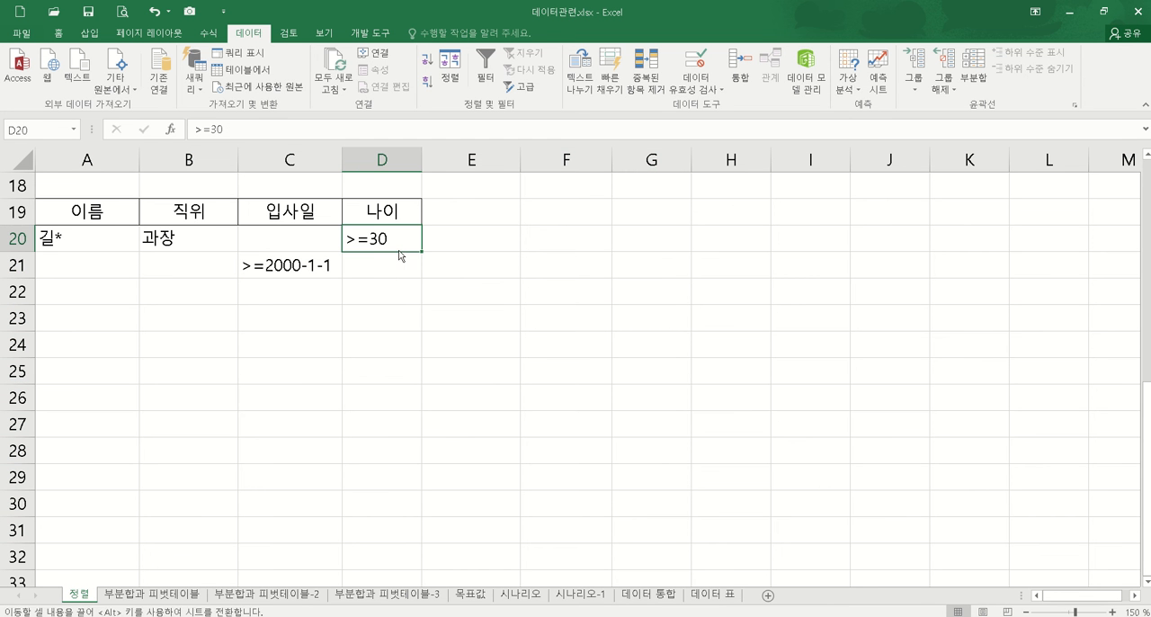
left_click_drag(400, 258, 396, 269)
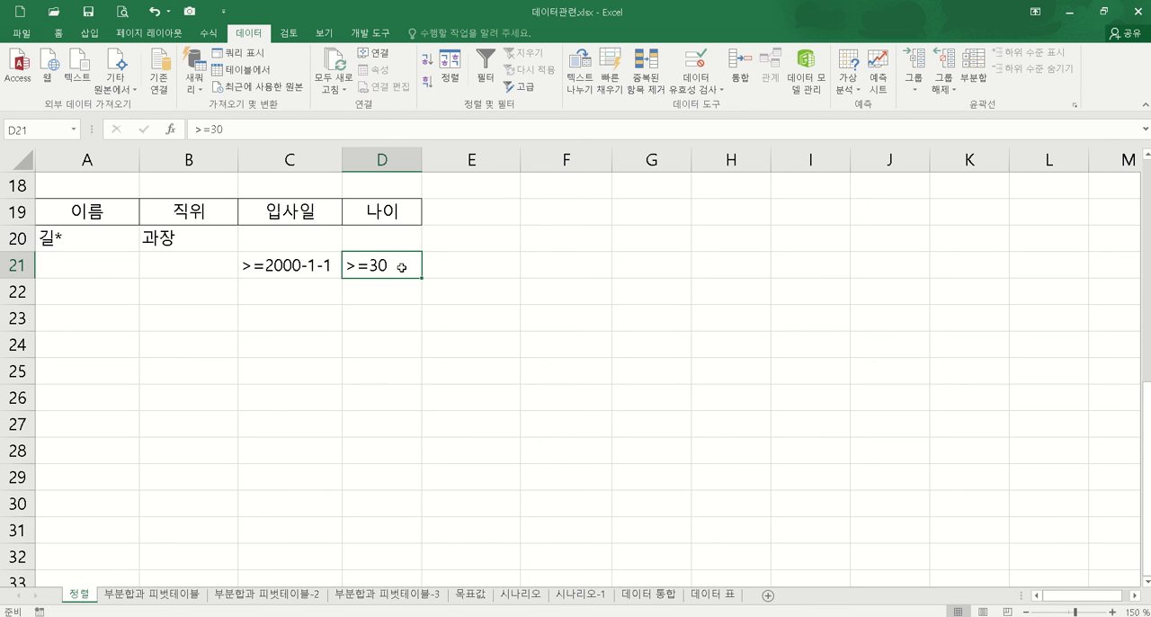
left_click_drag(402, 266, 402, 294)
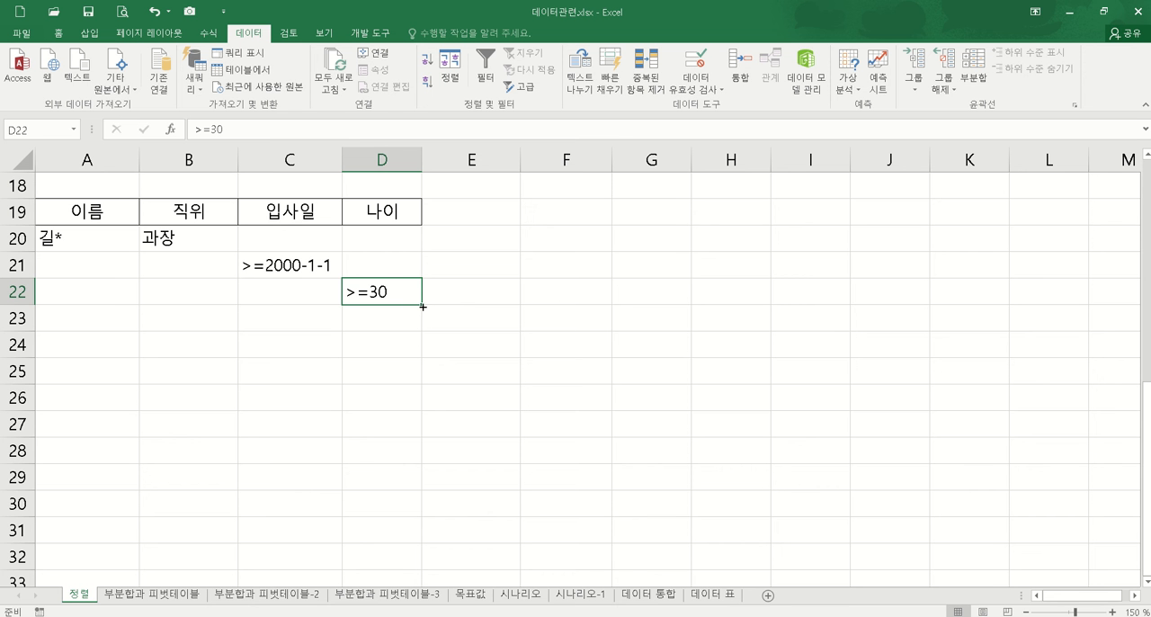
mouse_move(385, 283)
left_mouse_down()
mouse_move(386, 262)
mouse_move(396, 294)
left_mouse_up()
left_click(432, 372)
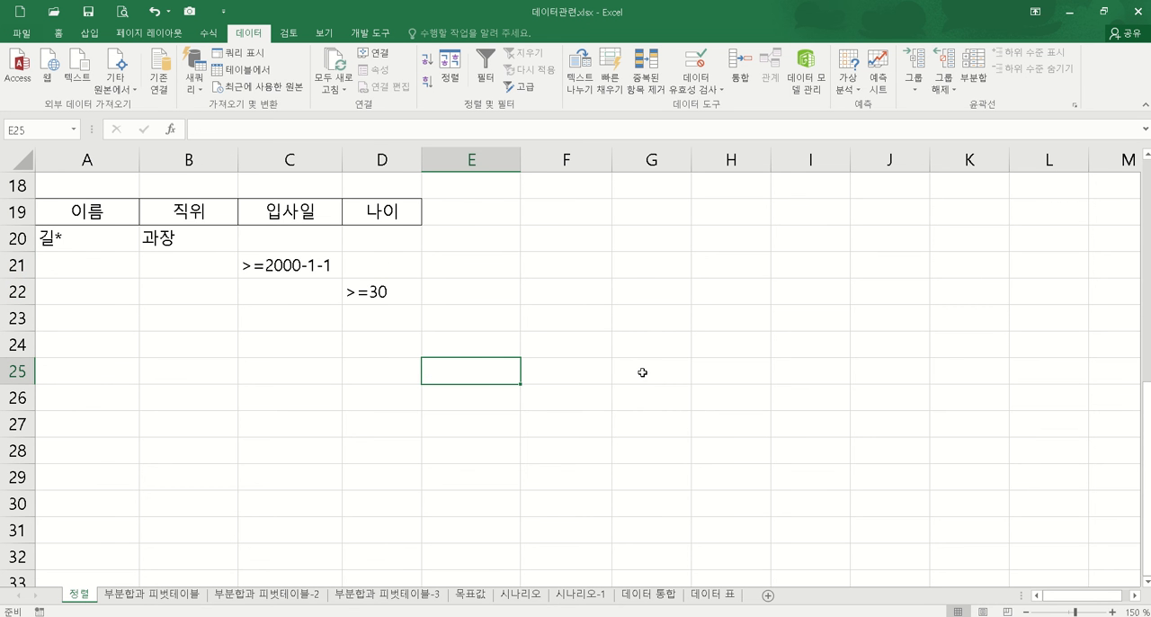
scroll(644, 371, "up", 4)
scroll(644, 371, "up", 2)
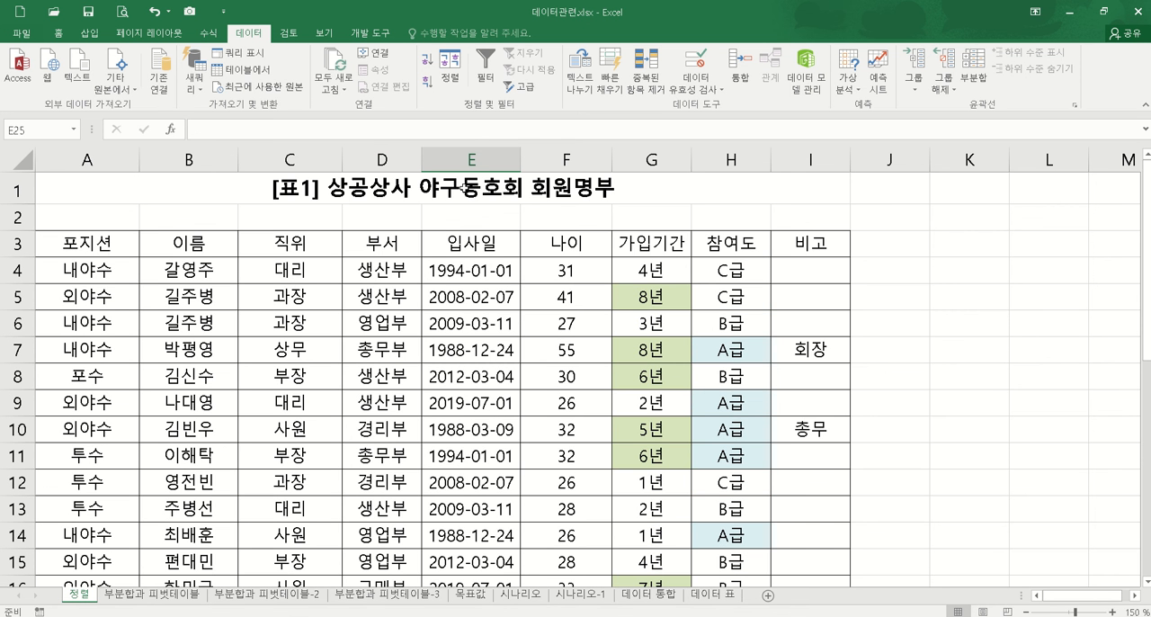